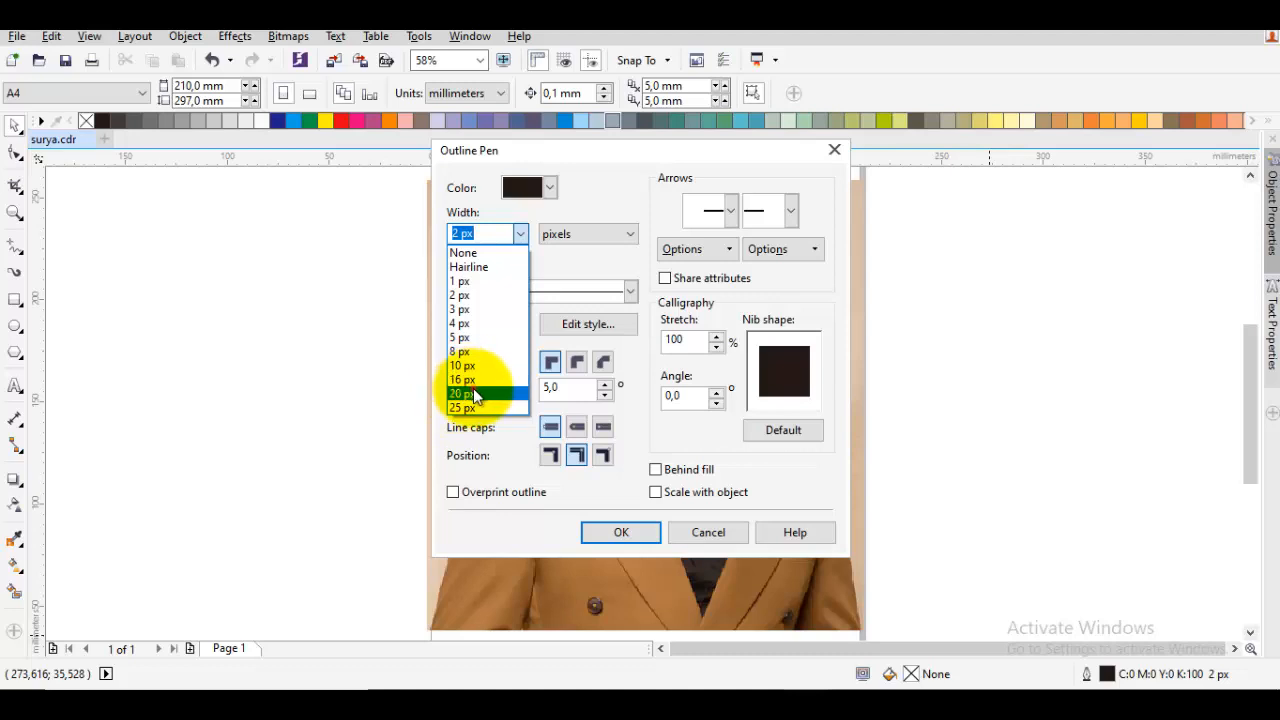
Set the default outline to 20 px wide with beveled corners
left_click(464, 394)
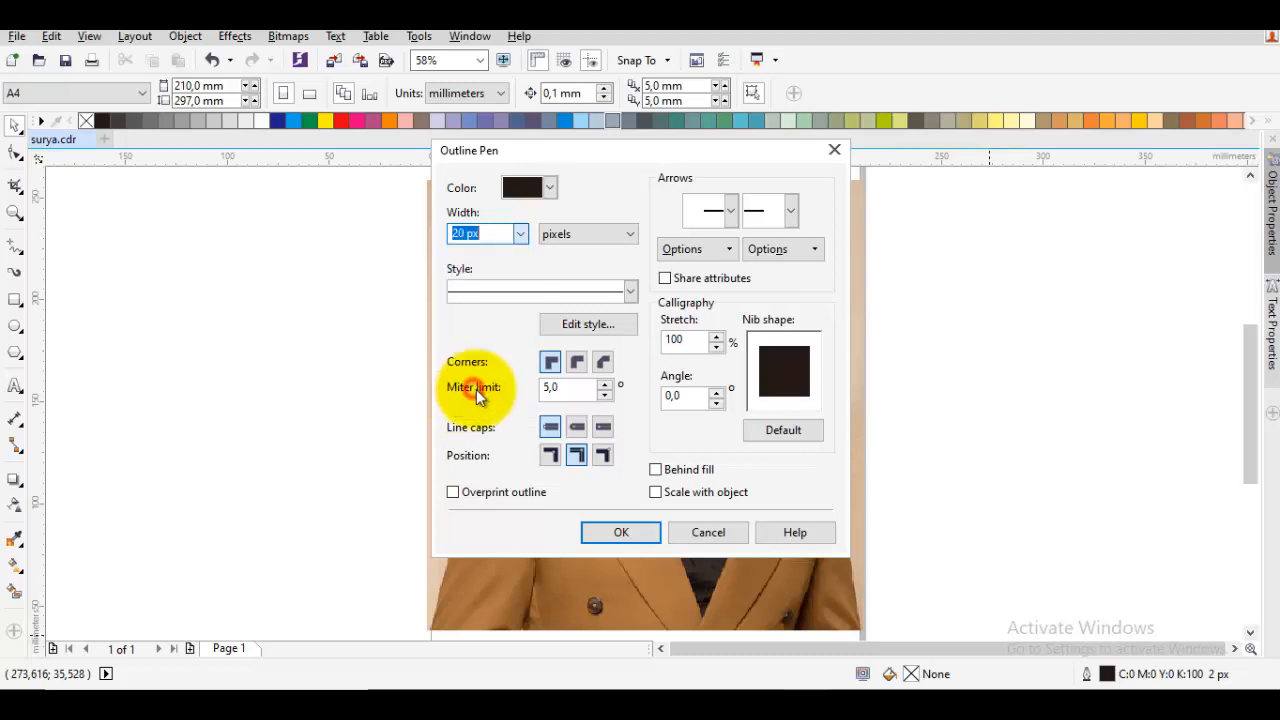
left_click(600, 364)
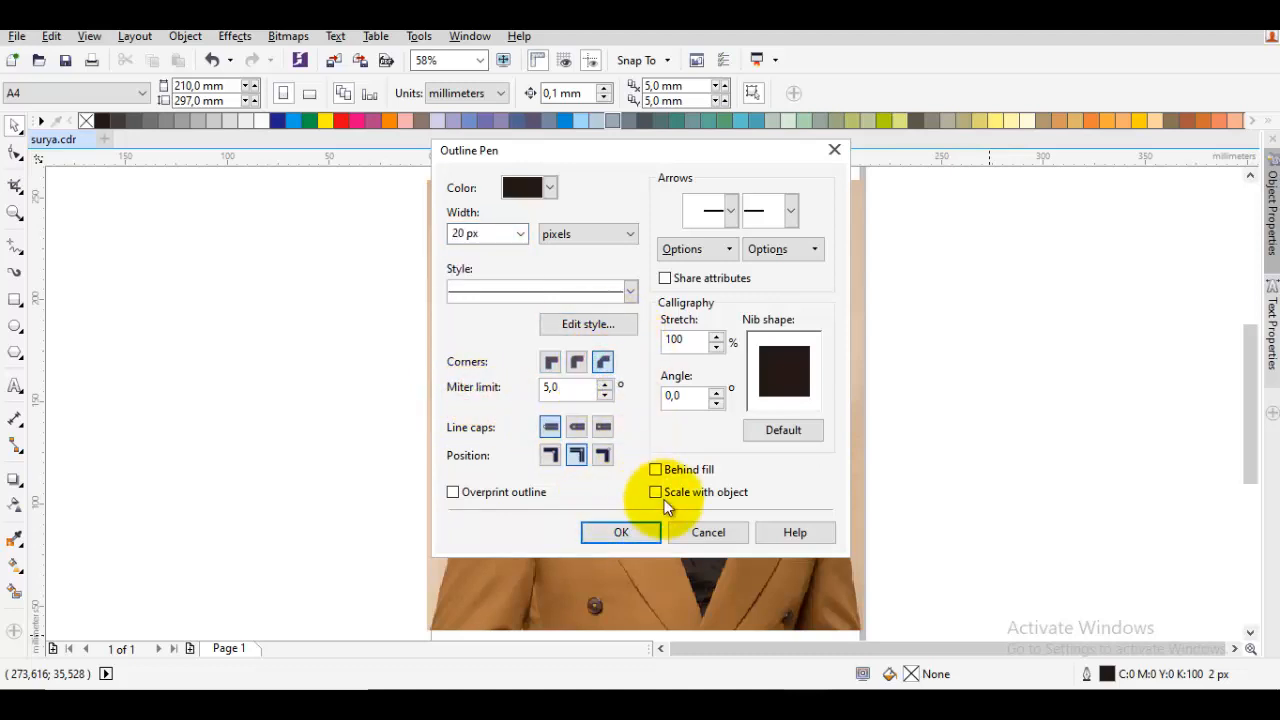
left_click(601, 362)
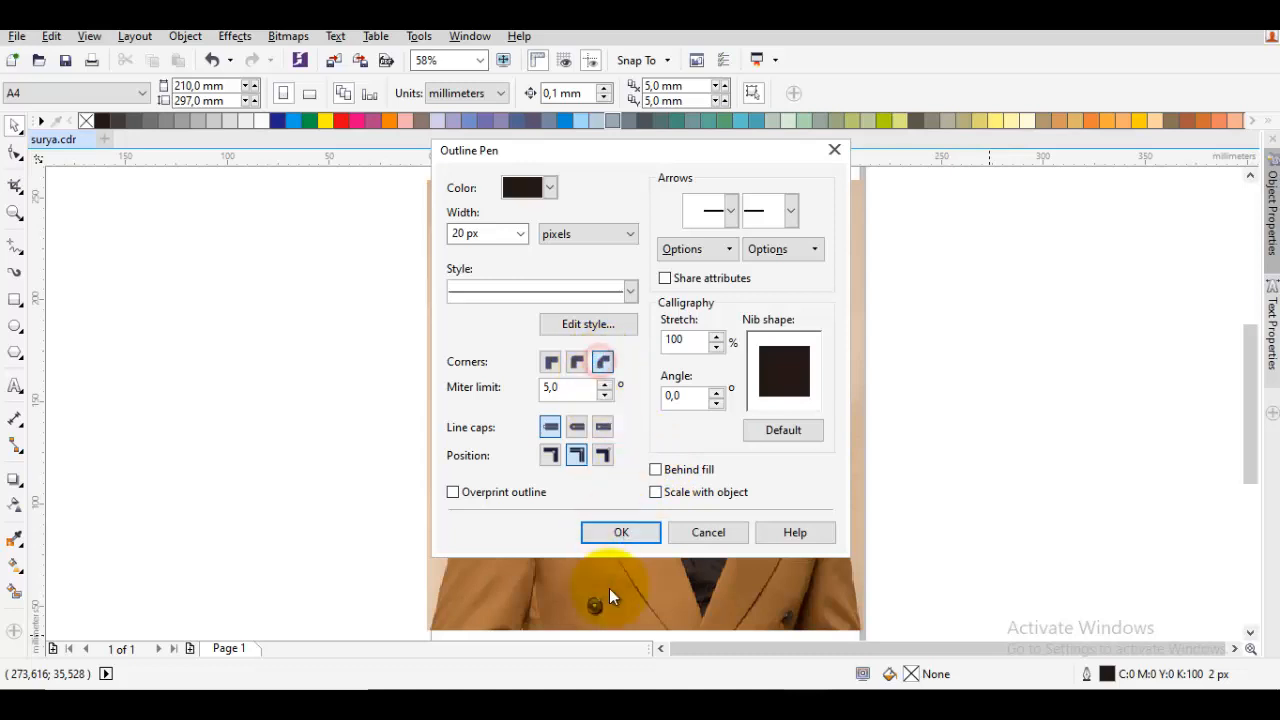
left_click(622, 538)
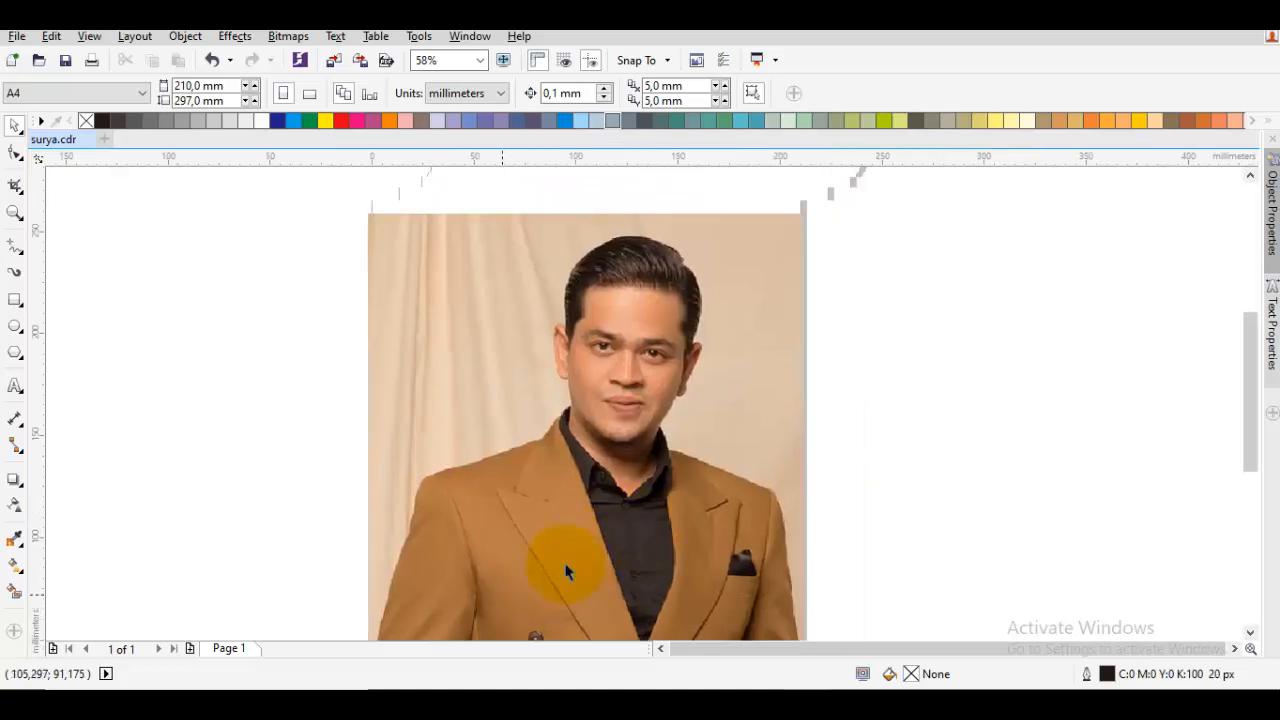
Trace the eyebrow on the photo's left side with the Pen tool as one curved line about 18 mm wide
left_click_drag(230, 311, 255, 313)
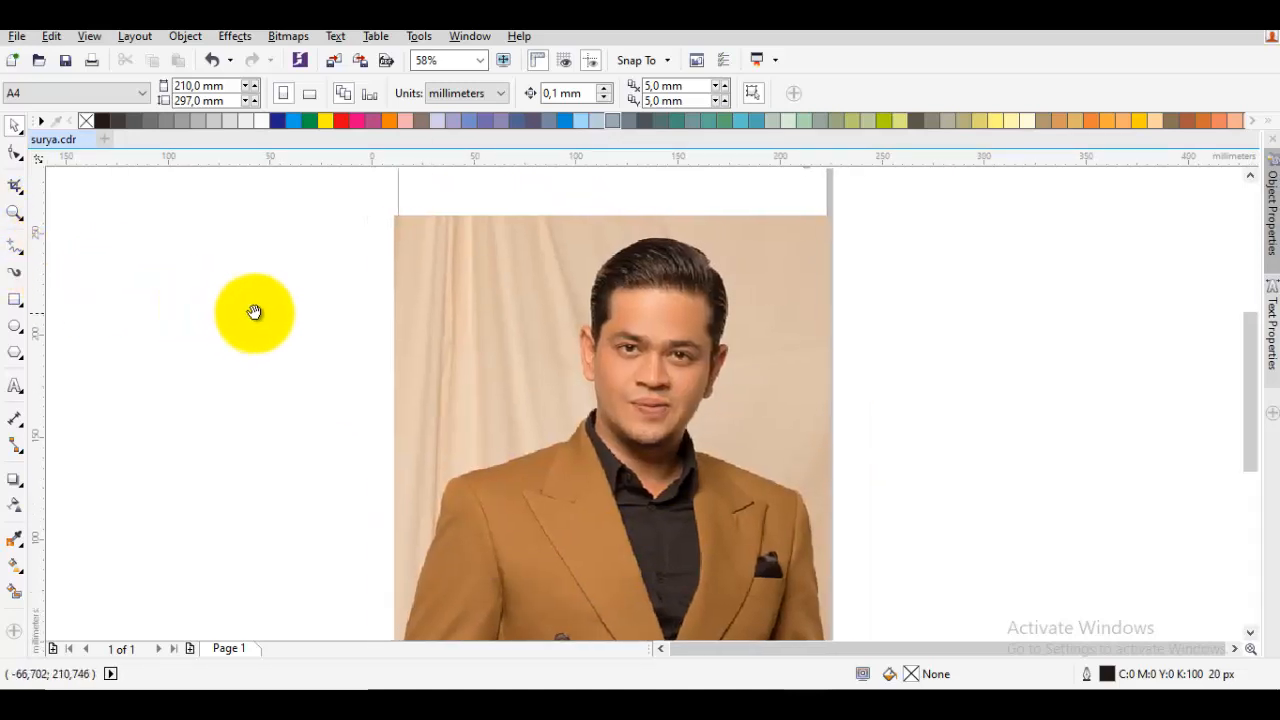
key("p")
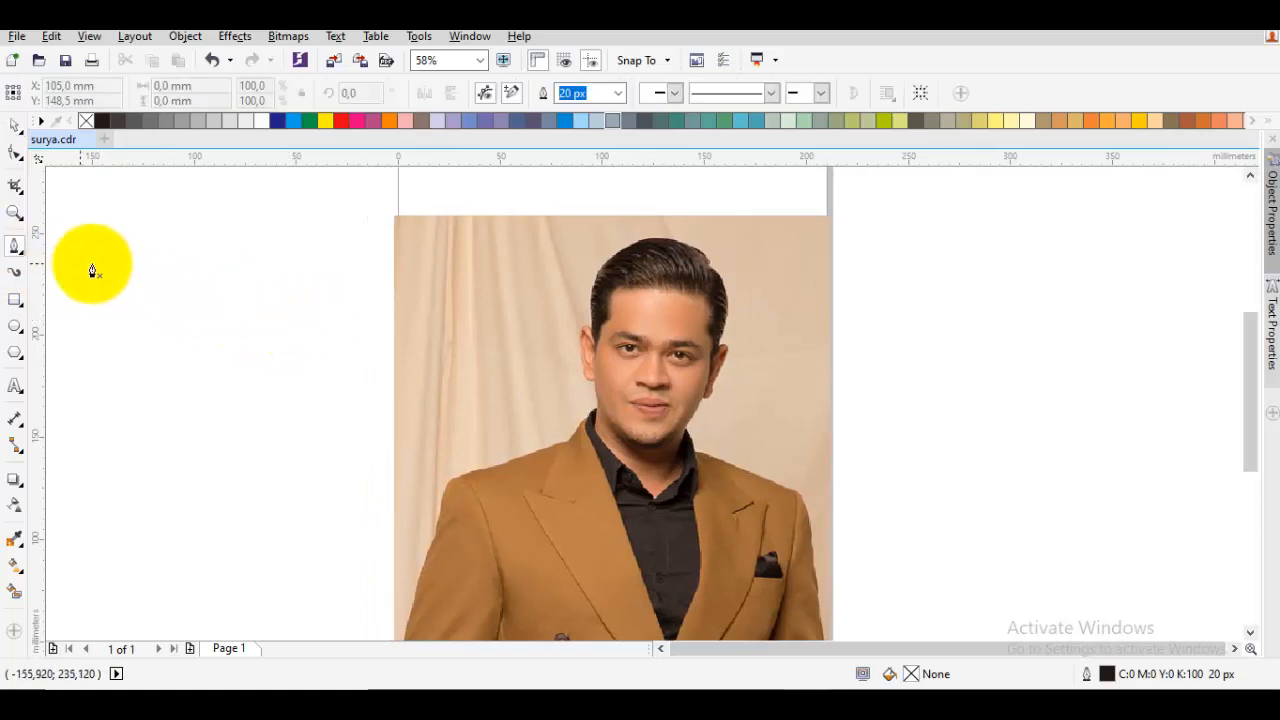
scroll(585, 337, "up", 4)
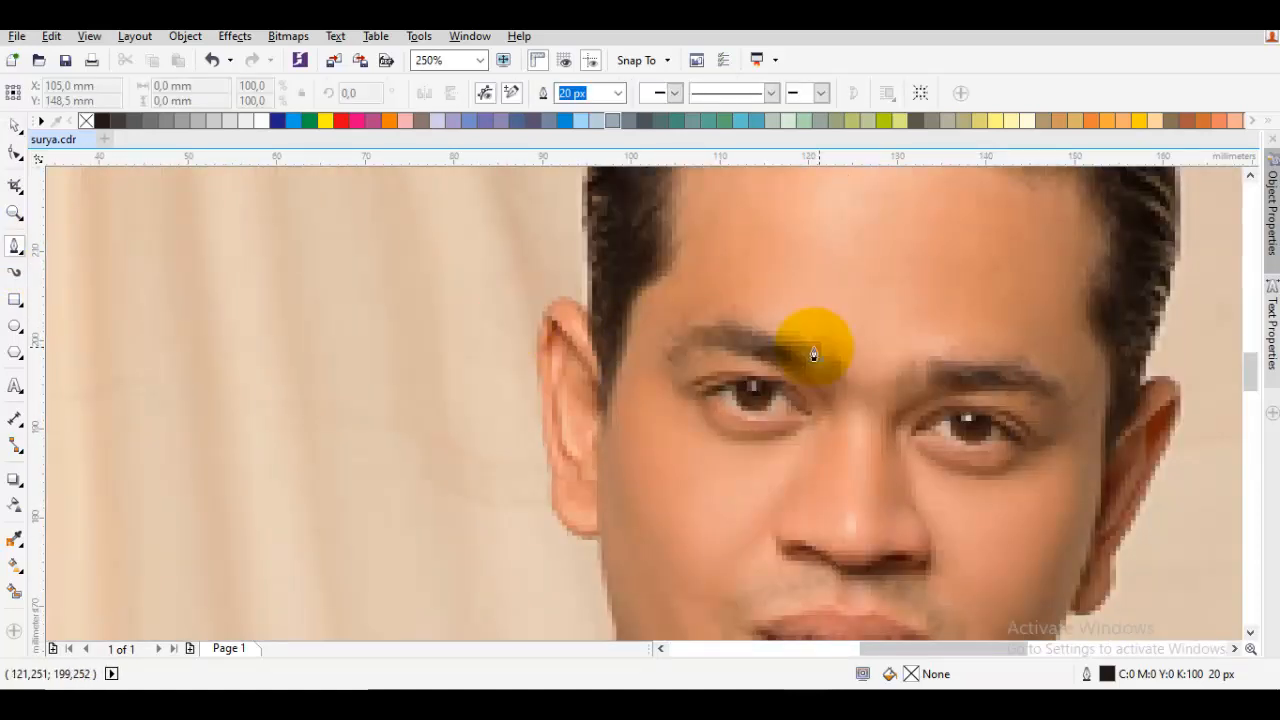
left_click_drag(814, 354, 698, 352)
scroll(698, 352, "up", 2)
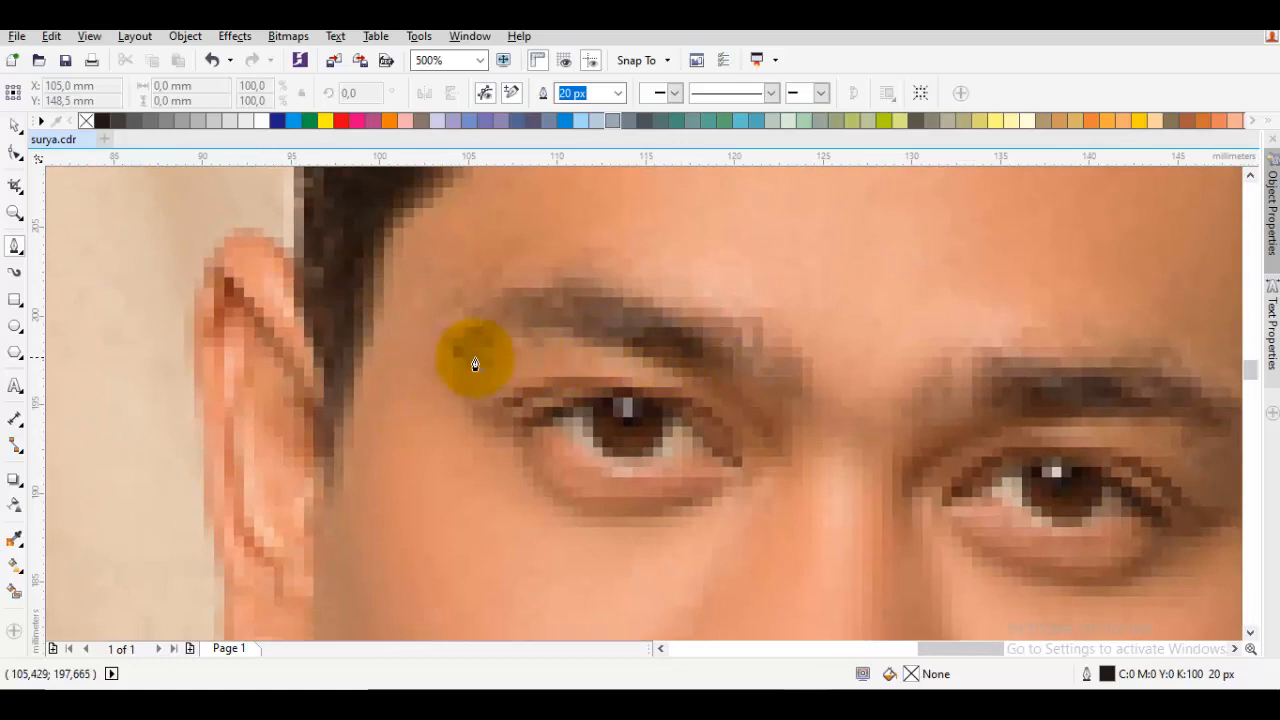
left_click_drag(455, 350, 623, 250)
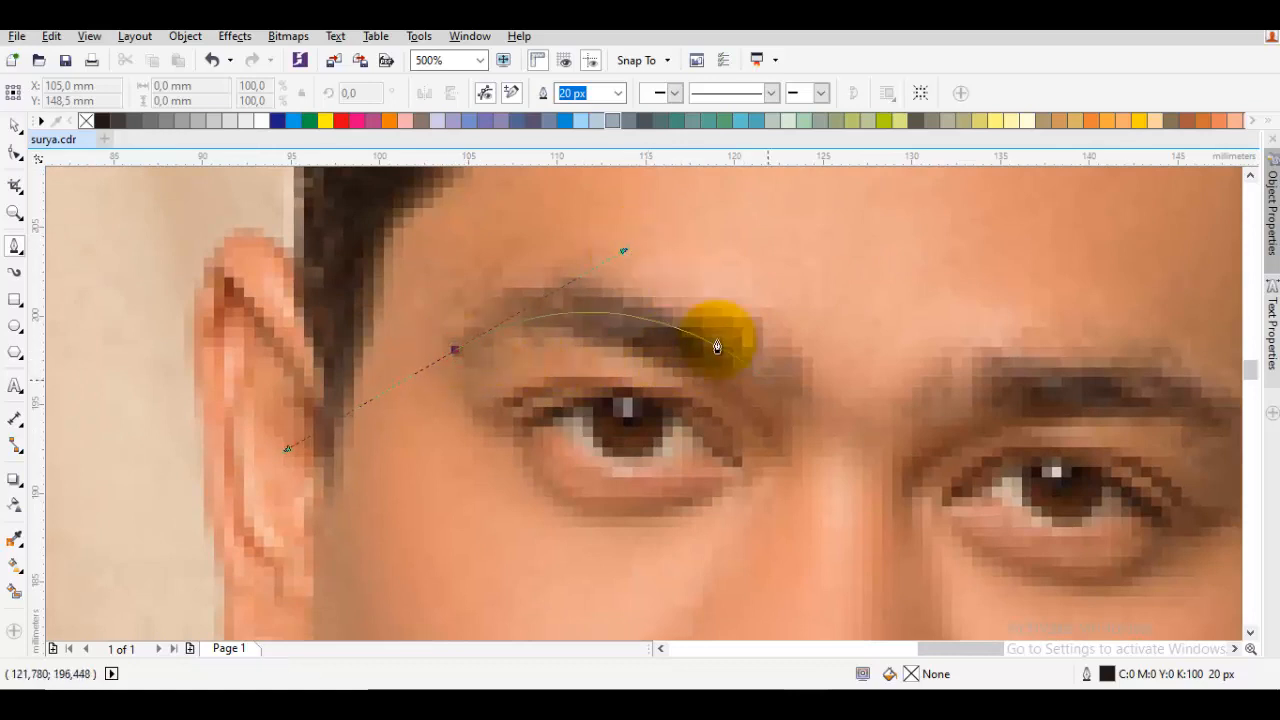
mouse_move(775, 408)
left_mouse_down()
mouse_move(836, 453)
mouse_move(806, 429)
left_mouse_up()
key("space")
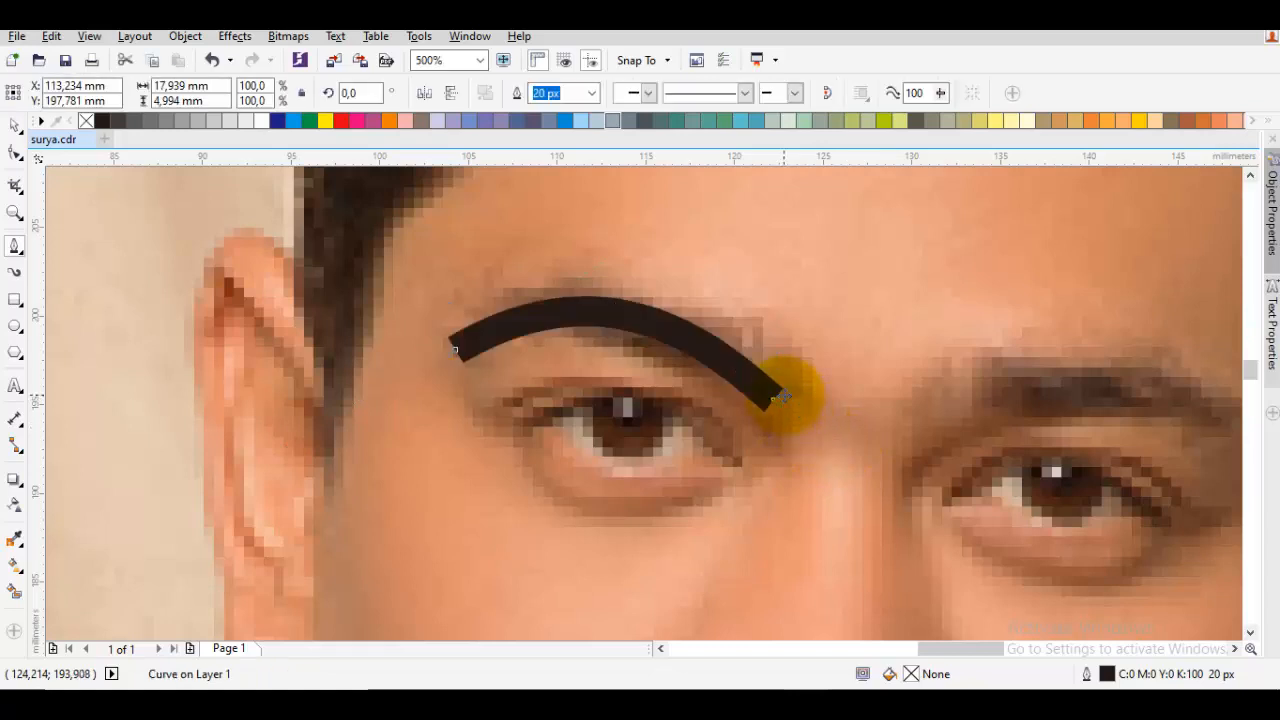
Reshape the traced eyebrow by shifting its inner end node and adjusting the curve handle at its outer end
scroll(784, 401, "up", 2)
left_click(760, 412)
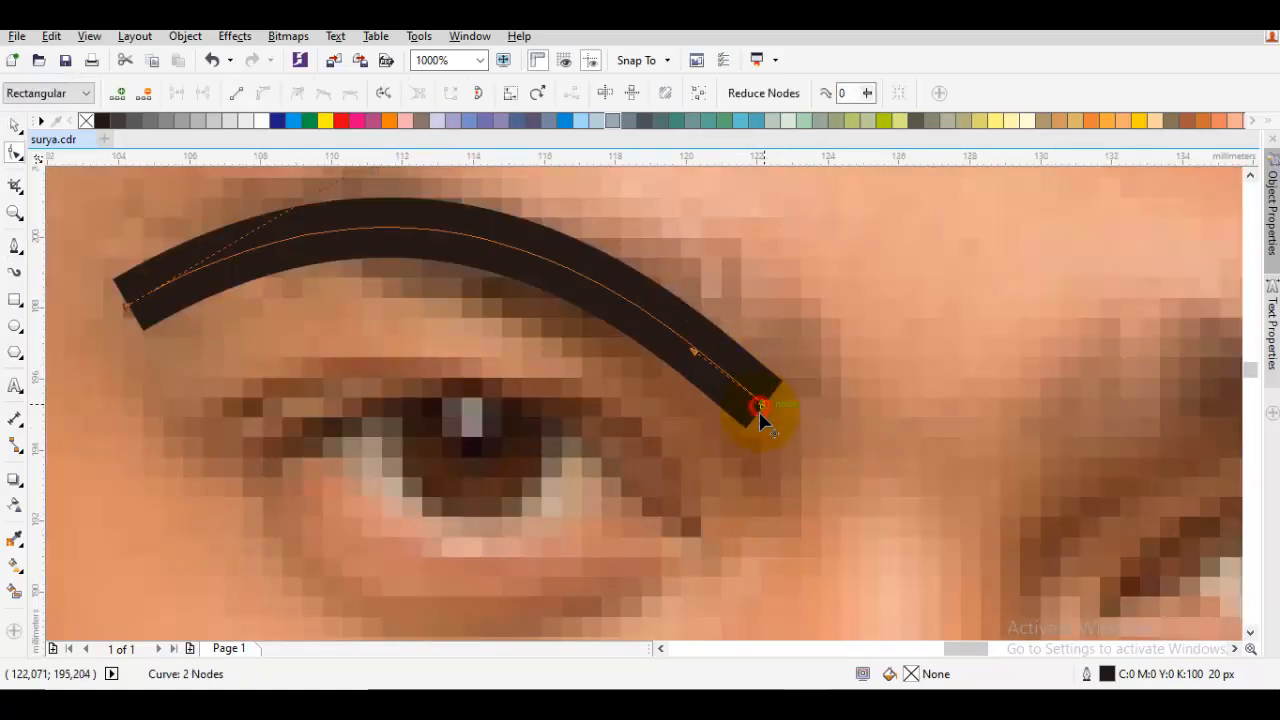
left_click_drag(759, 411, 751, 423)
scroll(751, 423, "down", 2)
left_click(646, 338)
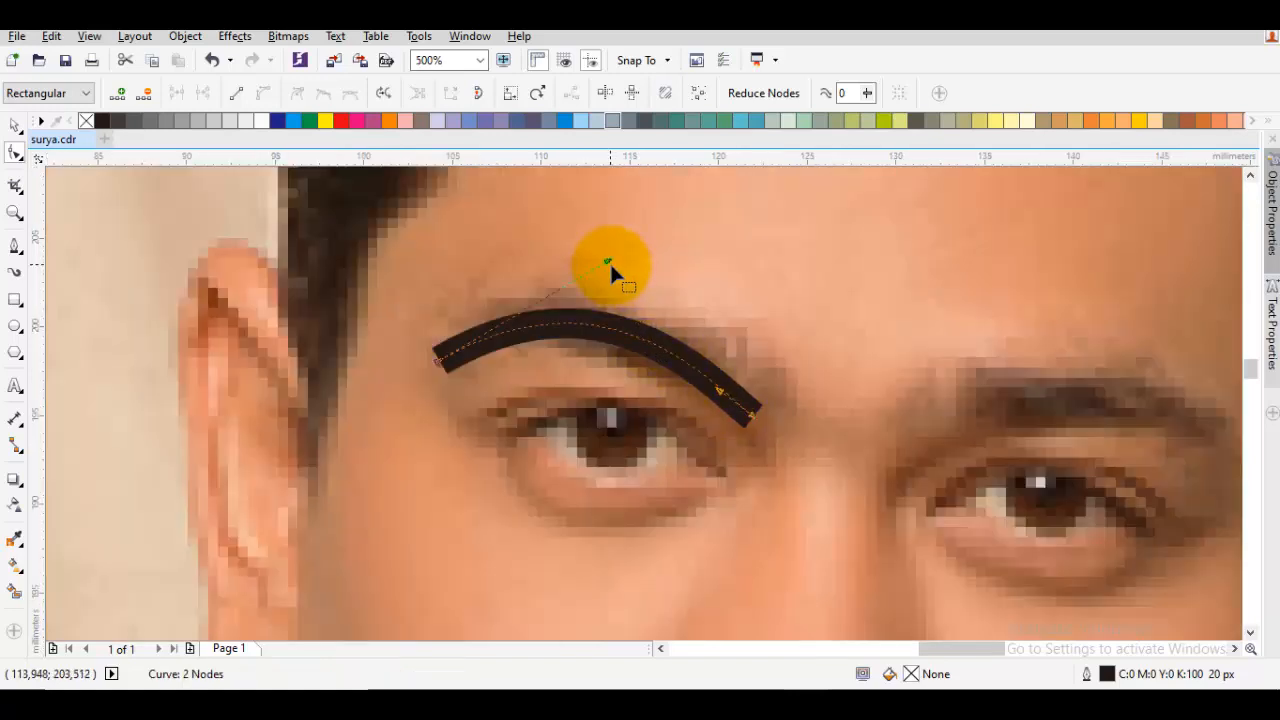
left_click_drag(608, 262, 579, 267)
left_click_drag(650, 434, 674, 363)
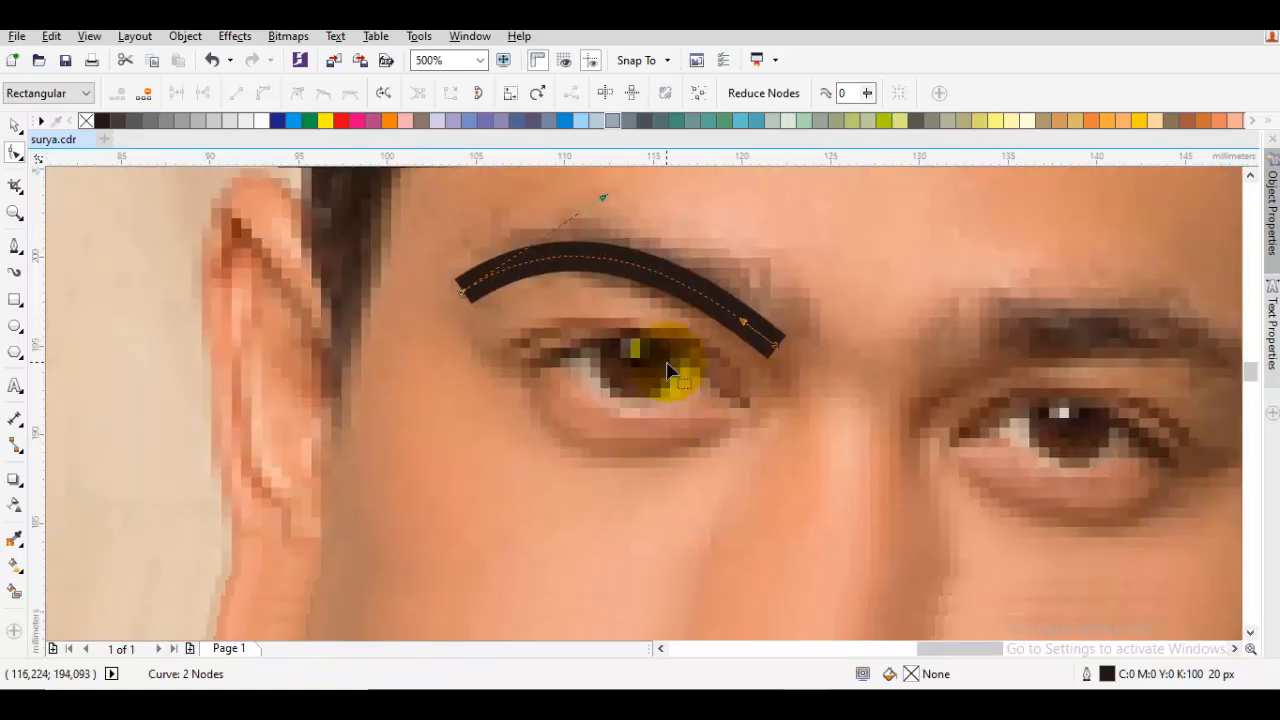
Draw a circle about 4.6 mm across over the iris below the traced eyebrow, fill it black without outline, and align it with the iris
key("space")
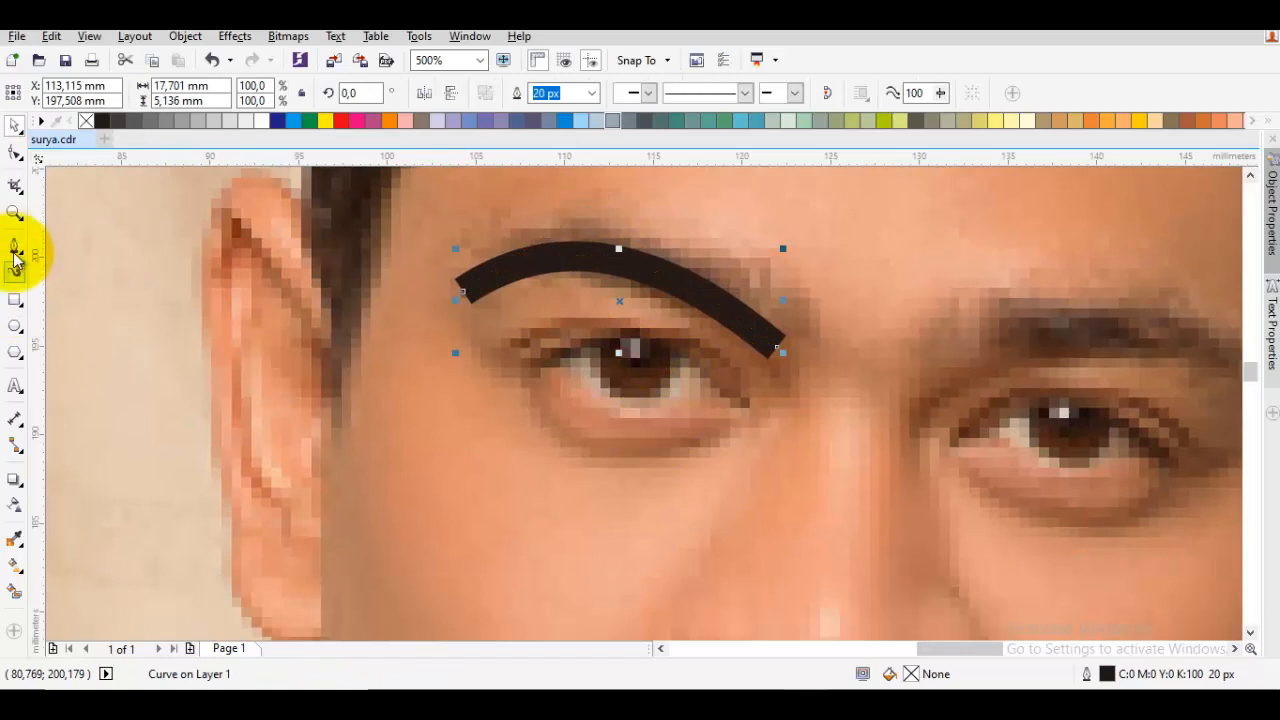
left_click(16, 324)
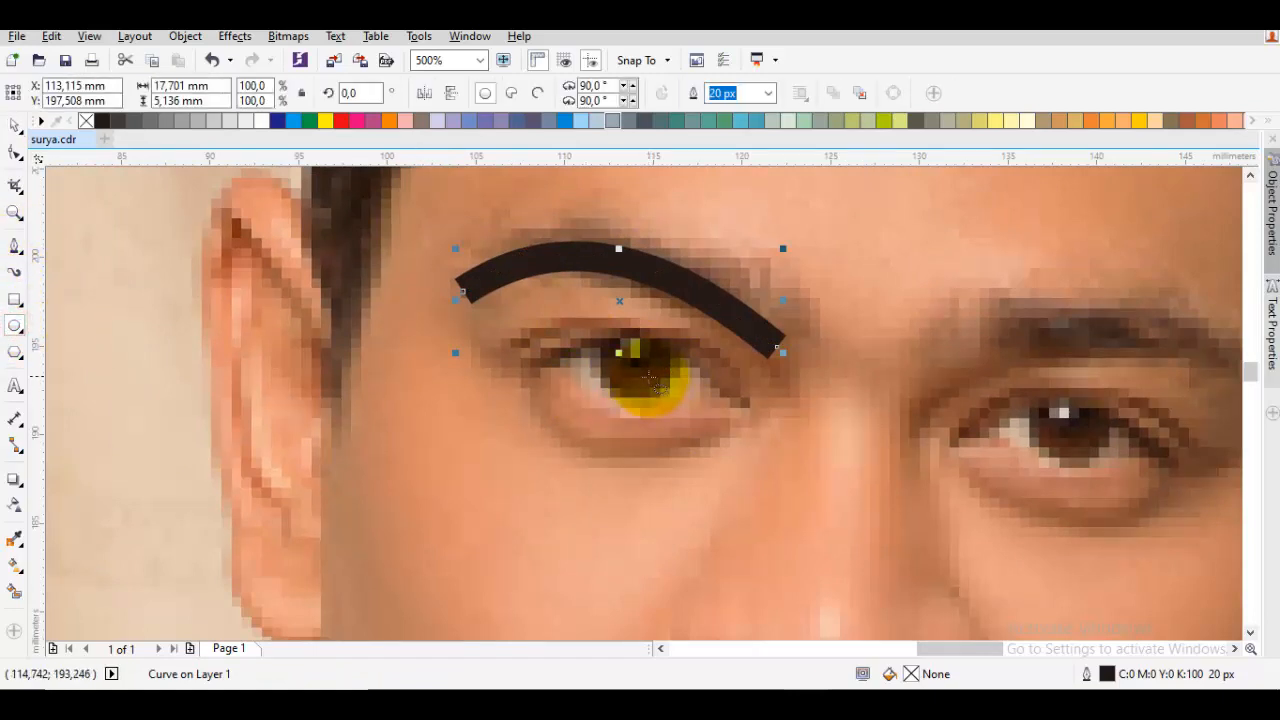
left_click_drag(630, 378, 660, 420)
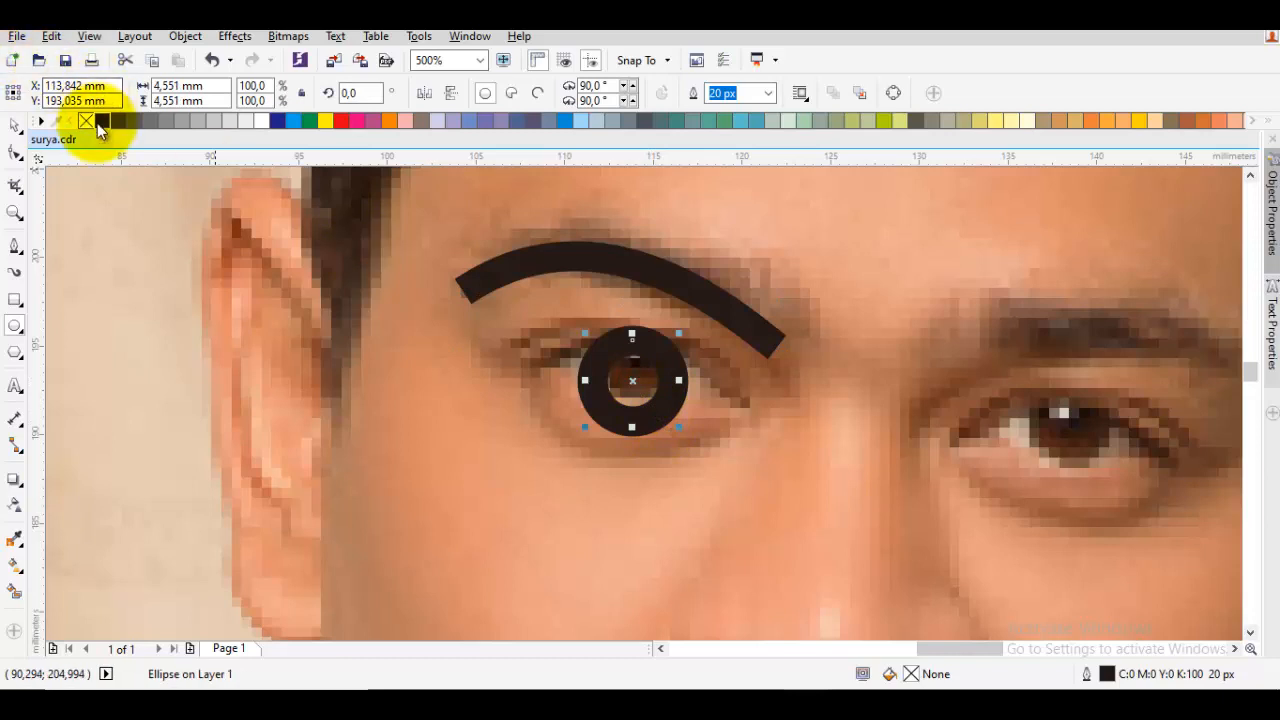
left_click(98, 122)
right_click(86, 121)
key("space")
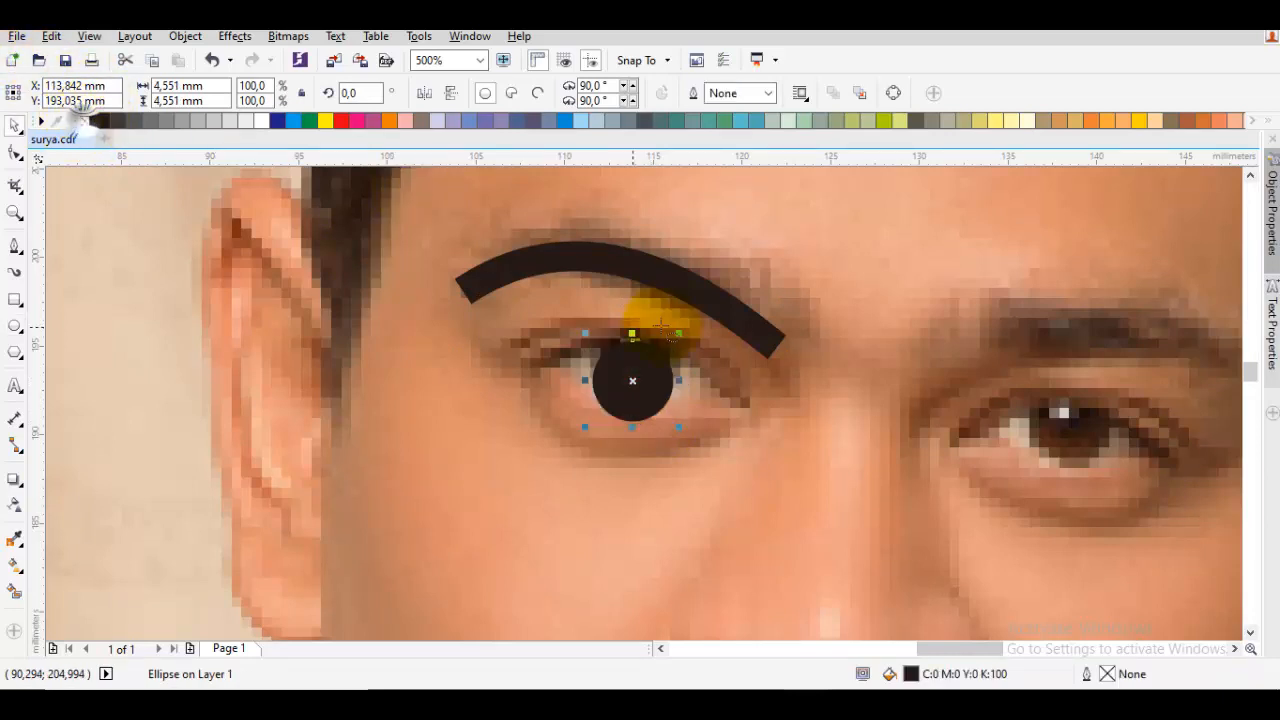
scroll(638, 373, "up", 2)
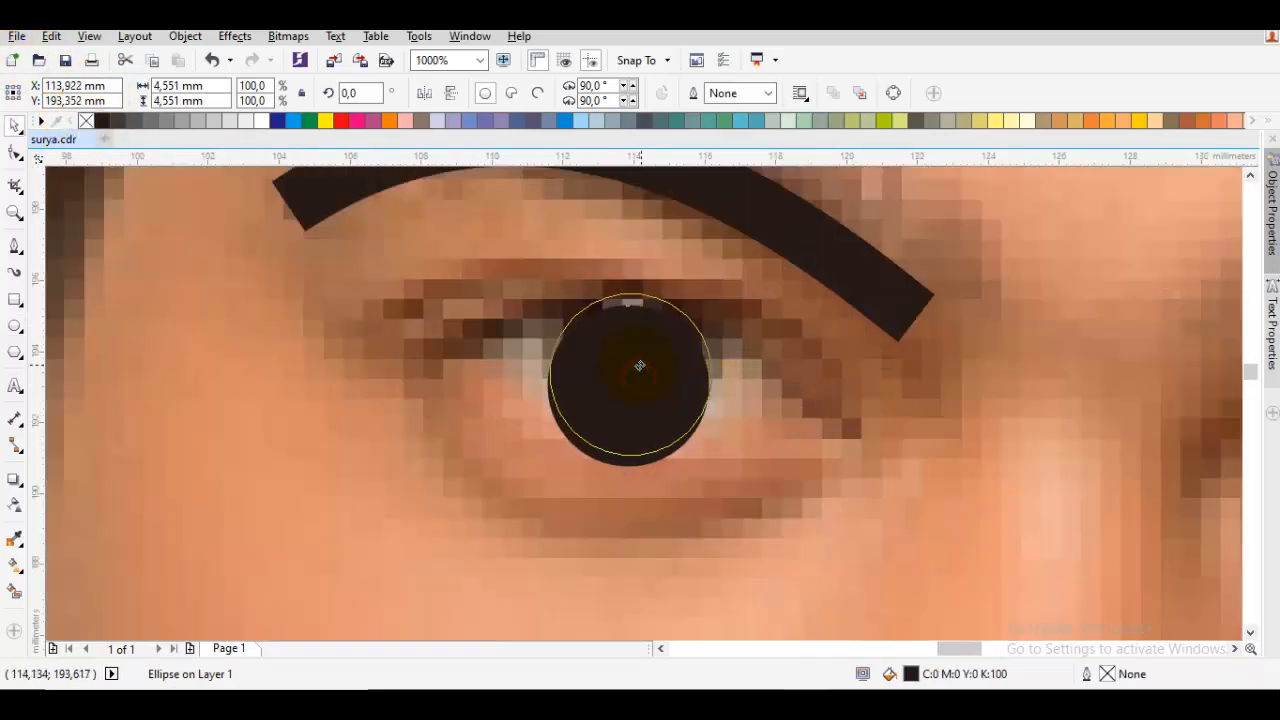
Trace the upper eyelid above the black circle with a single curved Pen tool line from corner to corner
key("p")
left_click_drag(420, 347, 678, 255)
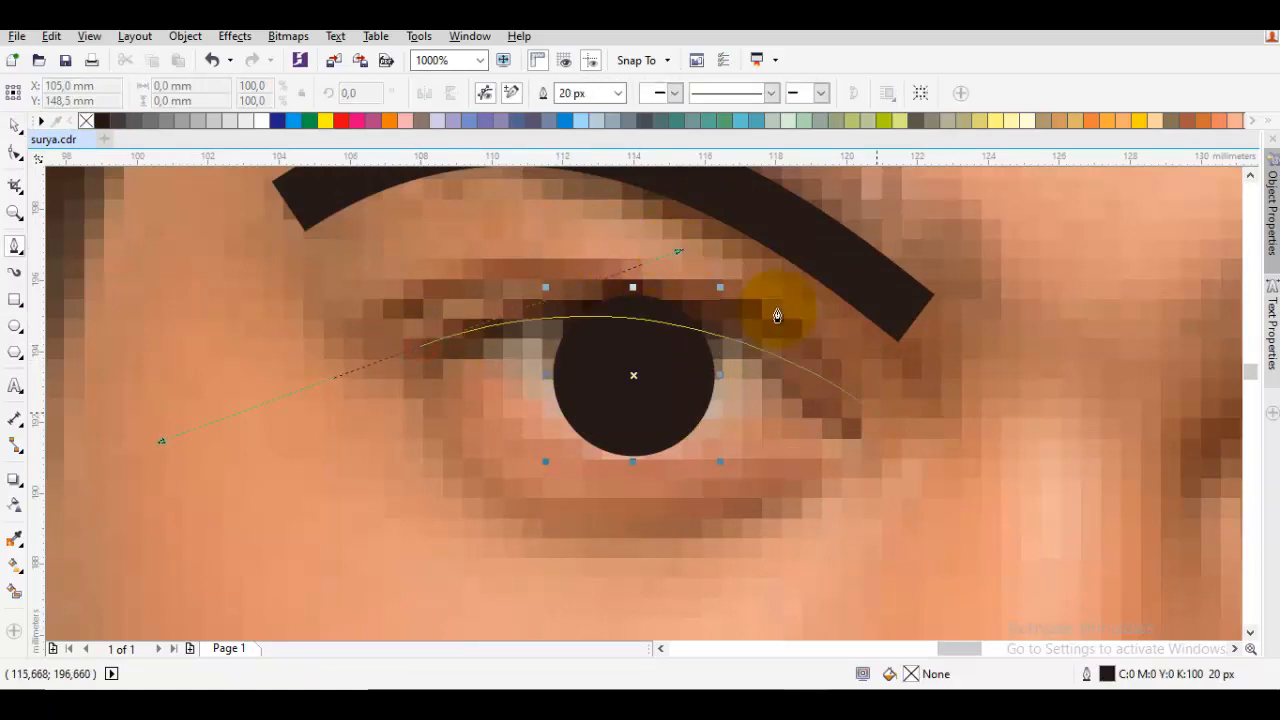
left_click(854, 427)
scroll(801, 388, "down", 1)
key("space")
left_click(946, 388)
Trace the upper eyelid of the other eye with the Pen tool and place a copy of the black circle over its iris
mouse_move(946, 386)
left_mouse_down()
mouse_move(676, 362)
mouse_move(609, 375)
left_mouse_up()
left_click_drag(470, 380, 494, 374)
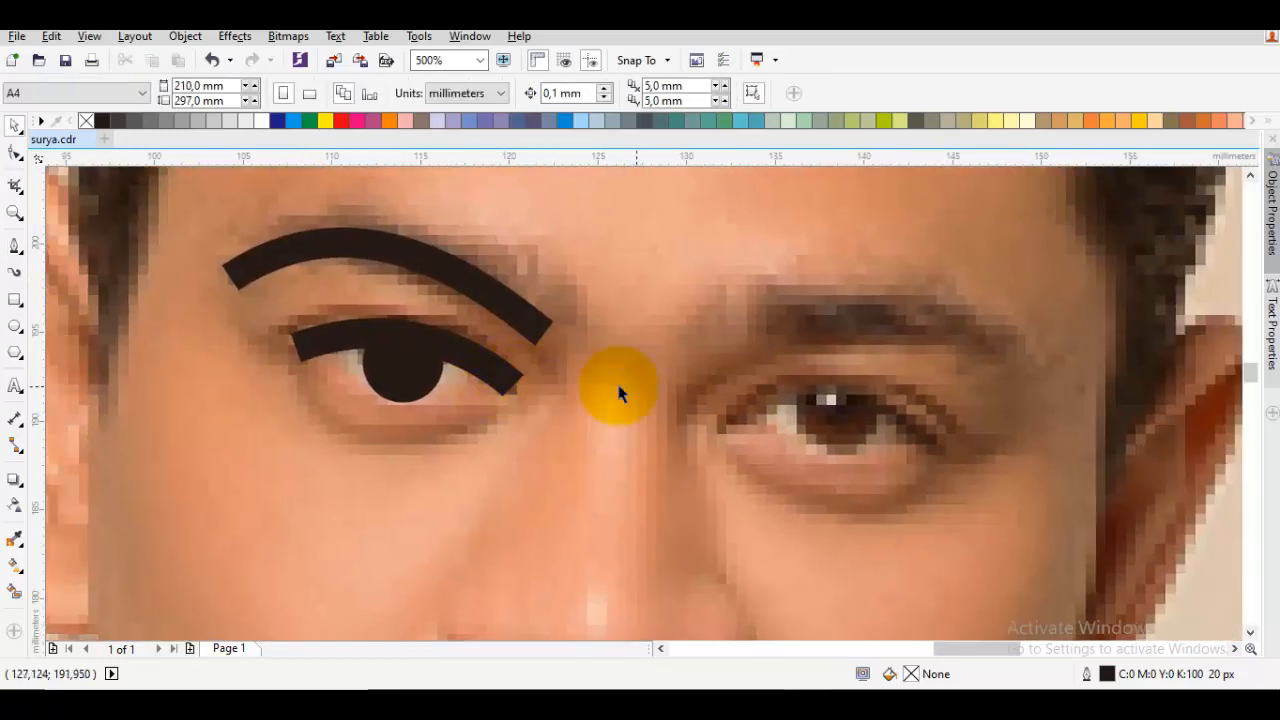
key("space")
left_click_drag(731, 422, 836, 349)
left_click(919, 437)
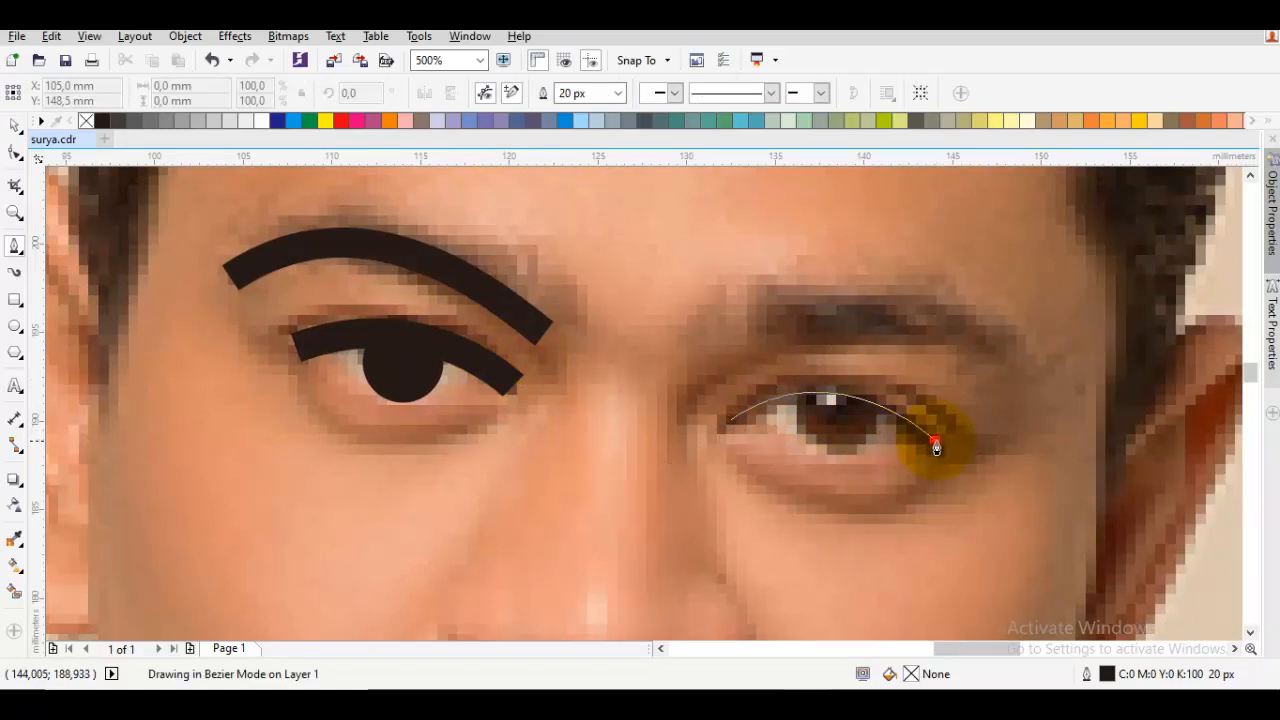
key("space")
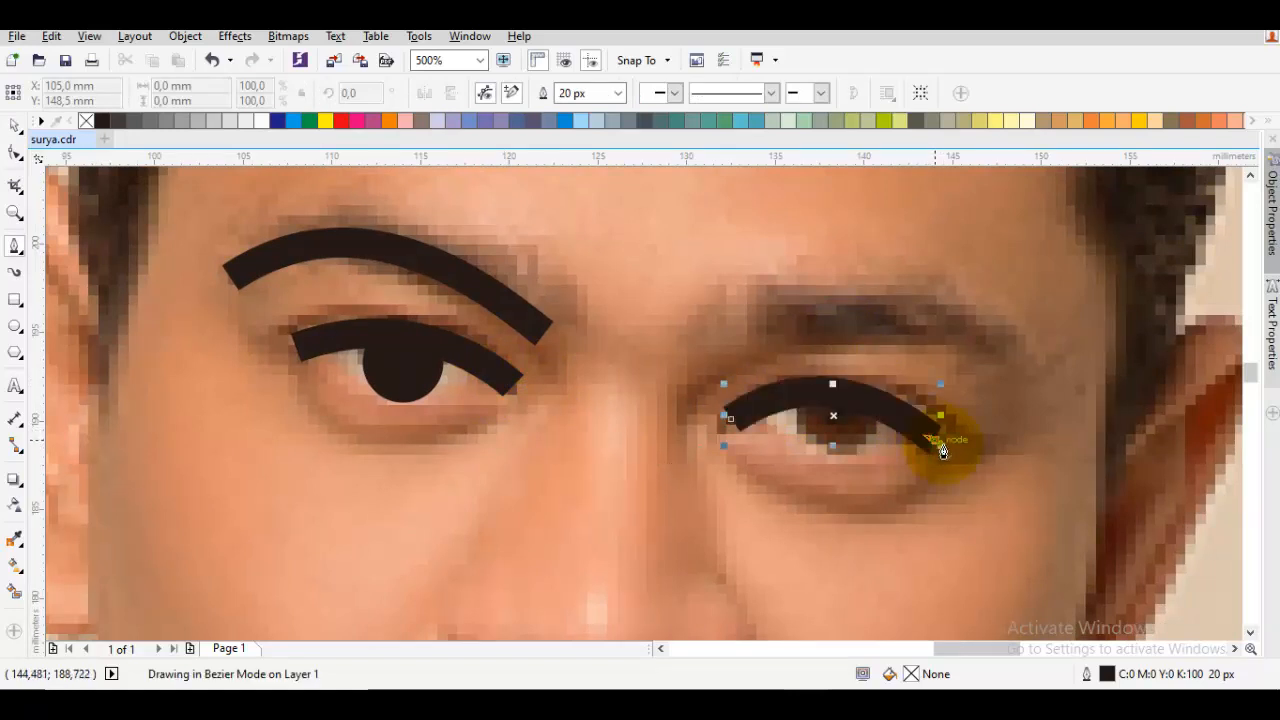
mouse_move(409, 376)
left_mouse_down()
mouse_move(820, 420)
mouse_move(835, 436)
left_mouse_up()
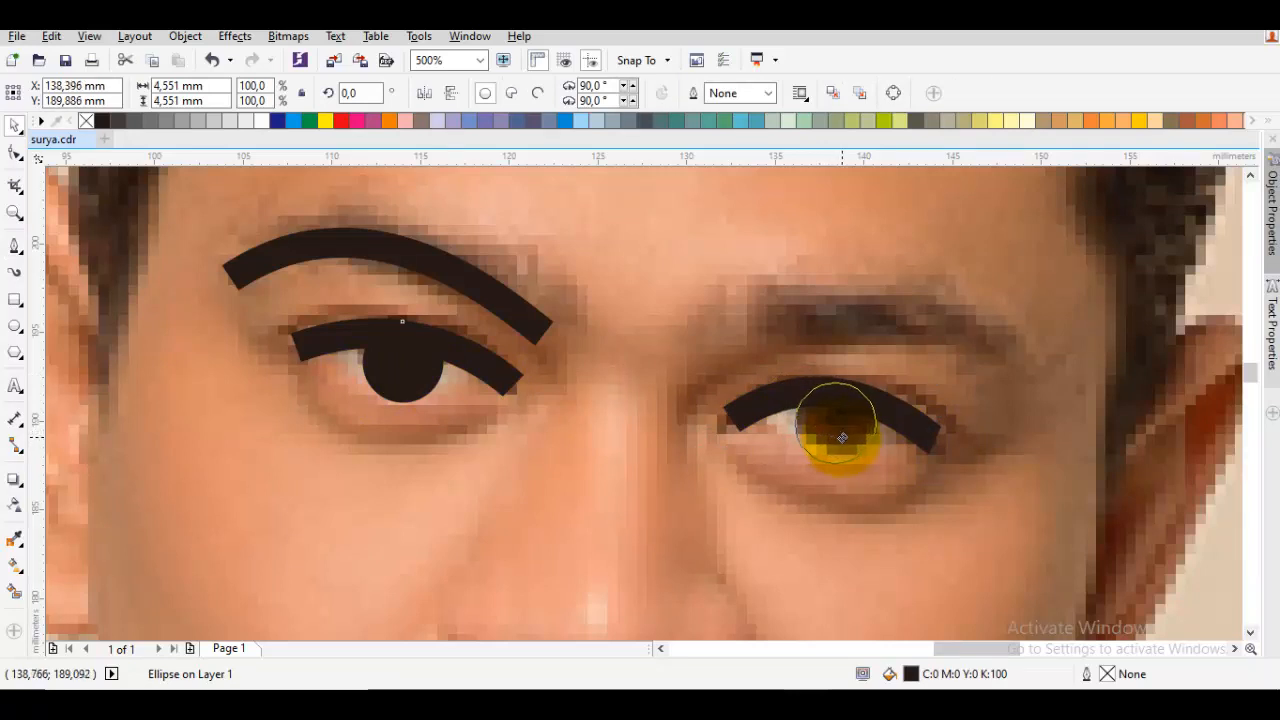
Trace the eyebrow above the photo's right eye as a single curved Pen tool line
left_click_drag(802, 320, 793, 333)
key("space")
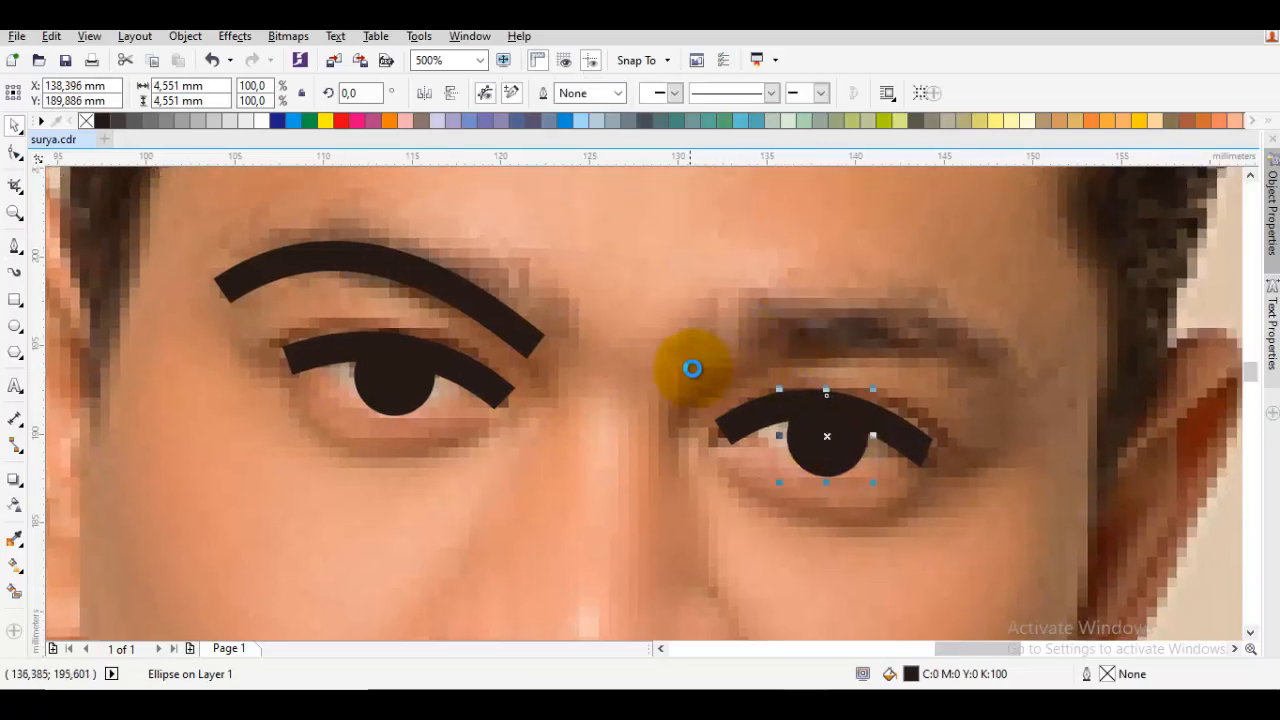
left_click_drag(698, 364, 869, 258)
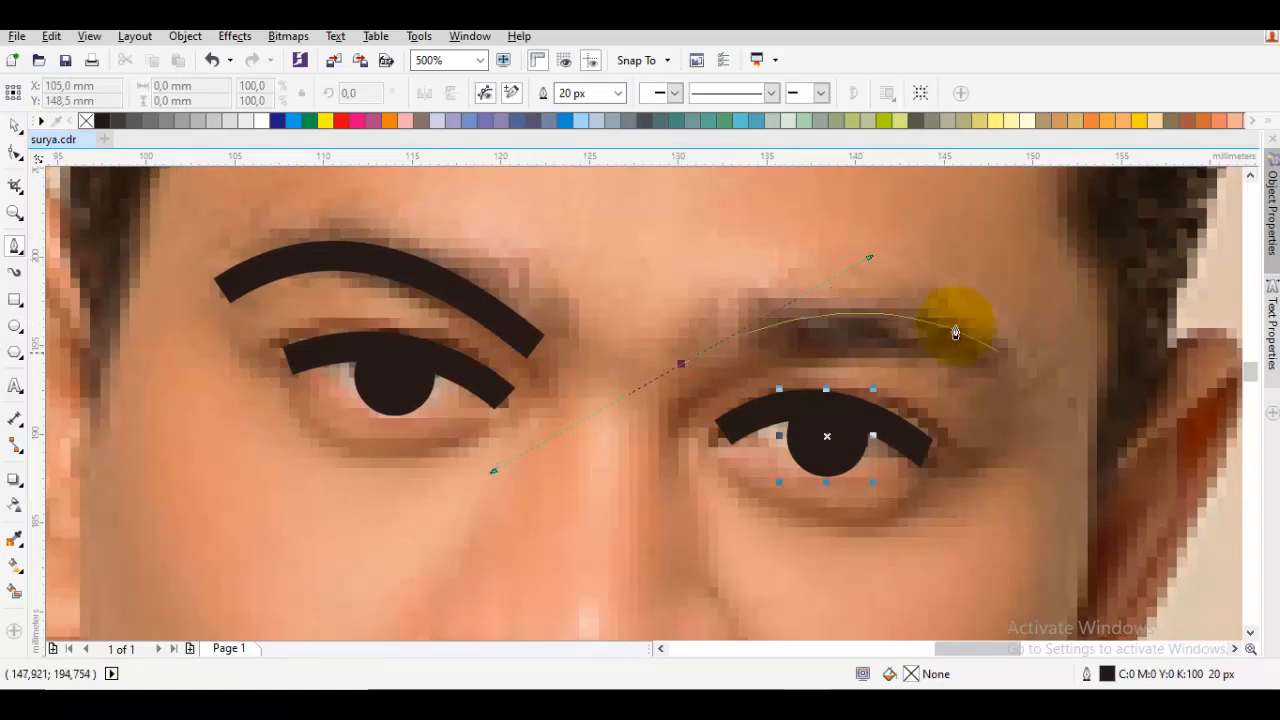
left_click(1003, 376)
key("space")
key("Escape")
Trace the nose from the bridge down and around its tip to the left nostril, about 9.5 by 17.5 mm
scroll(1002, 378, "down", 1)
left_click_drag(951, 467, 960, 397)
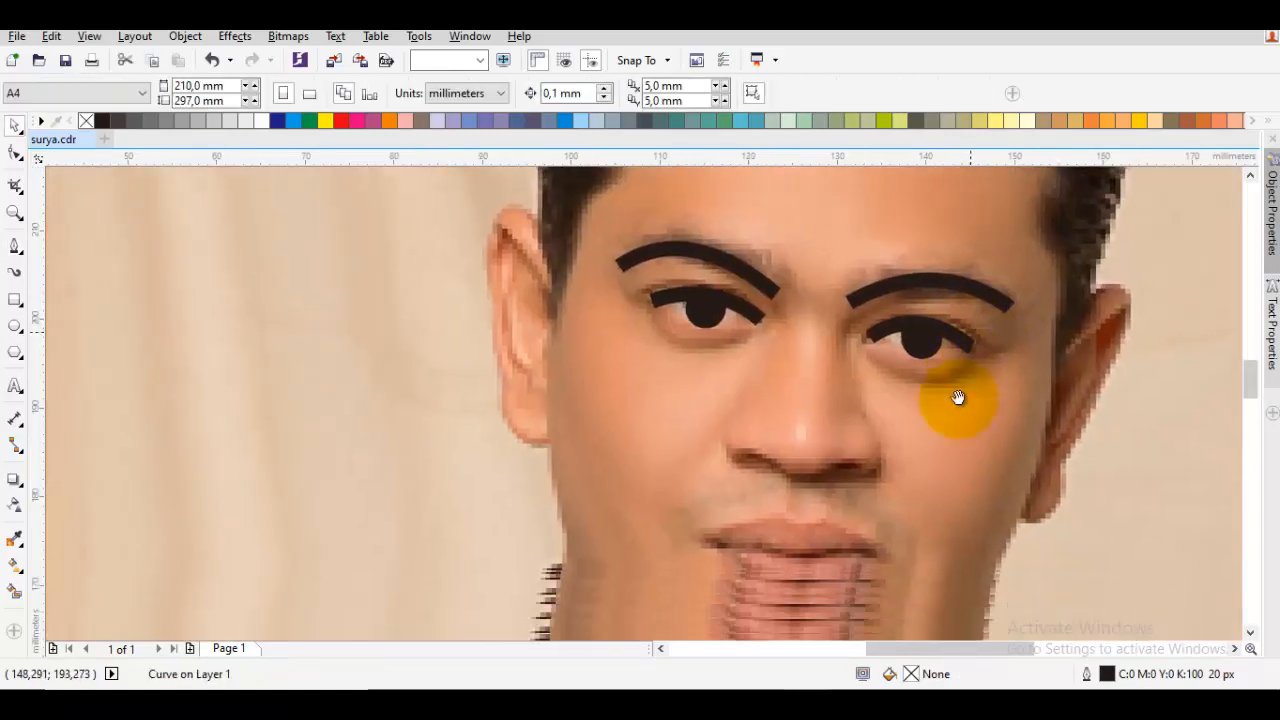
key("space")
left_click_drag(817, 312, 870, 460)
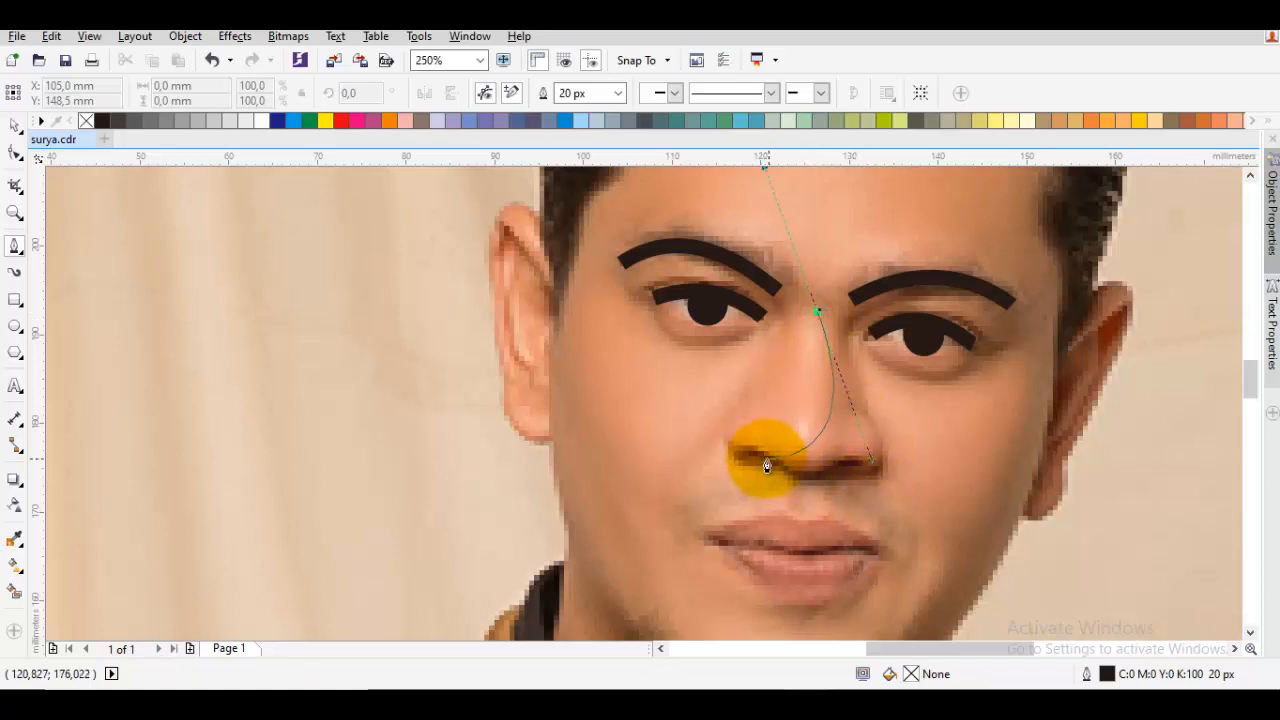
mouse_move(763, 450)
left_mouse_down()
mouse_move(663, 409)
mouse_move(709, 417)
left_mouse_up()
scroll(720, 400, "down", 3)
key("space")
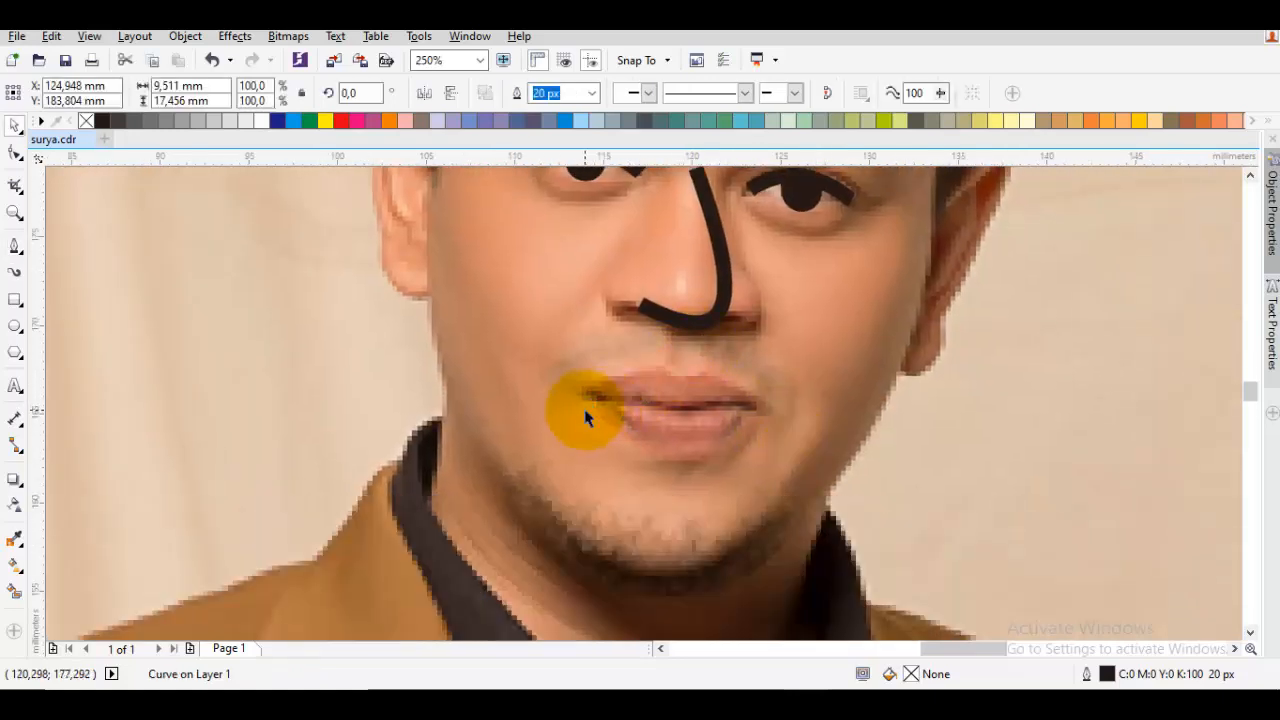
Trace the line between the lips with a gently curved Pen tool line from one mouth corner to the other
scroll(588, 410, "up", 2)
left_click_drag(595, 390, 690, 368)
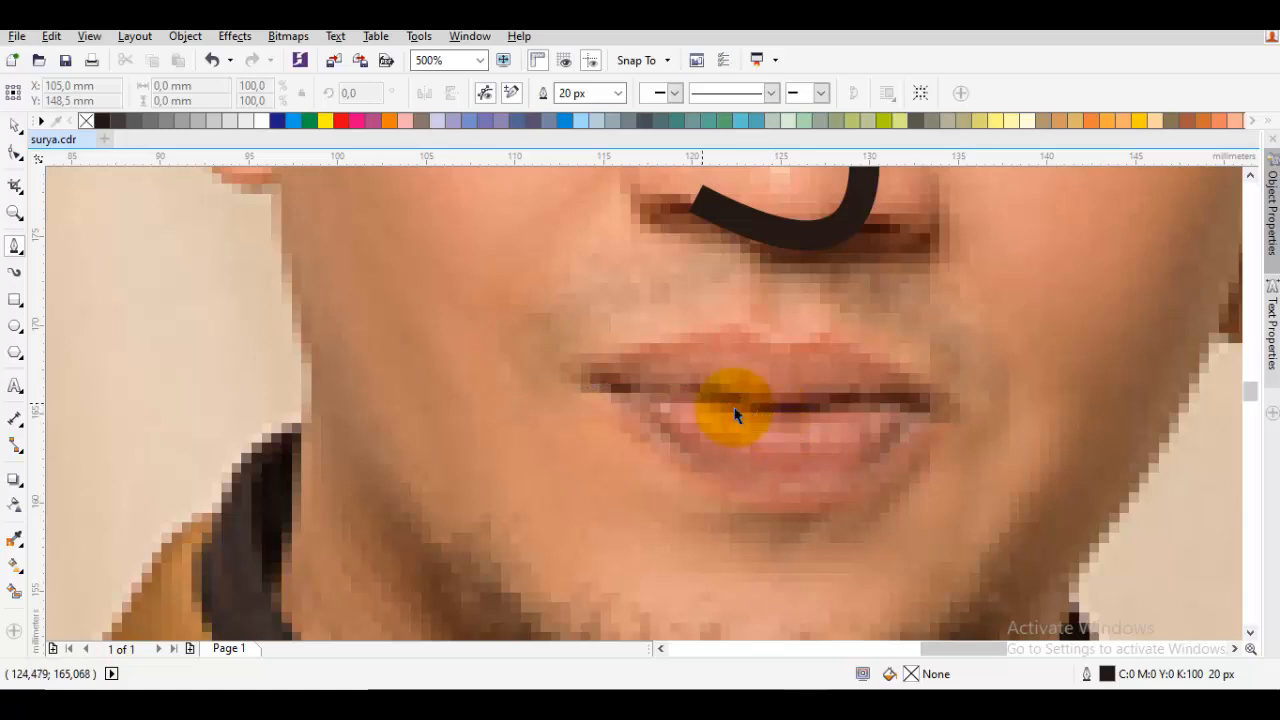
left_click_drag(609, 378, 805, 441)
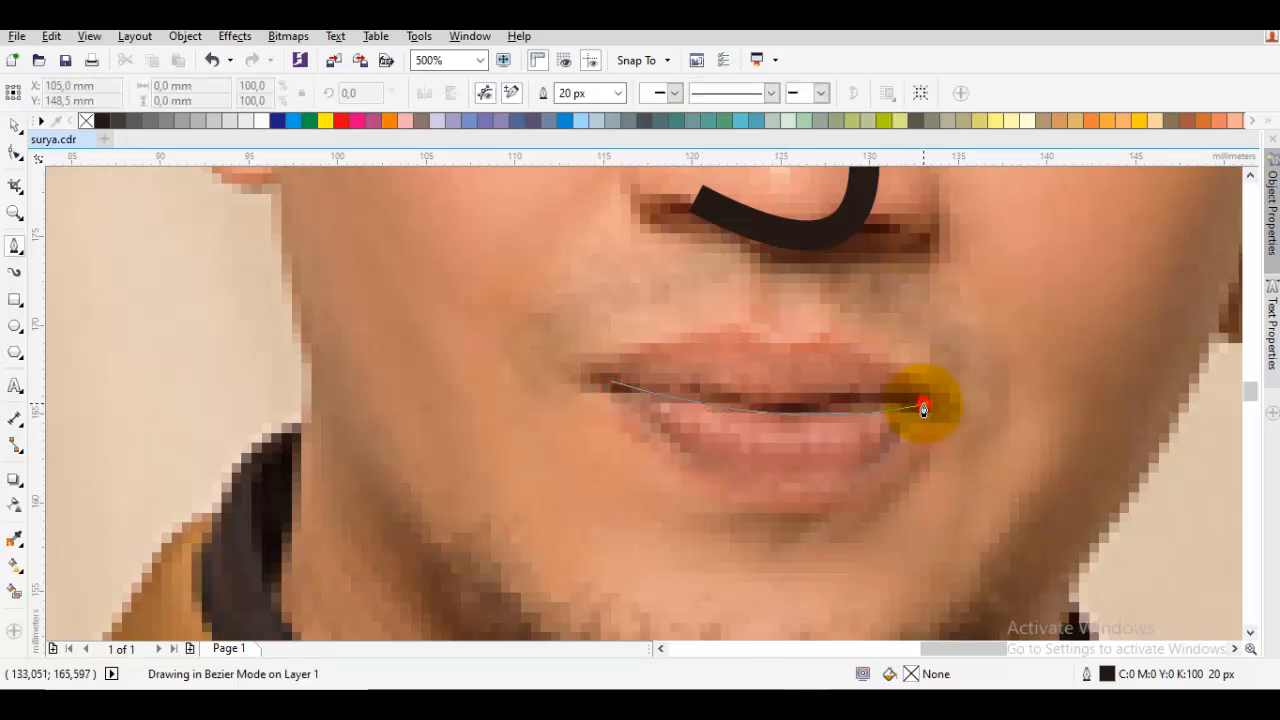
double_click(923, 408)
Draw a short curved line under the lower lip with the Pen tool
scroll(870, 420, "down", 2)
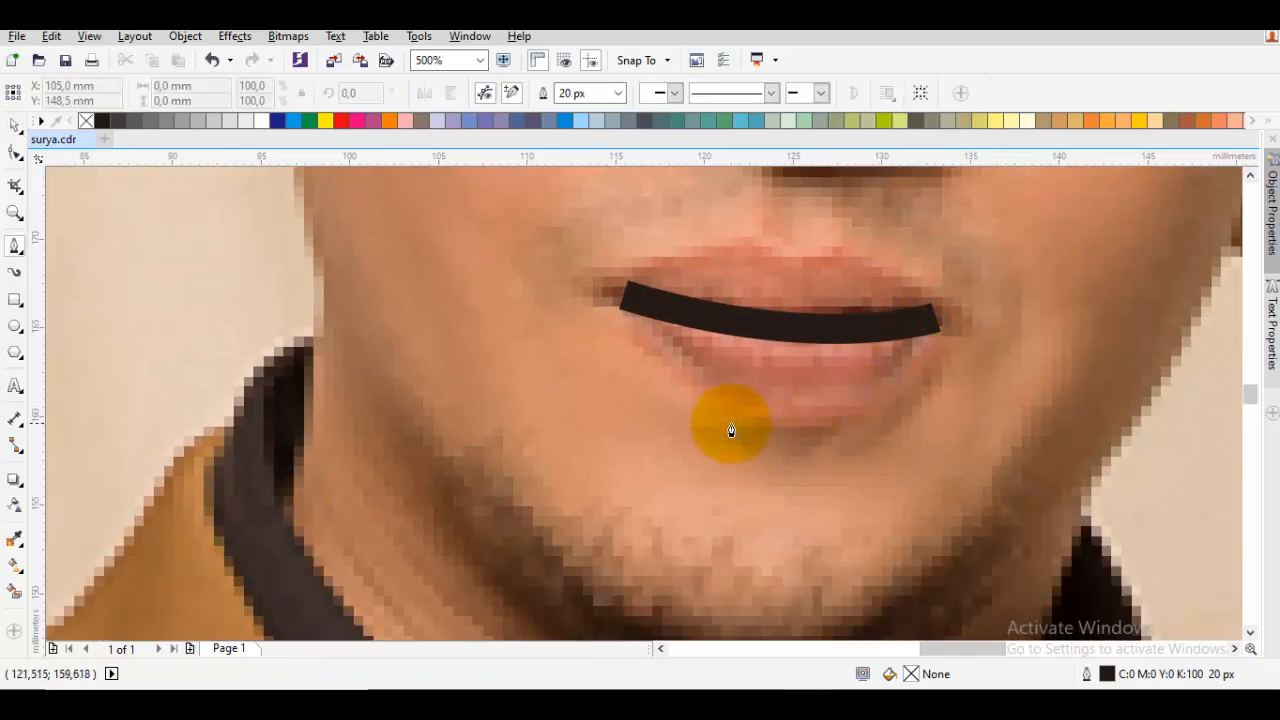
left_click_drag(731, 430, 766, 466)
double_click(838, 432)
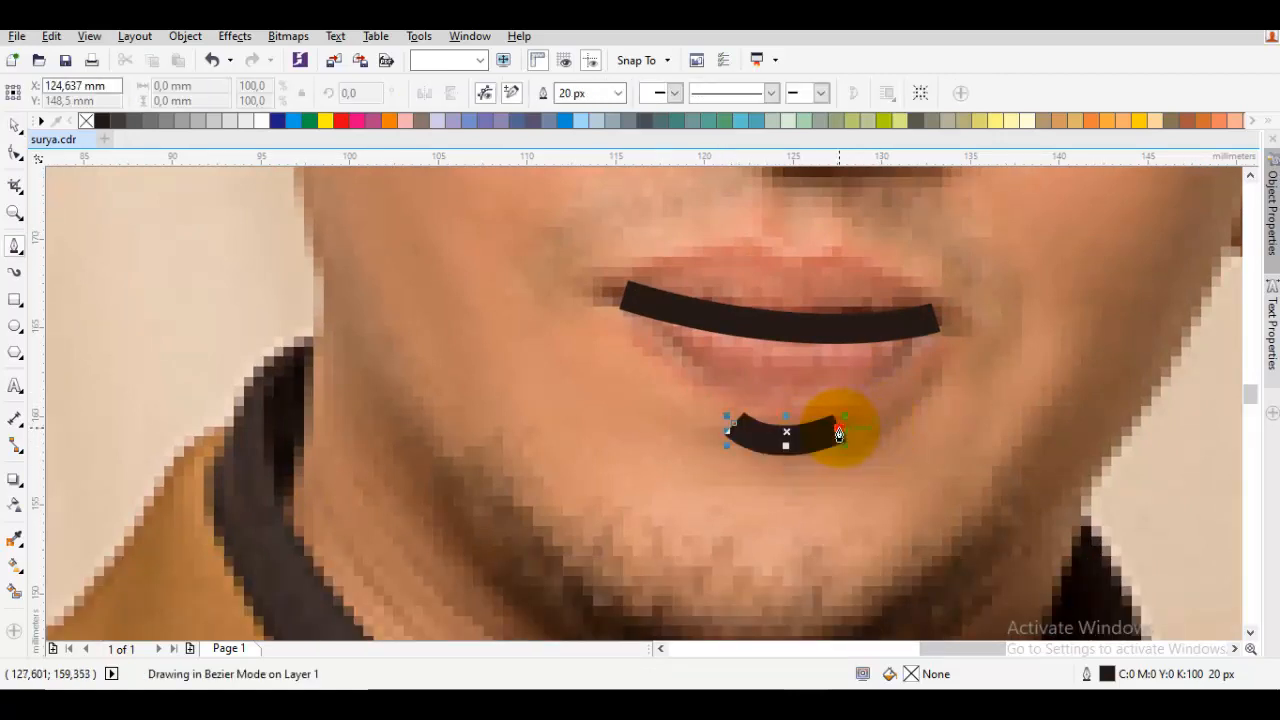
key("space")
key("Escape")
Move the portrait photo aside to inspect the traced facial lines, and undo the move
scroll(755, 417, "down", 3)
left_click_drag(618, 389, 1031, 386)
left_click(764, 458)
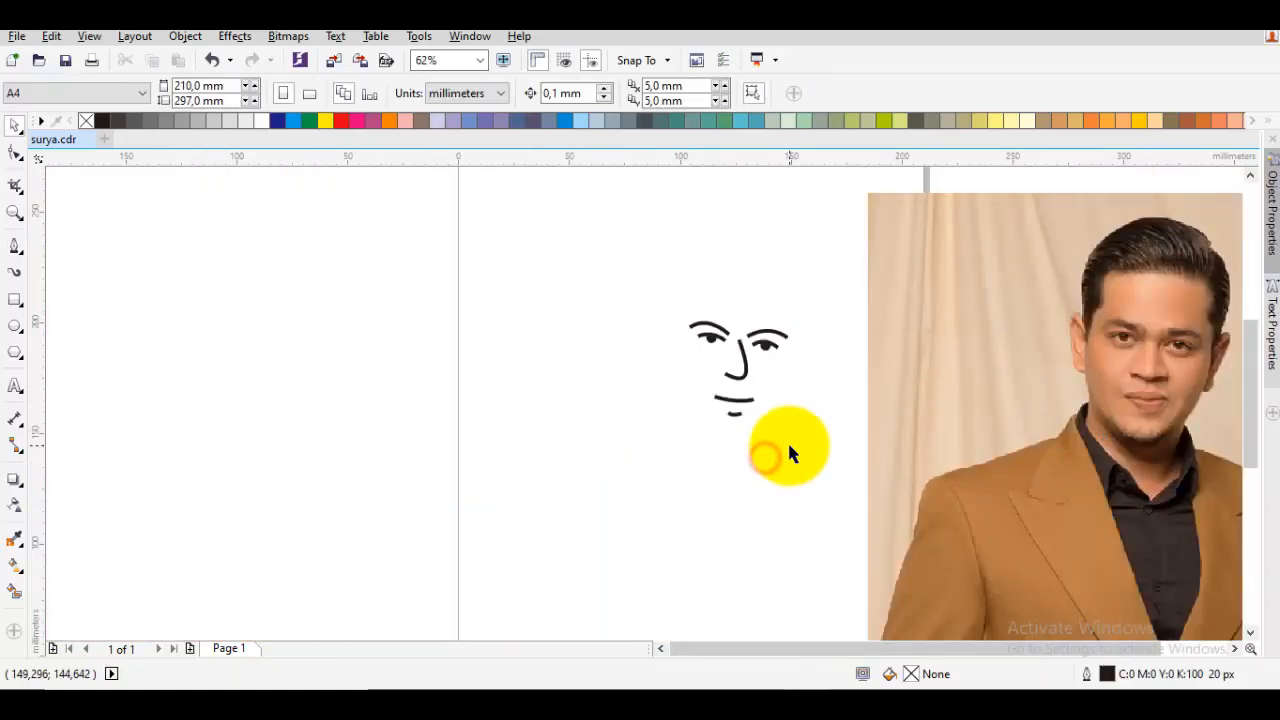
key("ctrl+z")
Start the hair outline with the Pen tool, tracing from the left sideburn's tip up the temple to the forehead's corner
key("space")
left_click_drag(738, 338, 709, 380)
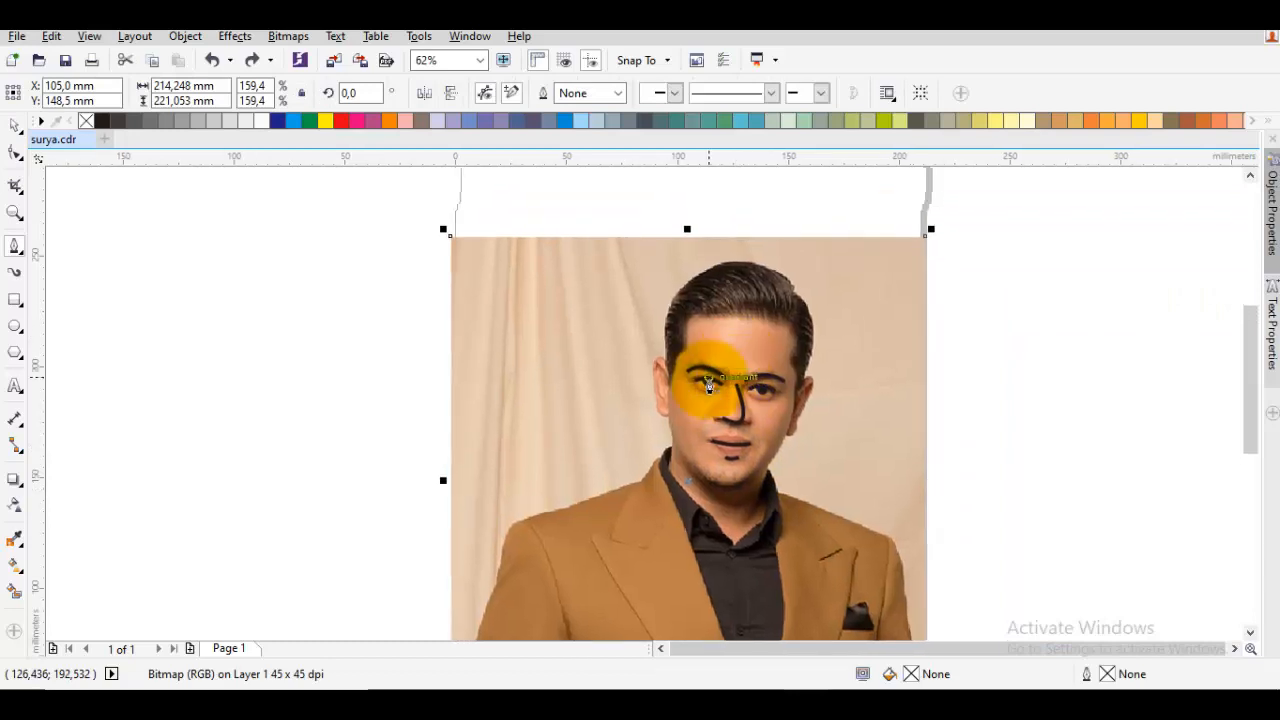
scroll(700, 345, "up", 2)
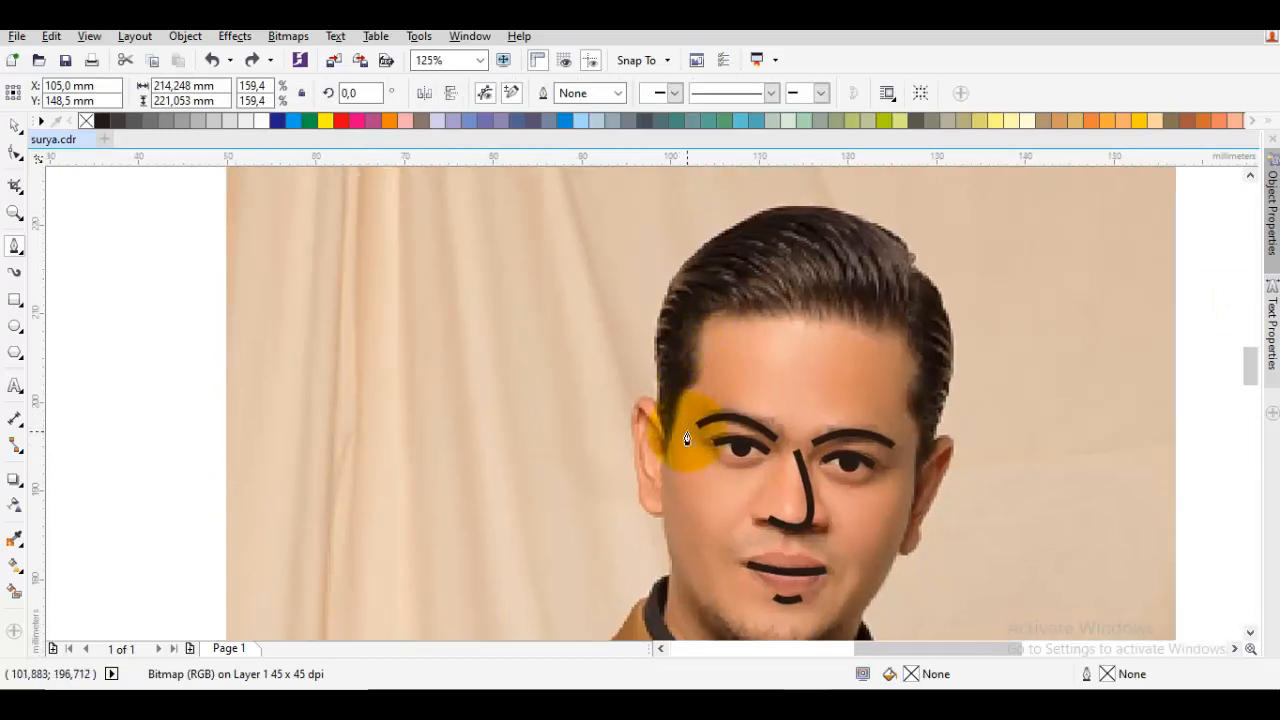
scroll(687, 438, "up", 2)
left_click_drag(634, 494, 660, 477)
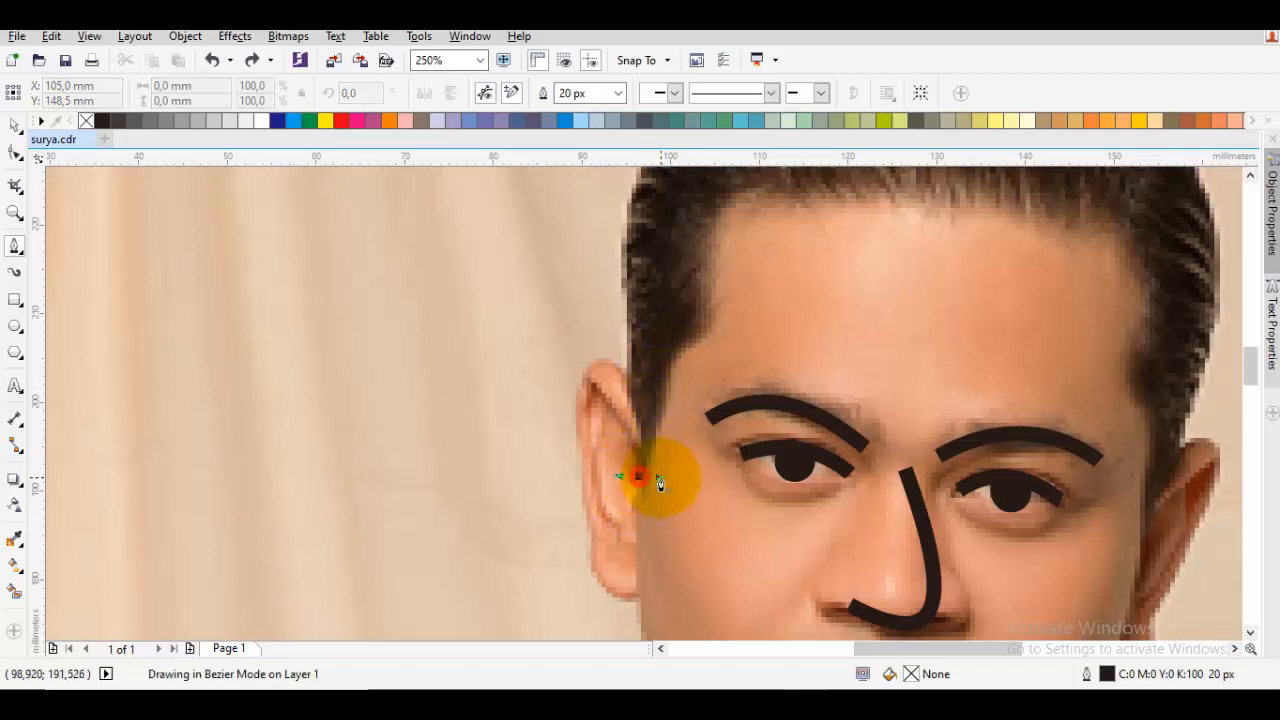
left_click_drag(684, 357, 719, 337)
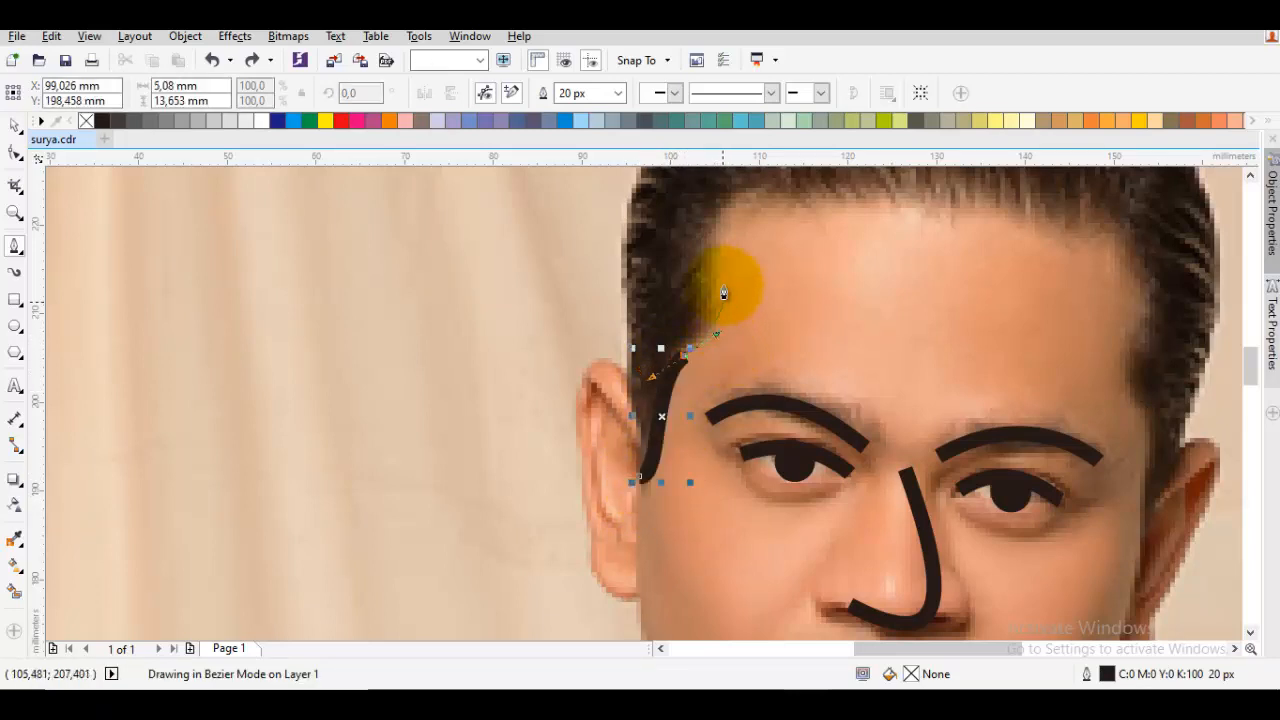
left_click_drag(723, 242, 726, 309)
left_click(710, 289)
Continue the hair outline across the forehead in a gentle wave and down the right temple to the sideburn's tip
left_click_drag(867, 249, 769, 317)
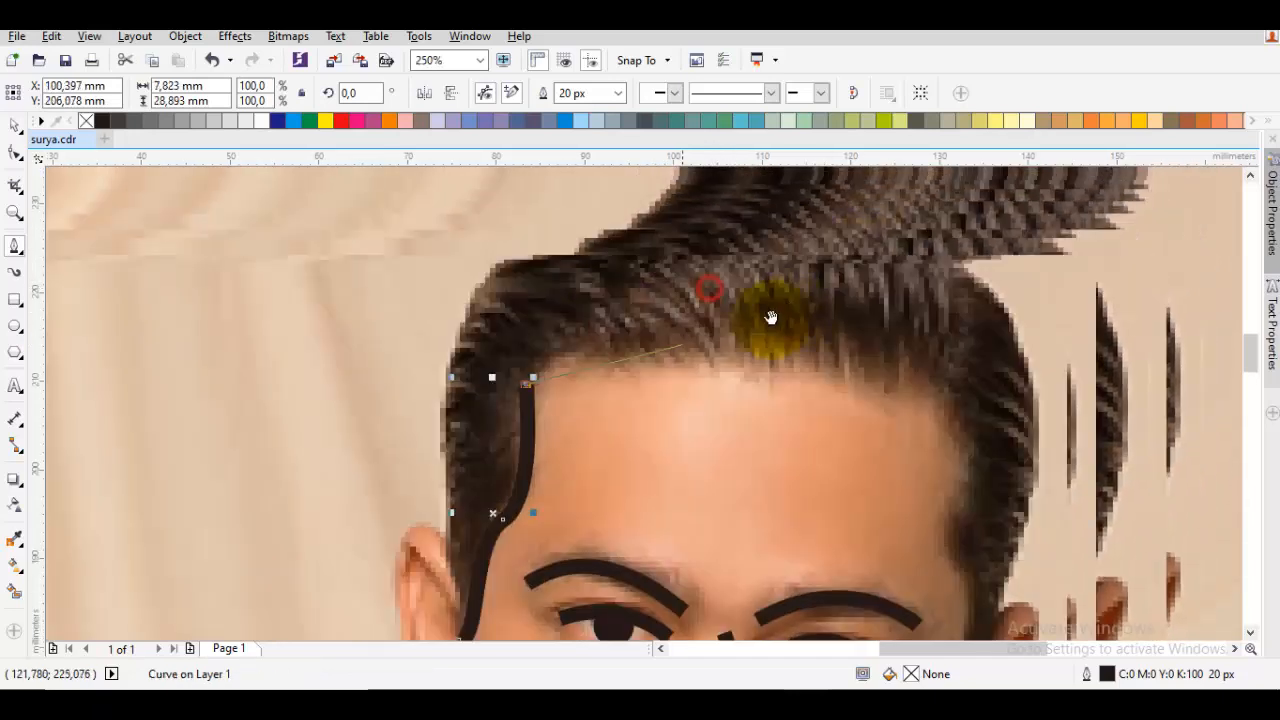
left_click_drag(740, 376, 877, 407)
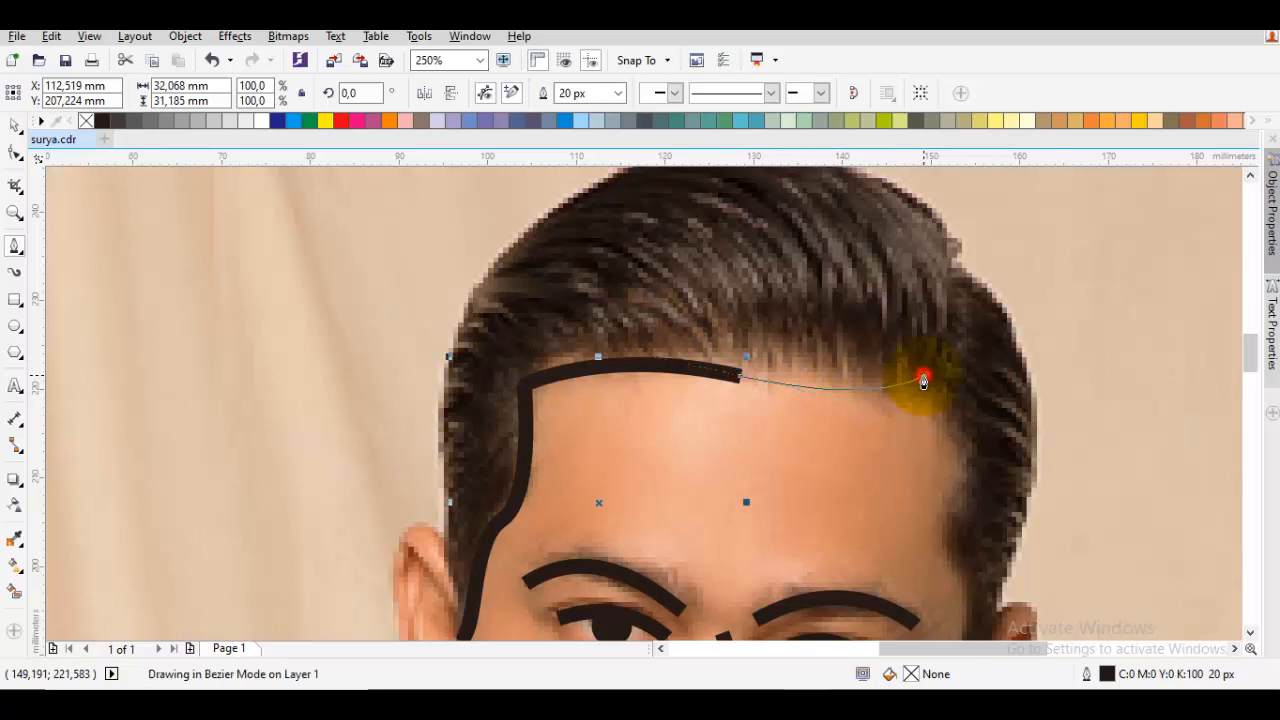
left_click(923, 377)
left_click_drag(976, 486, 852, 432)
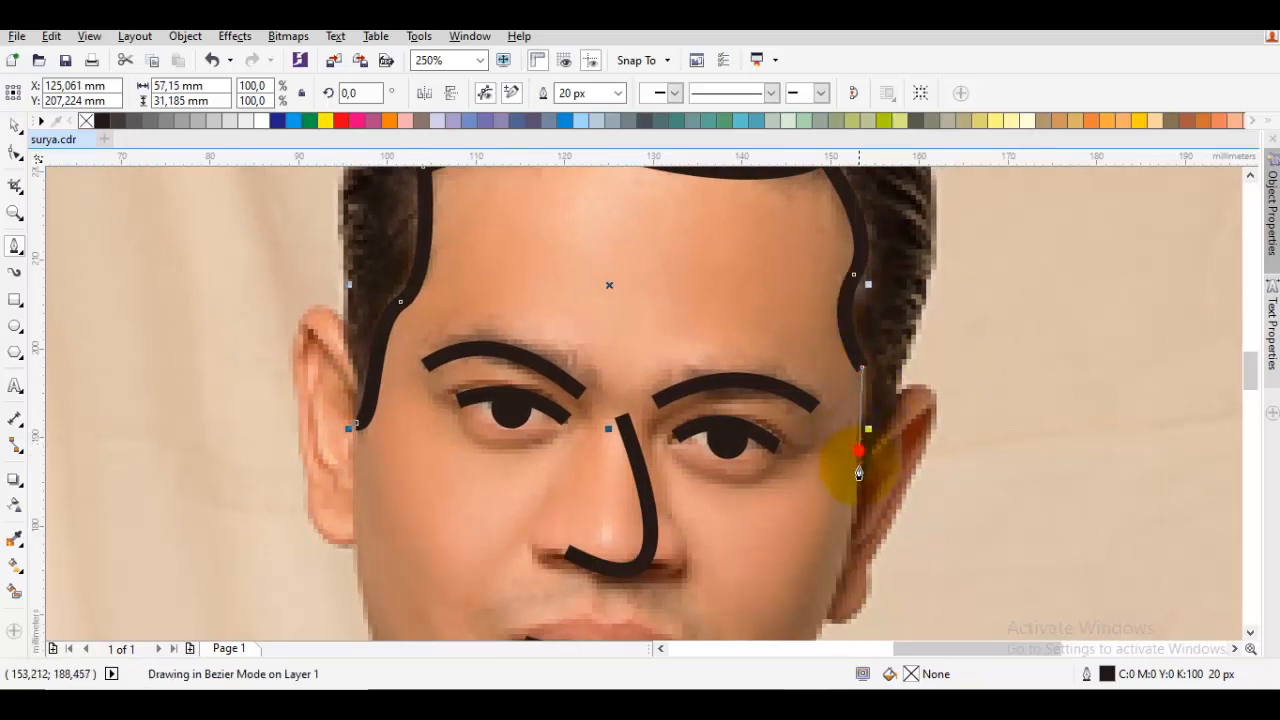
left_click(857, 492)
Trace the outer edge of the hair from the right sideburn up past the ear to the notch near the crown
left_click_drag(900, 388, 866, 452)
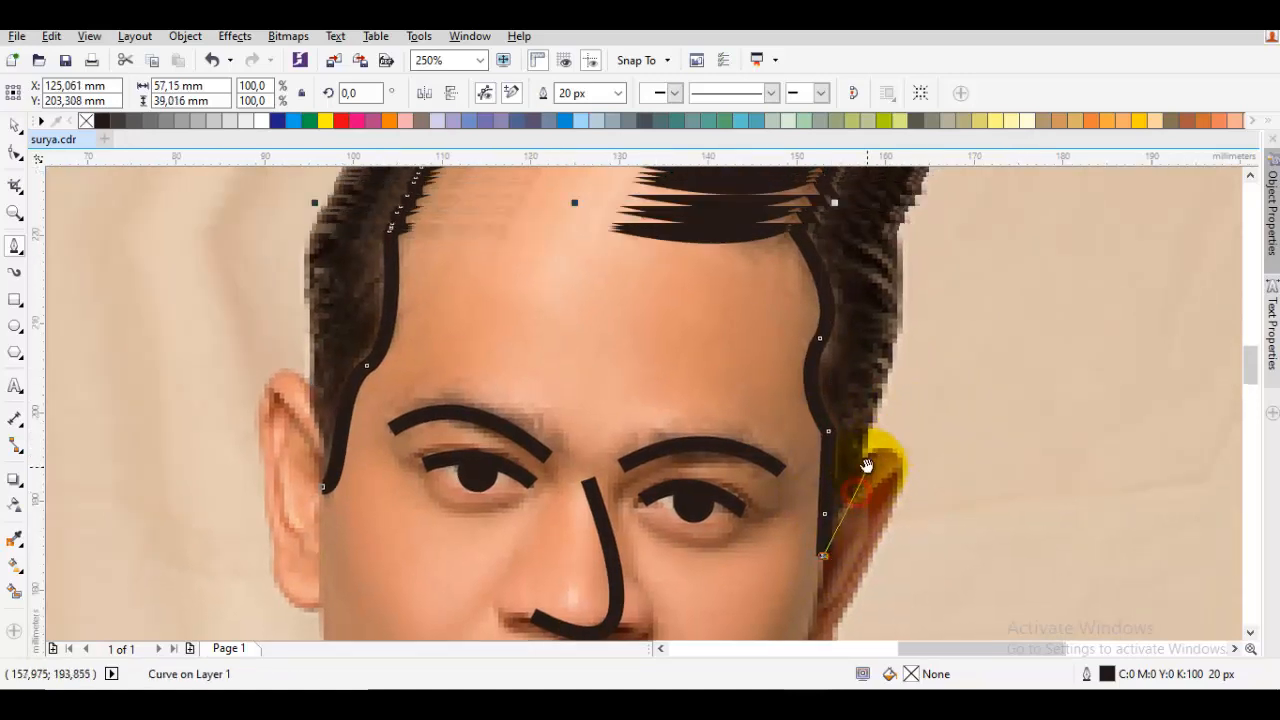
left_click(865, 411)
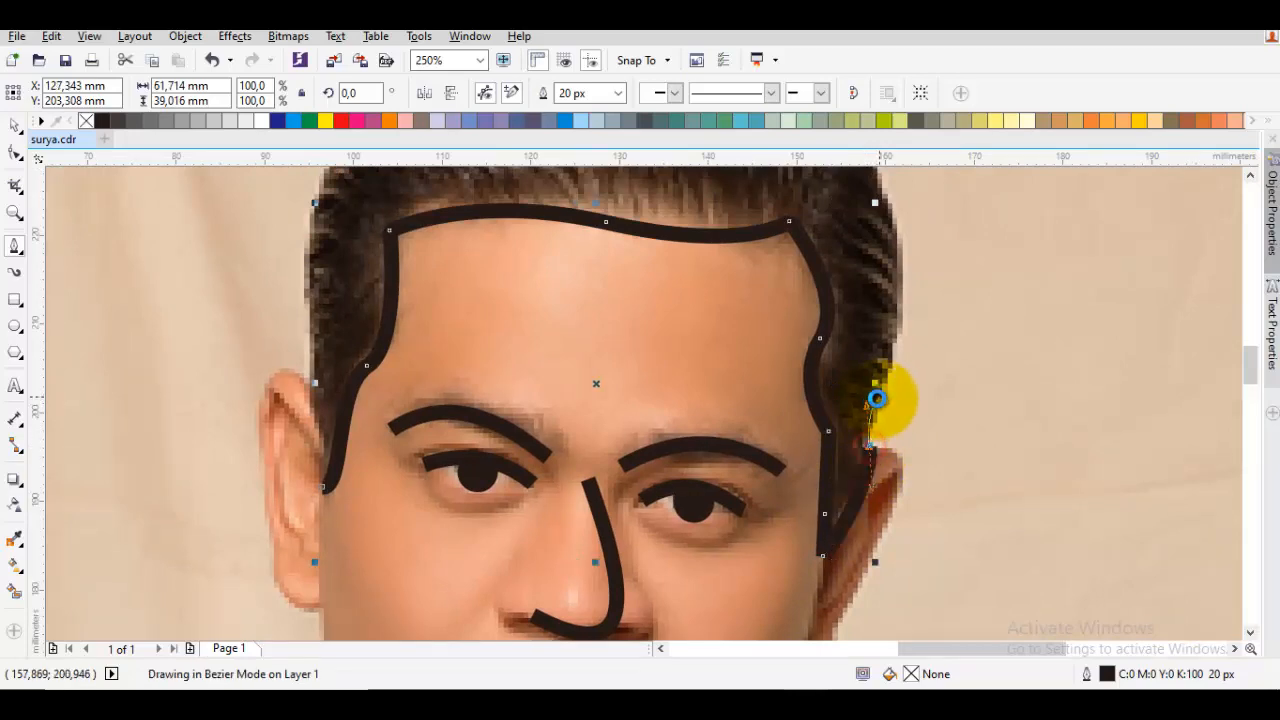
scroll(878, 400, "down", 1)
left_click_drag(901, 340, 821, 292)
scroll(851, 436, "up", 1)
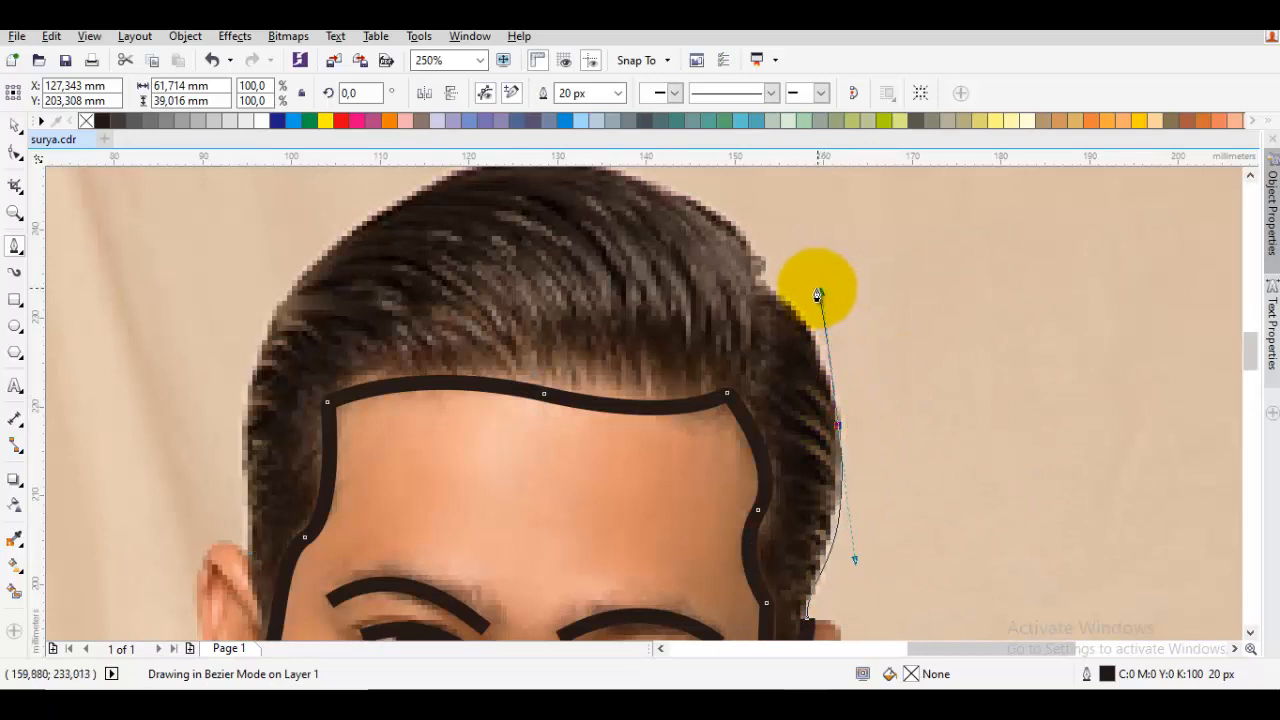
left_click(763, 288)
Trace over the crown and down to the left sideburn to close the hair outline, about 67 by 64 mm overall
scroll(755, 268, "down", 1)
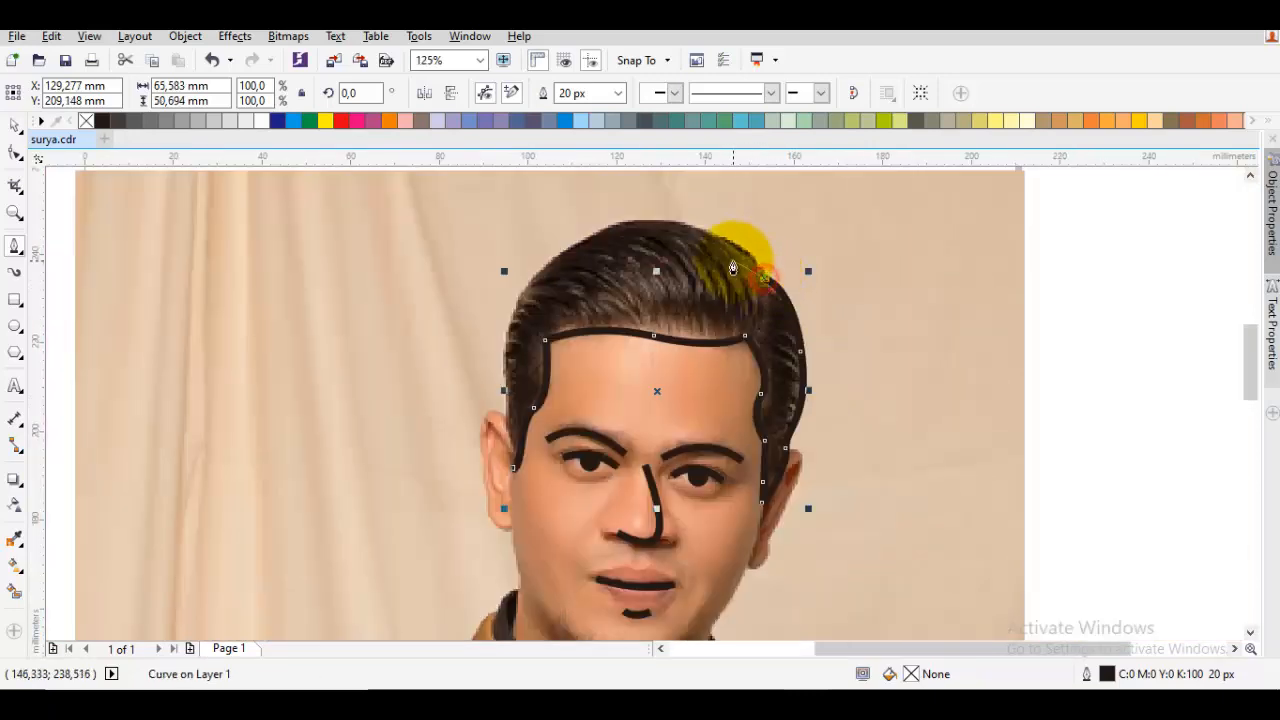
left_click_drag(707, 242, 598, 272)
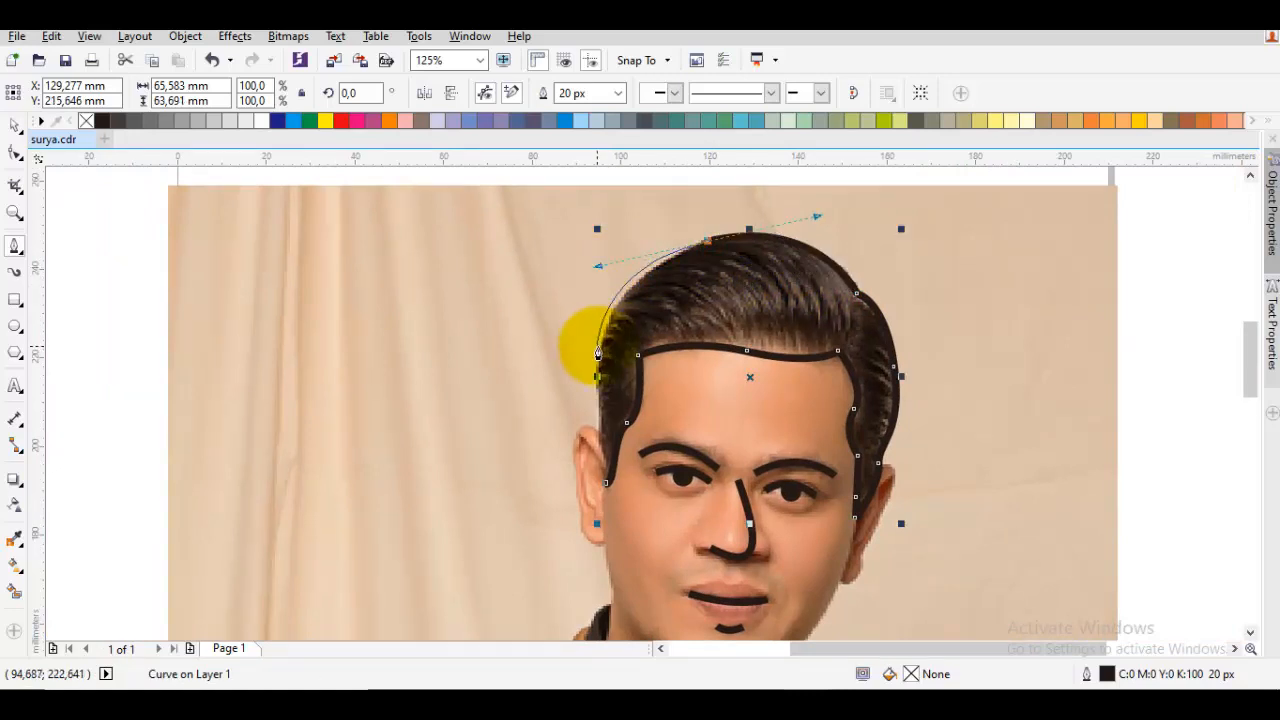
left_click_drag(597, 375, 627, 295)
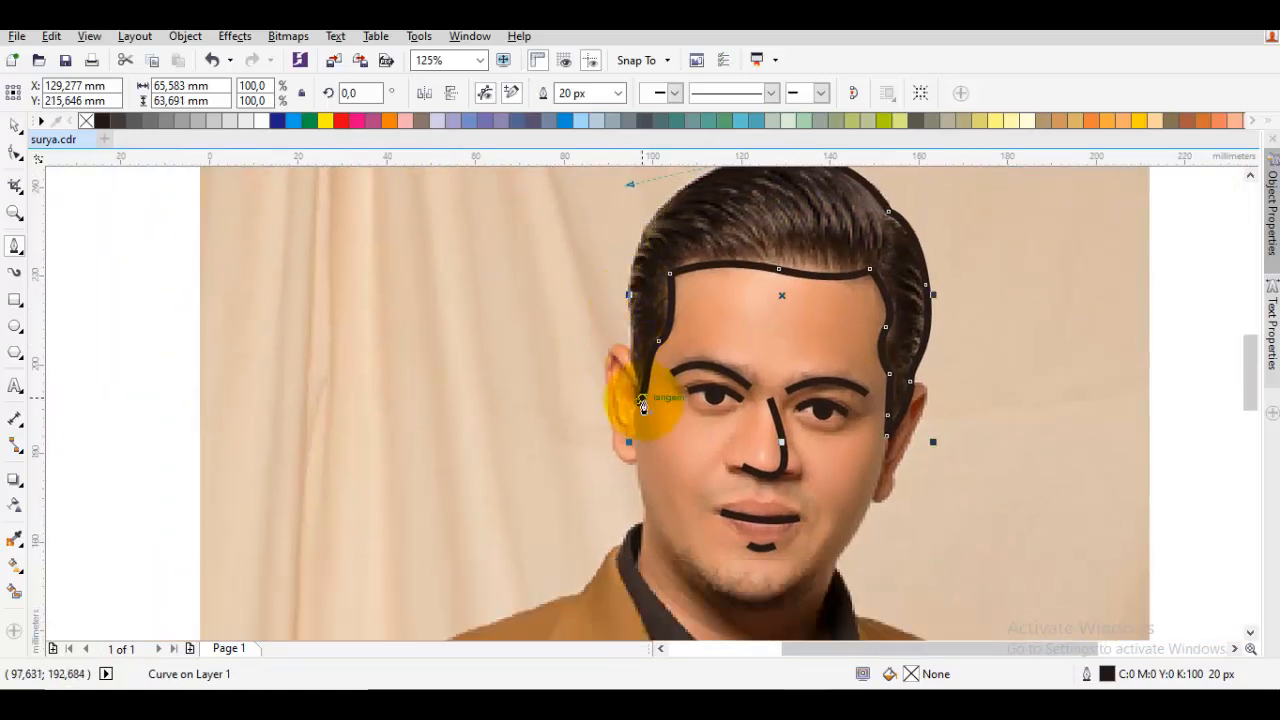
mouse_move(640, 410)
left_mouse_down()
mouse_move(618, 382)
mouse_move(618, 275)
left_mouse_up()
left_click_drag(767, 235, 725, 343)
key("space")
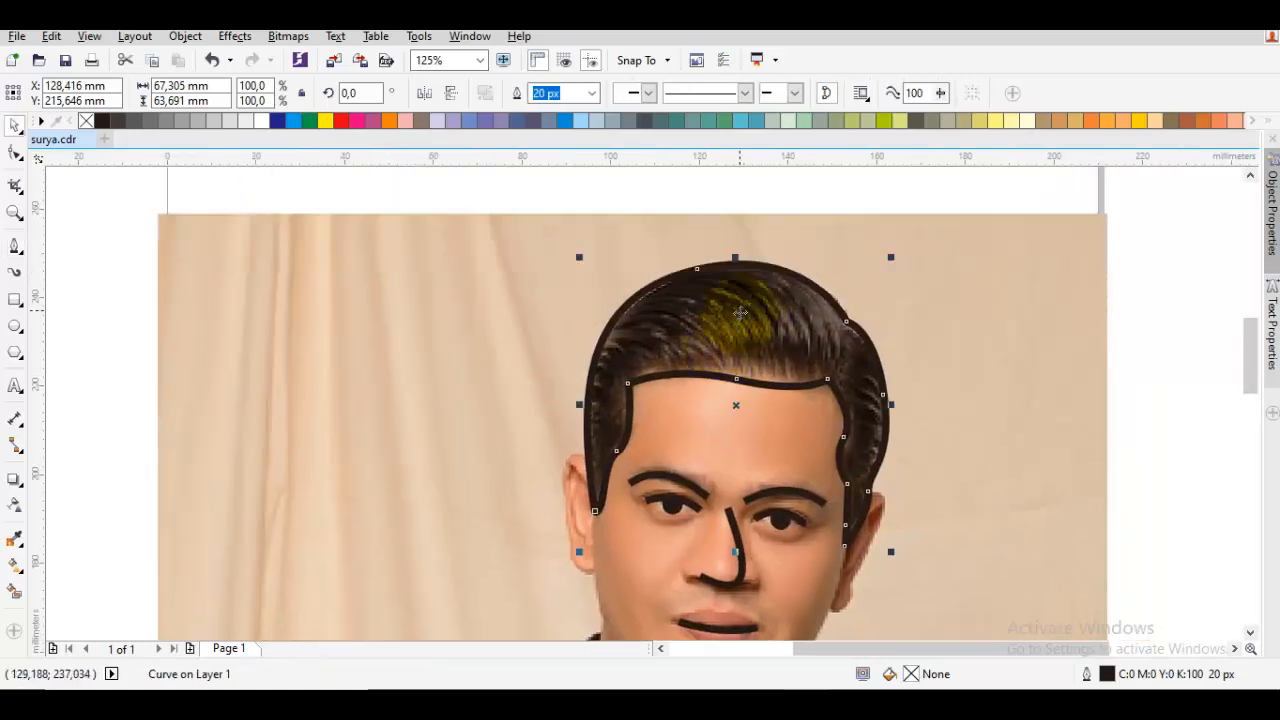
Delete the node at the top of the head from the hair outline to smooth its crown curve
double_click(740, 312)
left_click(700, 270)
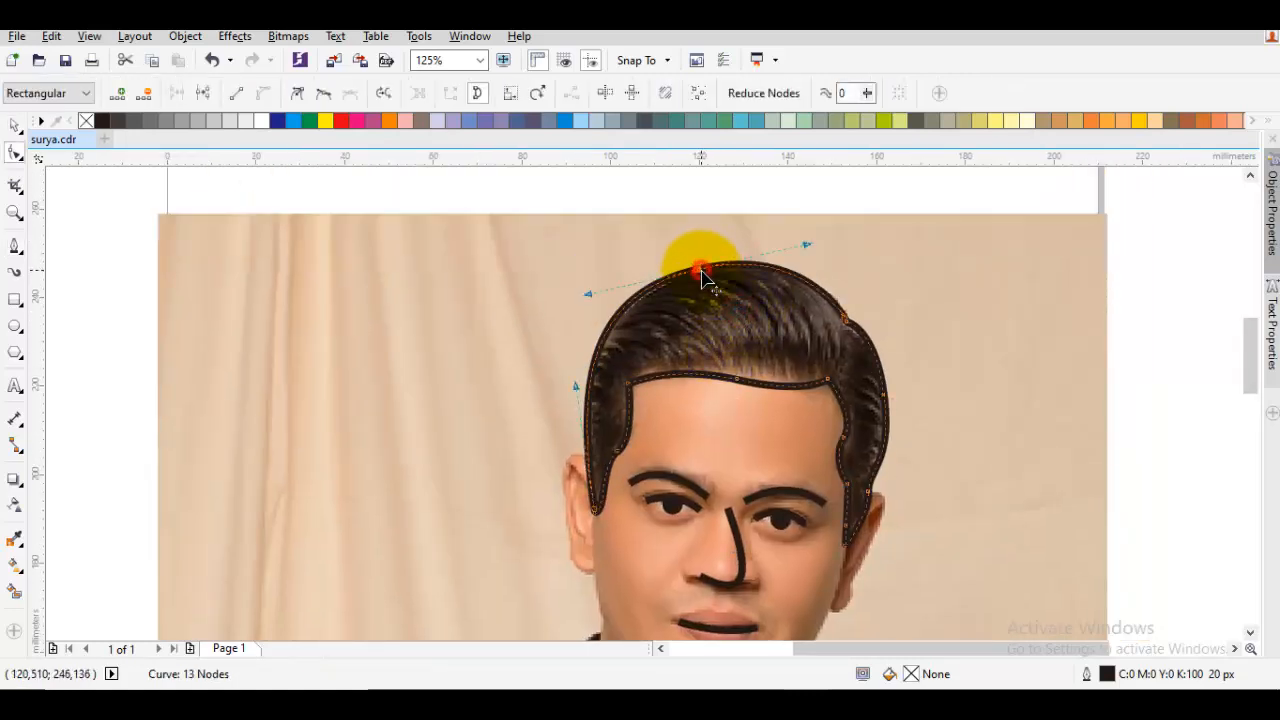
key("Delete")
key("ctrl+a")
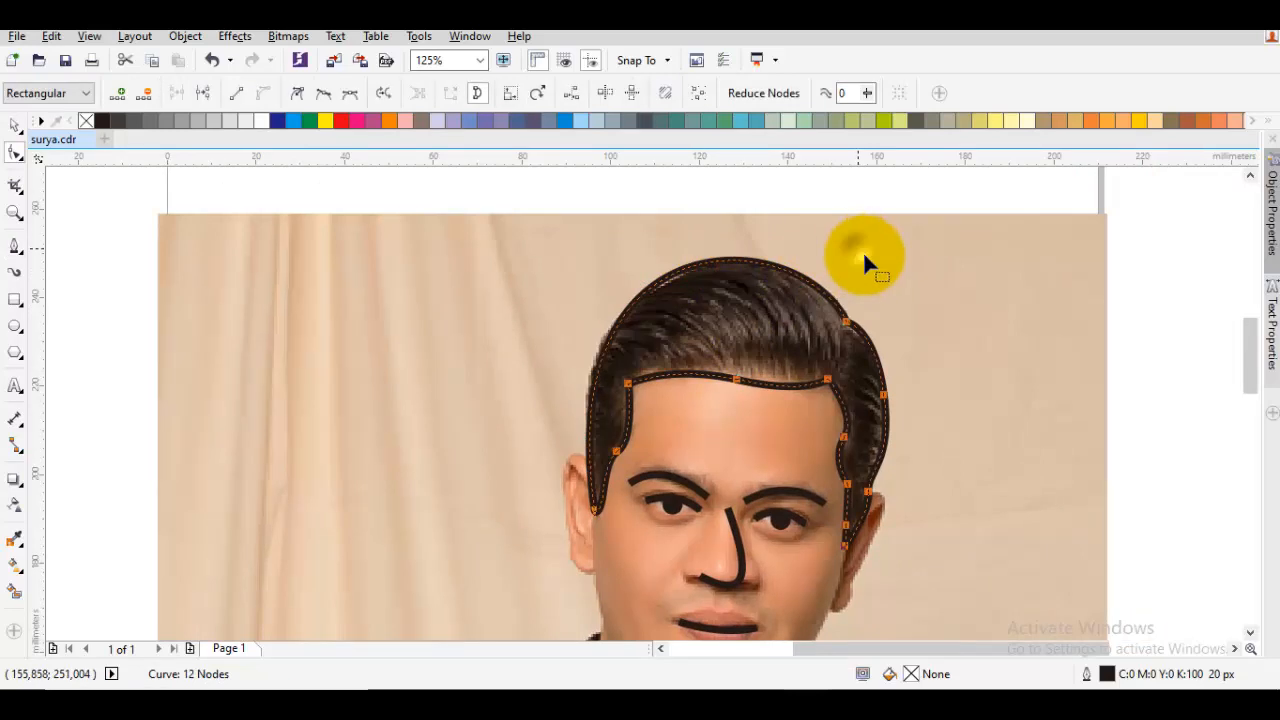
right_click(857, 250)
left_click(905, 358)
left_click_drag(809, 306, 850, 335)
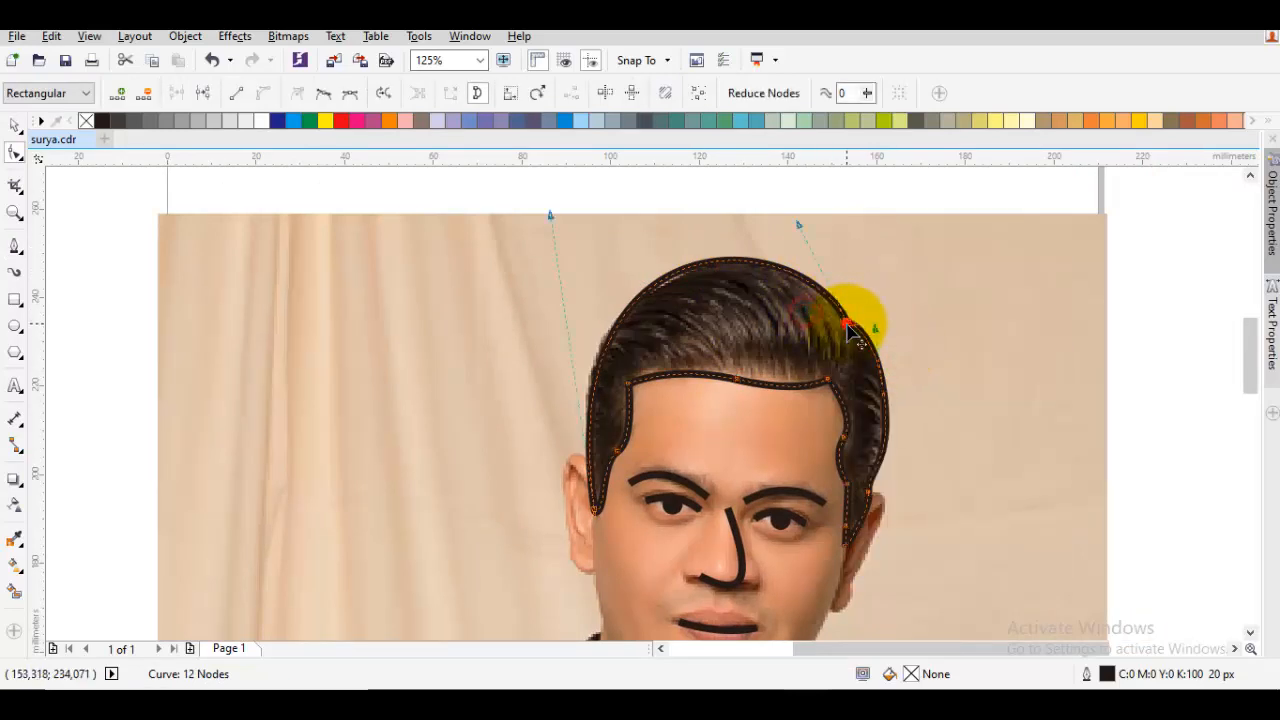
right_click(850, 250)
left_click(747, 293)
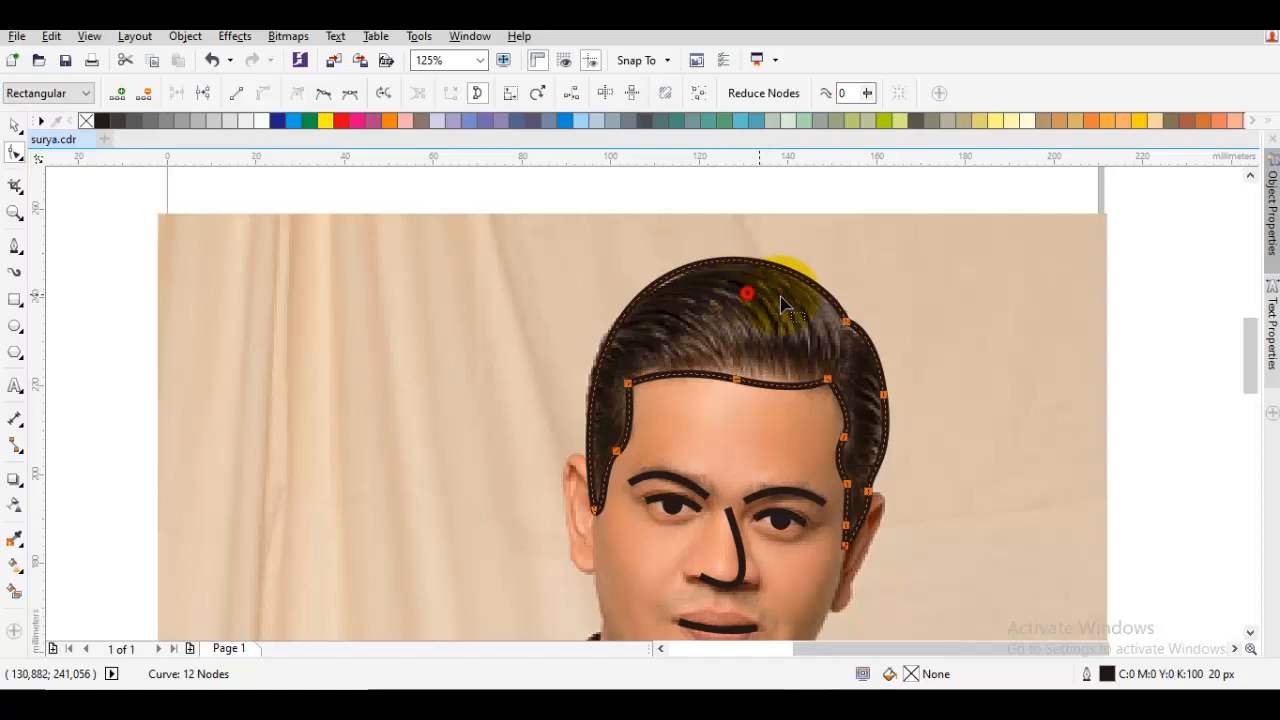
left_click(817, 336)
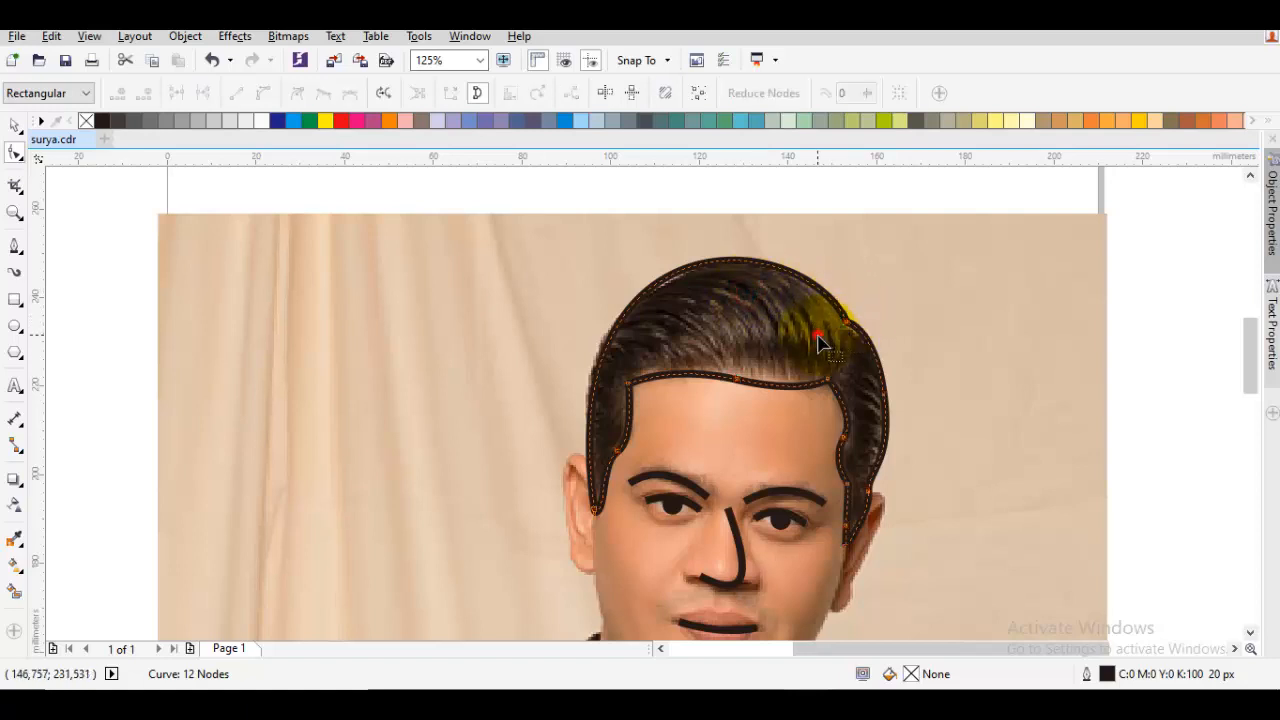
Delete the surplus nodes midway along the forehead hairline and on the right temple of the hair outline
double_click(740, 380)
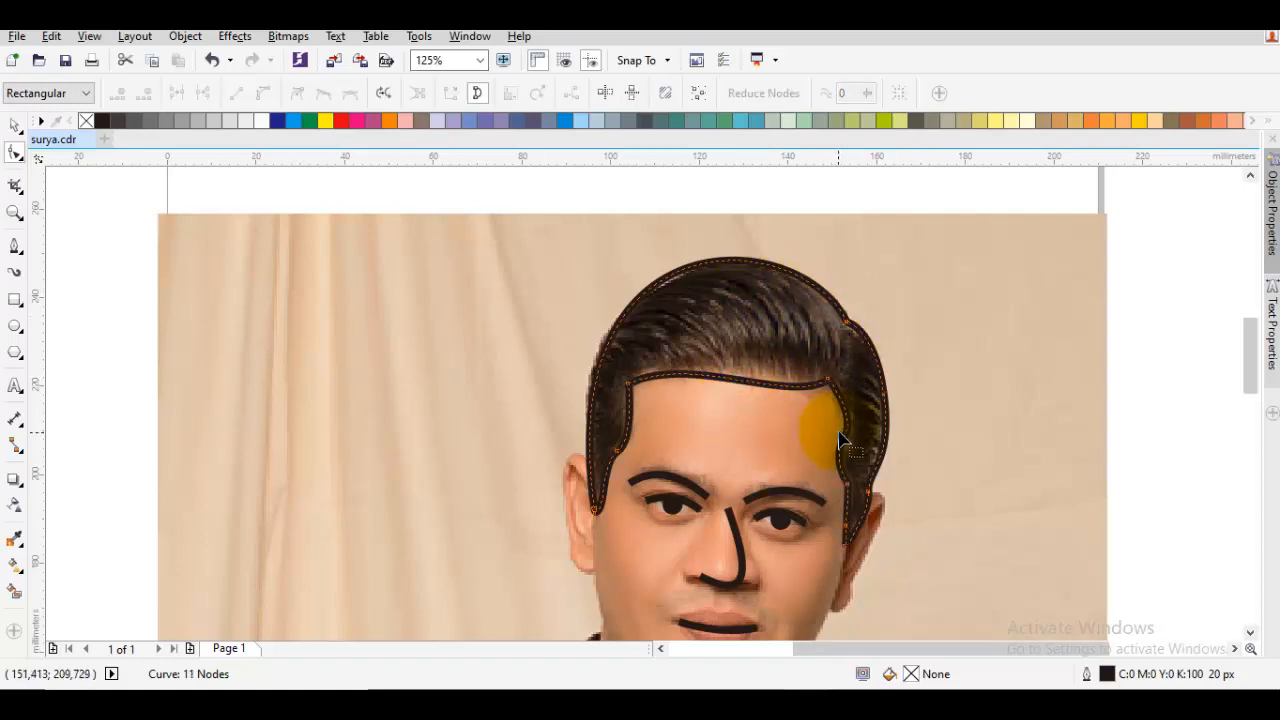
key("ctrl+a")
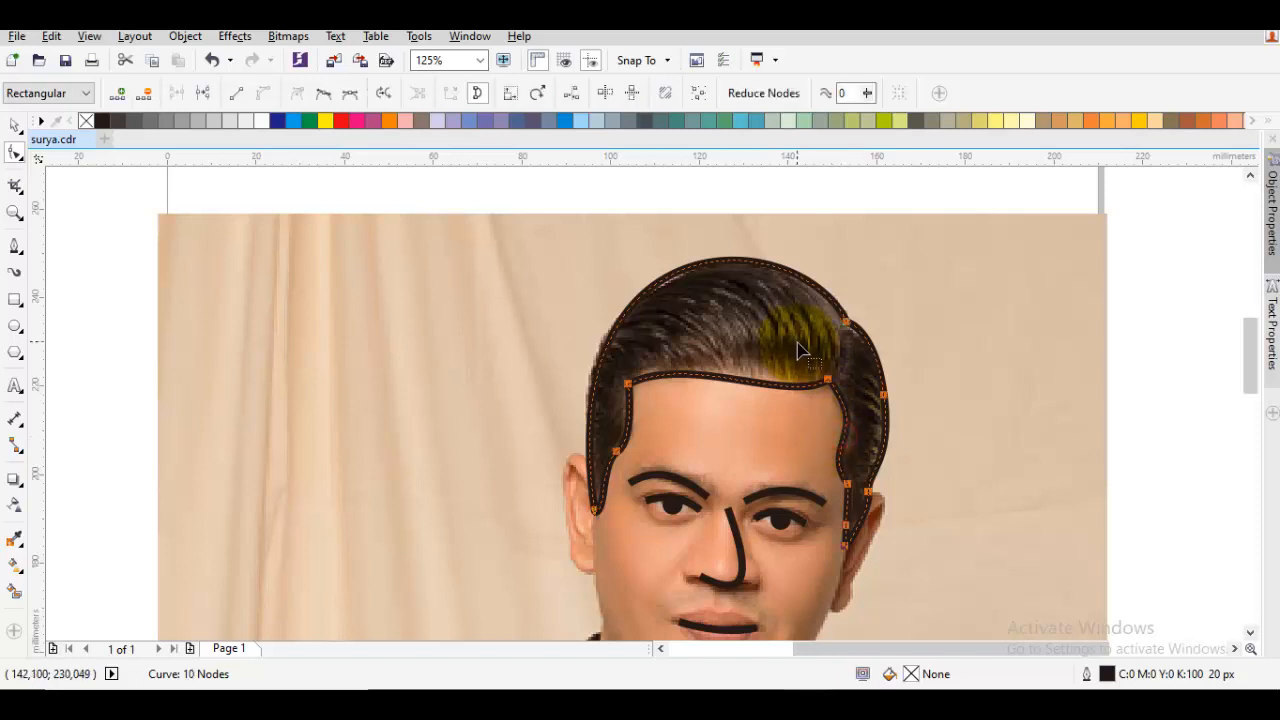
left_click(717, 331)
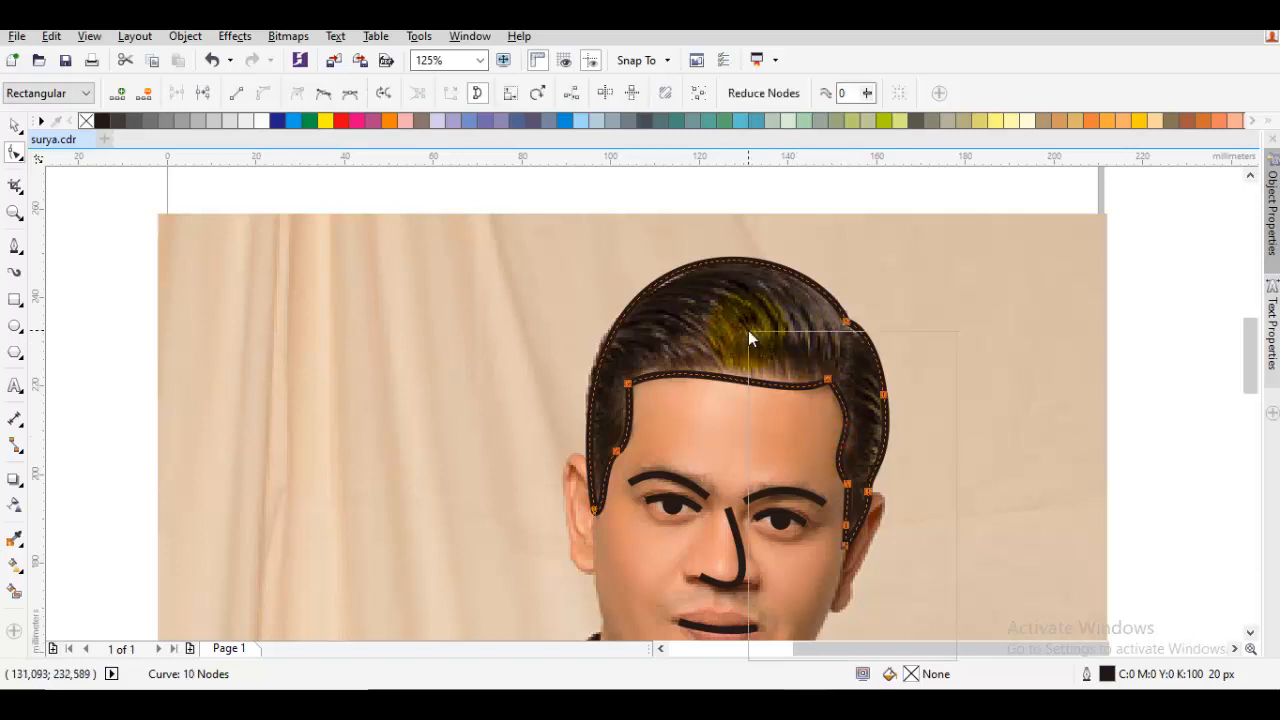
right_click(748, 330)
left_click(770, 342)
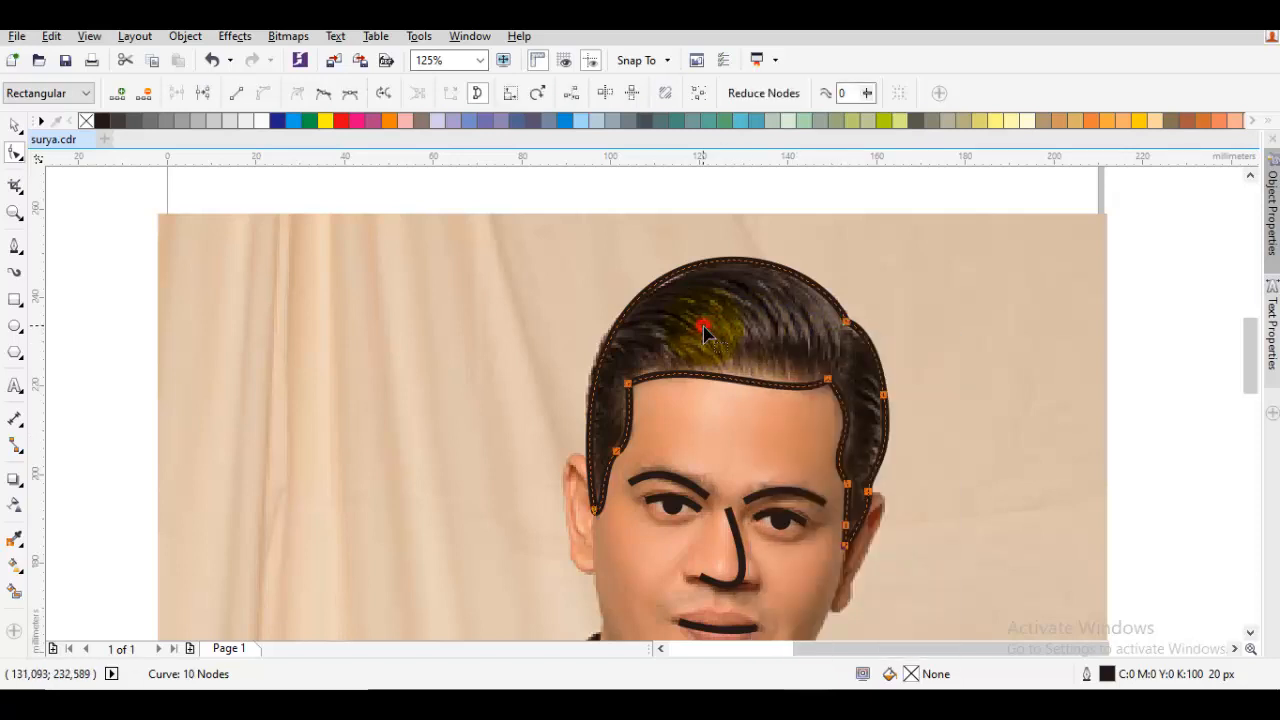
Reshape the forehead hairline between its two corner nodes by adjusting their curve handles
left_click(826, 381)
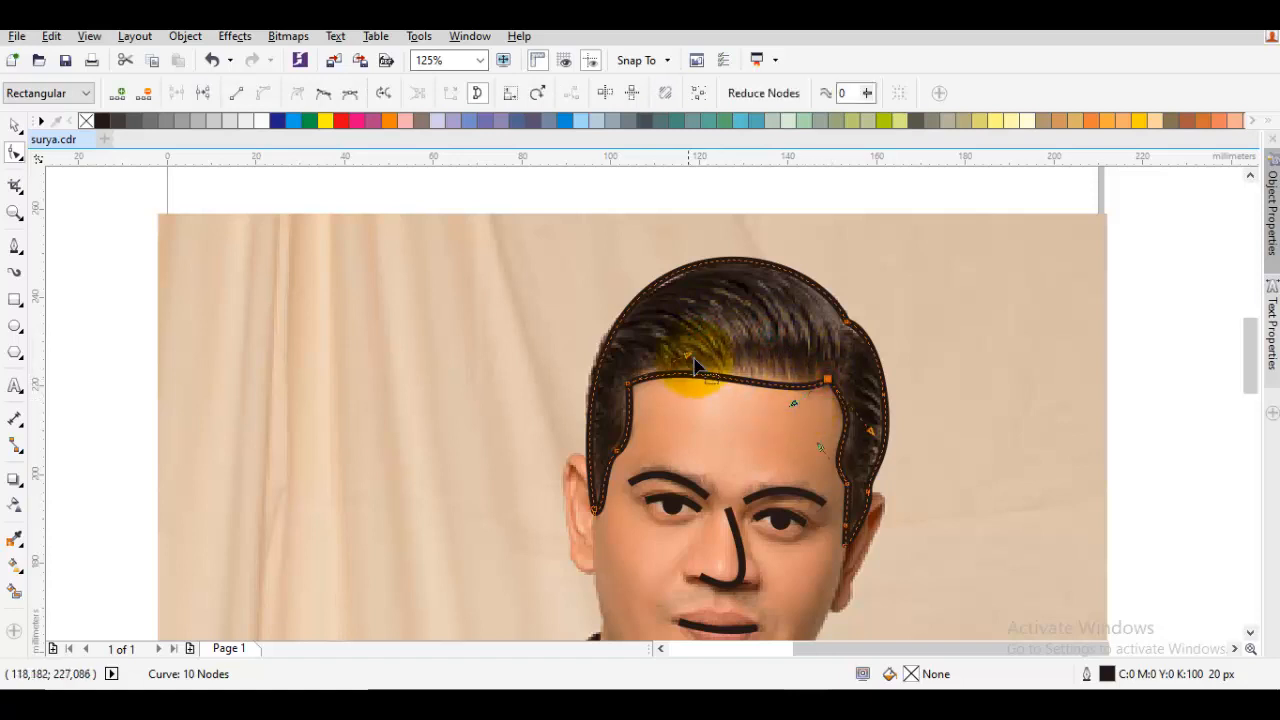
left_click_drag(688, 356, 705, 348)
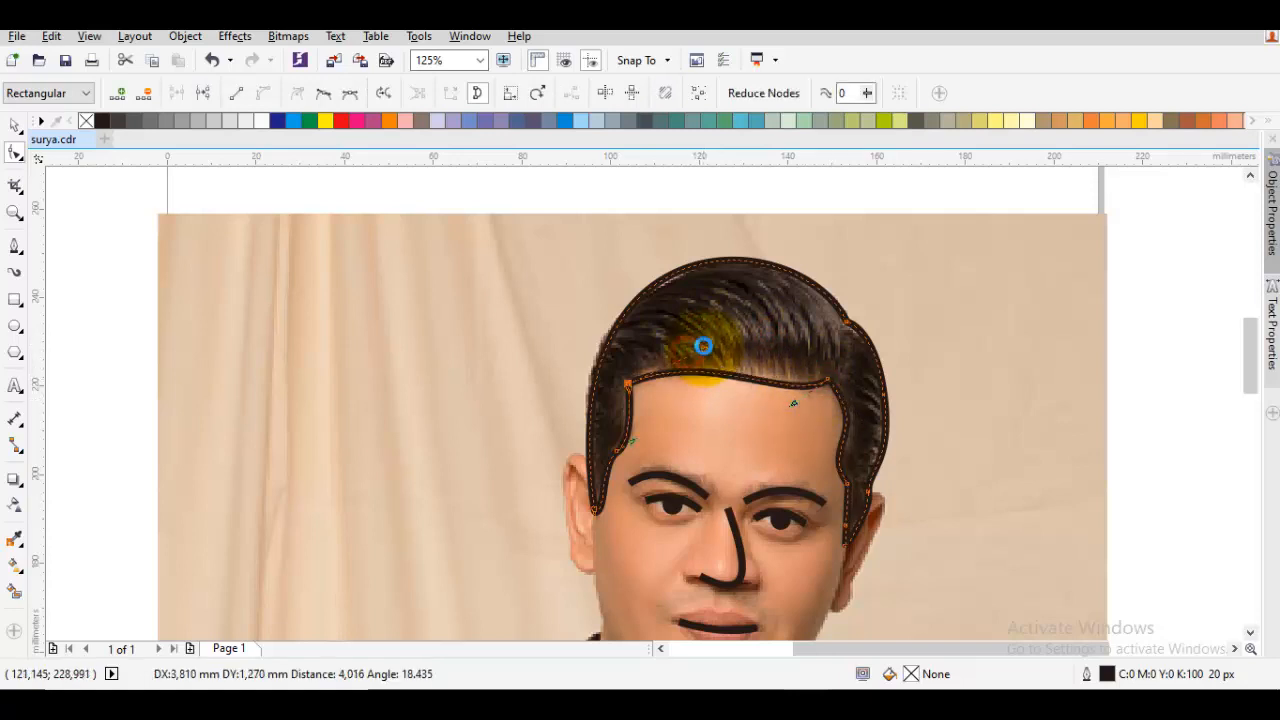
left_click_drag(792, 404, 796, 398)
left_click(816, 333)
Reshape the crown curve with the handles at both its ends so it follows the top and left side of the hair
left_click(847, 322)
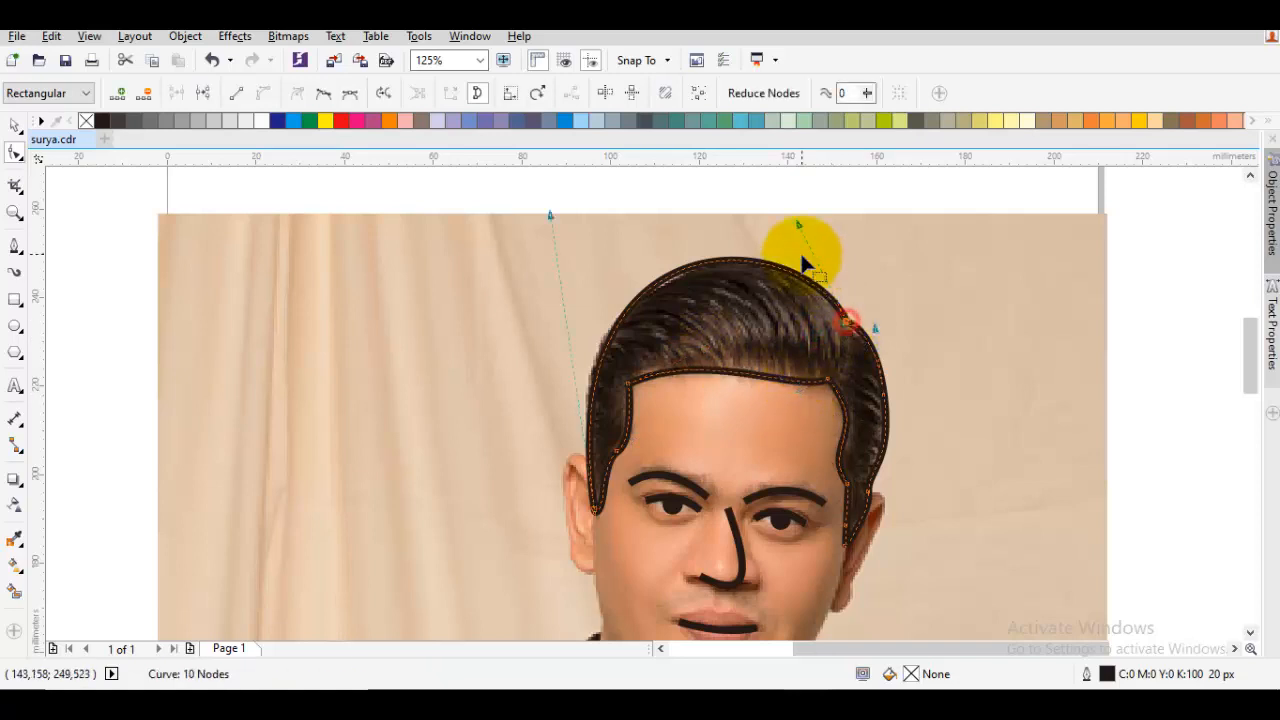
left_click_drag(794, 221, 795, 221)
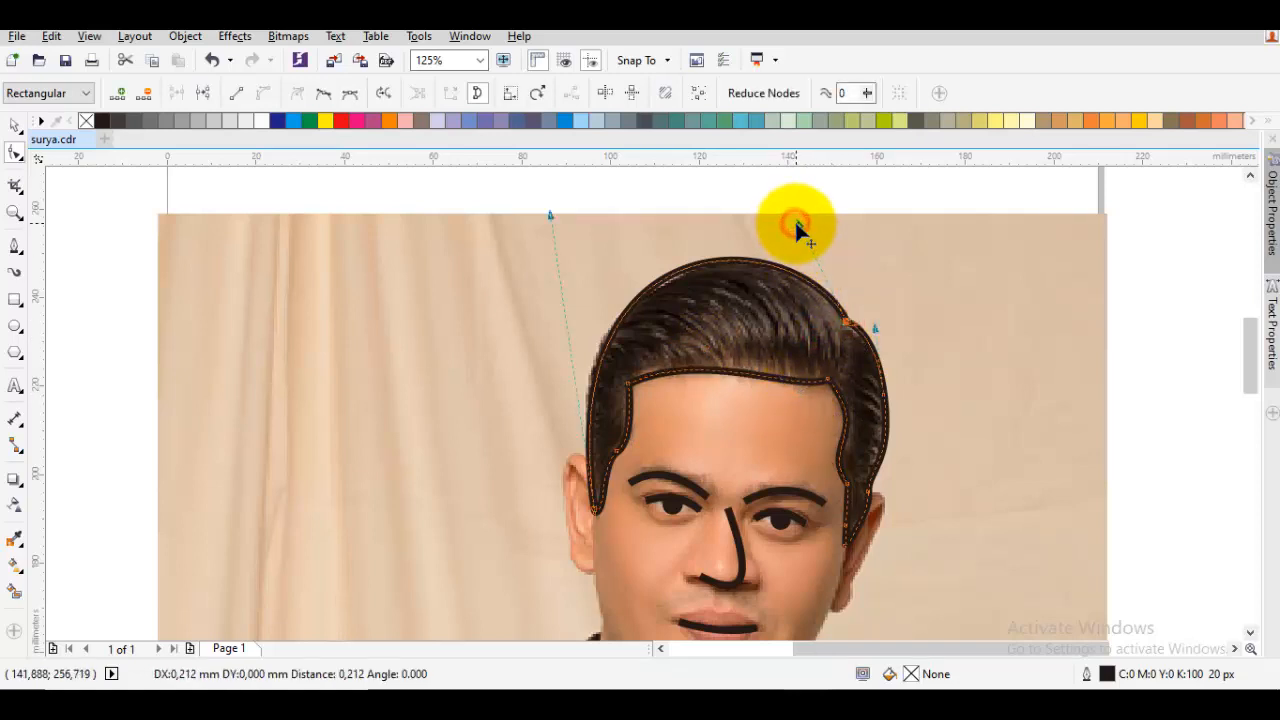
left_click_drag(546, 213, 538, 228)
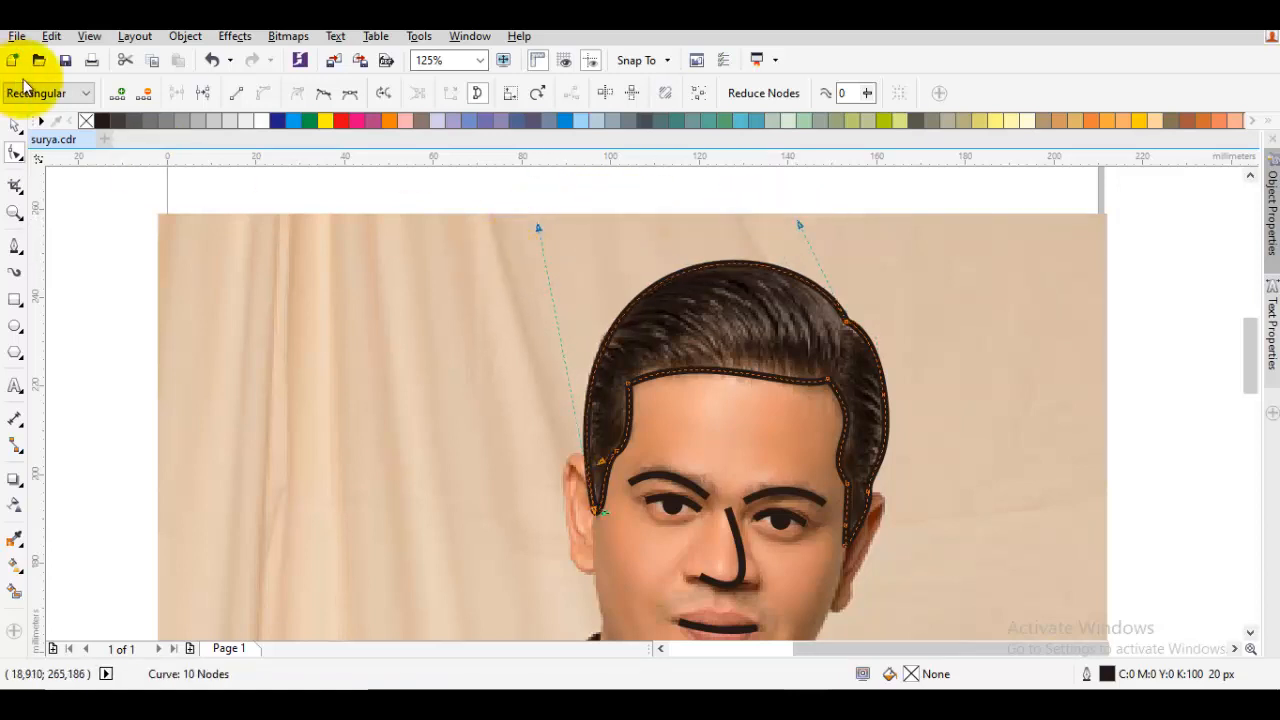
Fill the closed hair shape with 90% black and deselect it
left_click(114, 121)
key("space")
left_click(113, 206)
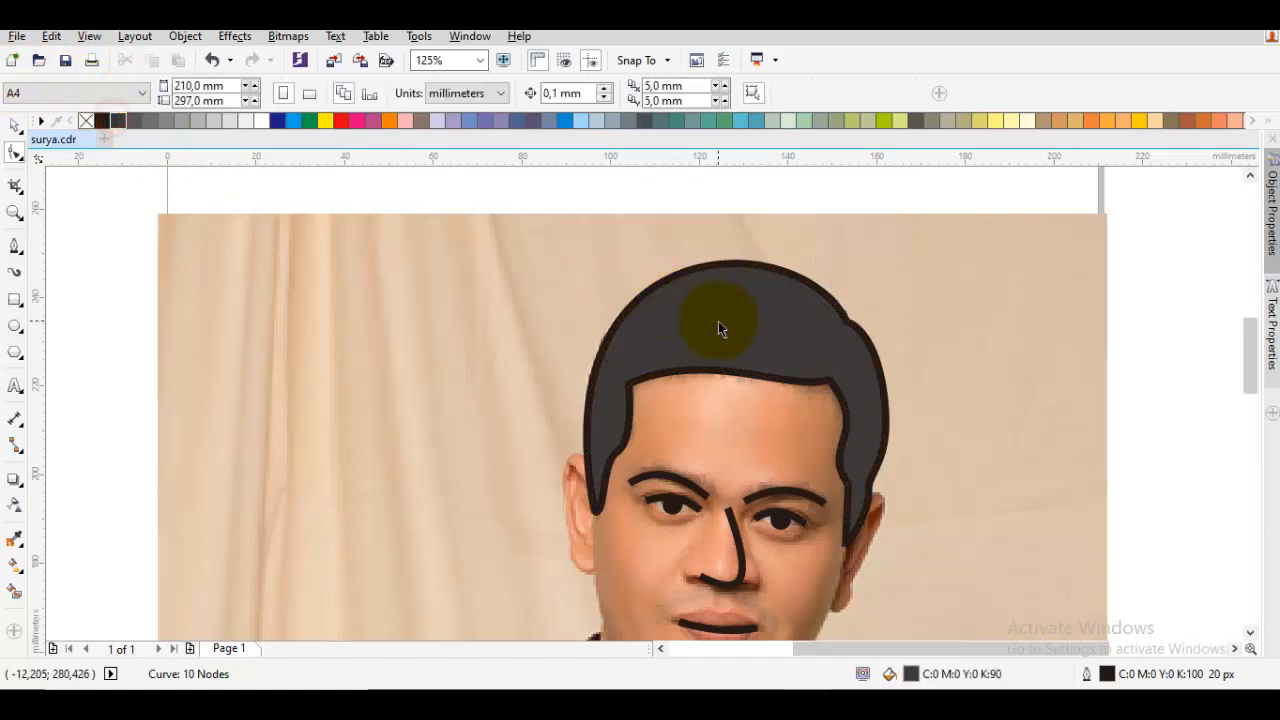
Draw a curved parting line from the notch near the crown down to the right corner of the forehead hairline
scroll(718, 321, "down", 1)
scroll(798, 352, "up", 2)
key("space")
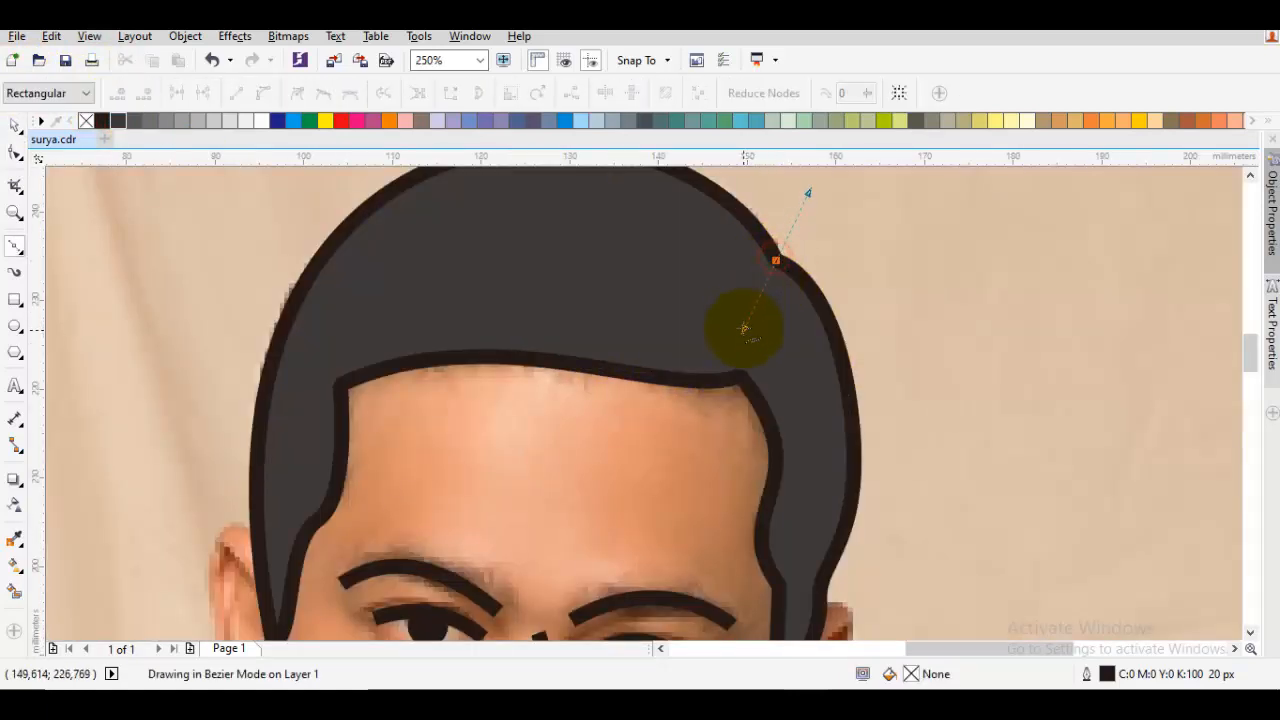
left_click(740, 376)
key("space")
Move the portrait photo aside to check the traced hair against it, and undo the move
scroll(740, 376, "down", 2)
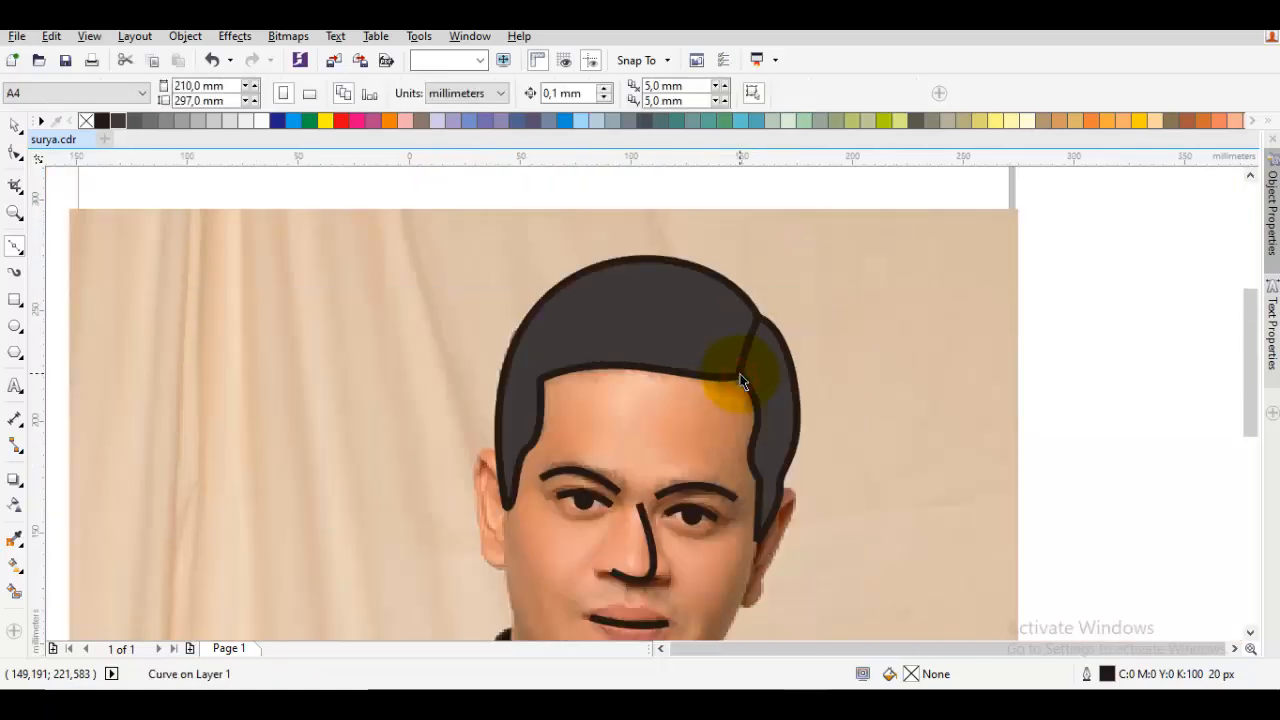
left_click_drag(868, 364, 528, 355)
left_click(1003, 371)
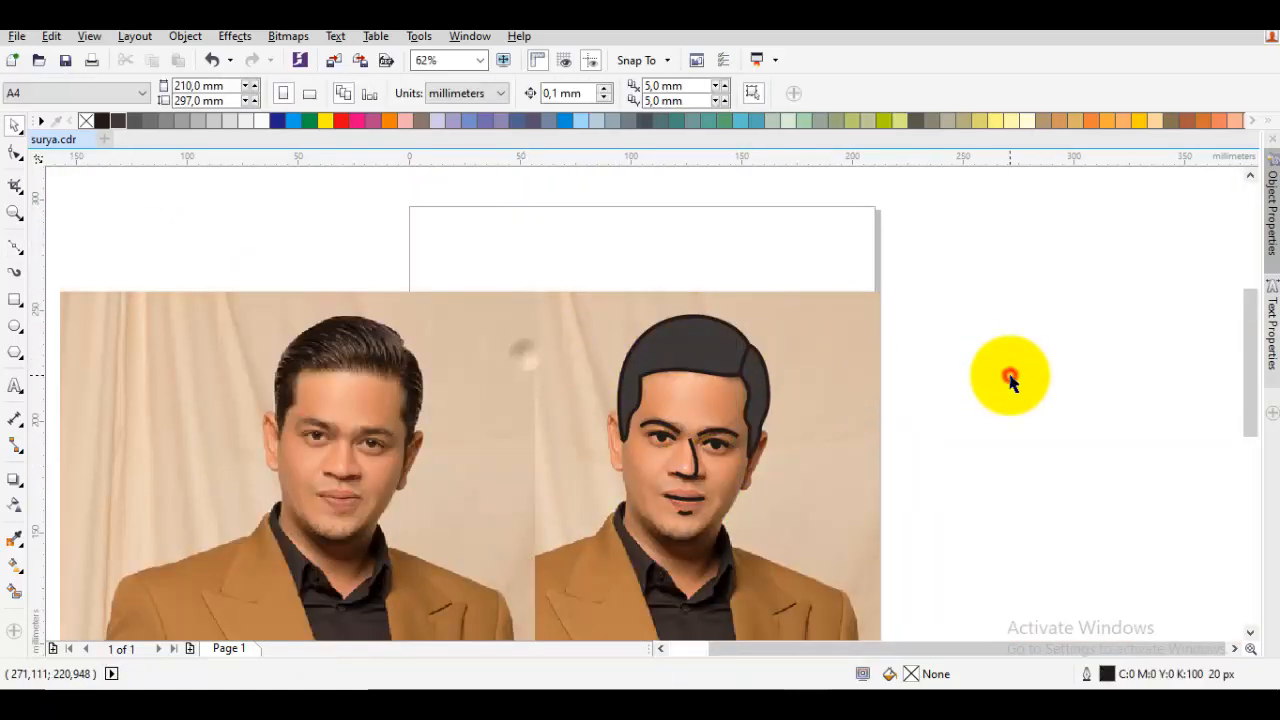
key("ctrl+z")
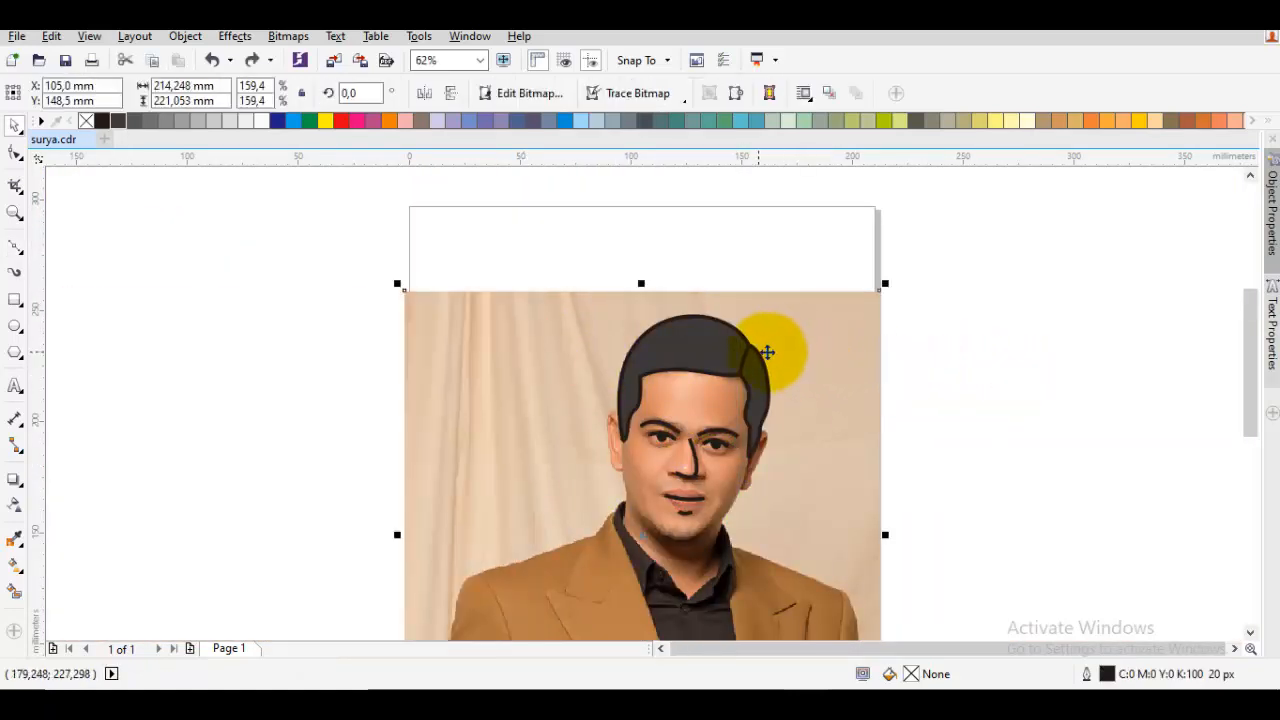
Reshape the hair's parting line by moving its upper node's handle to the right so the line curves outward
scroll(770, 360, "up", 3)
double_click(722, 363)
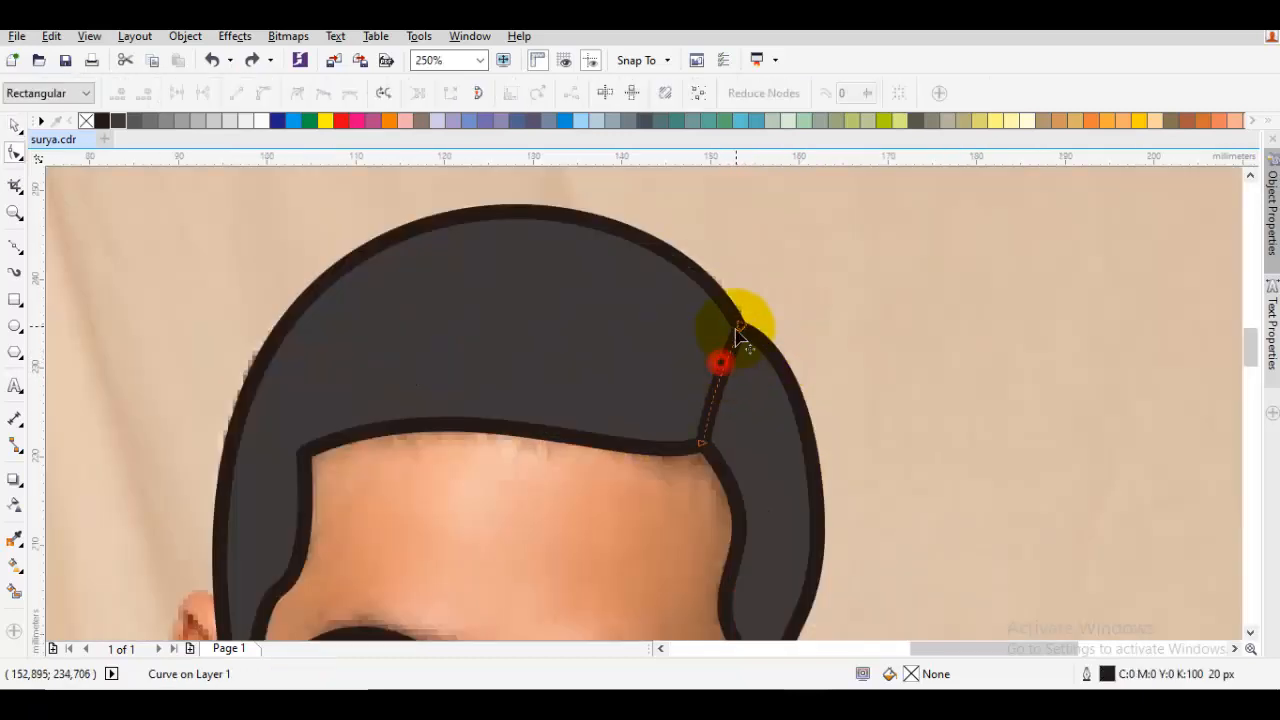
left_click(738, 327)
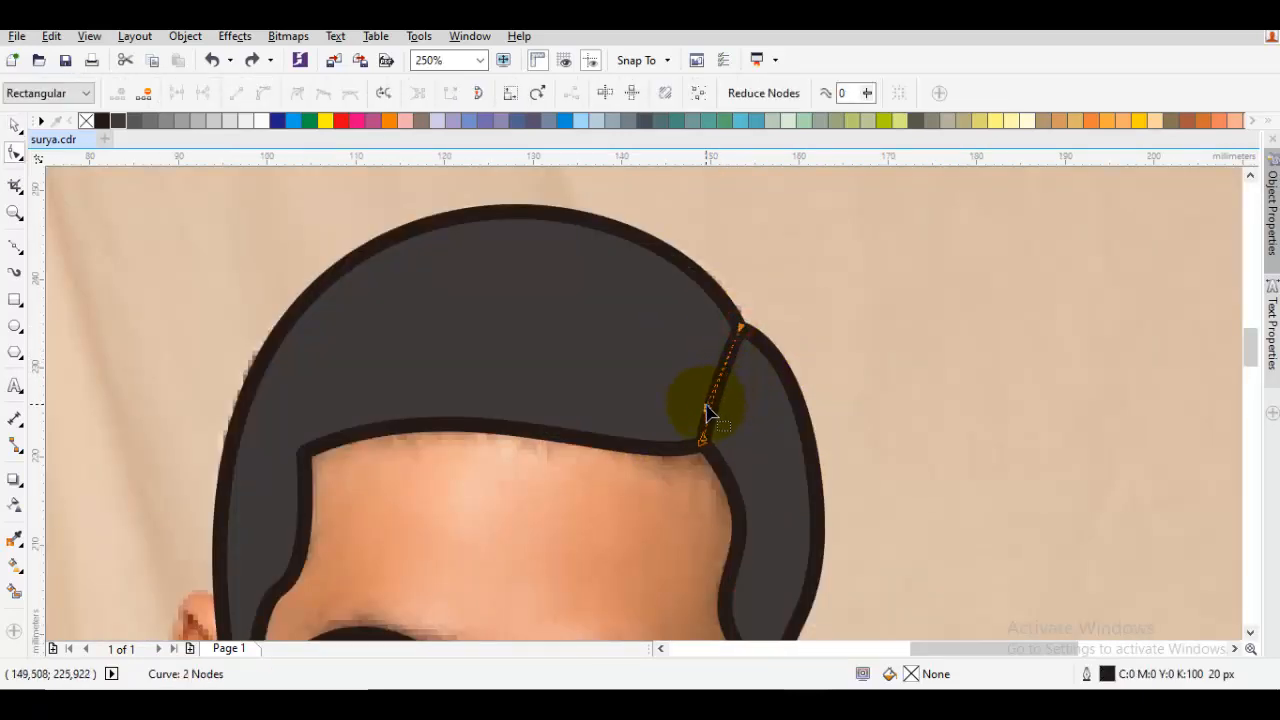
left_click_drag(742, 405, 740, 403)
left_click(741, 326)
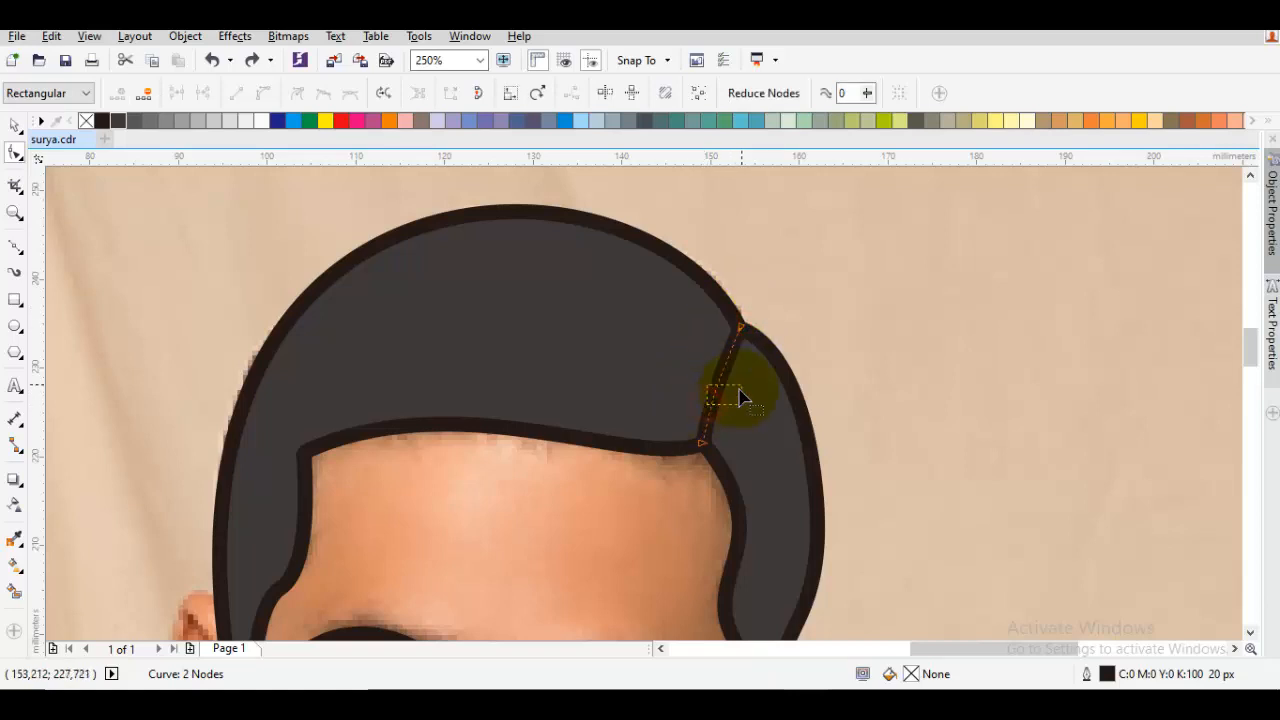
left_click_drag(740, 398, 741, 396)
left_click(740, 328)
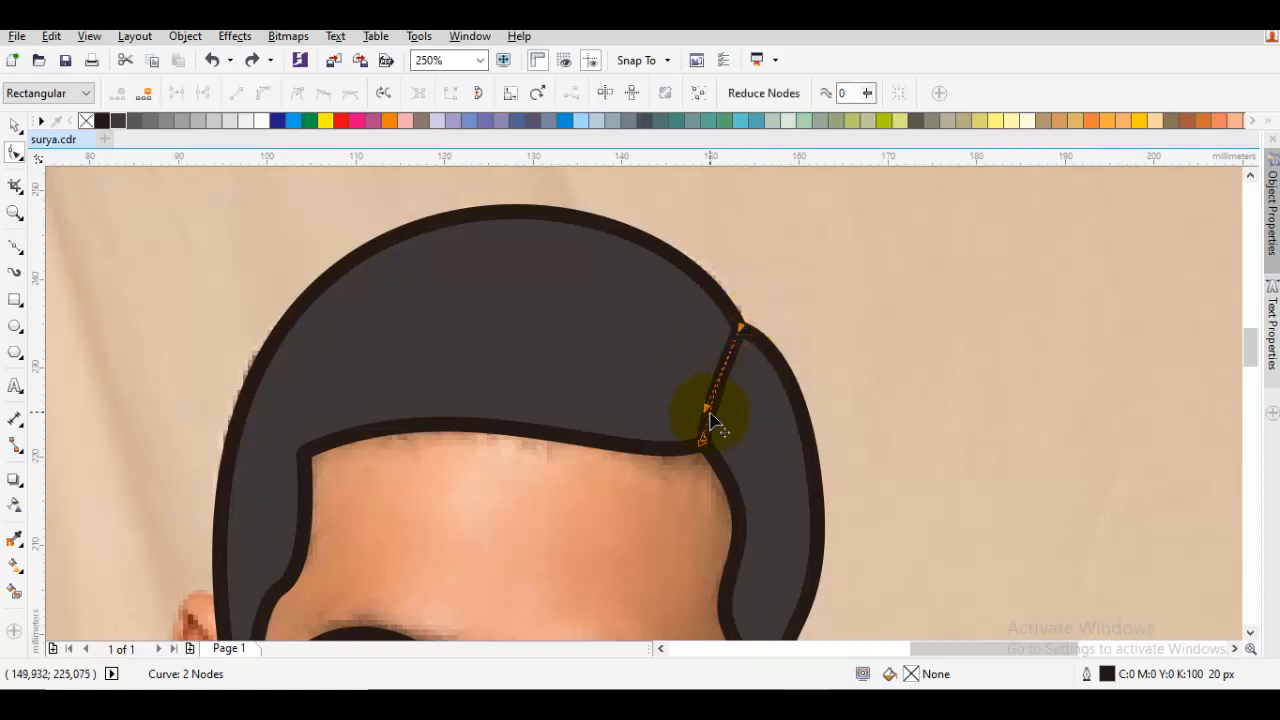
left_click_drag(708, 408, 745, 371)
scroll(753, 382, "down", 3)
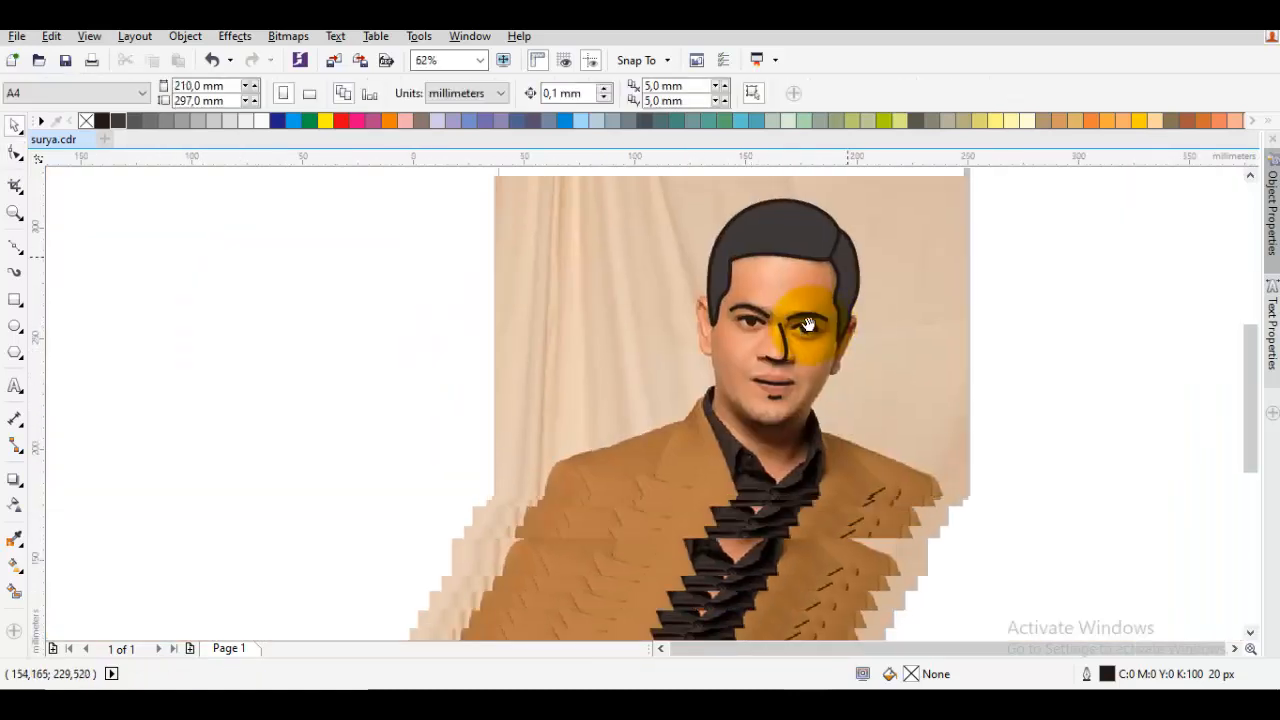
key("p")
left_click_drag(718, 354, 717, 370)
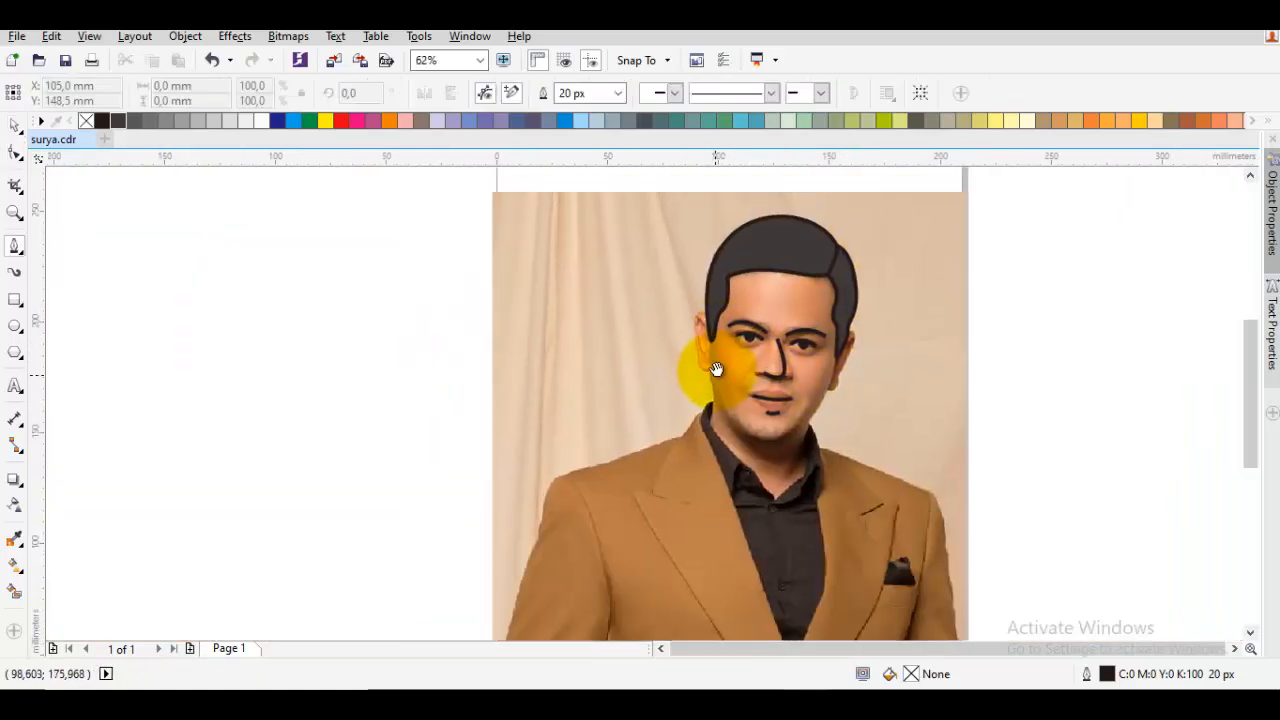
scroll(717, 398, "up", 2)
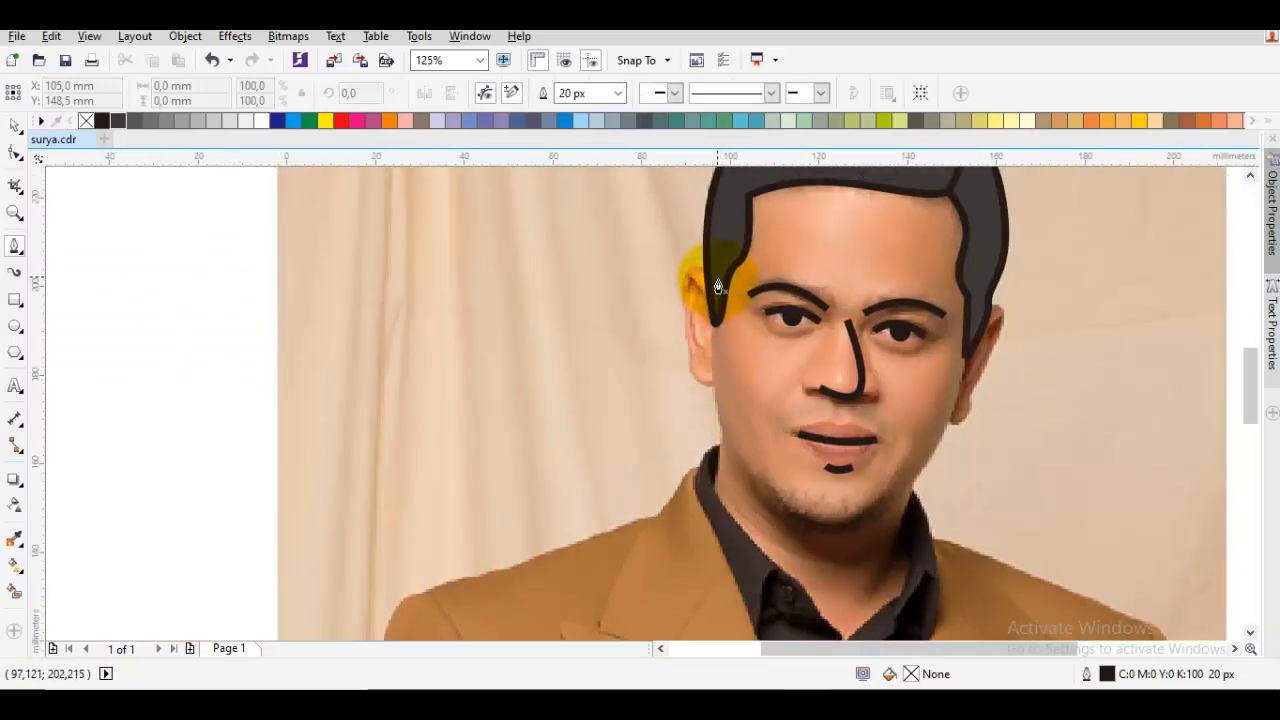
left_click_drag(722, 320, 692, 360)
left_click_drag(713, 473, 699, 418)
left_click_drag(704, 348, 706, 372)
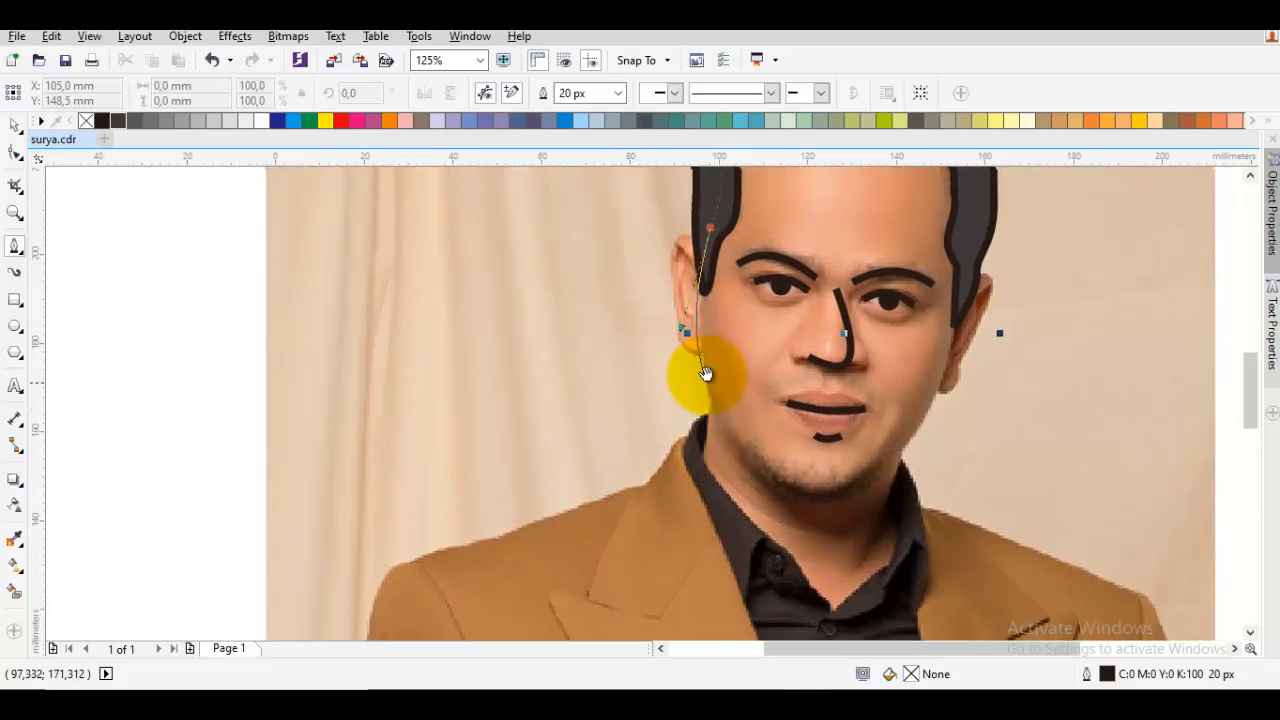
key("space")
key("space")
Trace the left edge of the face with the Pen tool, from inside the left sideburn past the jaw to the shirt collar
left_click_drag(720, 210, 688, 282)
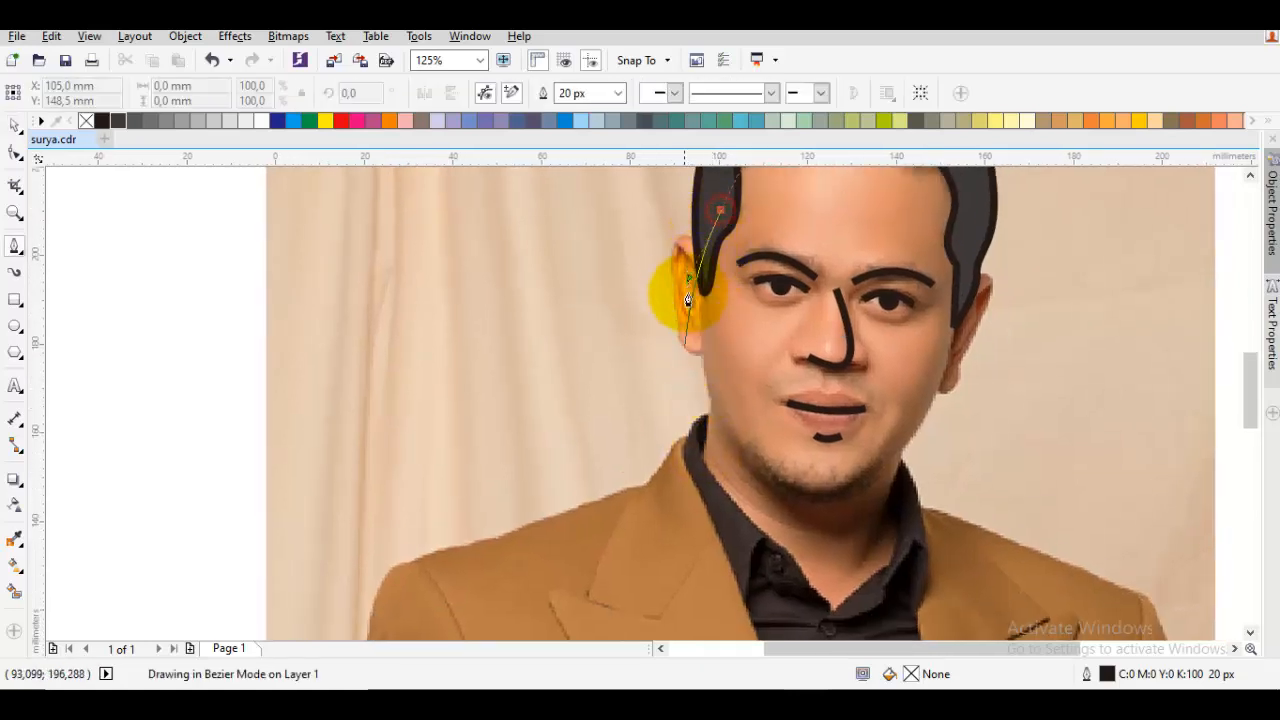
left_click(704, 404)
left_click(711, 395)
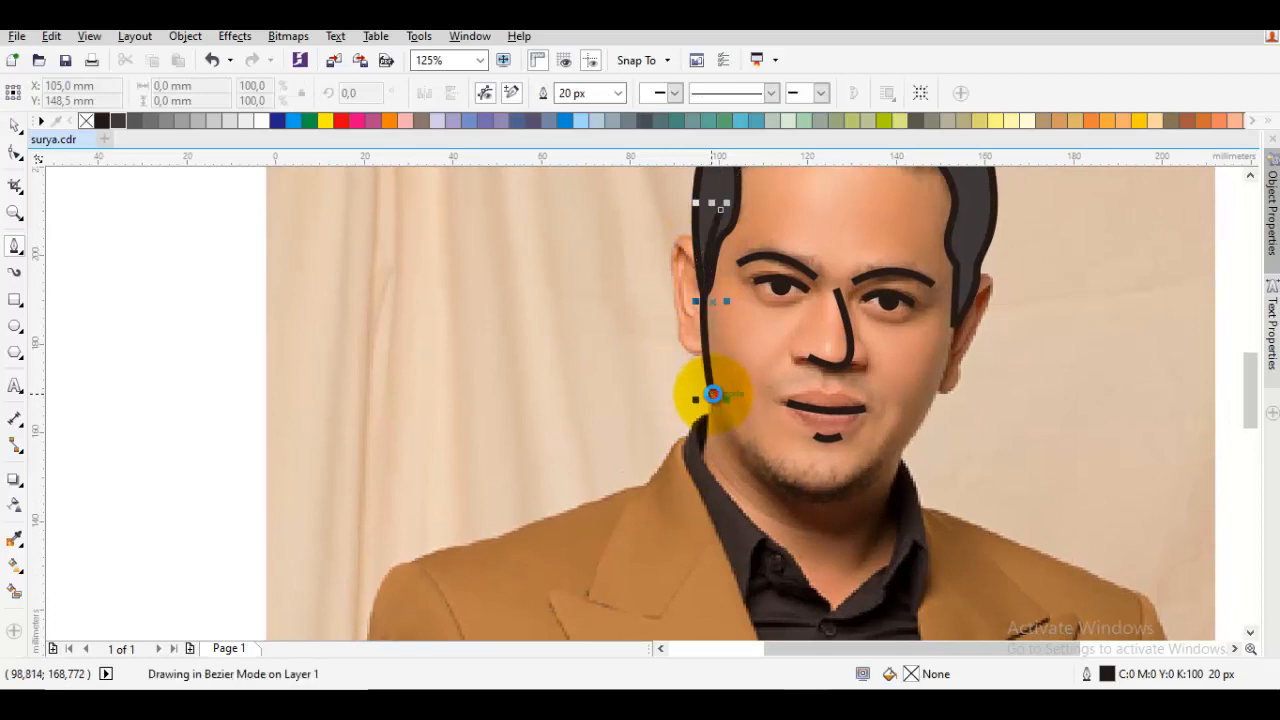
left_click(703, 463)
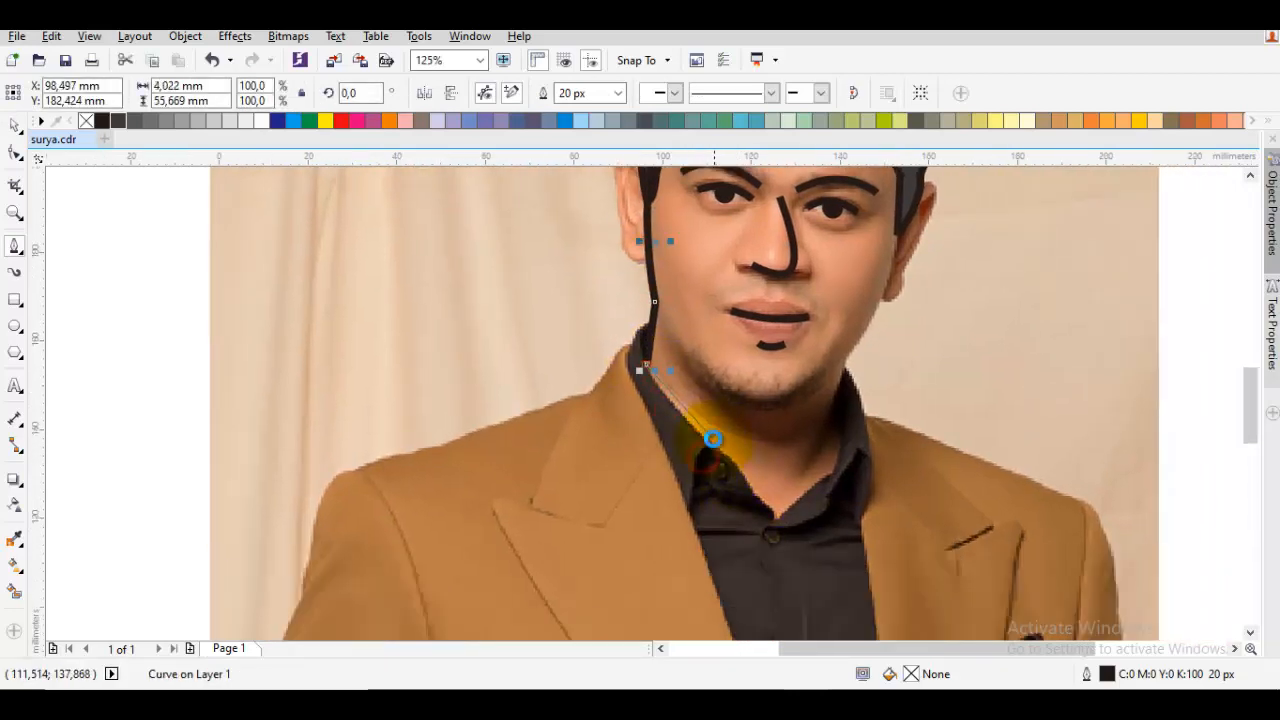
mouse_move(717, 445)
left_mouse_down()
mouse_move(759, 479)
mouse_move(776, 521)
left_mouse_up()
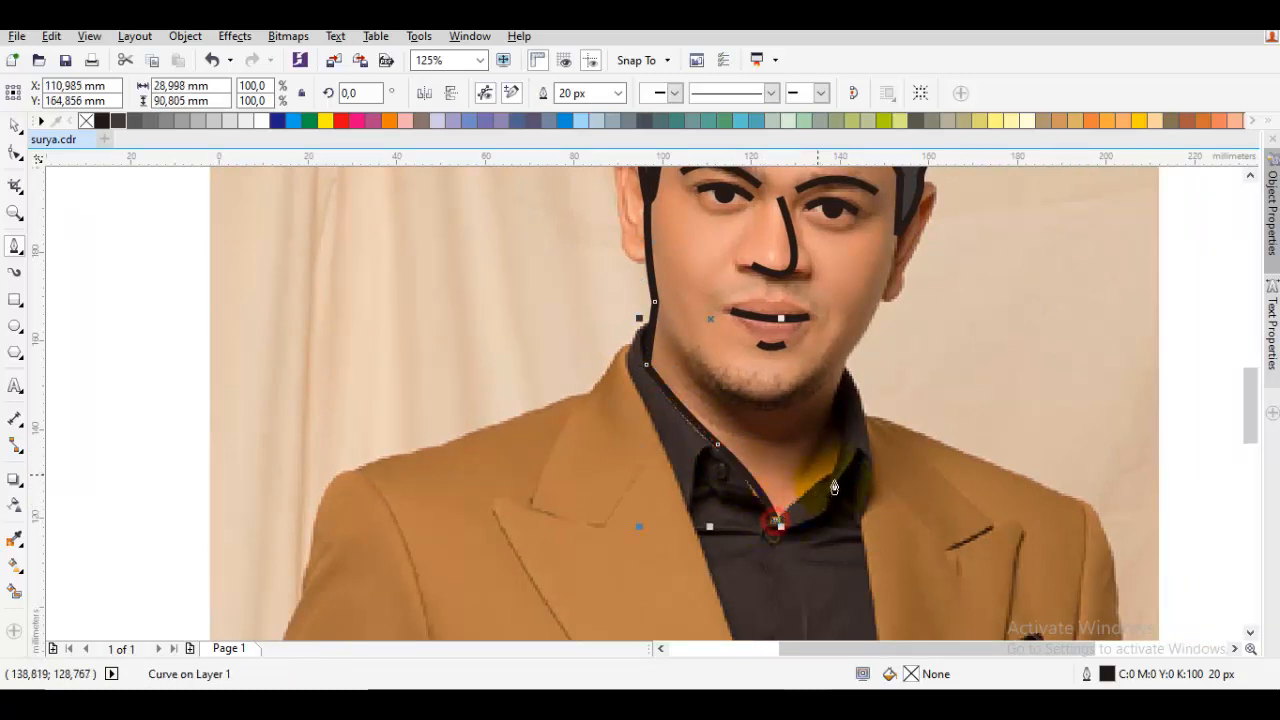
scroll(786, 514, "up", 1)
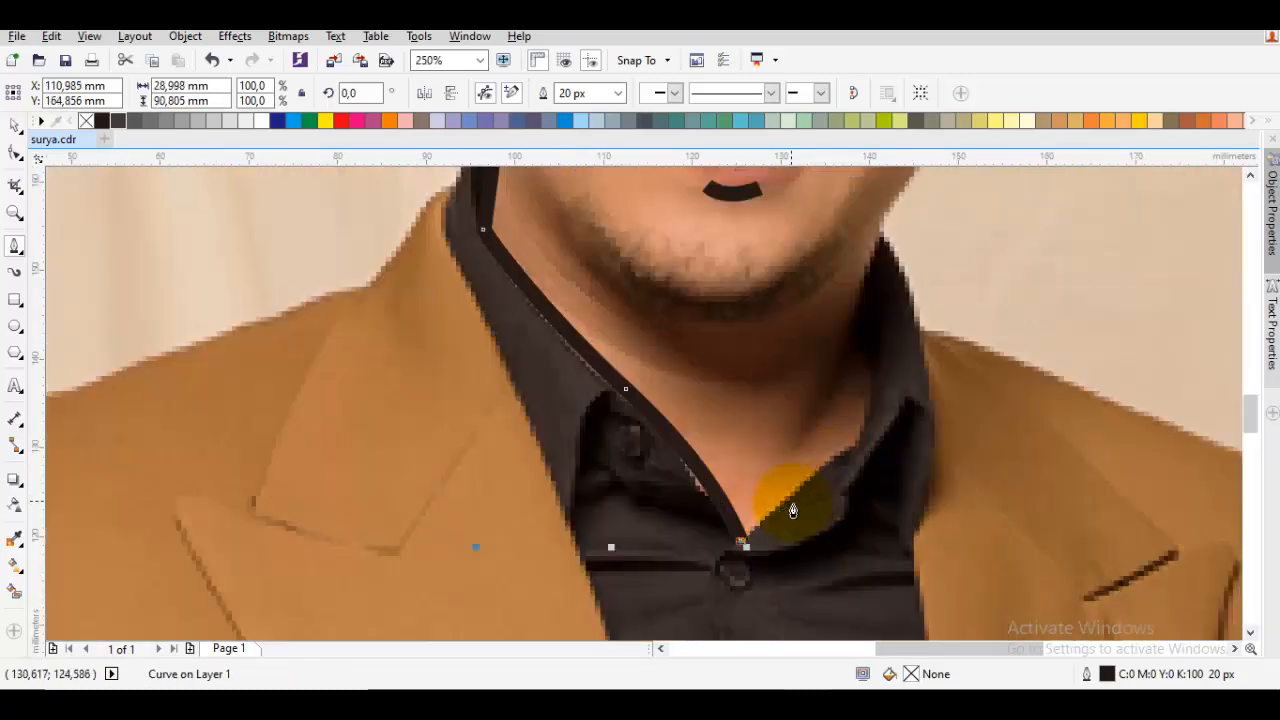
scroll(786, 514, "down", 1)
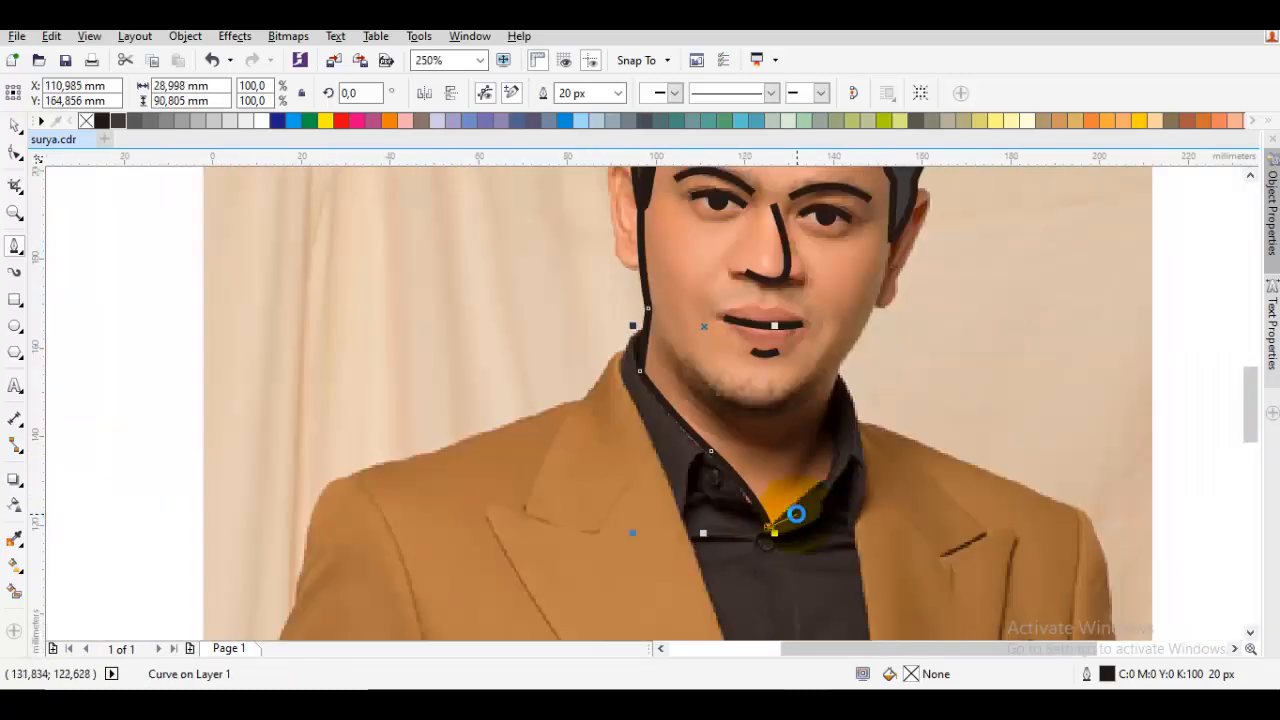
scroll(765, 513, "up", 1)
key("ctrl+z")
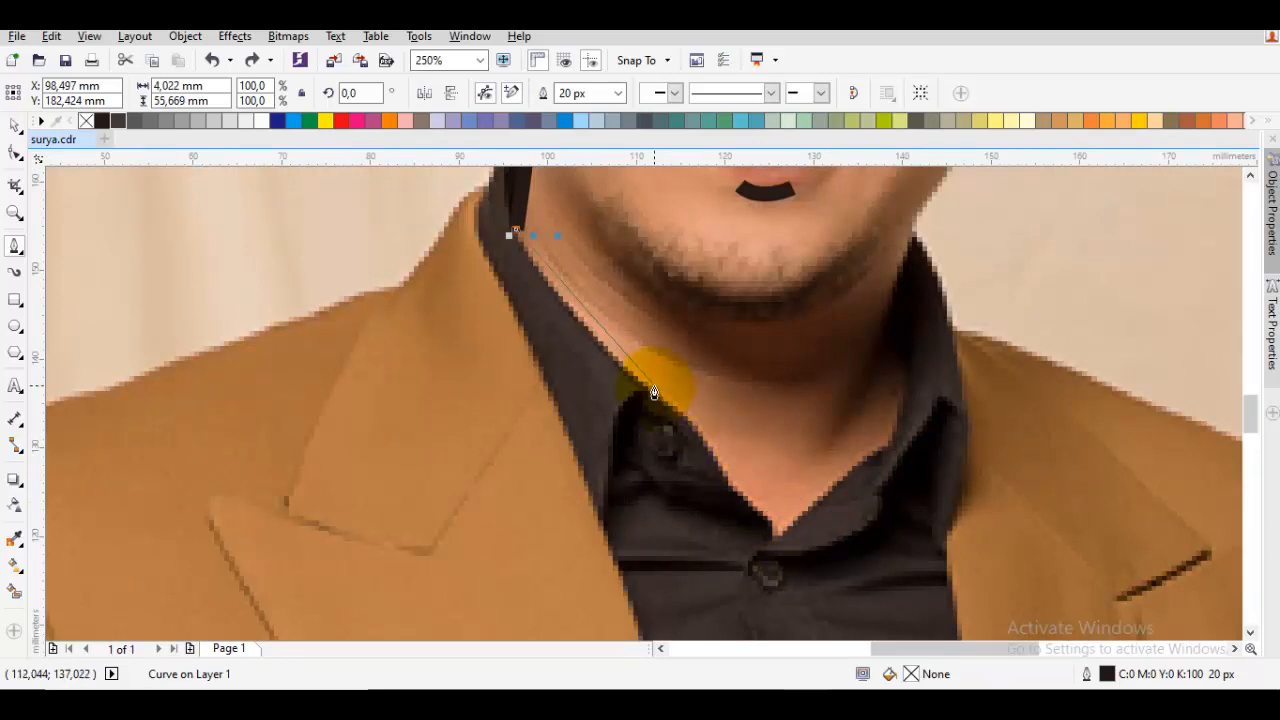
Continue the outline along the neckline down to the collar's V and up the right collar edge to the jaw
left_click_drag(654, 394, 770, 484)
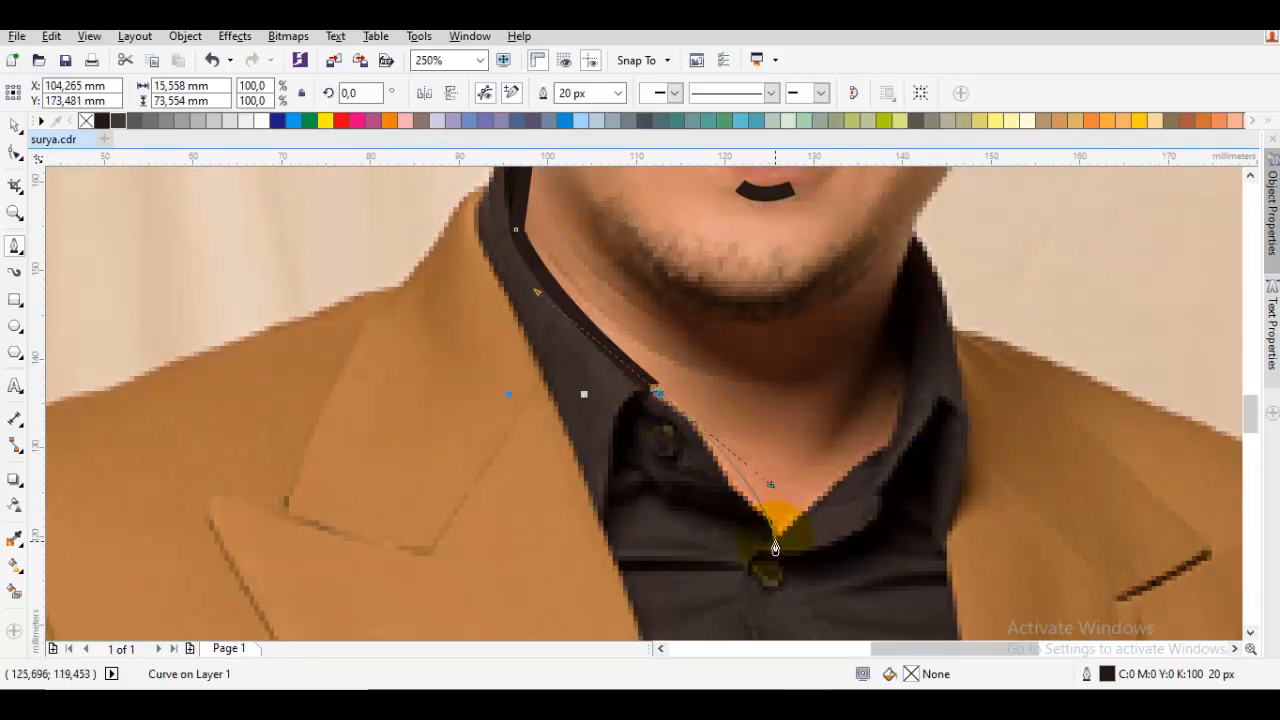
left_click(774, 534)
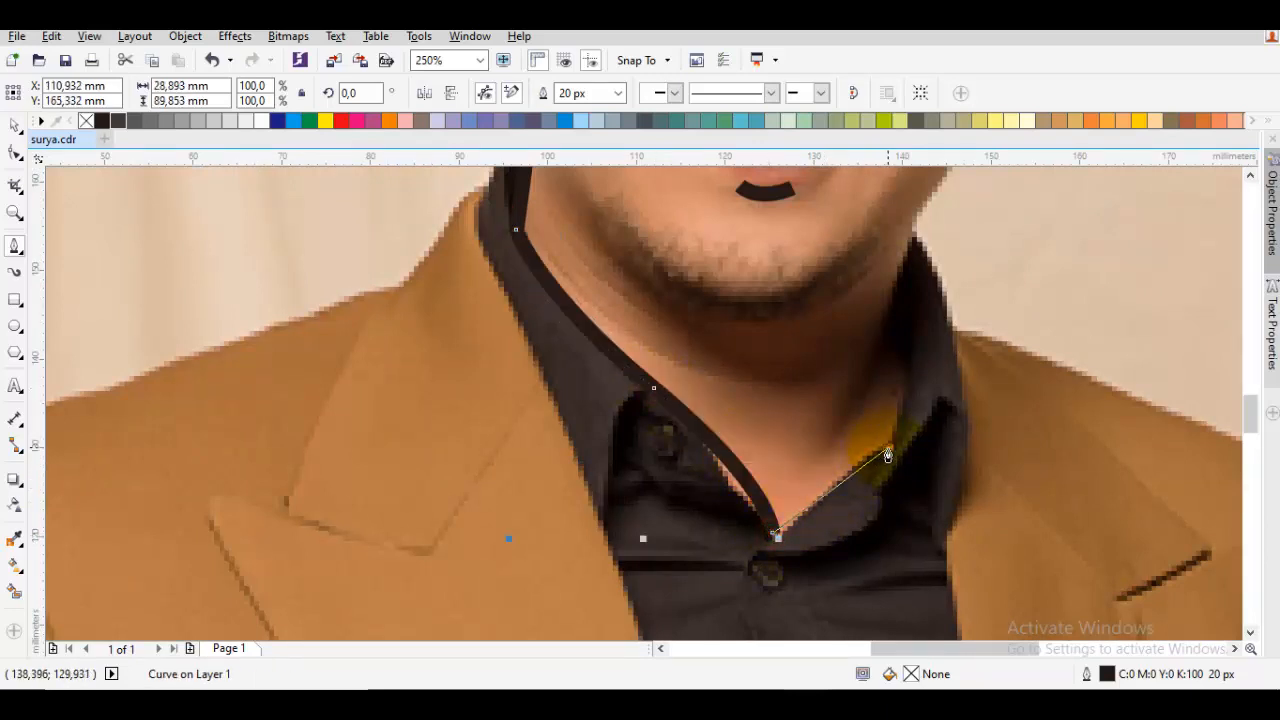
left_click(888, 447)
left_click_drag(900, 384, 866, 492)
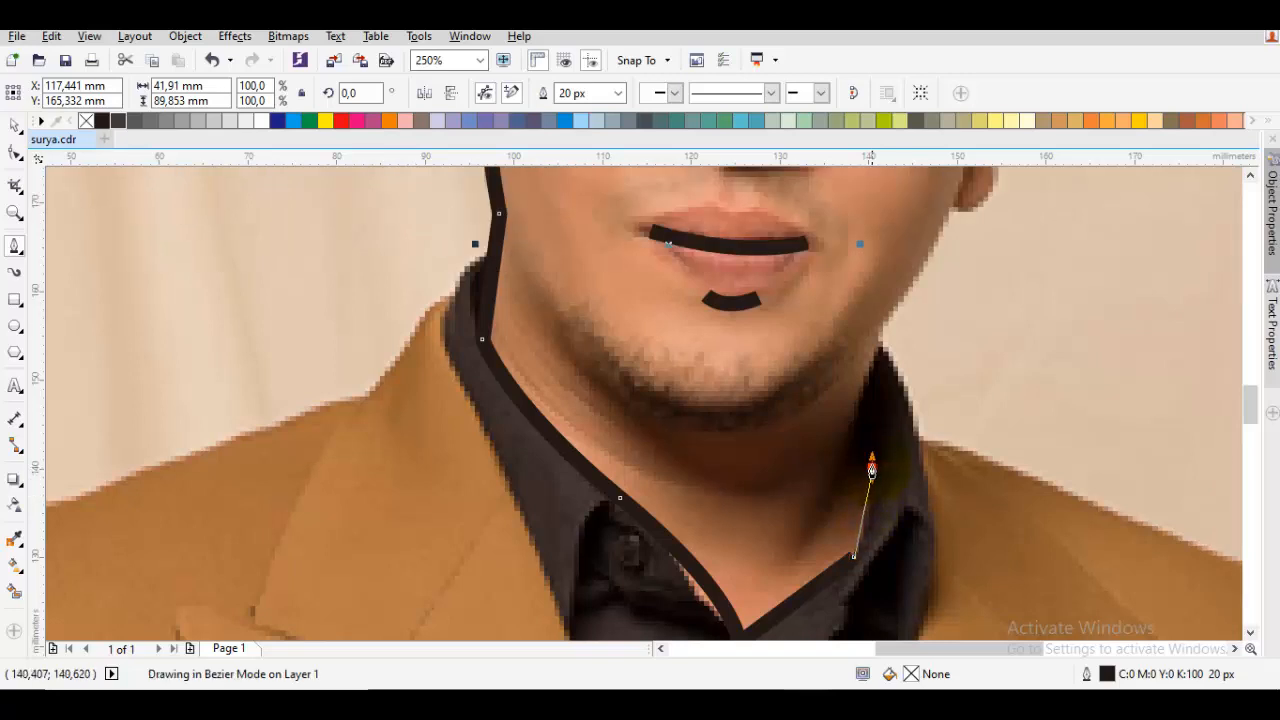
left_click(868, 488)
left_click_drag(864, 477, 867, 451)
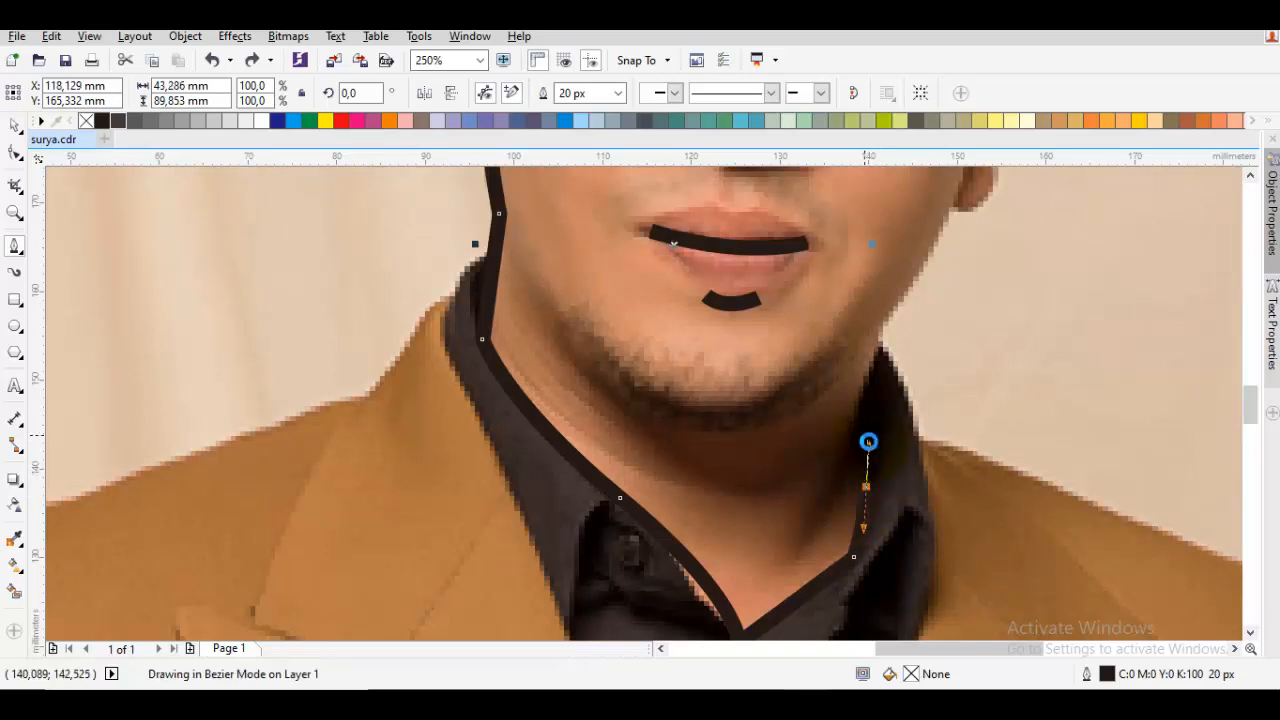
left_click(856, 428)
left_click_drag(892, 284, 867, 378)
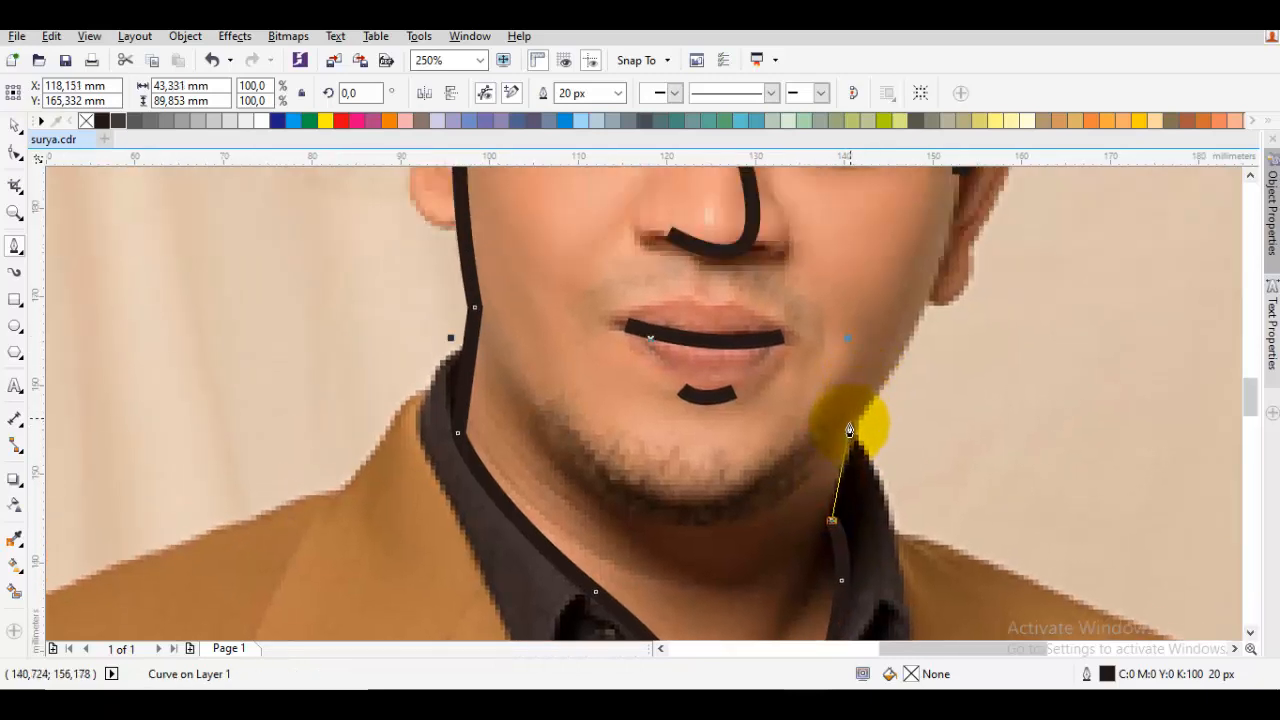
left_click(851, 420)
Continue the outline up the right cheek and across the hair, closing the face shape at its start, about 62 by 112 mm
scroll(851, 426, "down", 3)
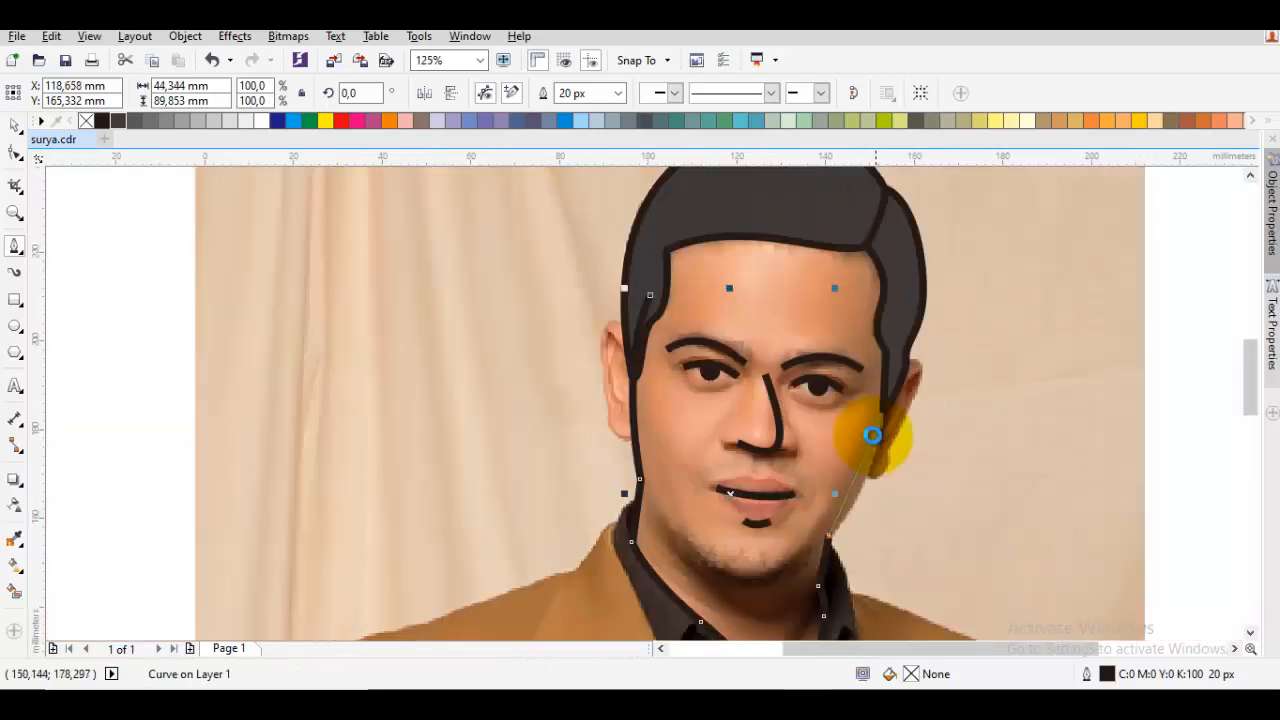
left_click_drag(884, 420, 880, 372)
left_click_drag(810, 314, 706, 290)
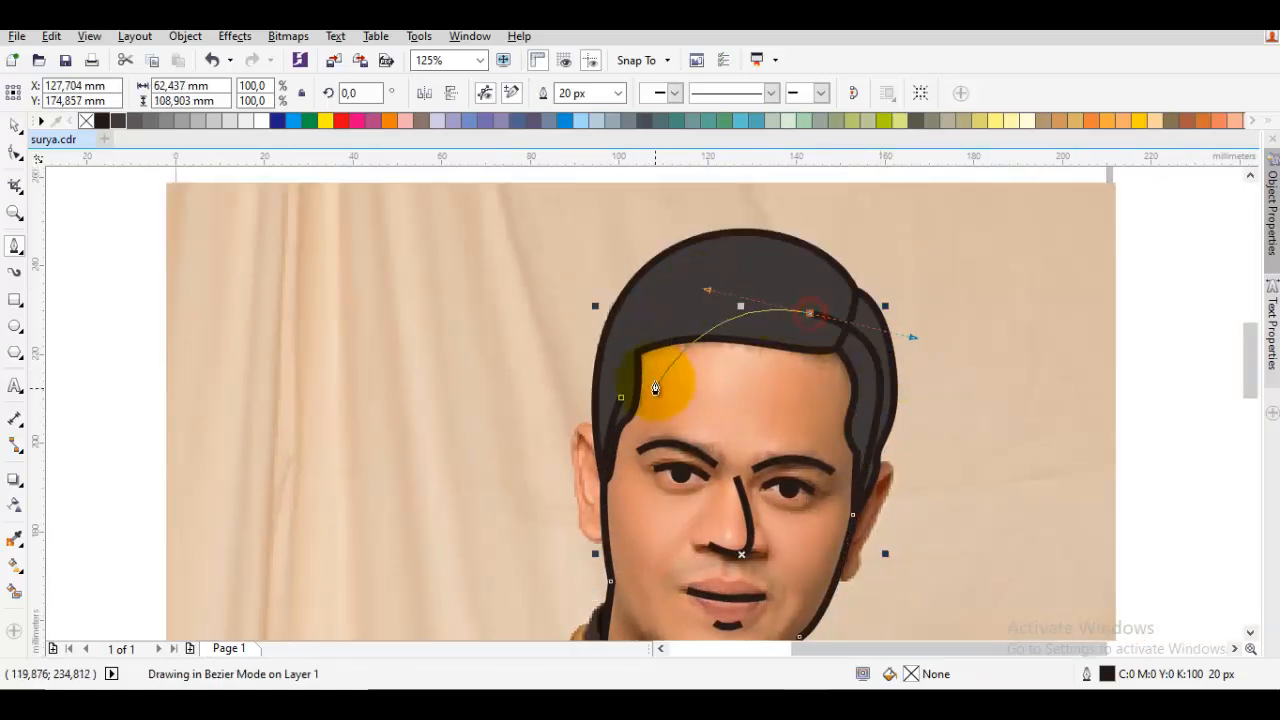
left_click_drag(627, 403, 598, 290)
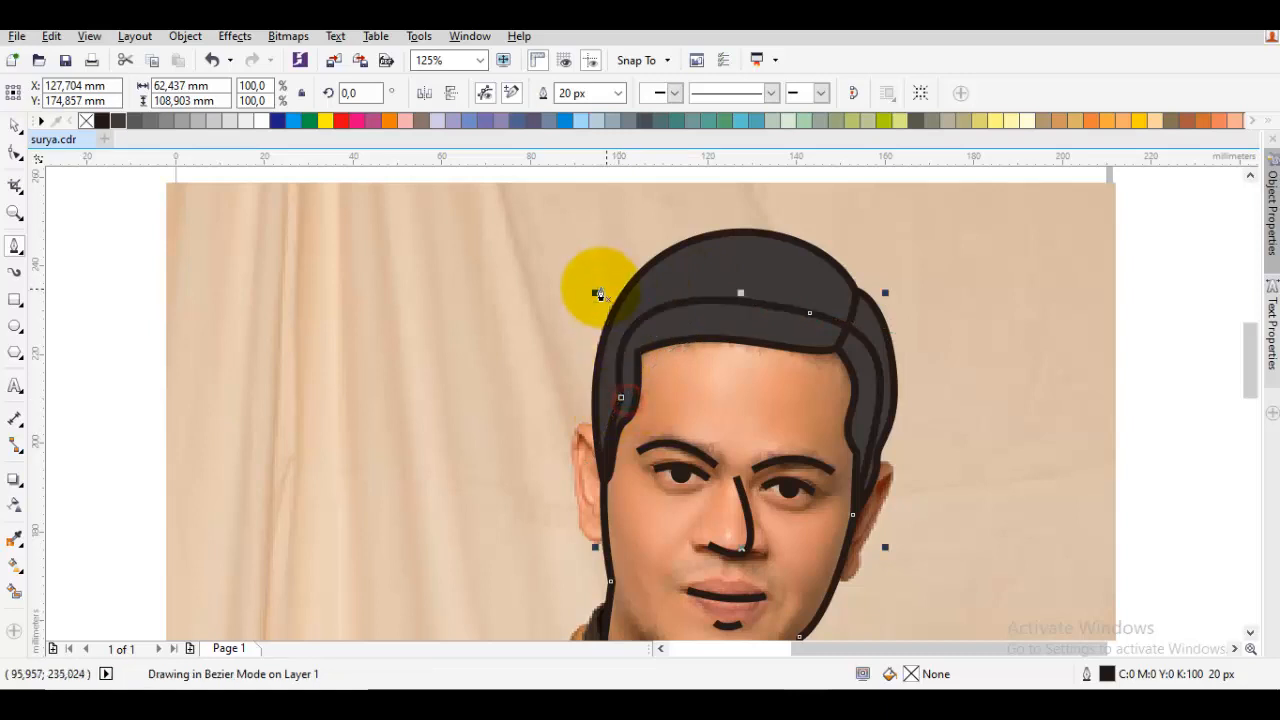
Order the closed face outline directly in front of the portrait photo so it lies behind the hair and facial features
left_click_drag(716, 386, 674, 296)
right_click(674, 296)
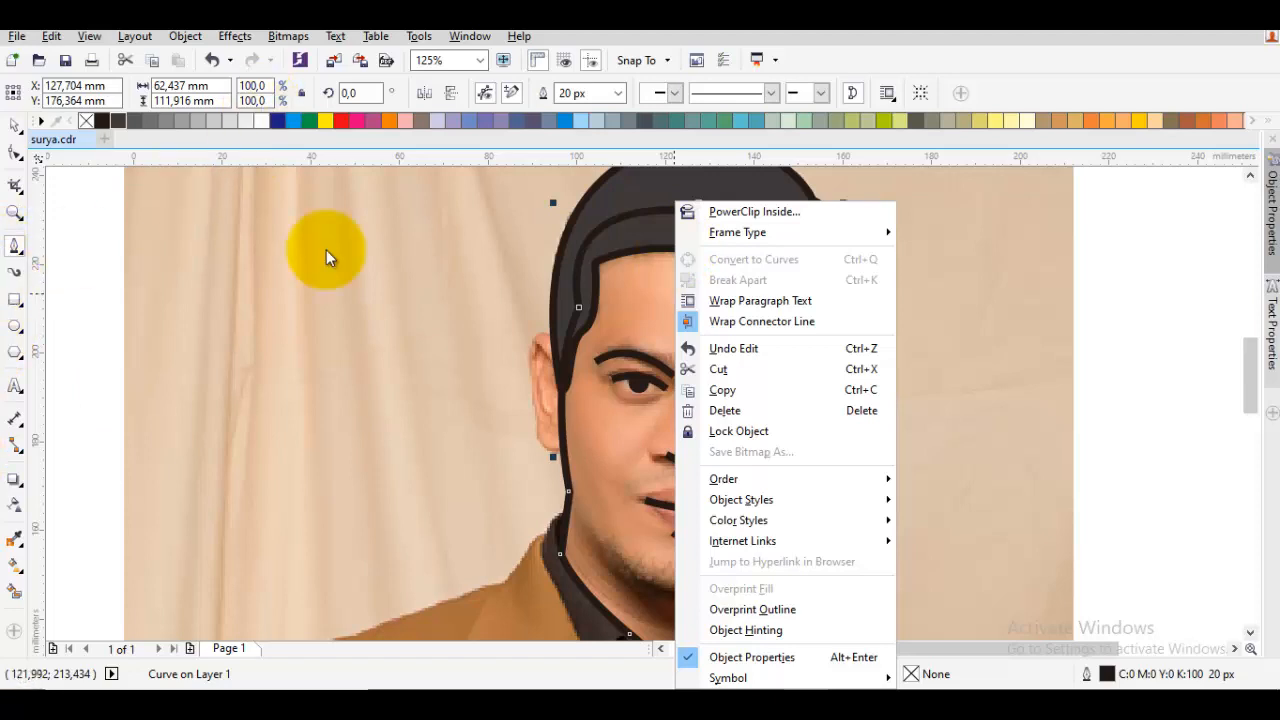
mouse_move(874, 480)
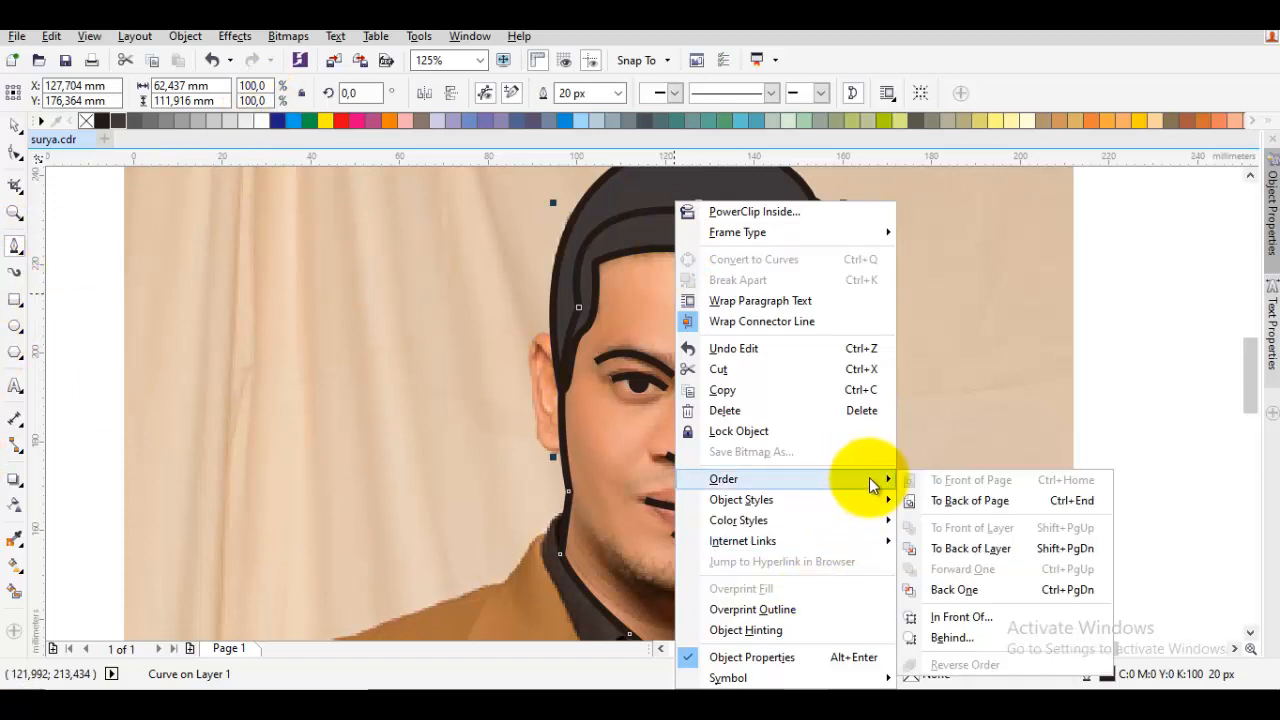
left_click(960, 618)
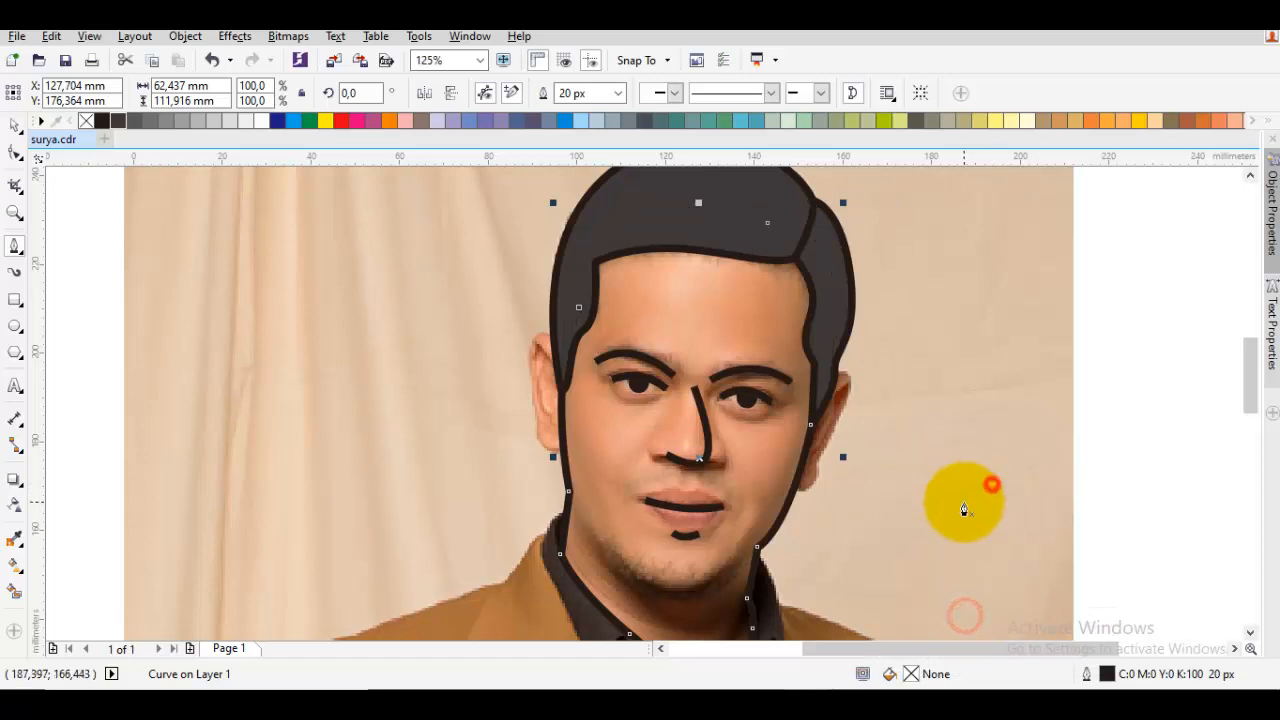
left_click(671, 423)
Trace the left ear with a curve about 13 mm wide and 26 mm tall whose two ends lie inside the face
scroll(580, 435, "up", 1)
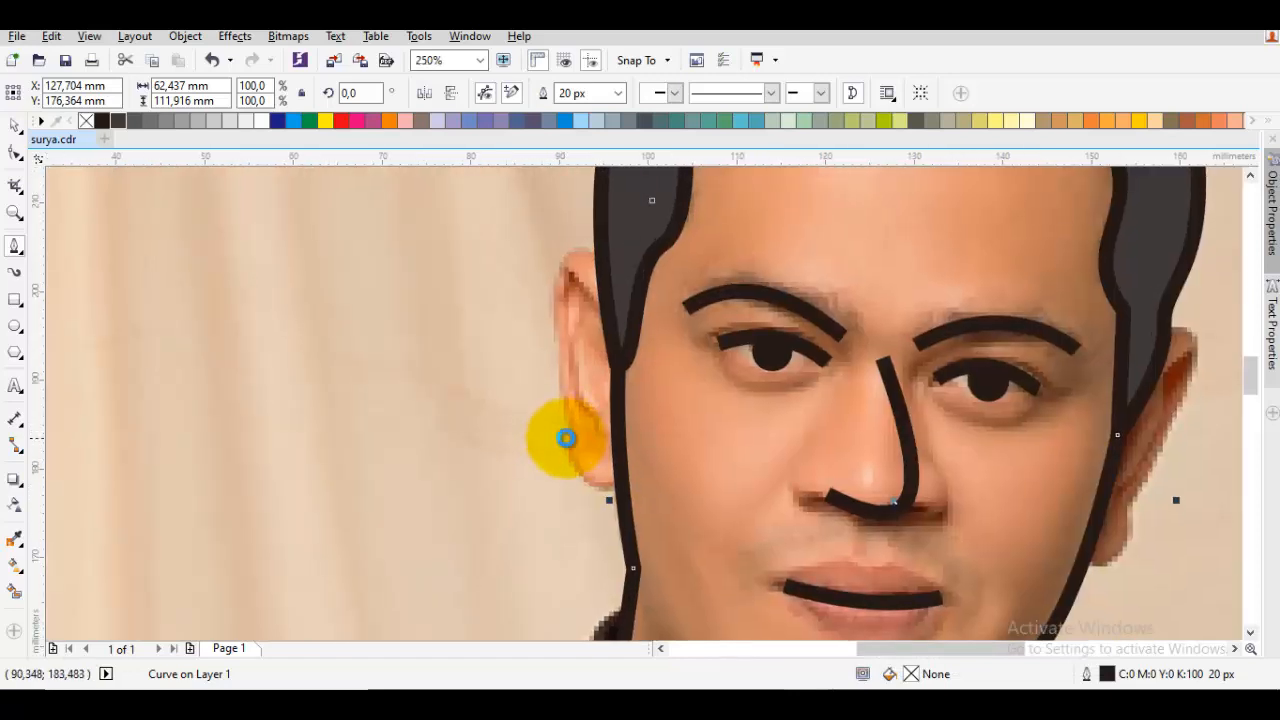
scroll(563, 433, "down", 1)
scroll(601, 459, "up", 1)
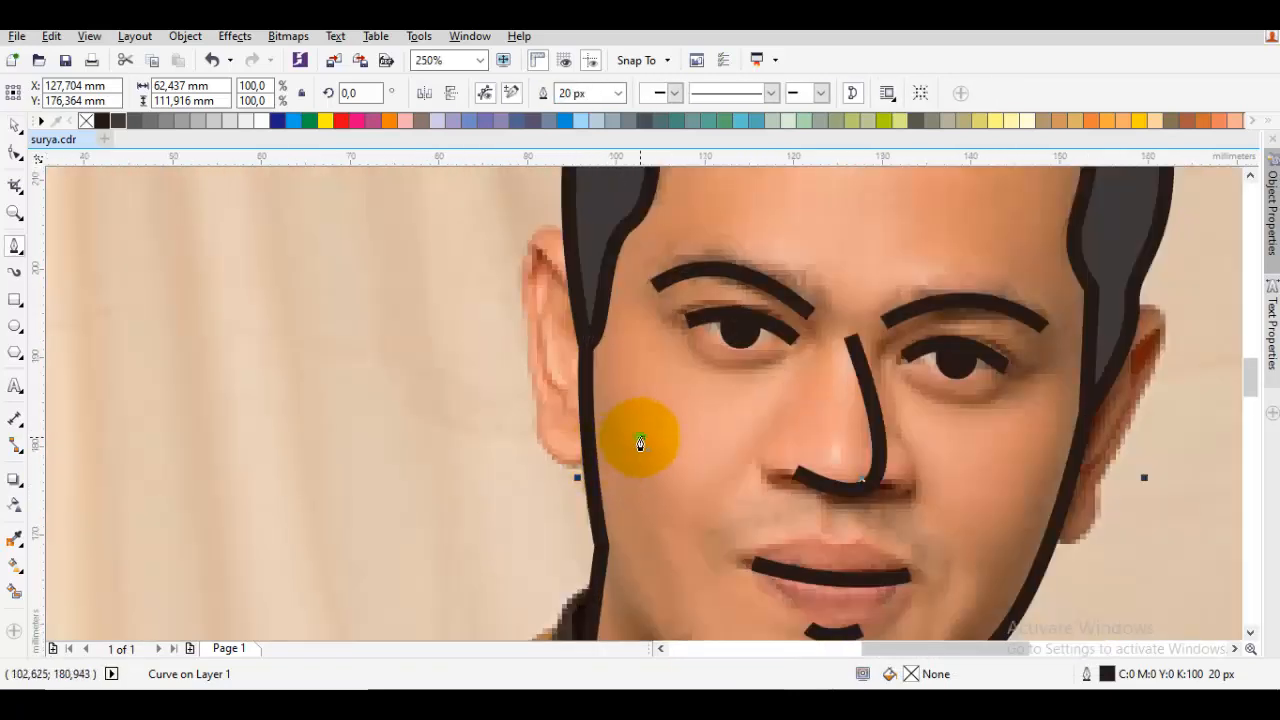
left_click(640, 438)
left_click_drag(557, 397, 543, 518)
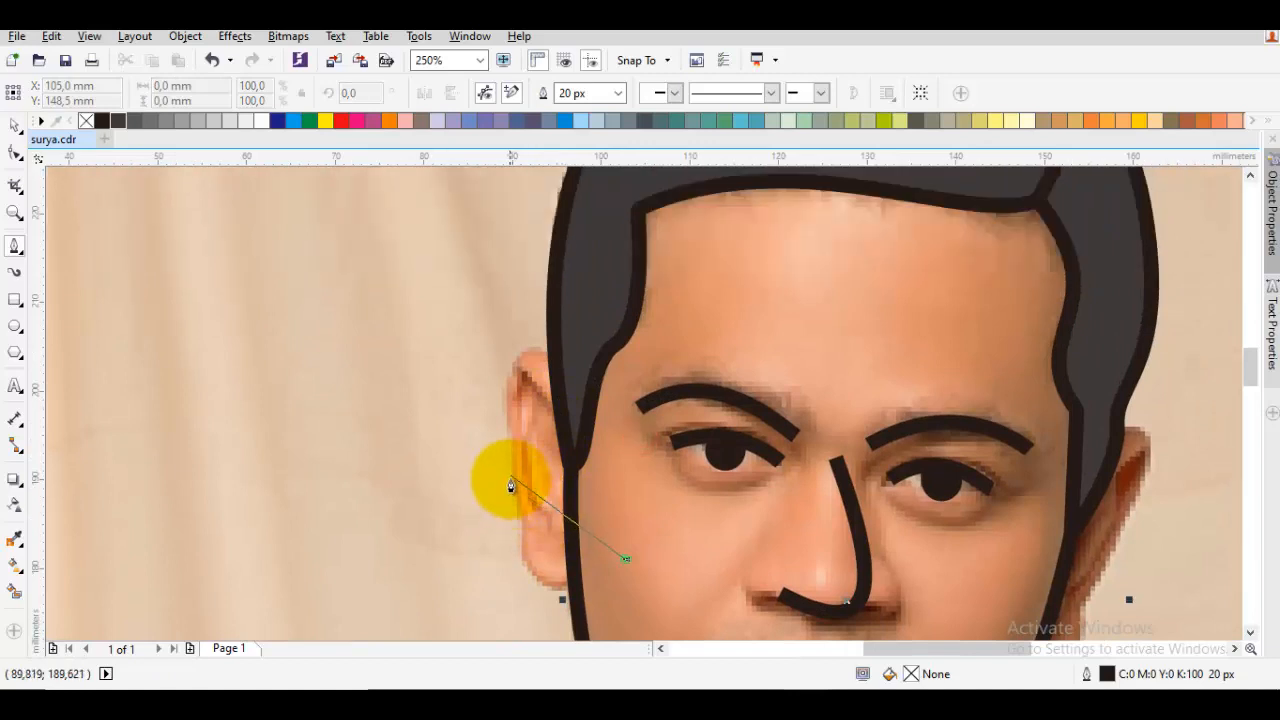
left_click_drag(508, 470, 507, 290)
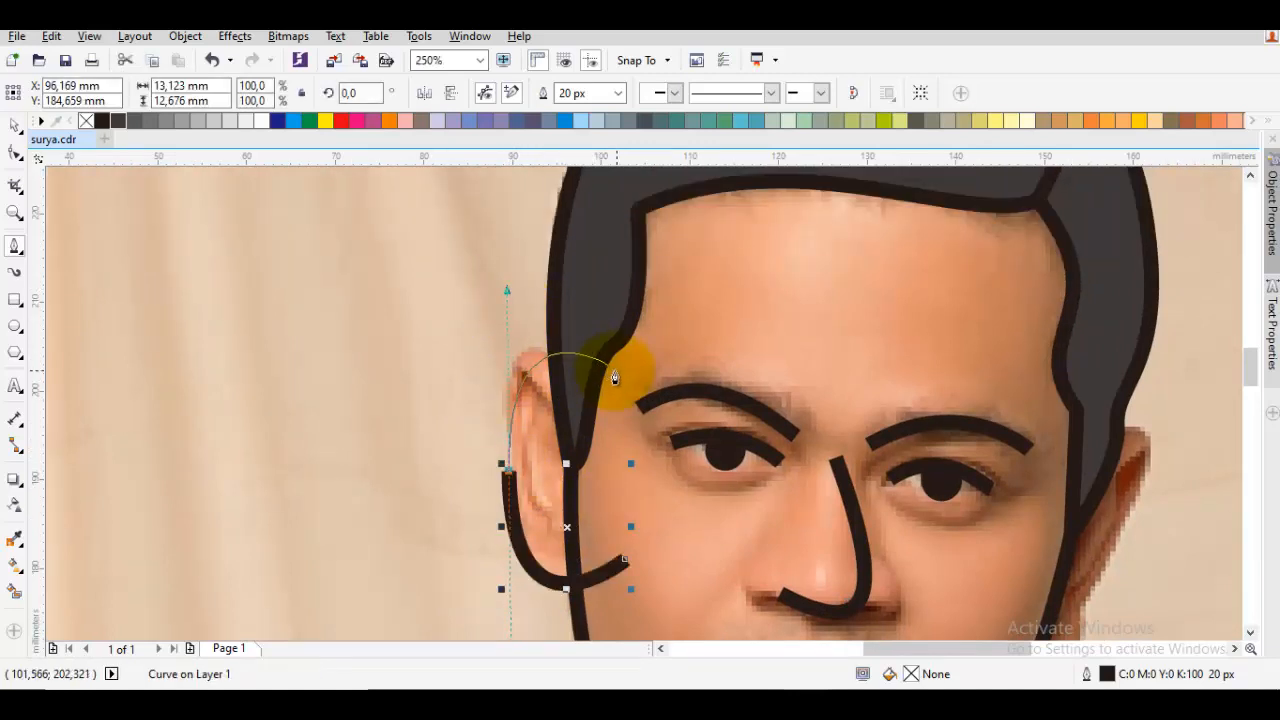
left_click(625, 374)
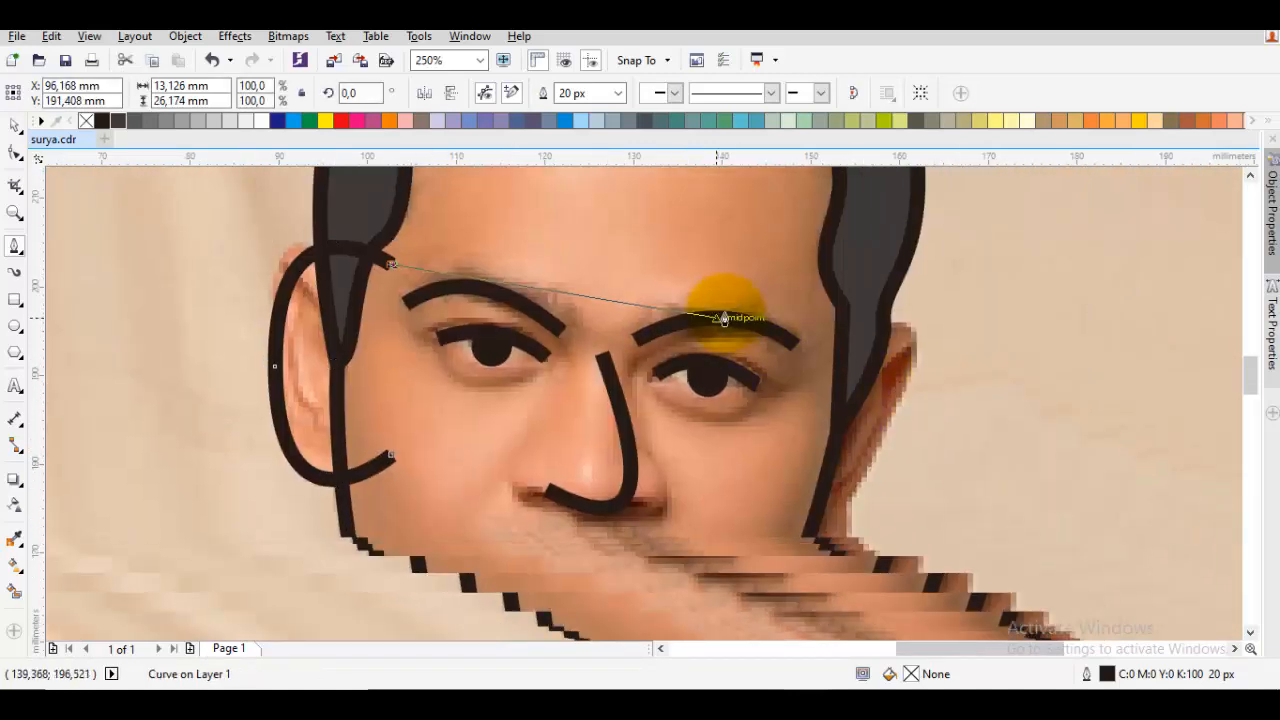
left_click_drag(815, 343, 962, 277)
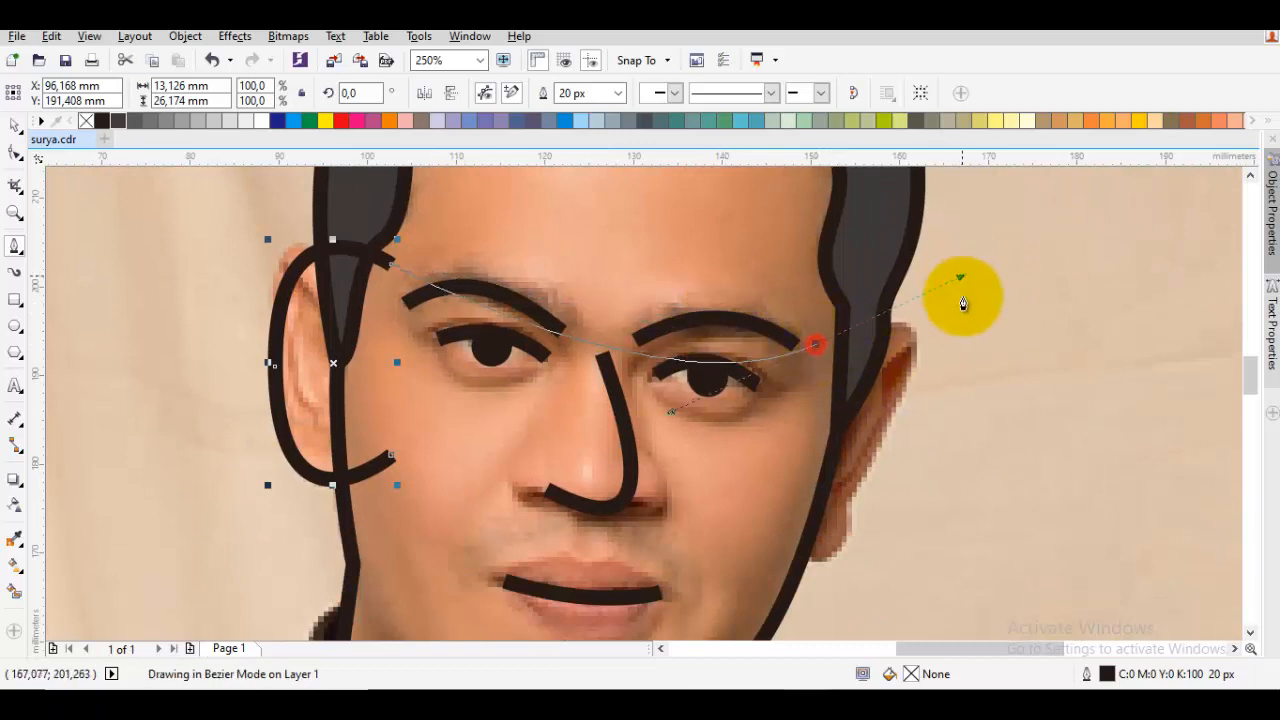
left_click_drag(864, 521, 877, 440)
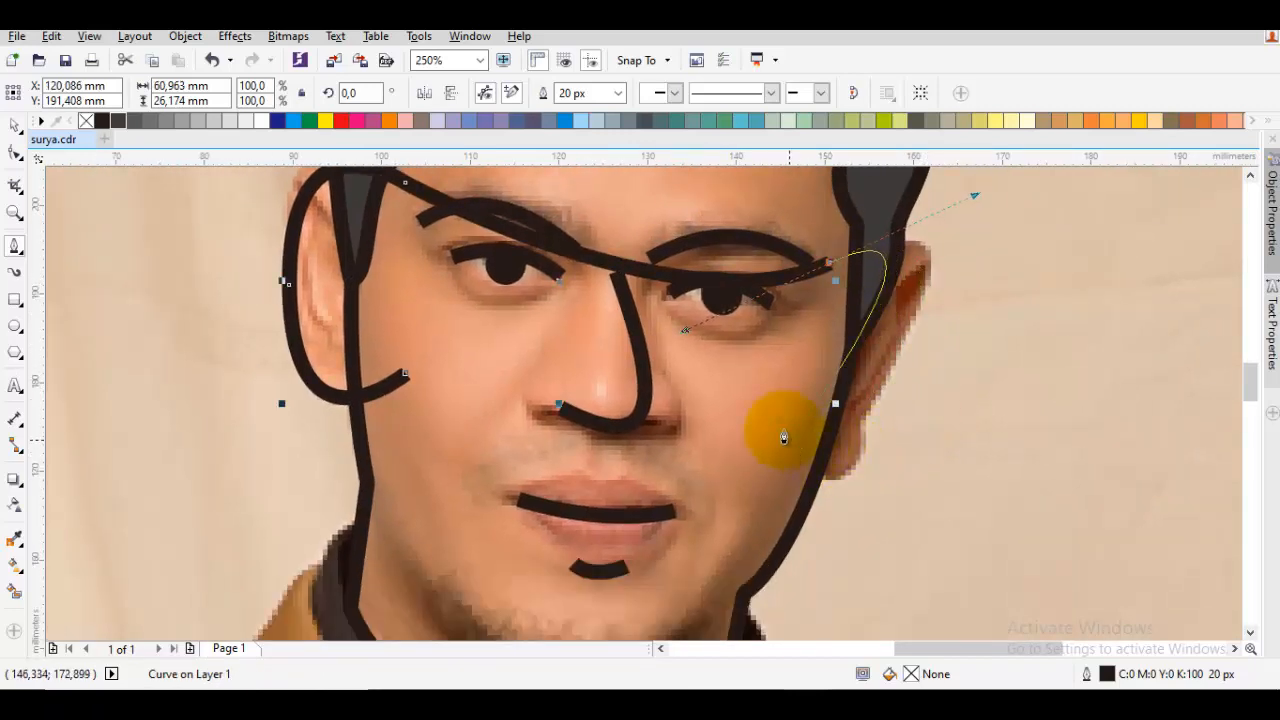
mouse_move(789, 437)
left_mouse_down()
mouse_move(686, 343)
mouse_move(672, 310)
mouse_move(716, 297)
left_mouse_up()
key("space")
key("space")
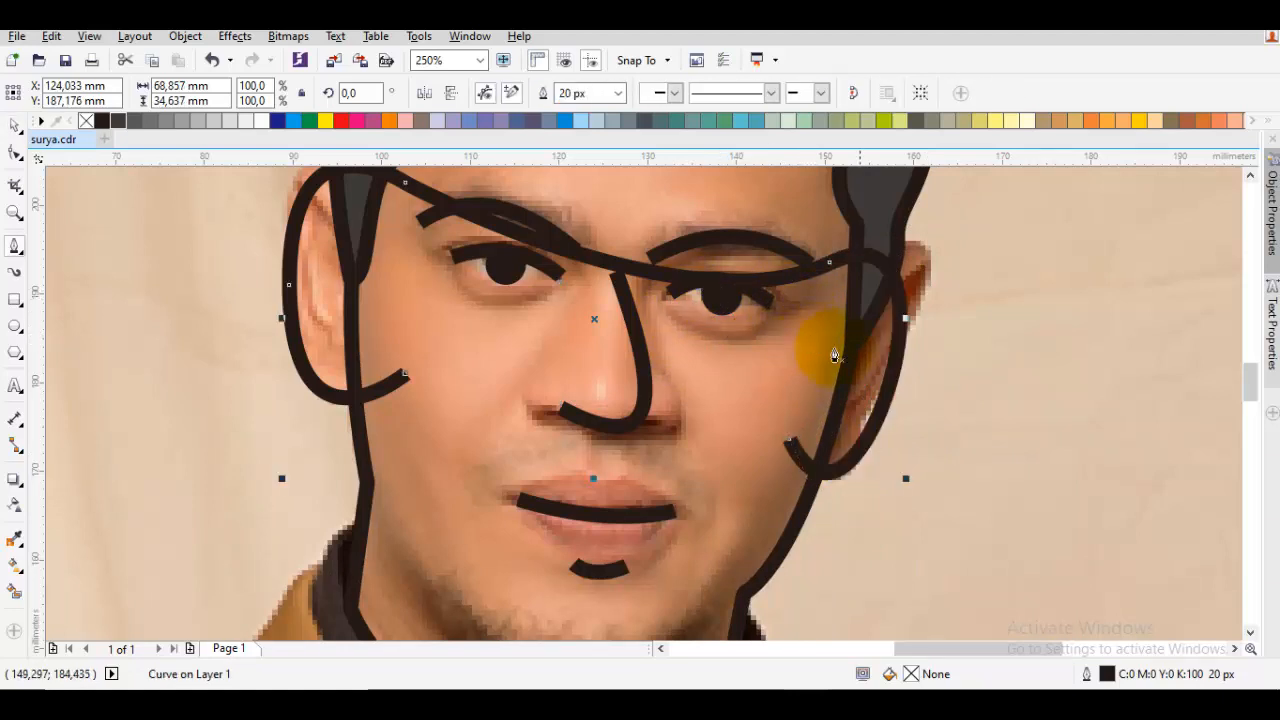
key("ctrl+z")
key("ctrl+z")
Extend the ear curve across the face and around the right ear, then close it at its start, about 69 by 35 mm
mouse_move(831, 258)
left_mouse_down()
mouse_move(951, 181)
mouse_move(966, 220)
left_mouse_up()
left_click_drag(870, 538, 880, 506)
mouse_move(829, 401)
left_mouse_down()
mouse_move(714, 263)
mouse_move(715, 230)
left_mouse_up()
left_click(463, 355)
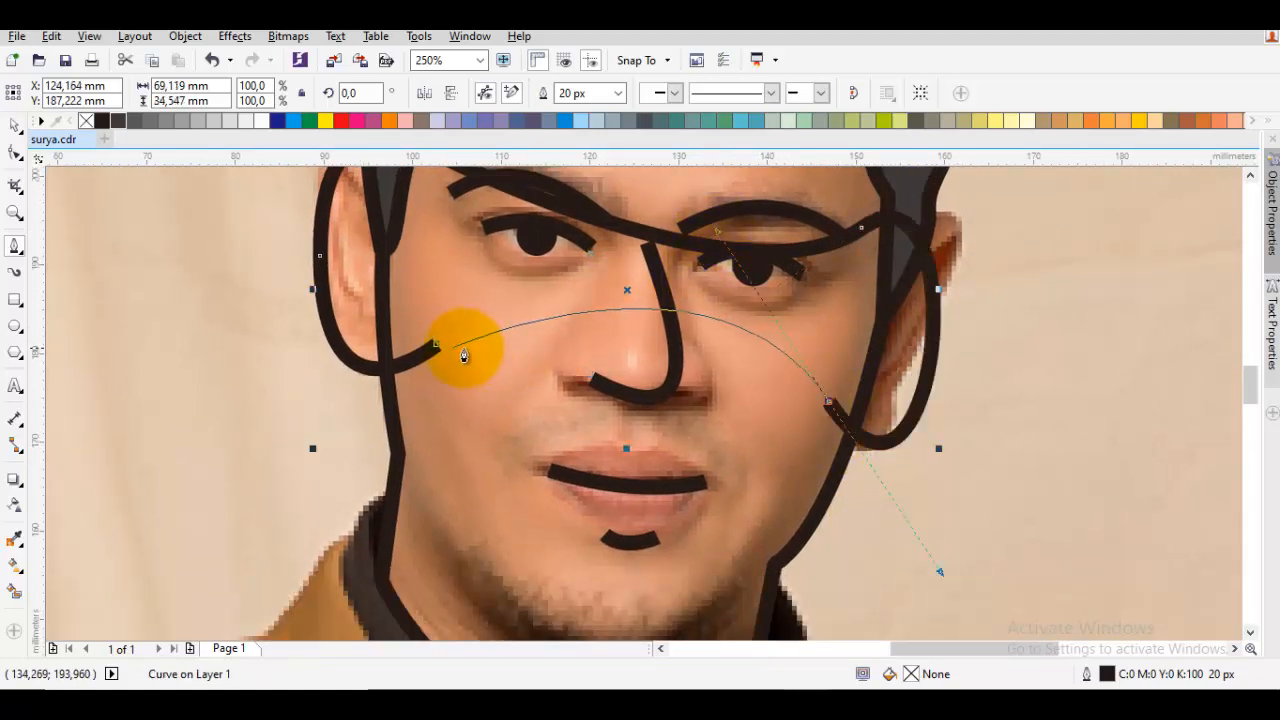
left_click(437, 344)
left_click_drag(948, 325, 878, 470)
key("space")
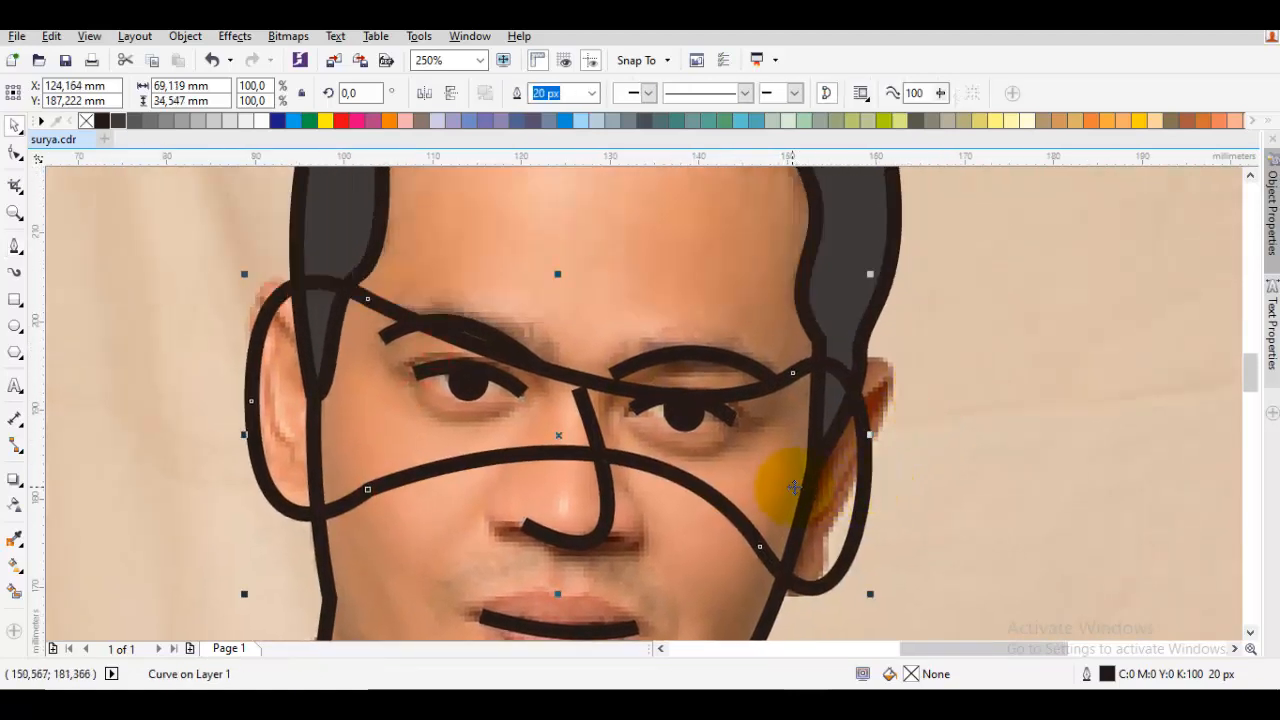
Reshape the ear curve by moving its nodes and handles so it follows the outer edges of both ears
double_click(792, 487)
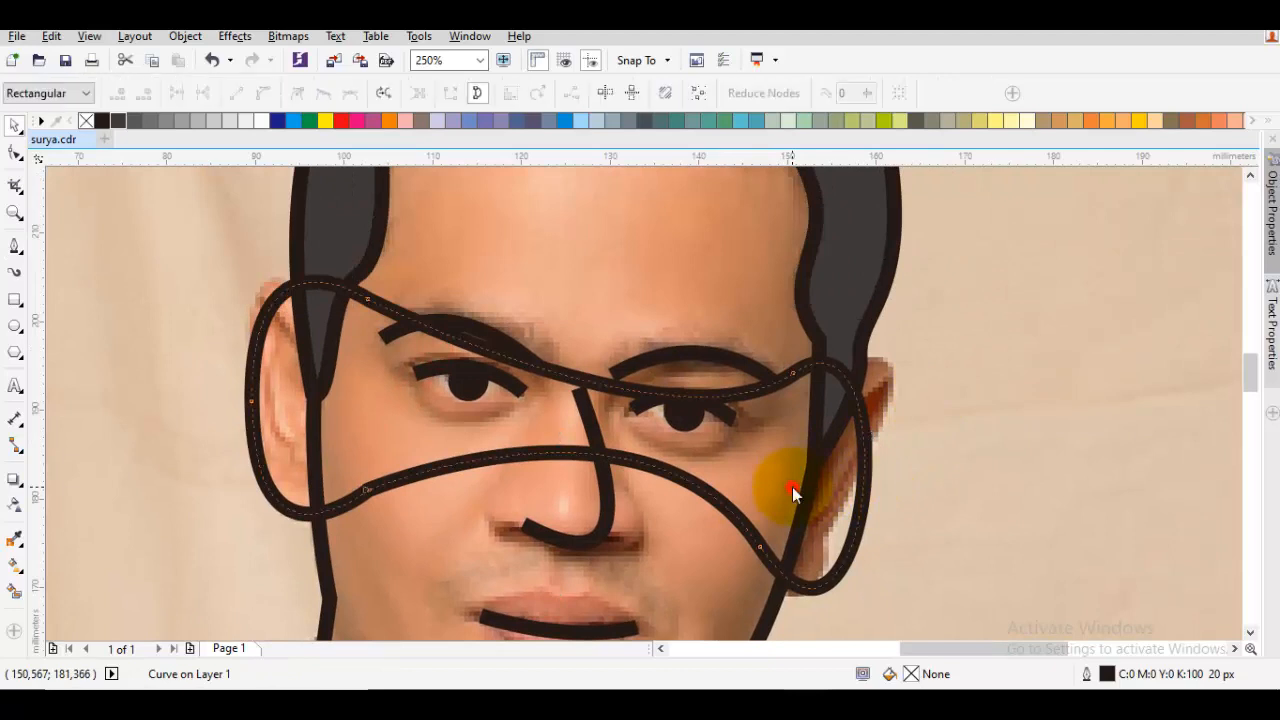
left_click(791, 377)
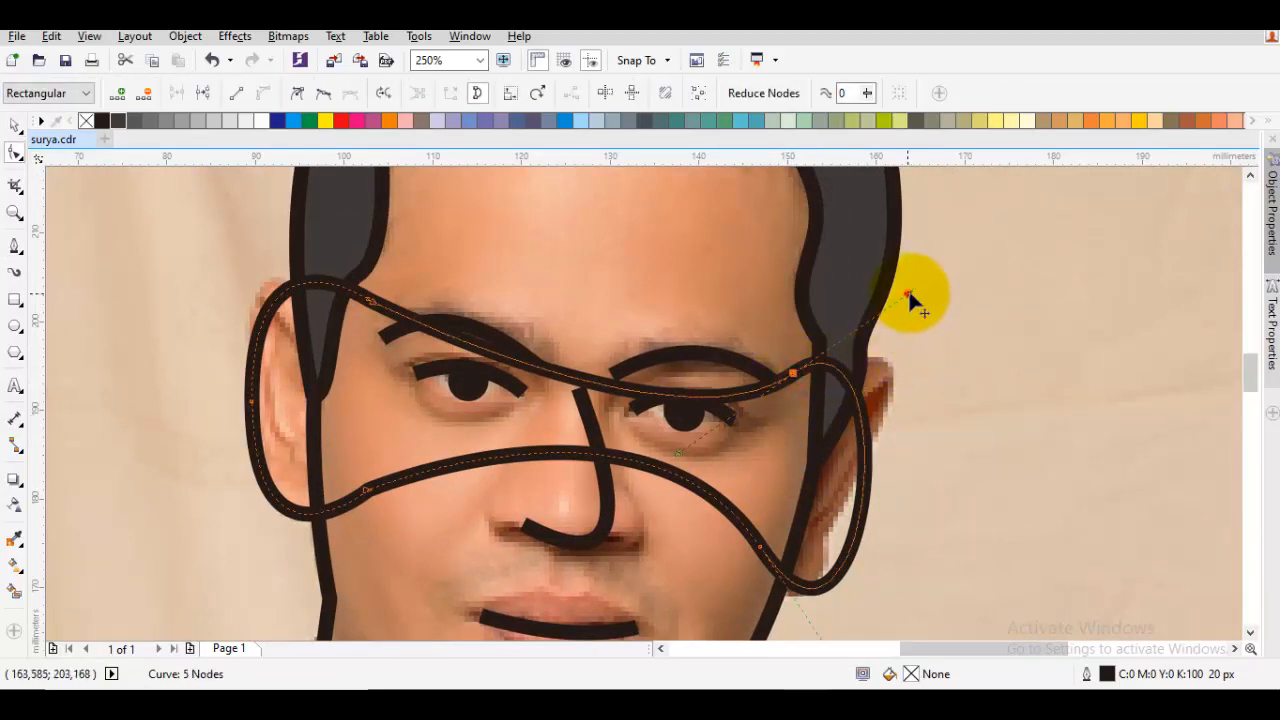
left_click_drag(908, 294, 984, 284)
left_click_drag(879, 499, 904, 445)
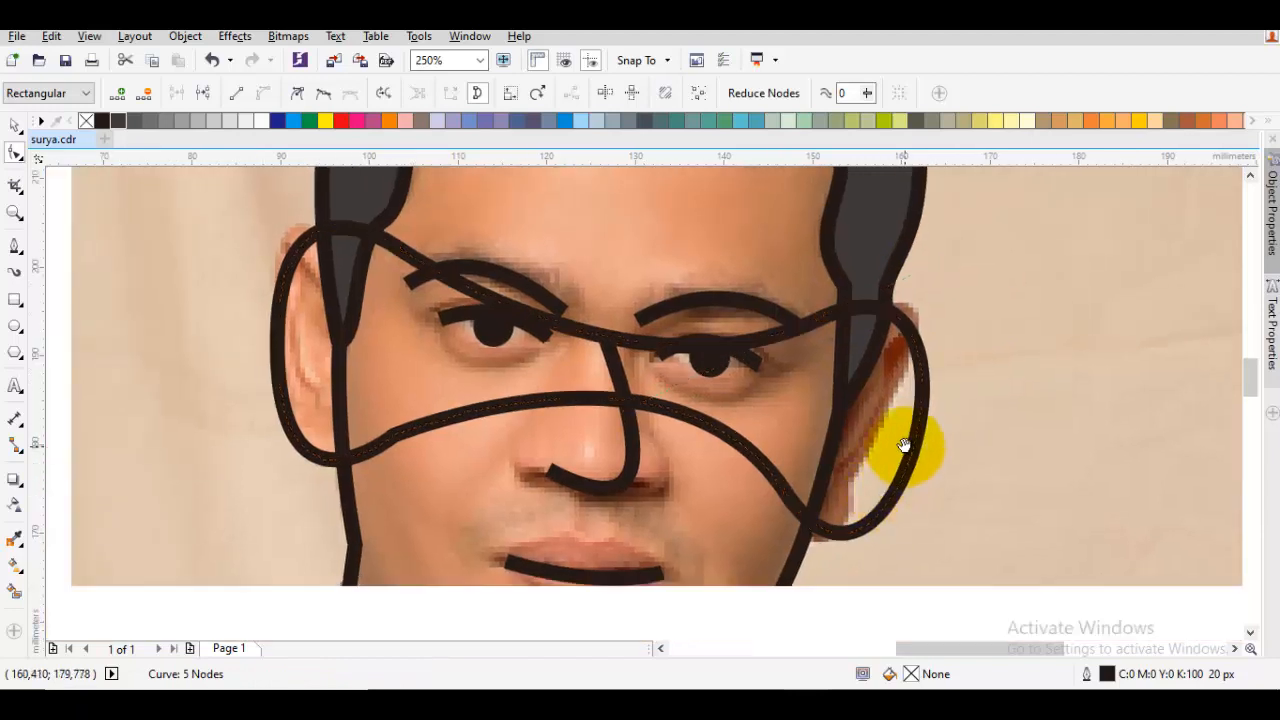
left_click_drag(788, 494, 738, 487)
left_click_drag(493, 399, 583, 397)
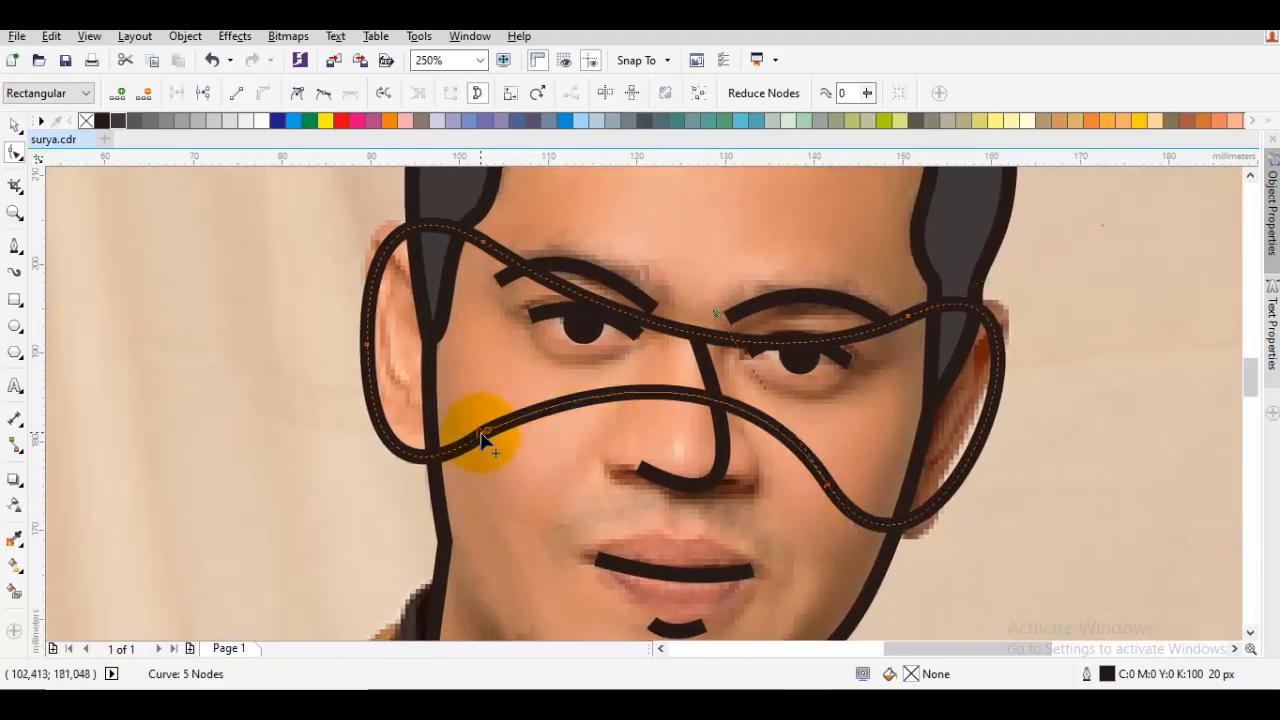
left_click_drag(481, 434, 488, 452)
scroll(420, 360, "up", 2)
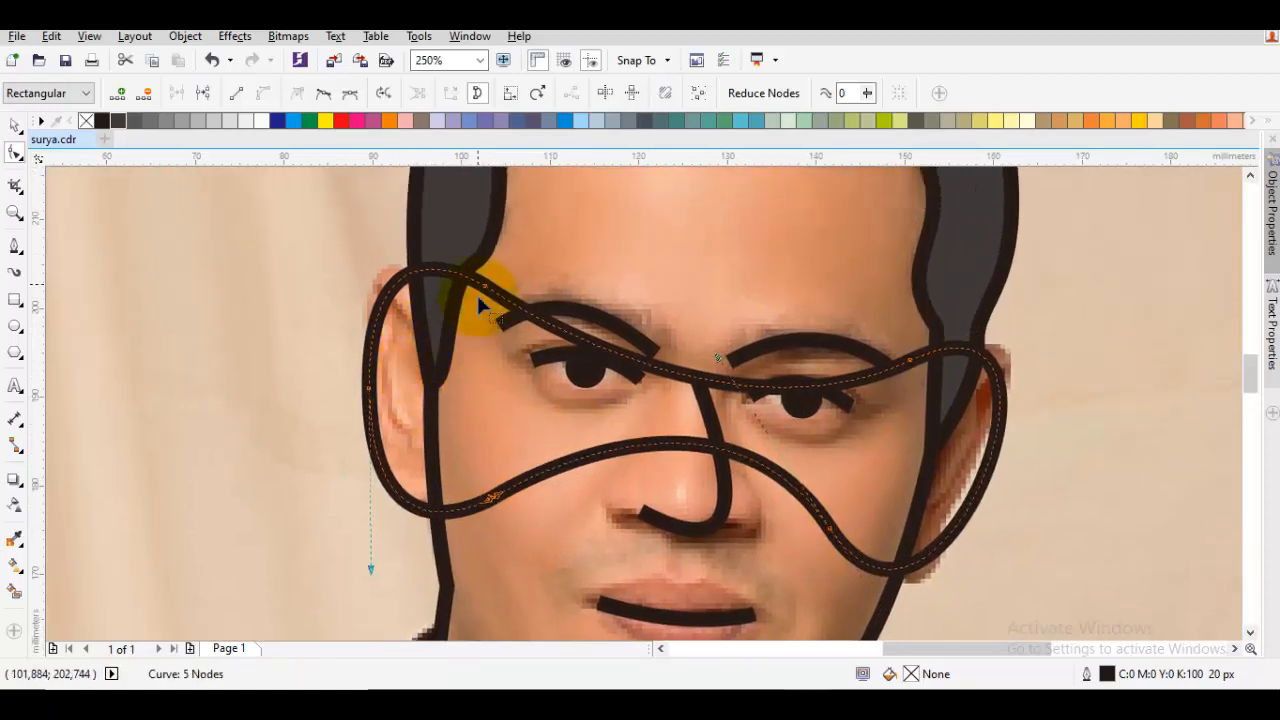
Select the face outline together with the ear curve and weld them into a single outline
left_click(602, 256)
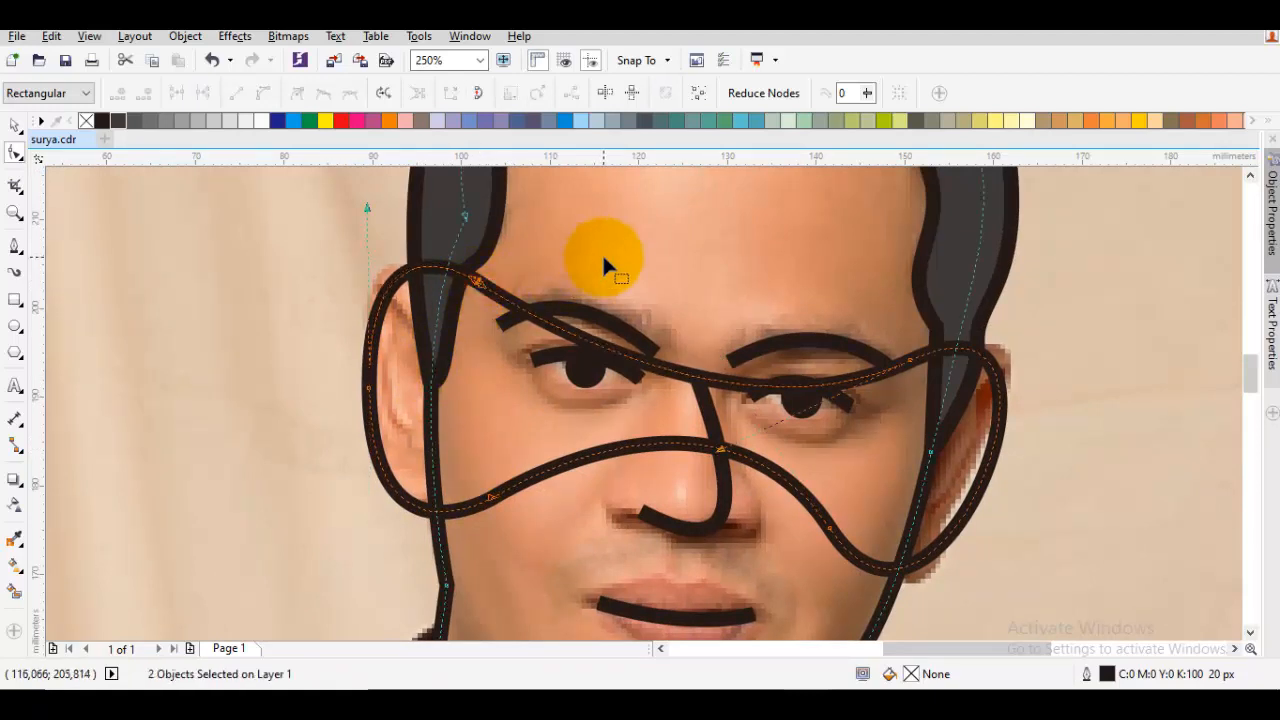
left_click(517, 91)
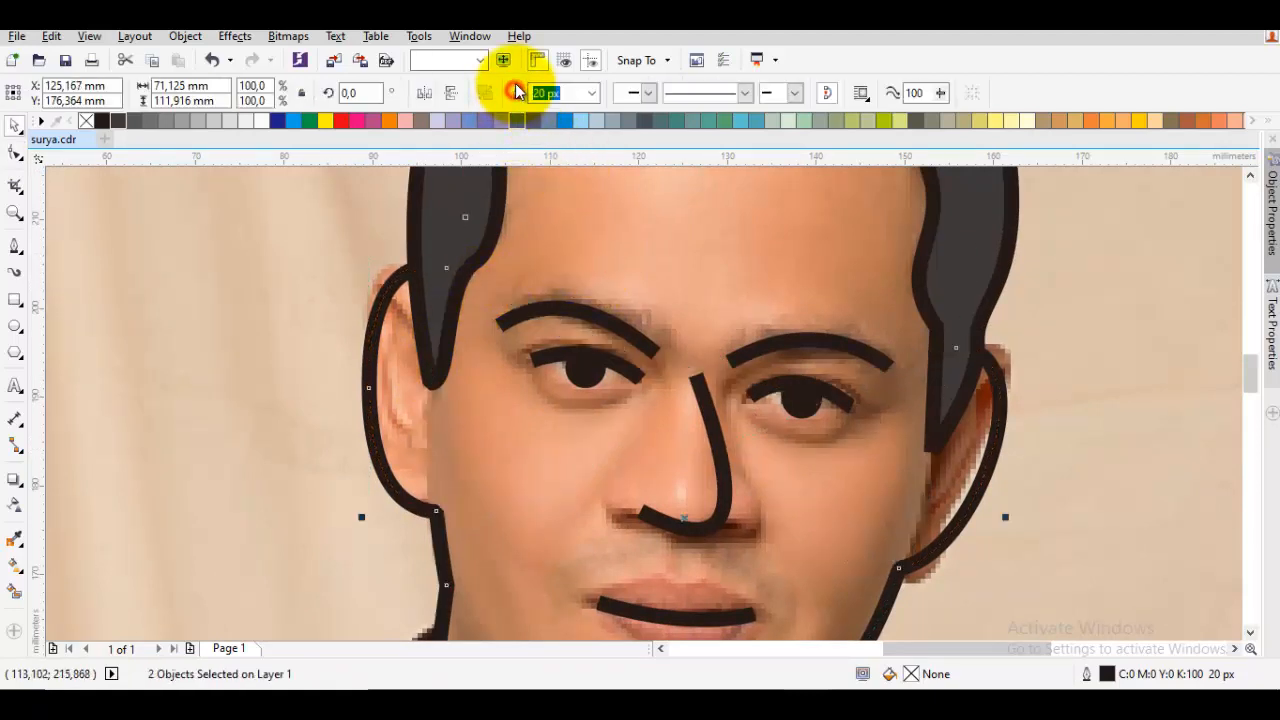
scroll(480, 345, "down", 2)
key("Escape")
scroll(520, 440, "down", 2)
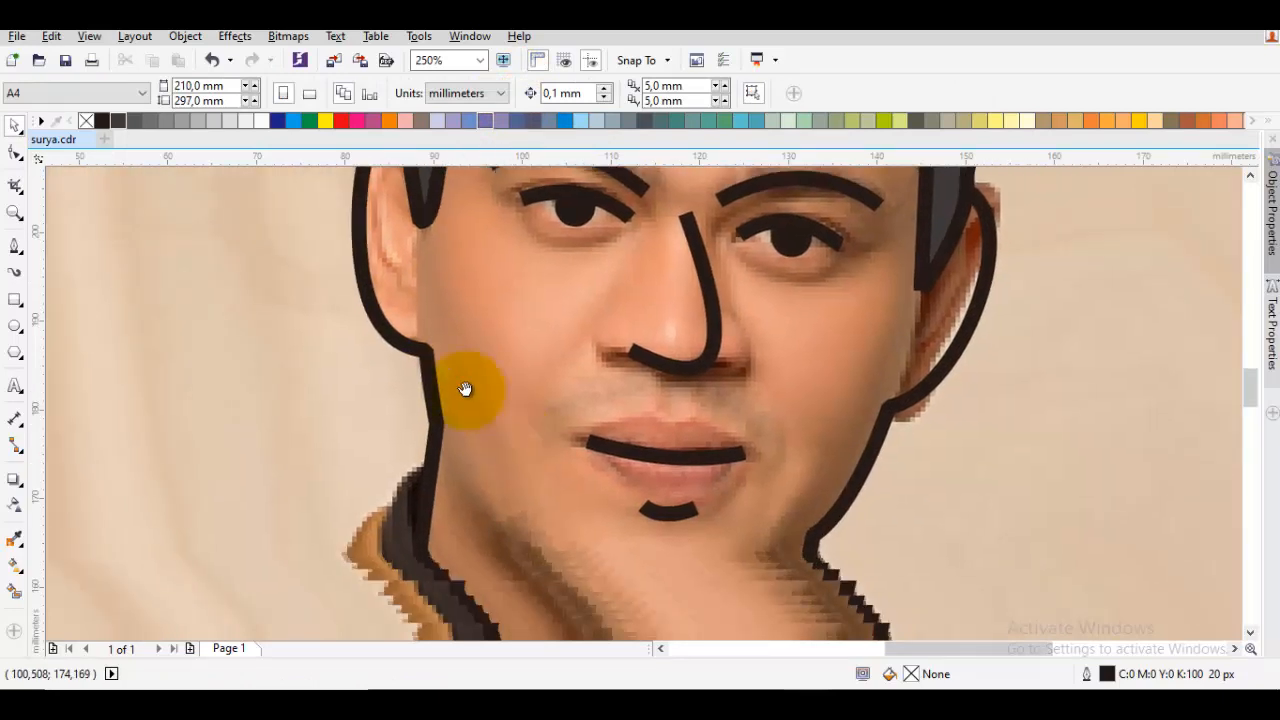
Convert all nodes of the welded face outline to cusp nodes with curve segments
double_click(773, 467)
scroll(774, 466, "down", 1)
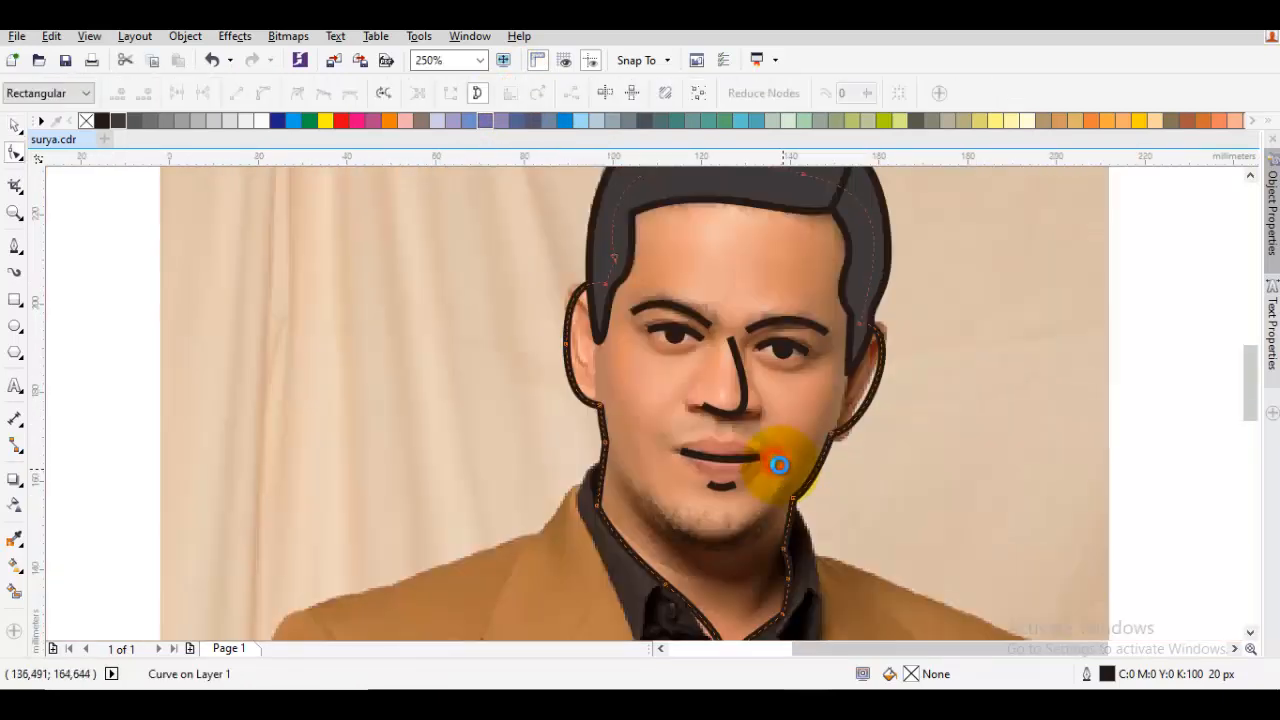
scroll(777, 461, "down", 2)
left_click(803, 375)
right_click(802, 371)
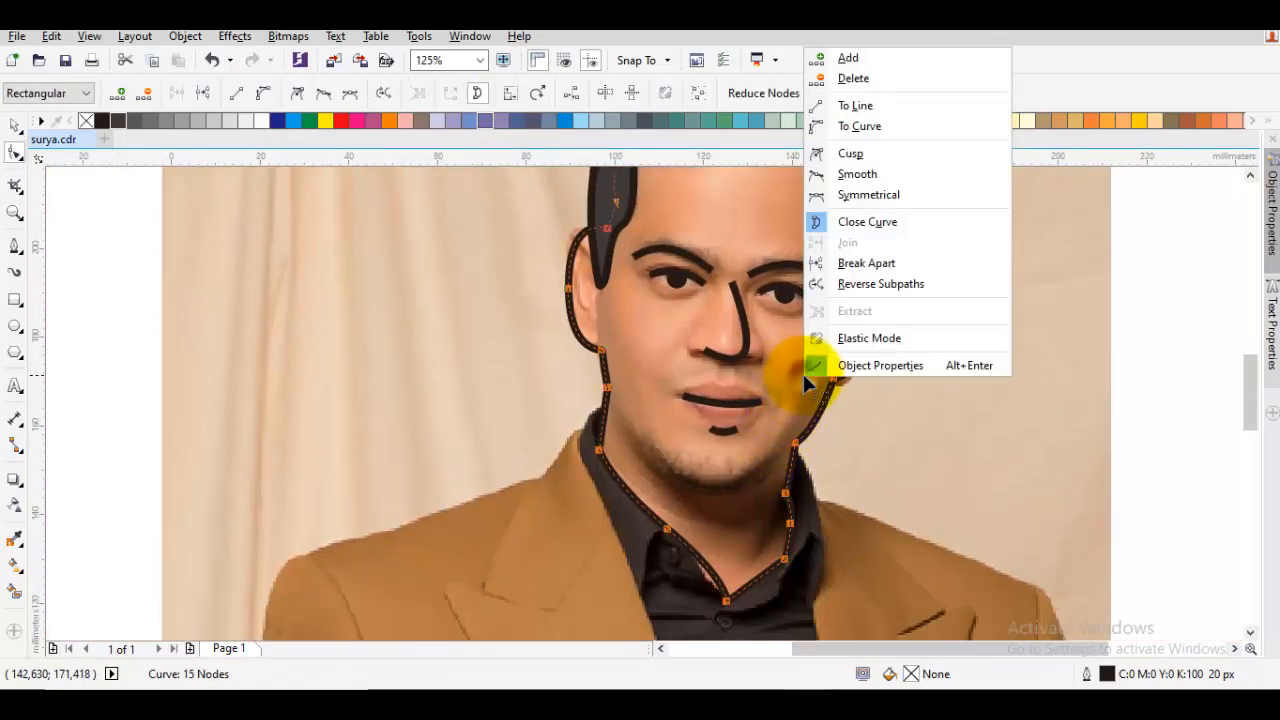
left_click(837, 151)
right_click(952, 258)
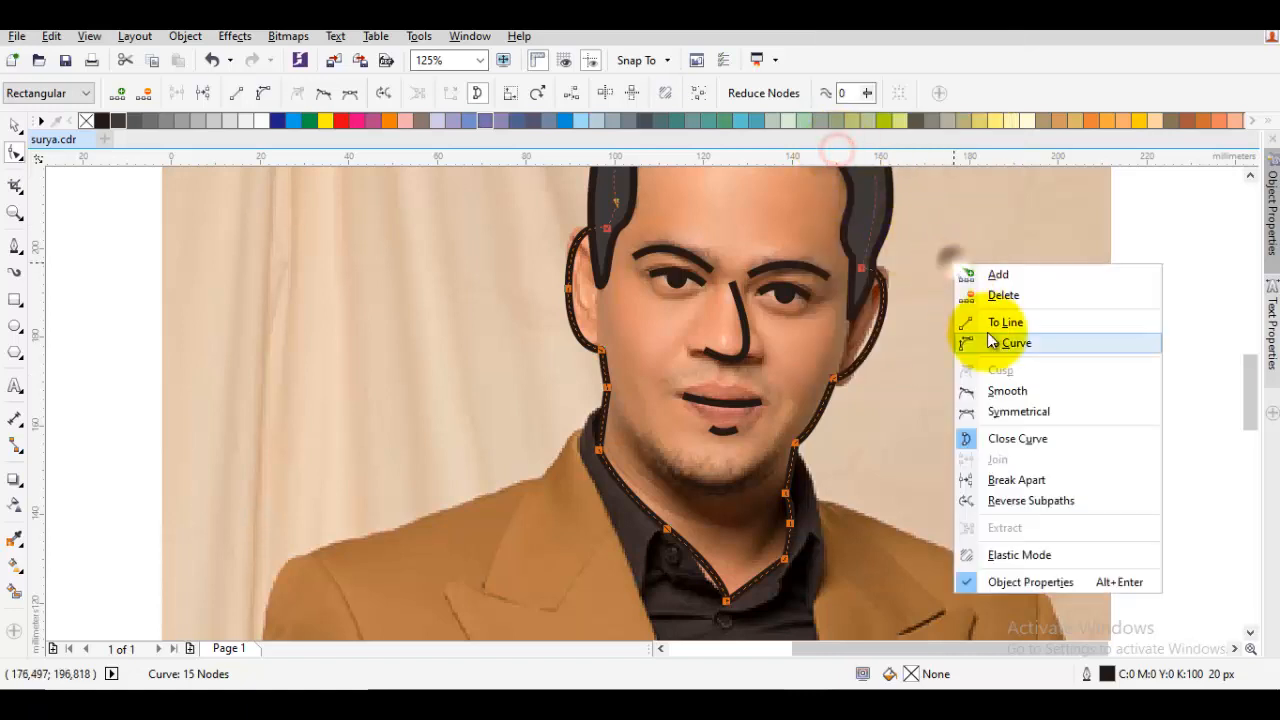
left_click(989, 349)
key("space")
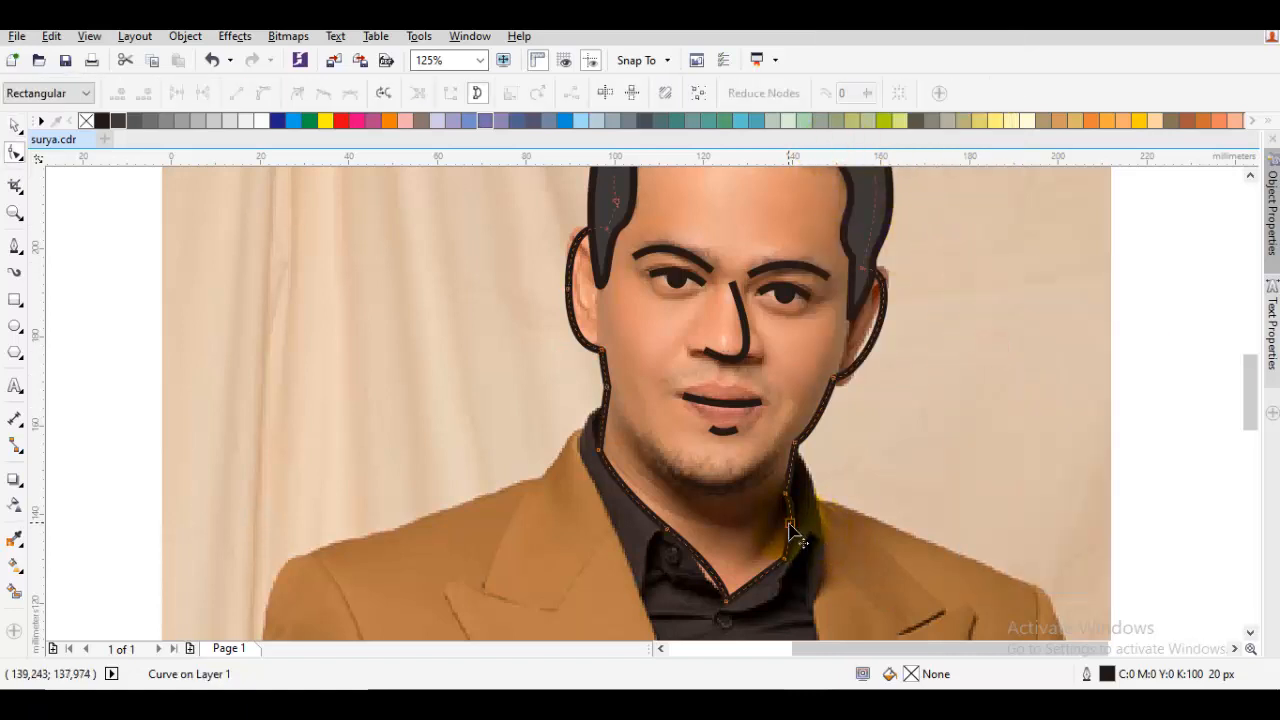
Delete the surplus nodes on the right side of the neck and along the left collar edge of the outline
left_click(789, 526)
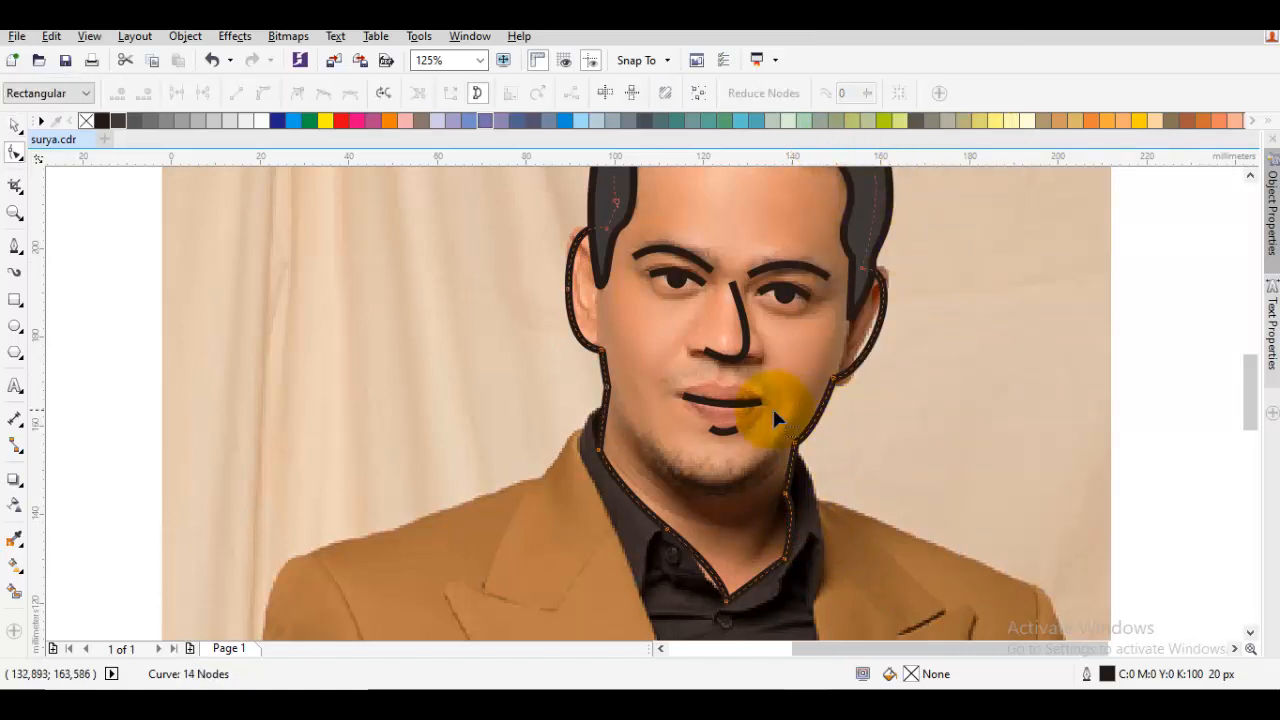
double_click(666, 528)
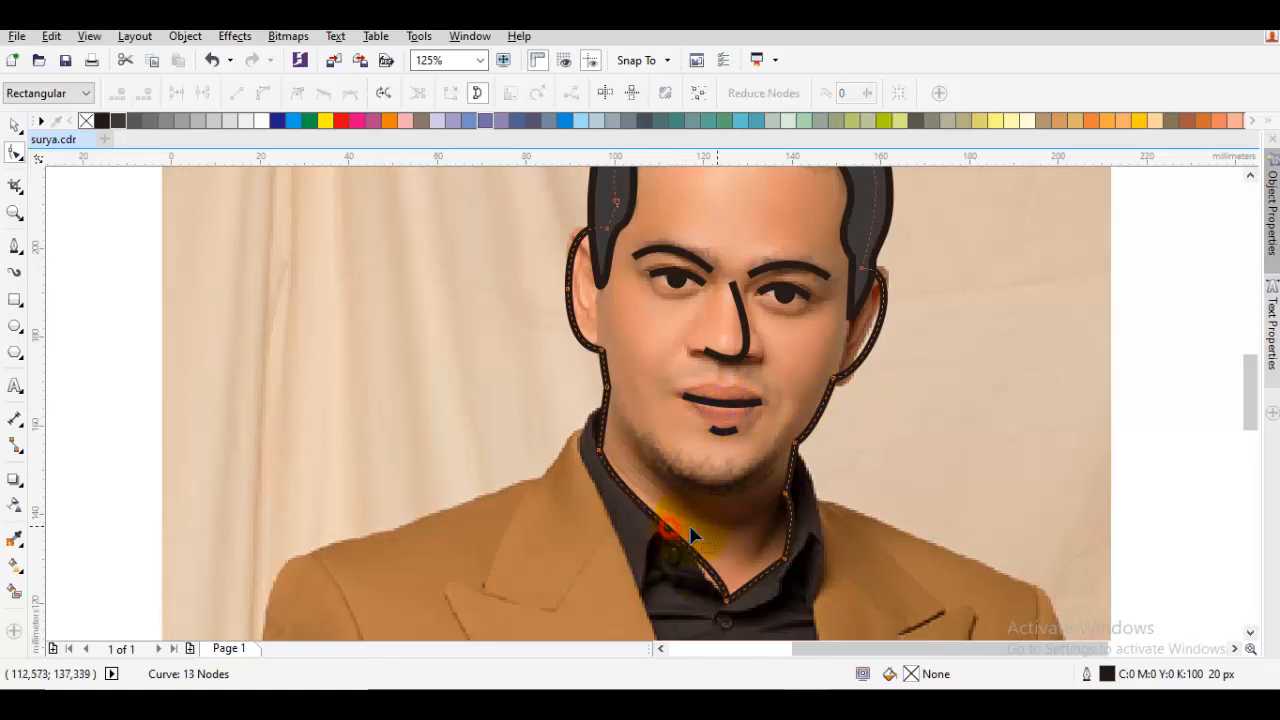
key("ctrl+a")
right_click(801, 387)
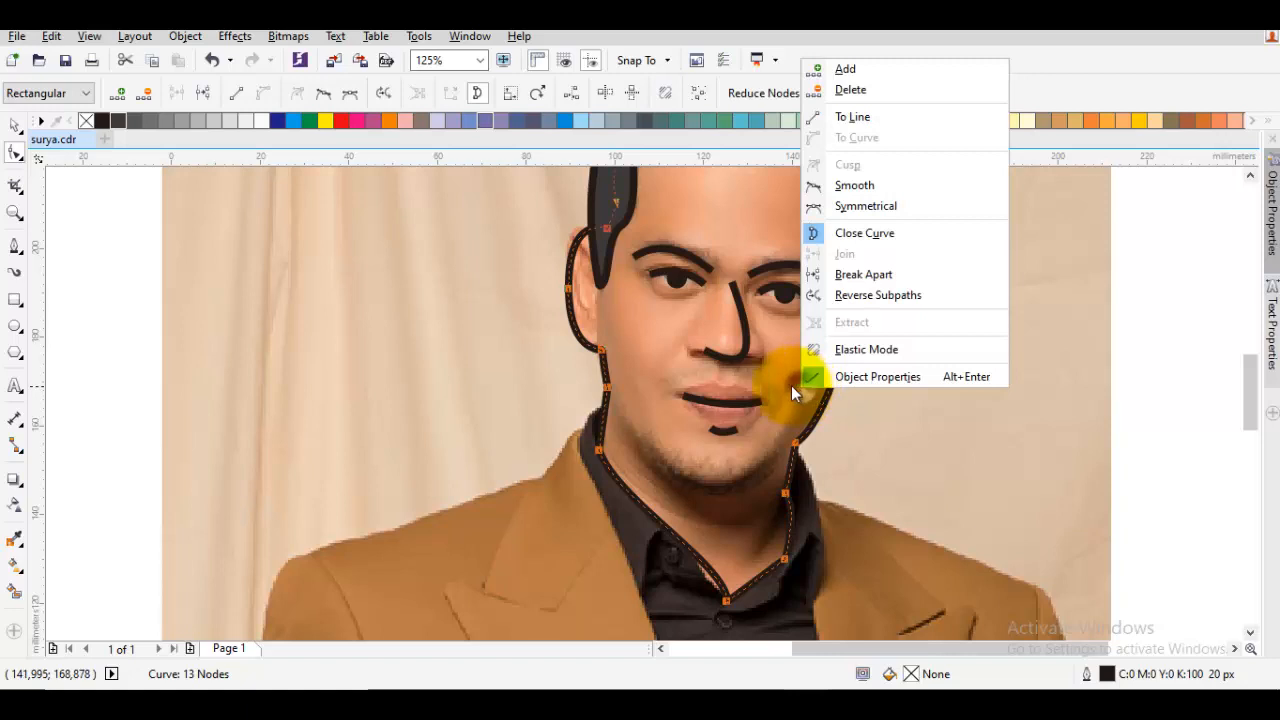
left_click(873, 441)
Adjust the curve handles of the right jaw segment between the earlobe and the neck corner to follow the jaw smoothly
scroll(812, 437, "up", 2)
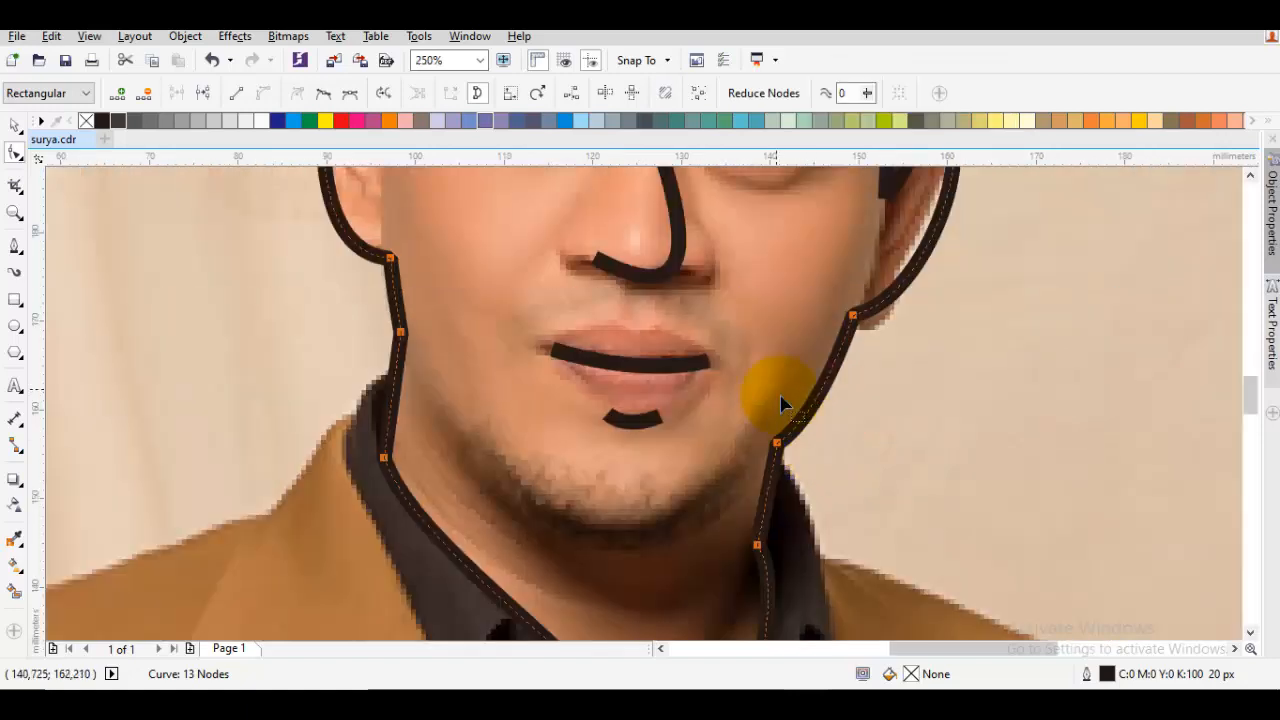
left_click(776, 390)
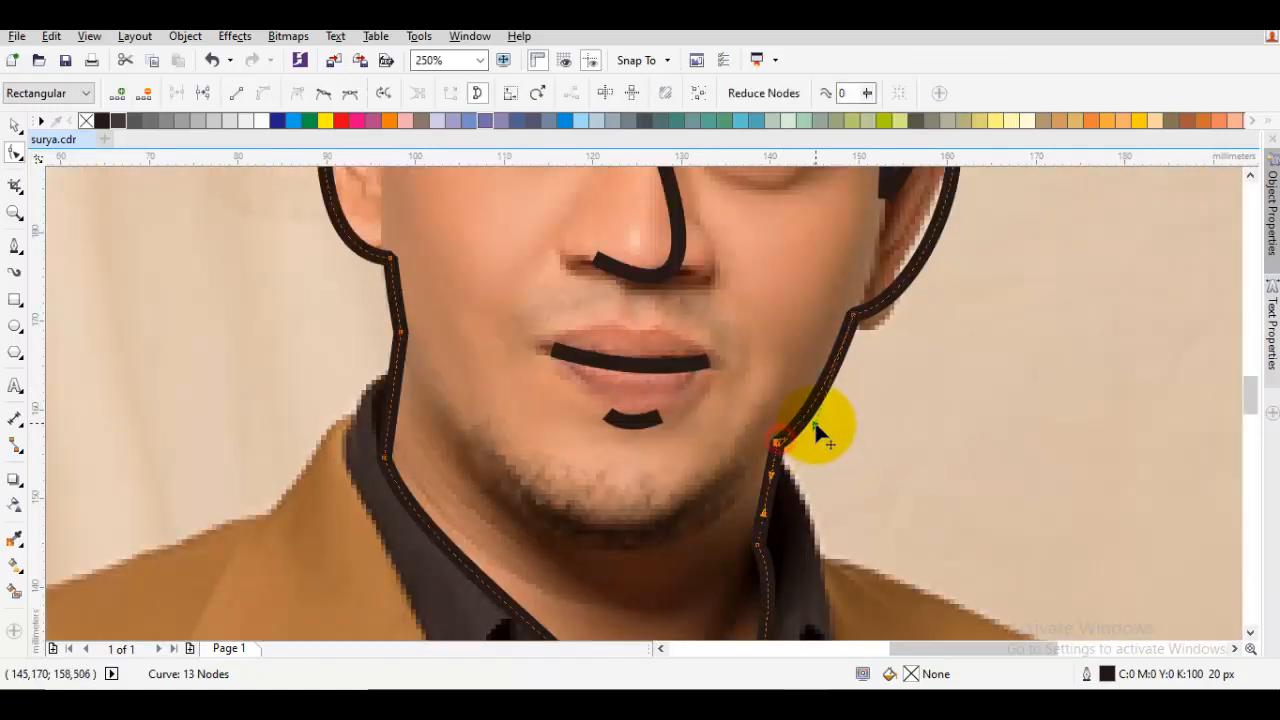
left_click_drag(814, 422, 826, 395)
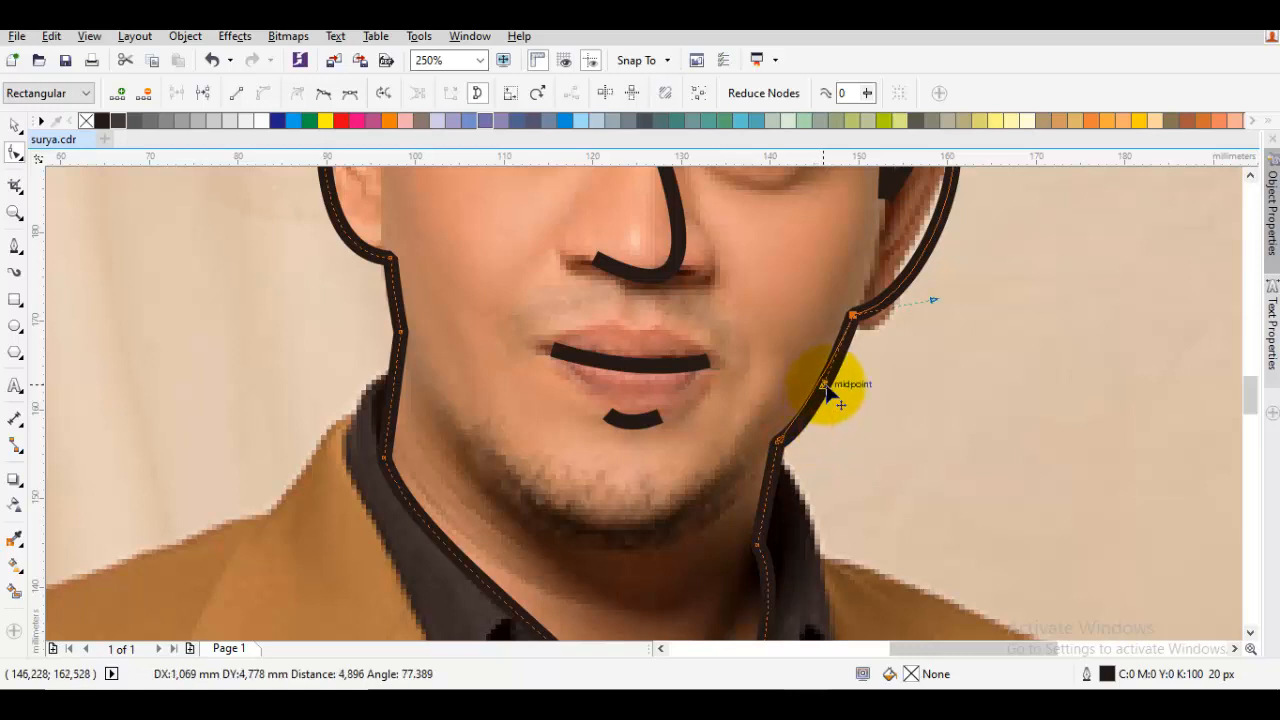
left_click_drag(662, 496, 757, 443)
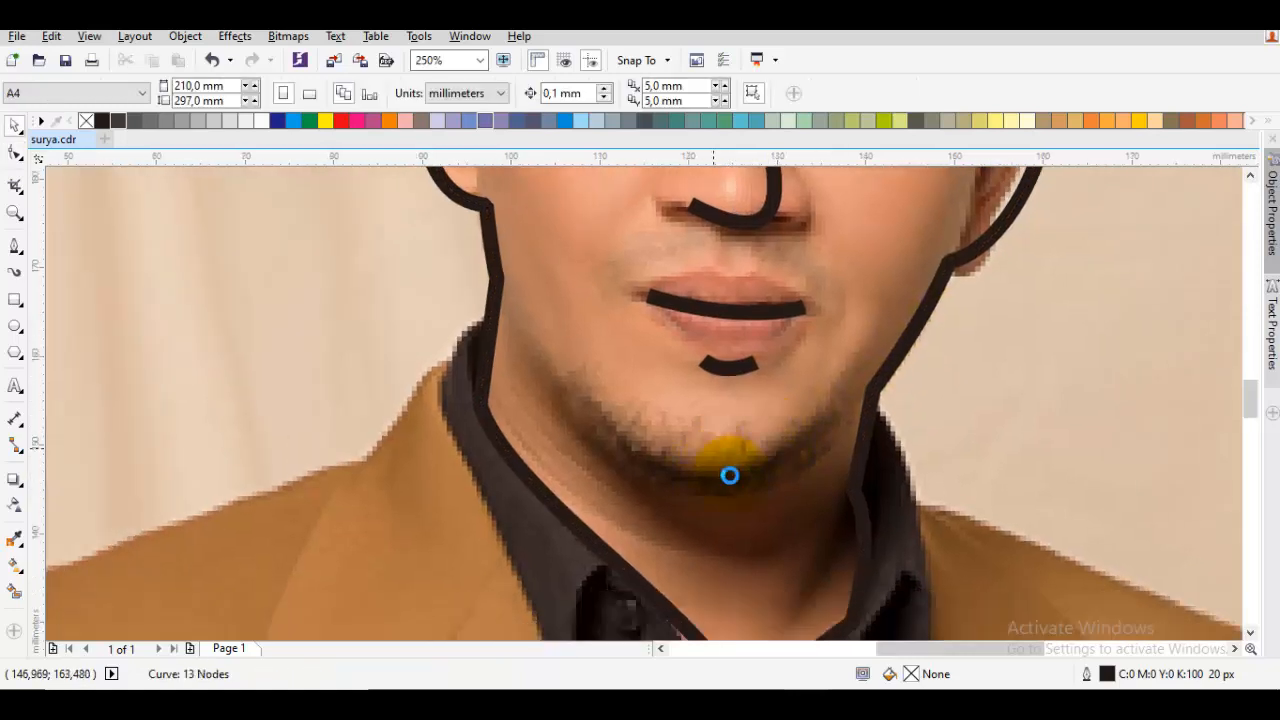
Draw a jawline curve from the lower left cheek under the chin to the right neck corner of the outline
key("F5")
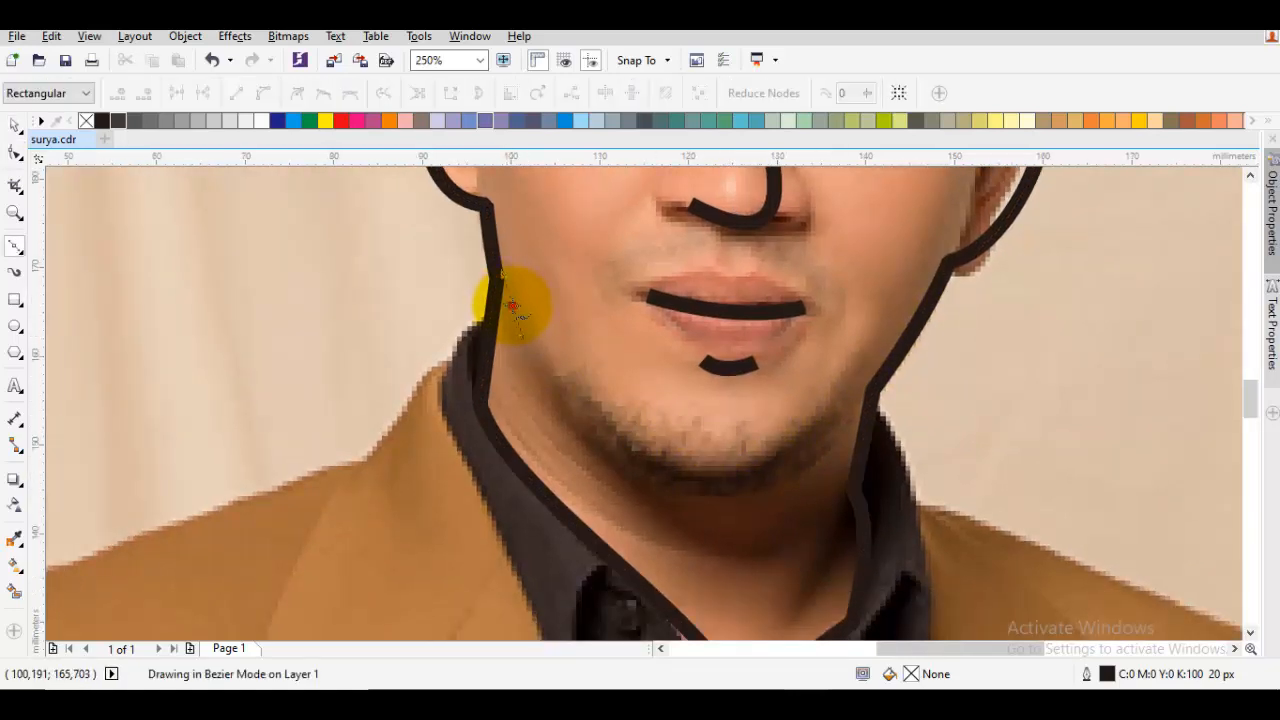
left_click(512, 305)
left_click_drag(795, 405, 771, 441)
mouse_move(848, 427)
left_mouse_down()
mouse_move(943, 305)
mouse_move(986, 281)
left_mouse_up()
key("space")
left_click(805, 447)
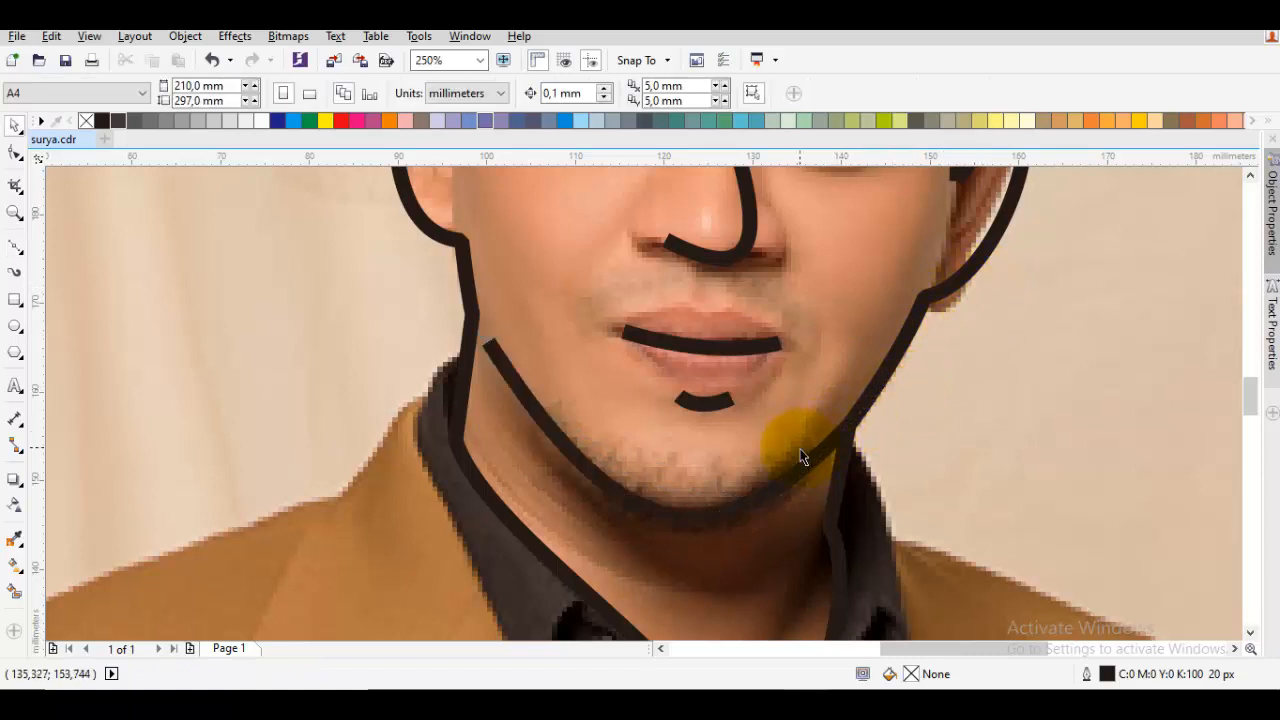
Shorten the jawline curve at its left end and adjust both handles so it follows the underside of the chin
double_click(800, 448)
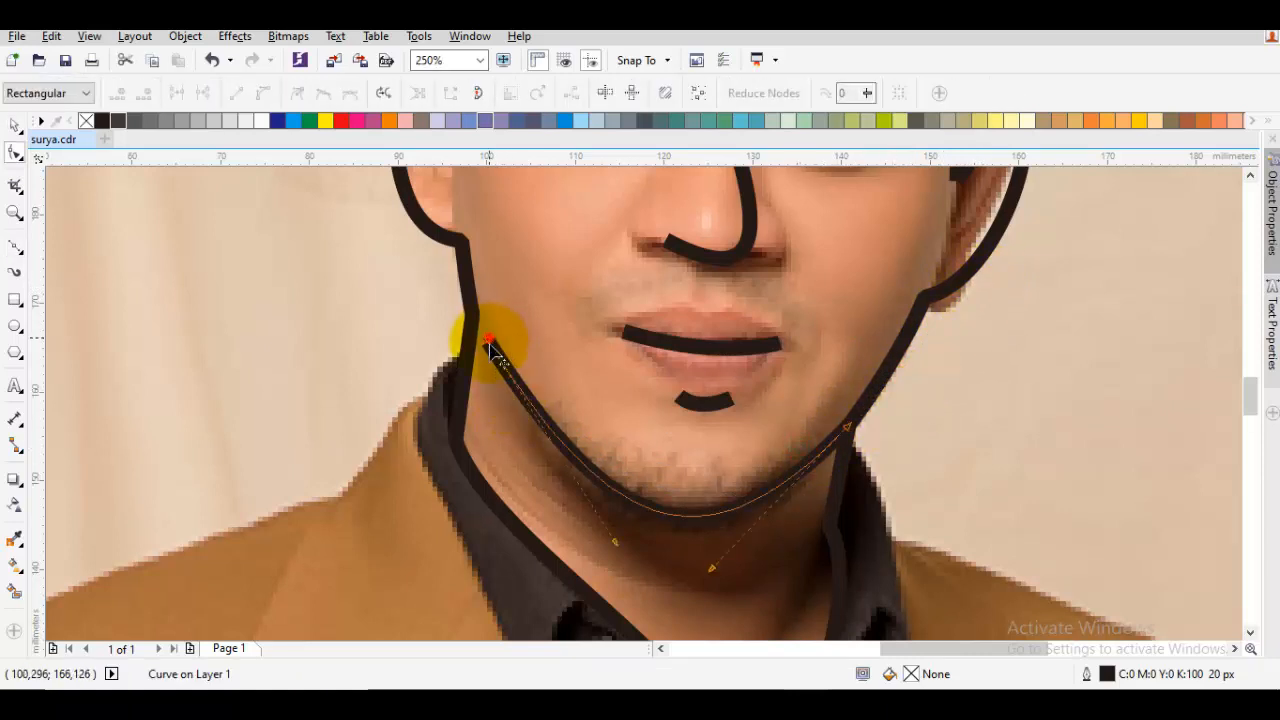
left_click_drag(489, 345, 512, 372)
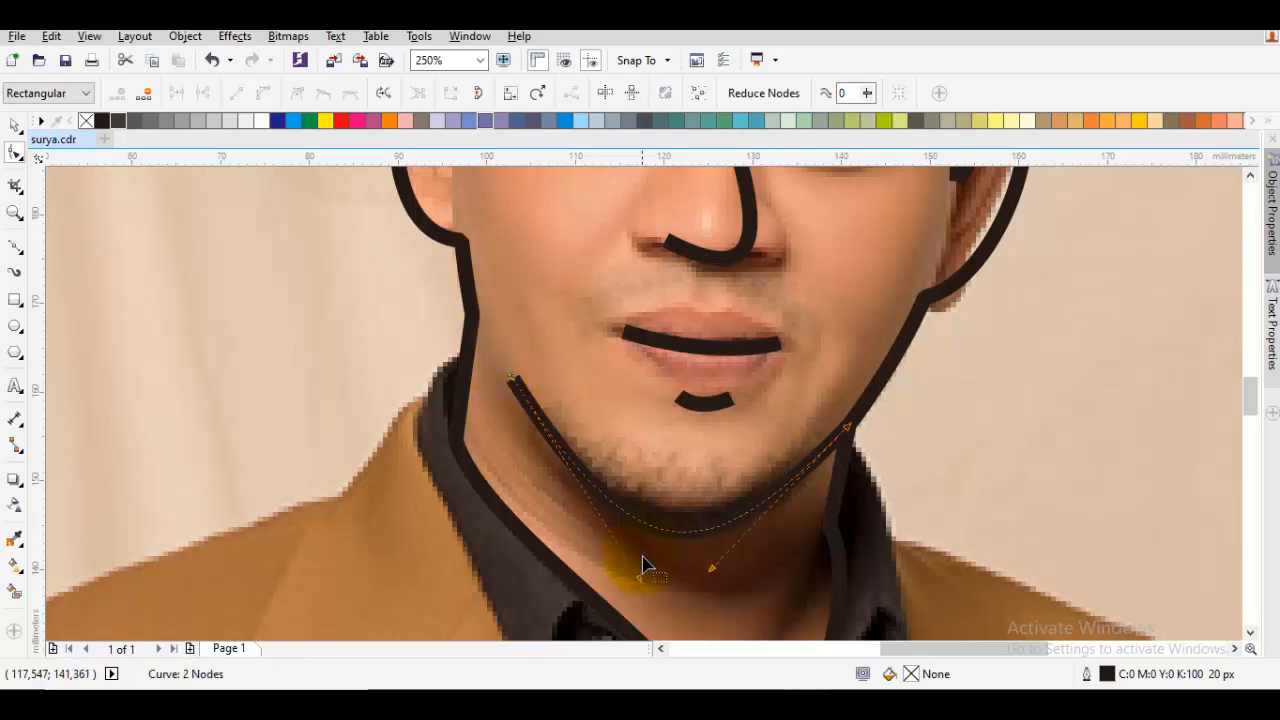
left_click_drag(640, 581, 590, 525)
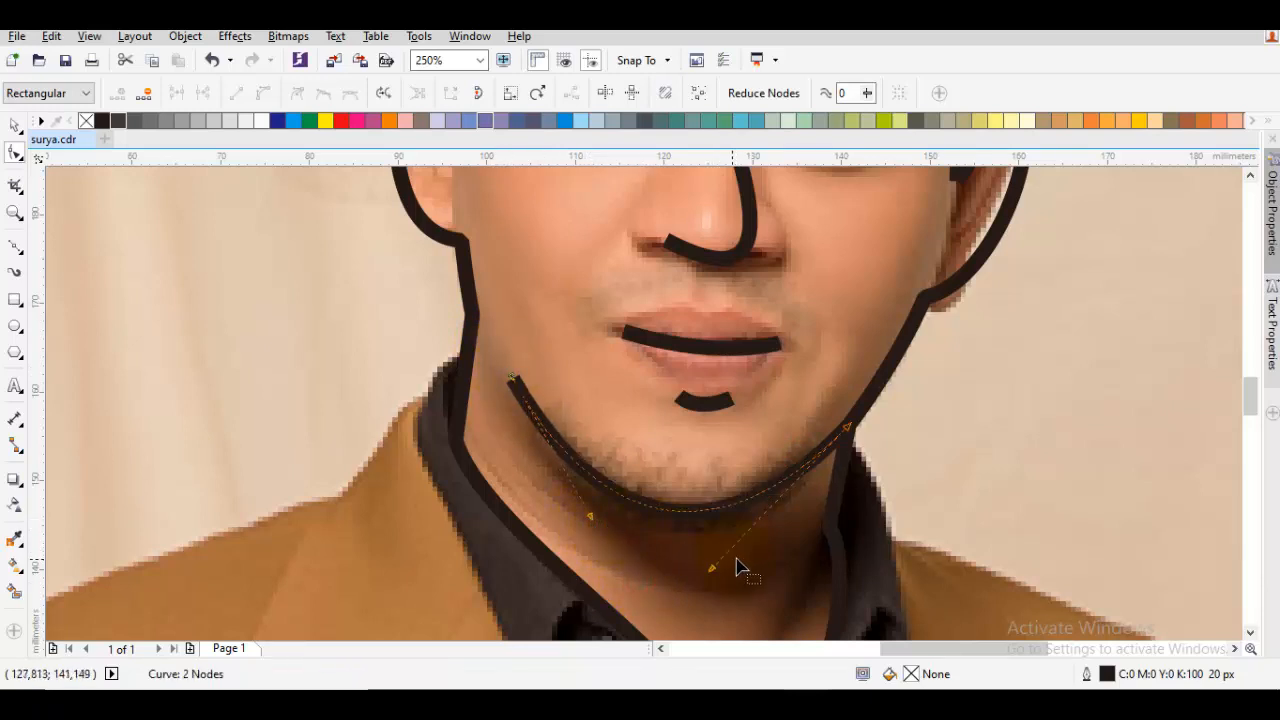
left_click_drag(713, 578, 776, 536)
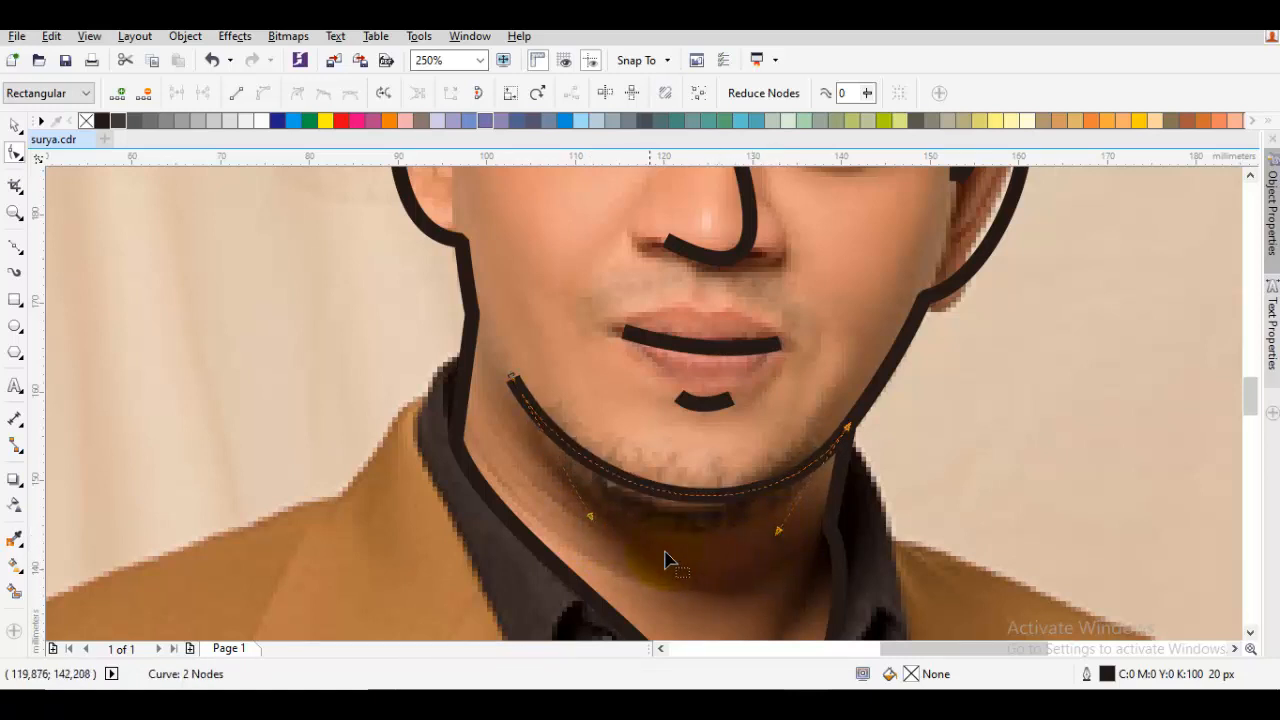
left_click_drag(590, 522, 600, 547)
key("space")
Try a light peach fill on the face outline, and undo it
scroll(588, 432, "down", 5)
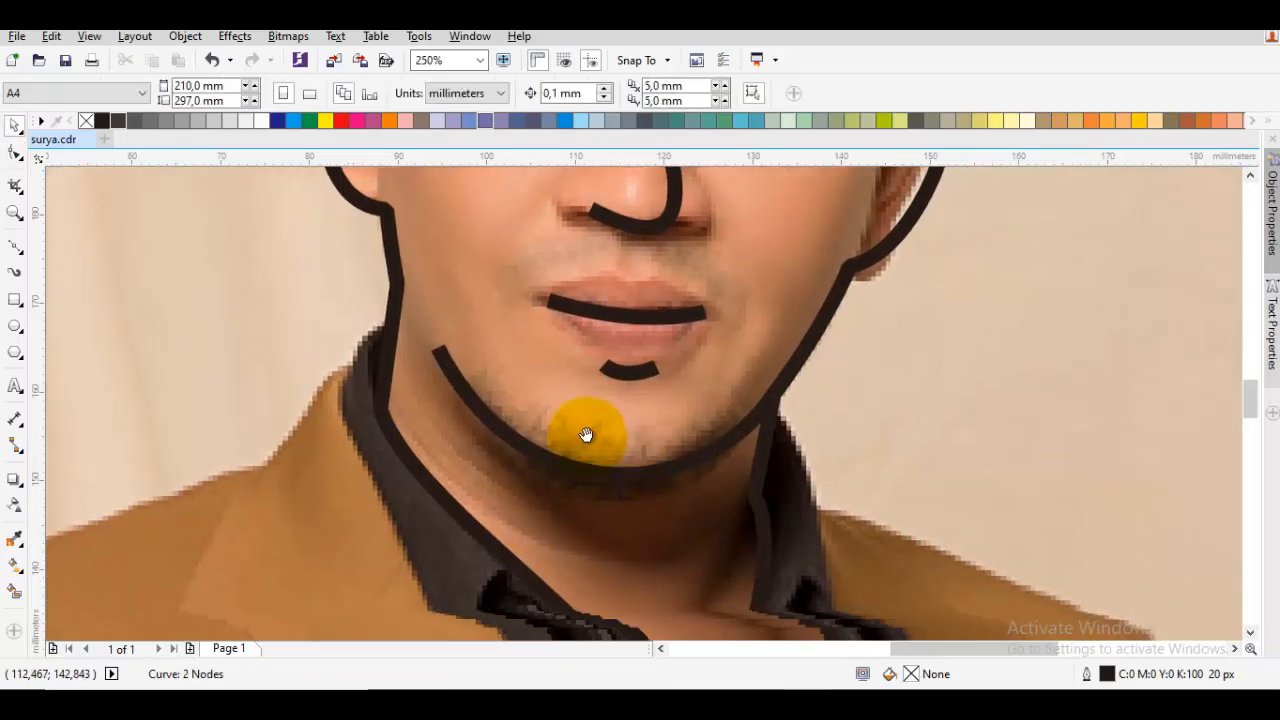
scroll(599, 440, "up", 2)
scroll(599, 440, "down", 2)
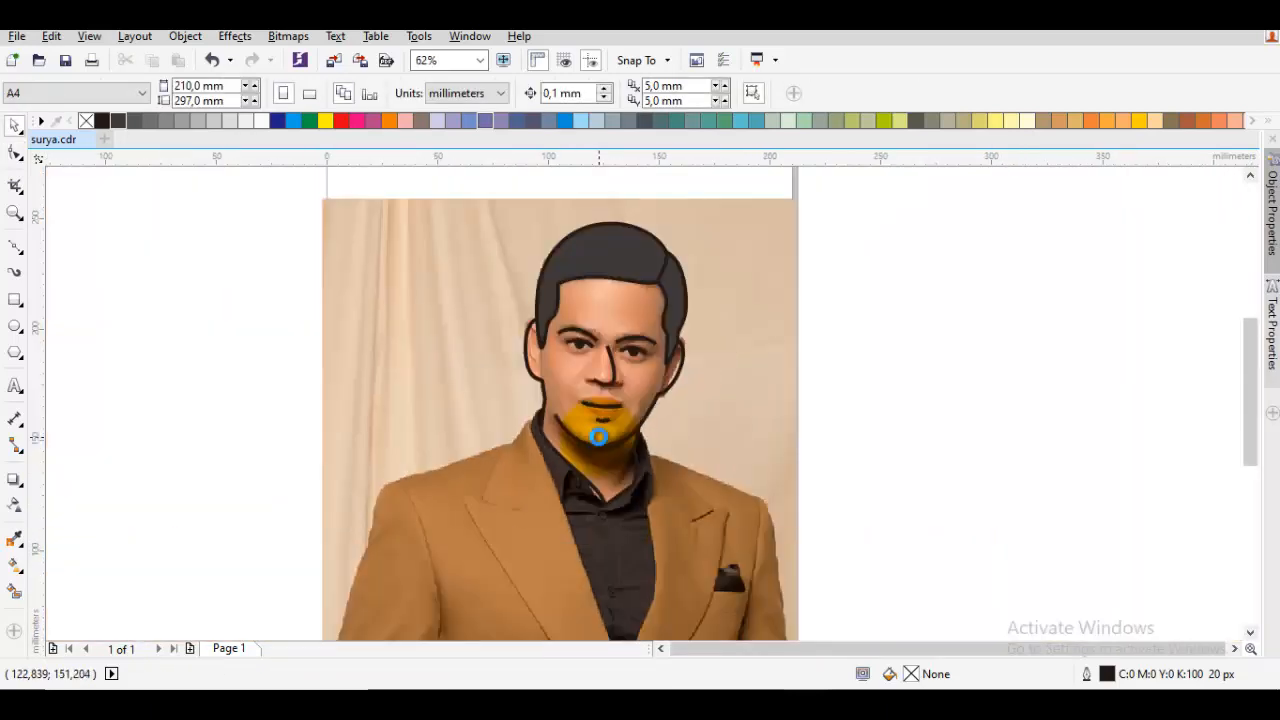
left_click(616, 476)
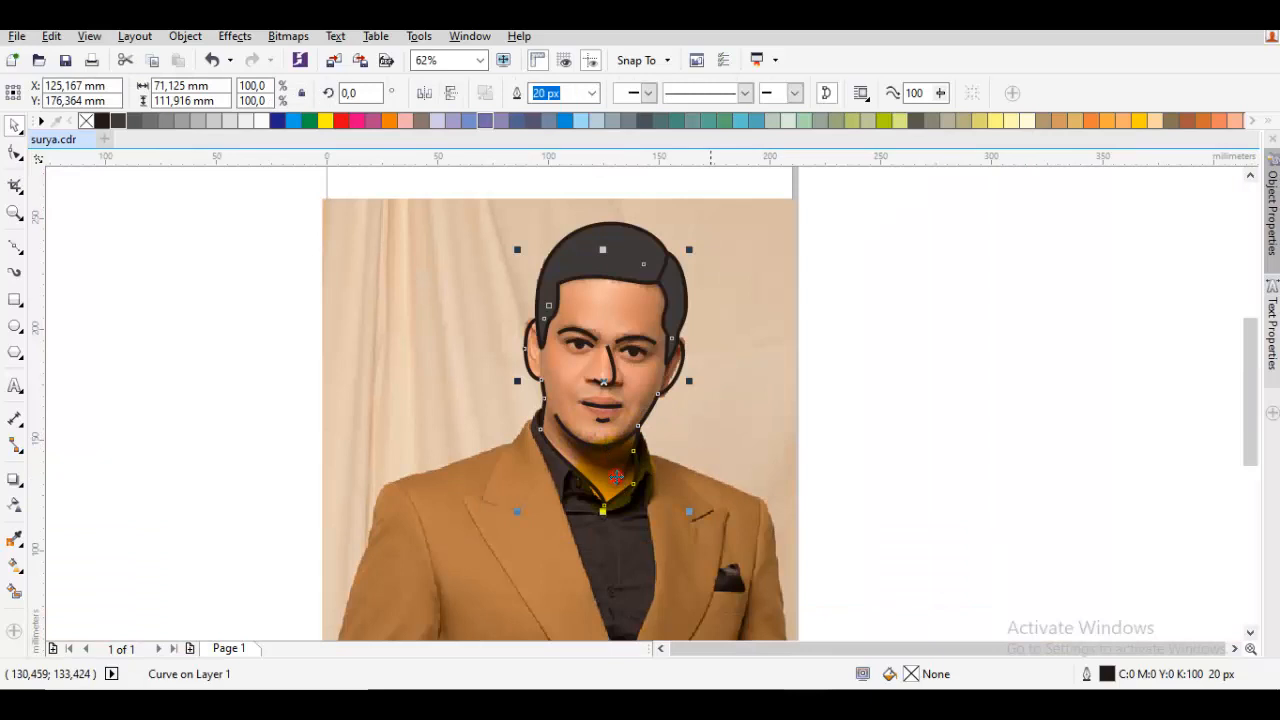
left_click(1152, 121)
left_click(1048, 306)
scroll(684, 428, "up", 2)
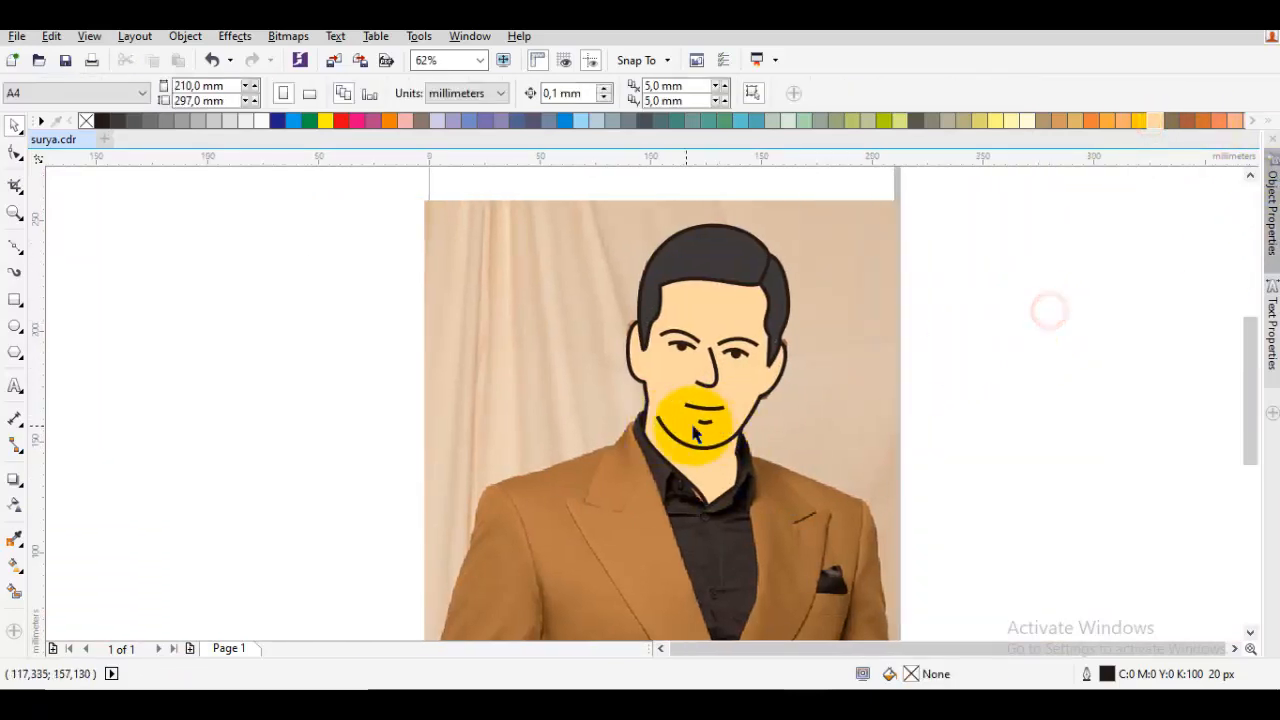
key("ctrl+z")
Draw a closed two-node shadow shape along the underside of the chin, about 33 by 11 mm
scroll(681, 425, "up", 2)
key("F10")
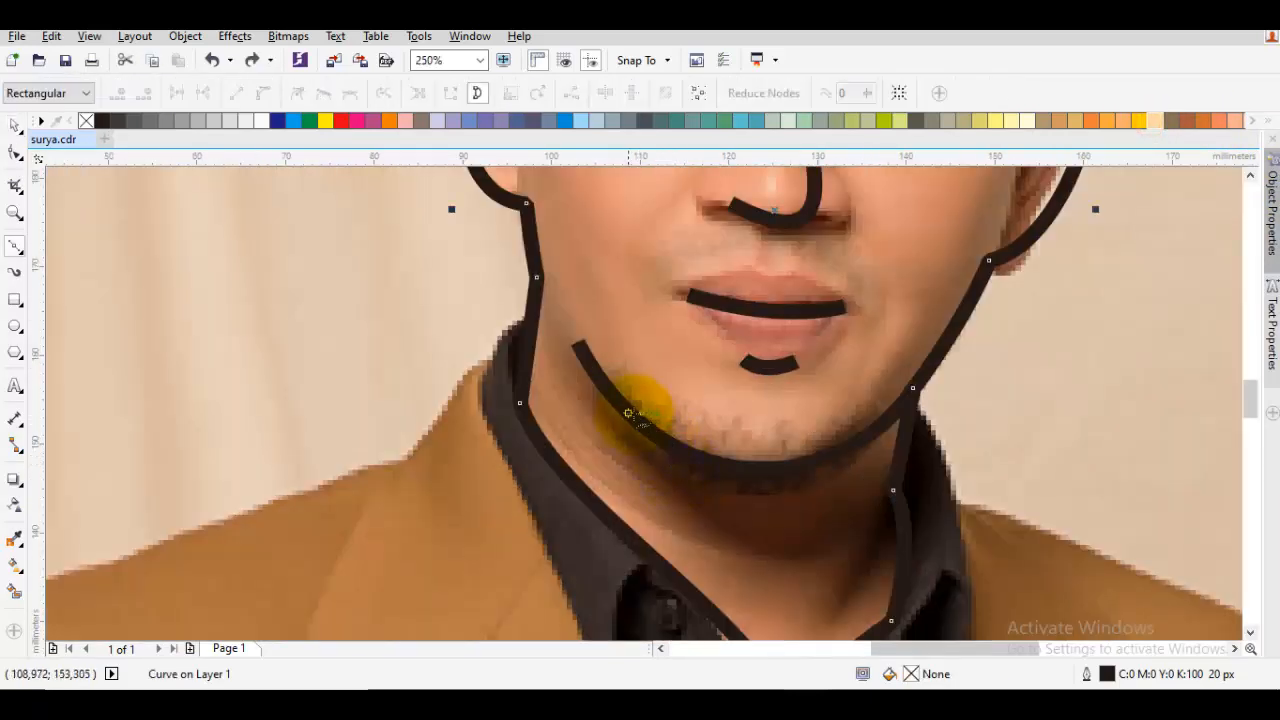
left_click_drag(613, 394, 697, 450)
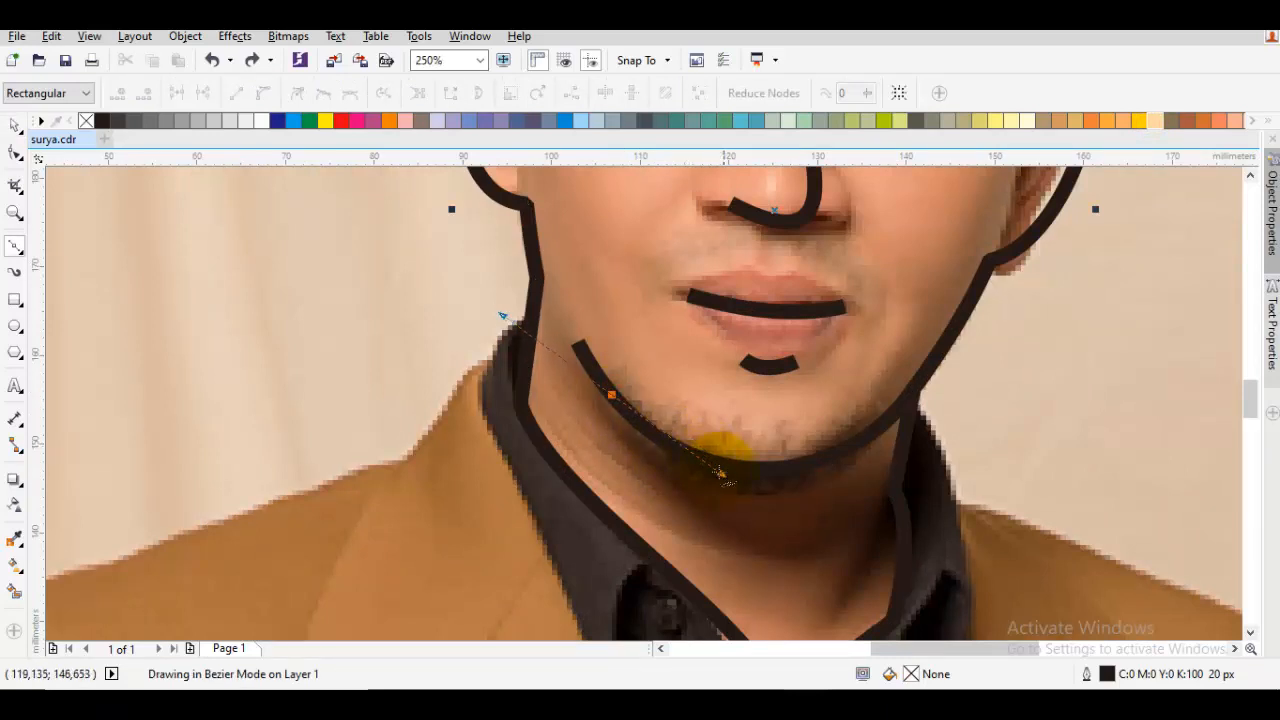
left_click_drag(737, 487, 752, 487)
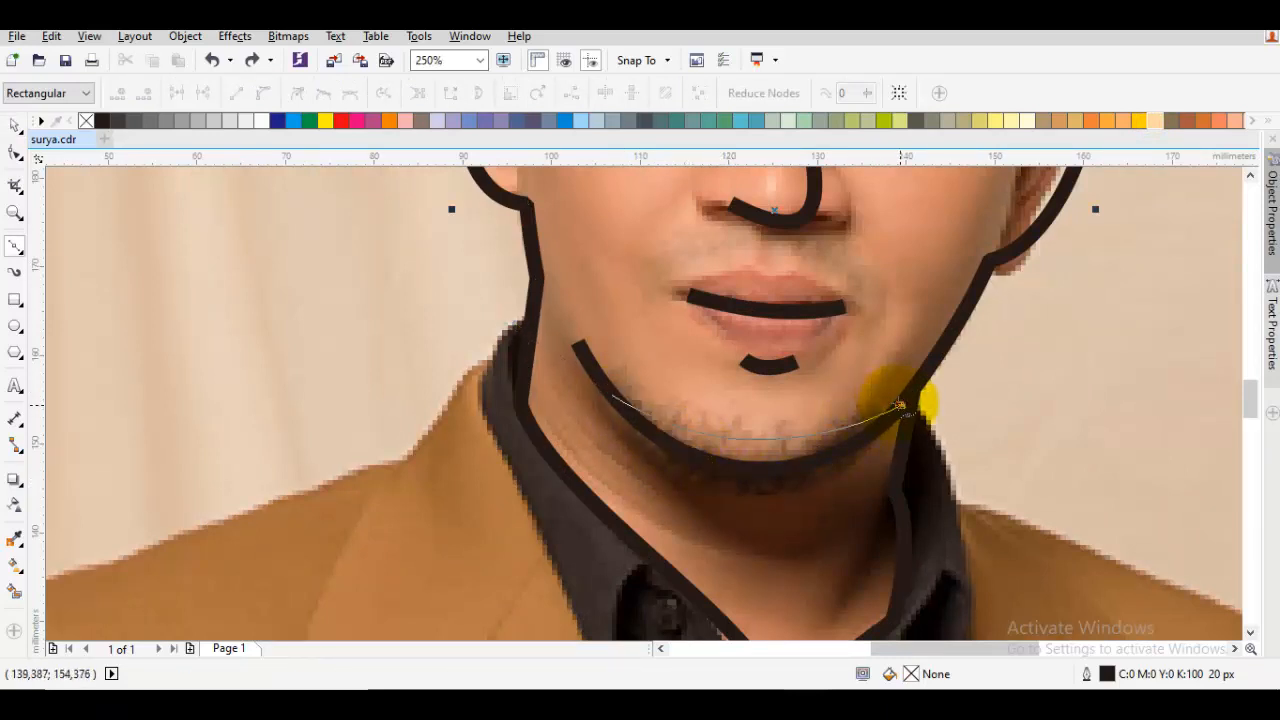
left_click(899, 404)
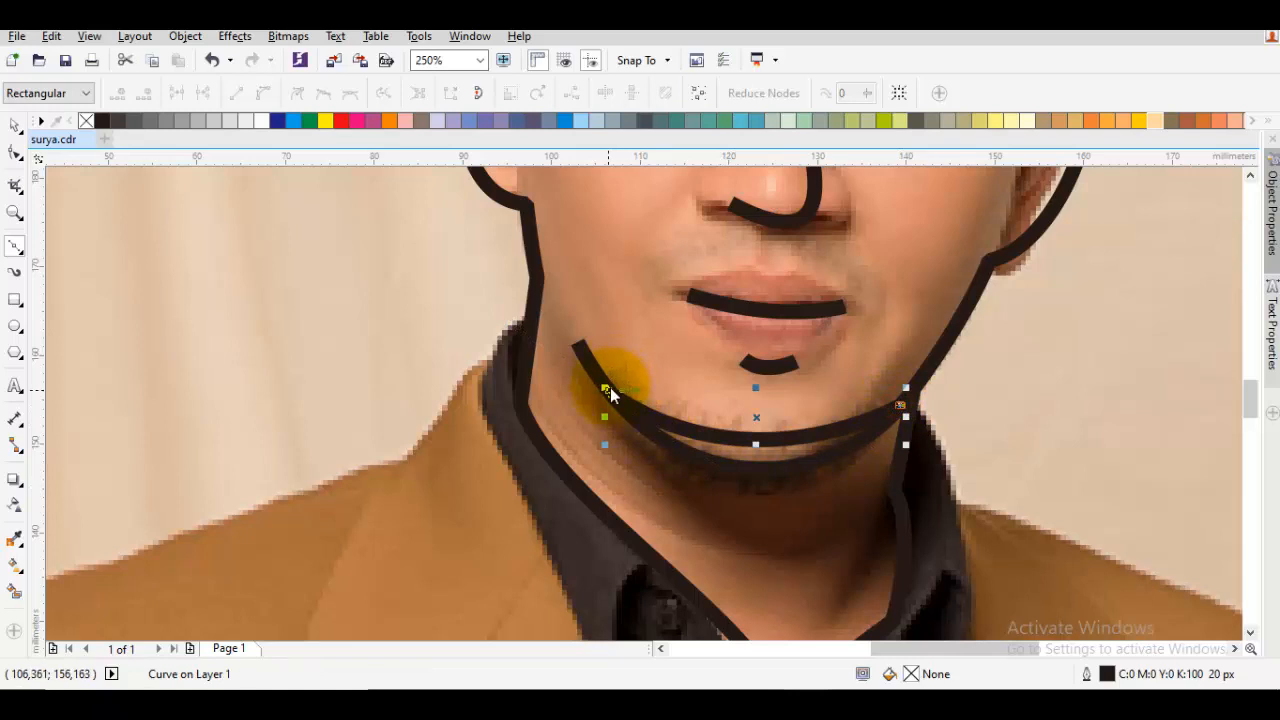
mouse_move(612, 398)
left_mouse_down()
mouse_move(744, 590)
mouse_move(737, 612)
left_mouse_up()
key("space")
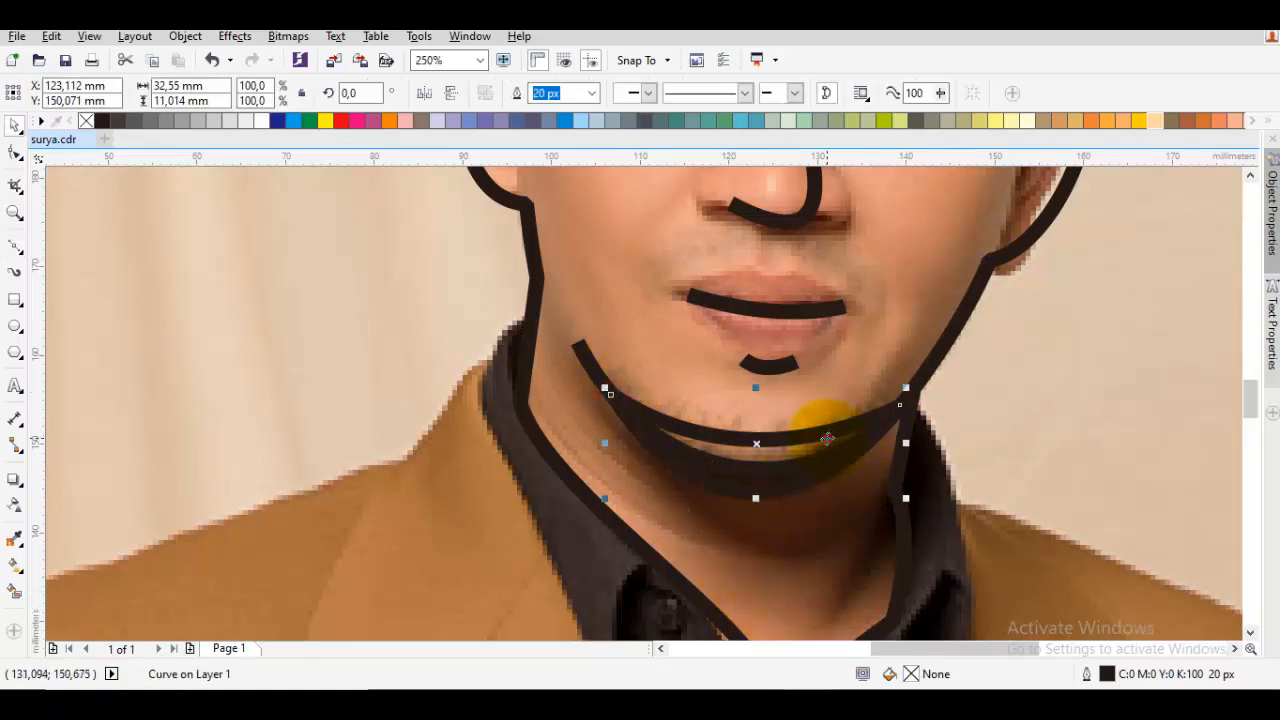
Adjust the chin shadow's curve handles so its upper edge follows the jawline, and fill the shape with dark grey
key("F10")
left_click(900, 407)
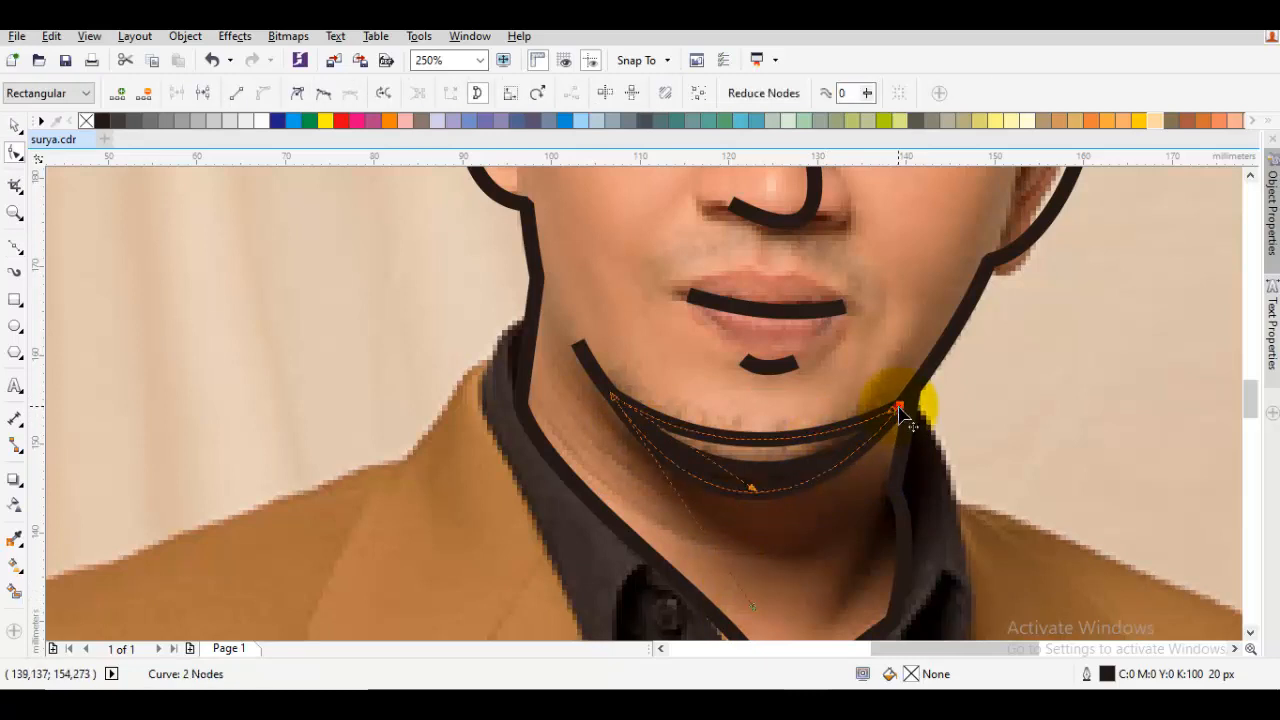
left_click_drag(753, 493, 772, 515)
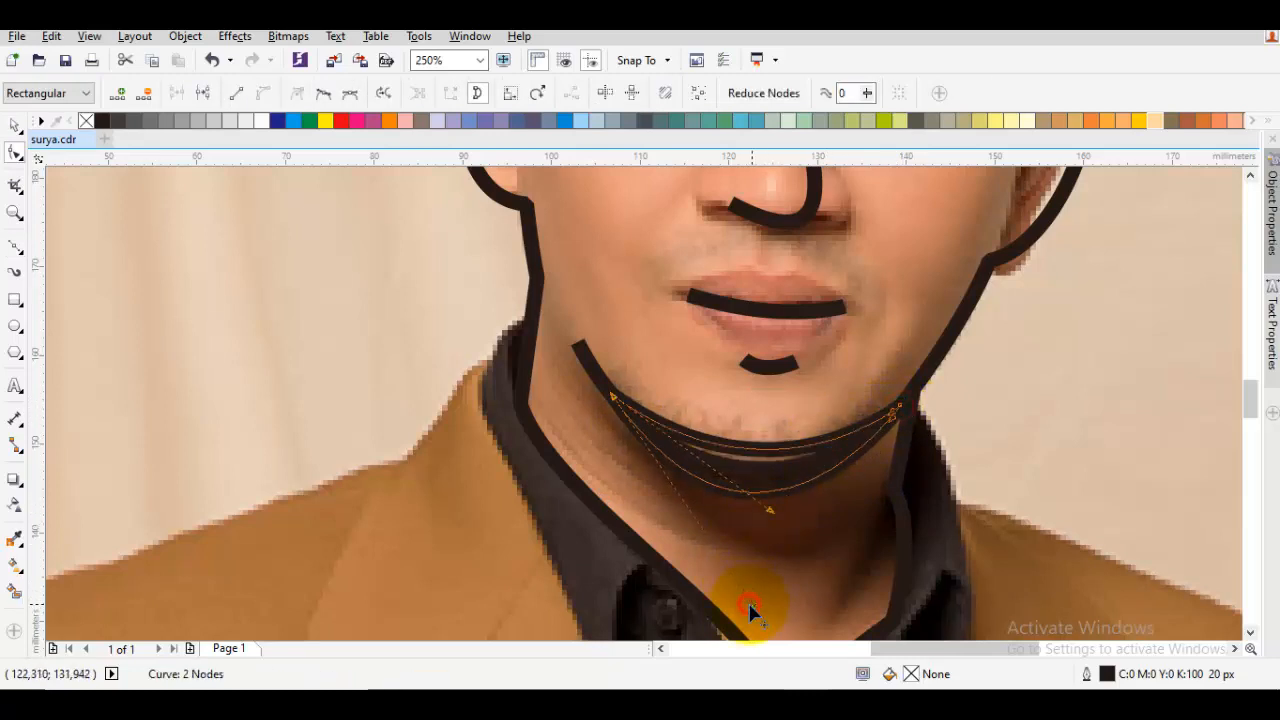
left_click_drag(750, 605, 762, 607)
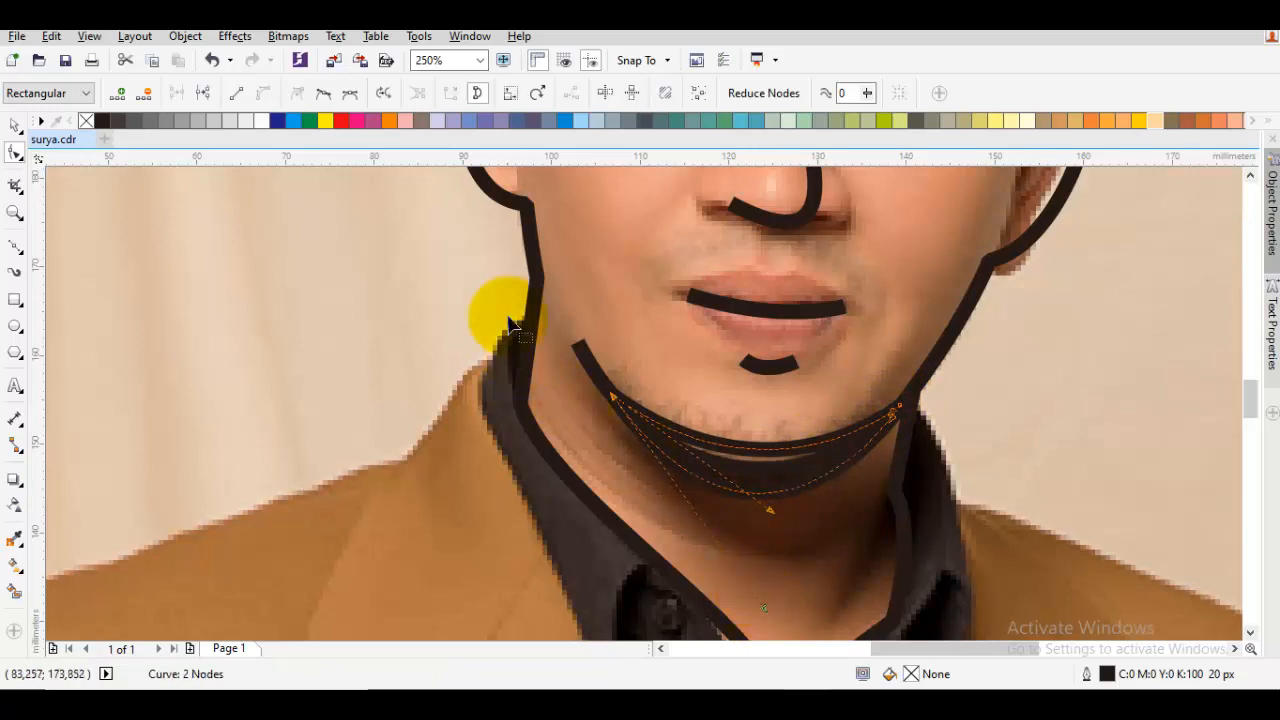
key("space")
left_click(118, 120)
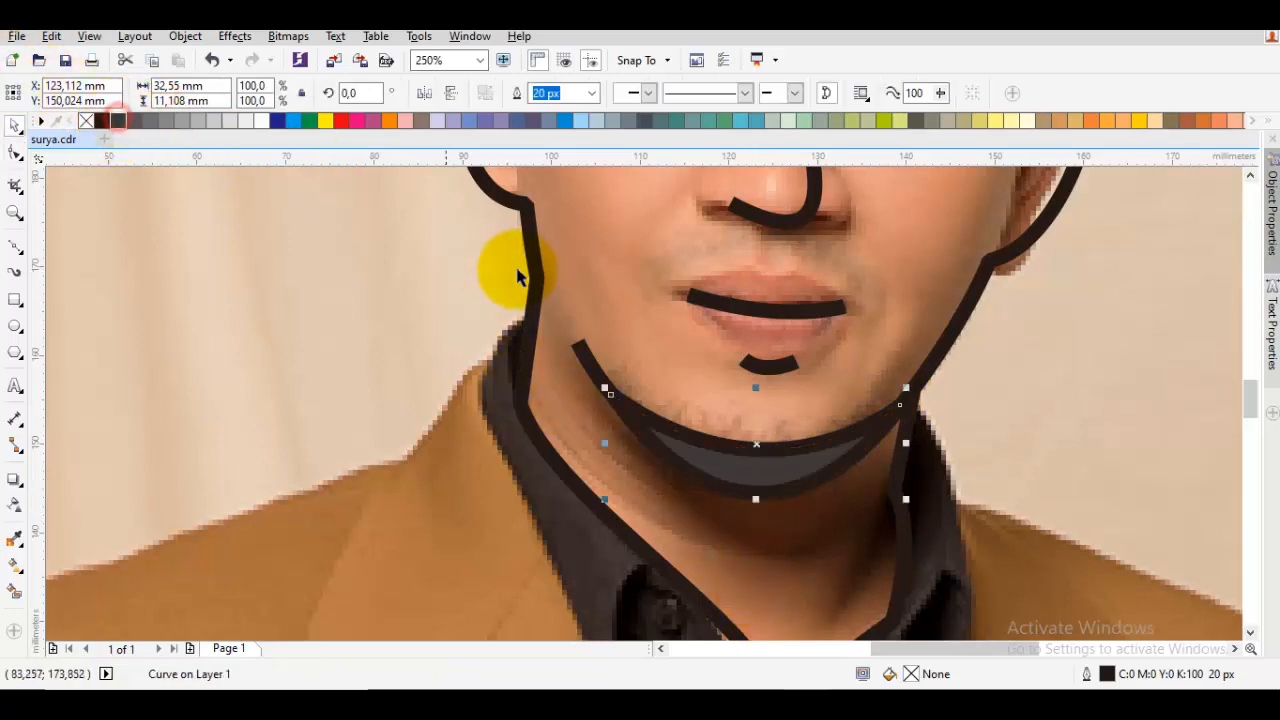
key("F10")
scroll(570, 406, "down", 2)
key("space")
key("Escape")
left_click_drag(569, 318, 554, 400)
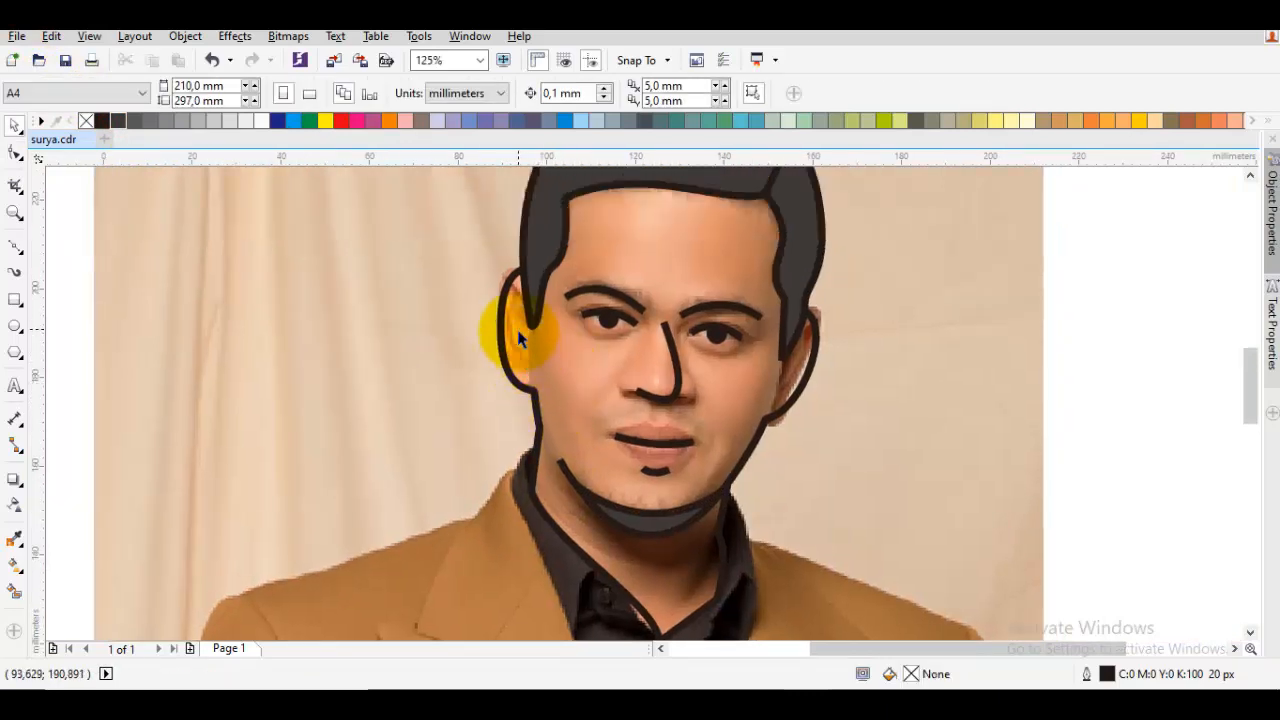
Draw a curved inner-ear line inside the left ear, from its lower cheek side up to the edge of the hair
scroll(518, 340, "up", 2)
key("F5")
left_click_drag(539, 402, 489, 390)
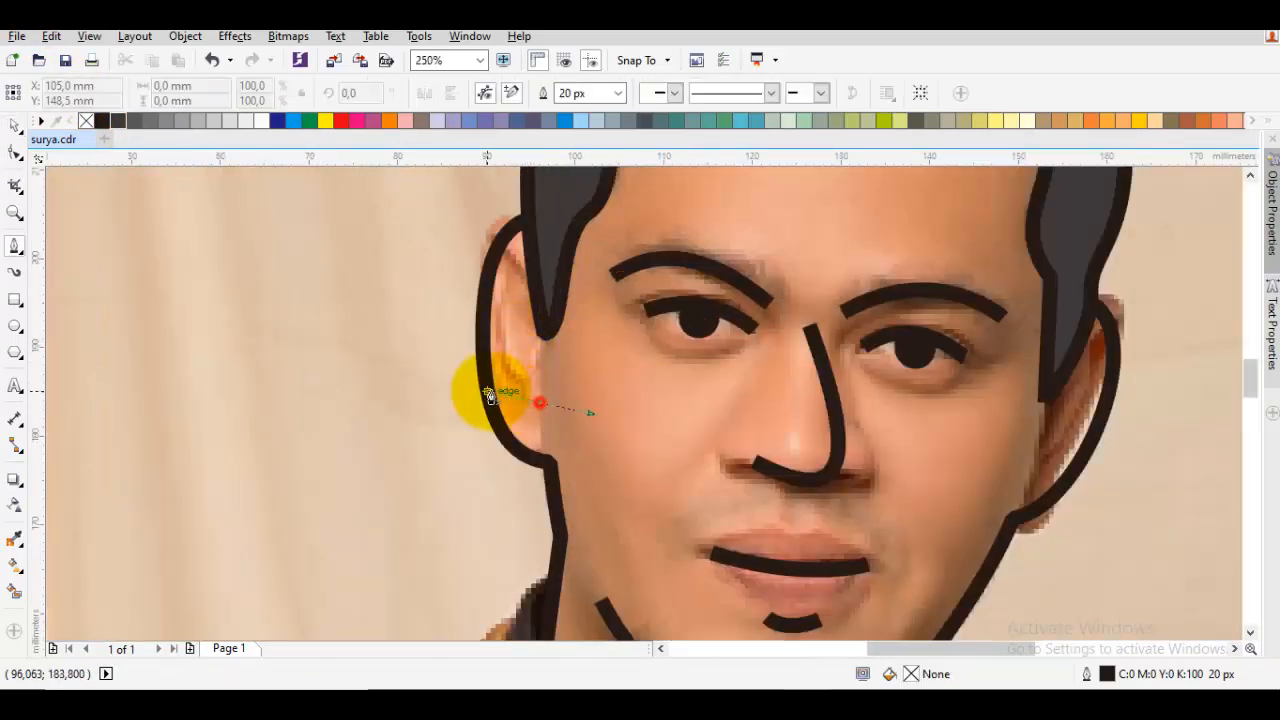
mouse_move(543, 290)
left_mouse_down()
mouse_move(583, 338)
mouse_move(566, 295)
left_mouse_up()
key("space")
key("Escape")
Draw a curved inner-ear line about 7 by 13 mm inside the right ear, from the cheek side up to the hair
left_click_drag(1081, 398, 951, 404)
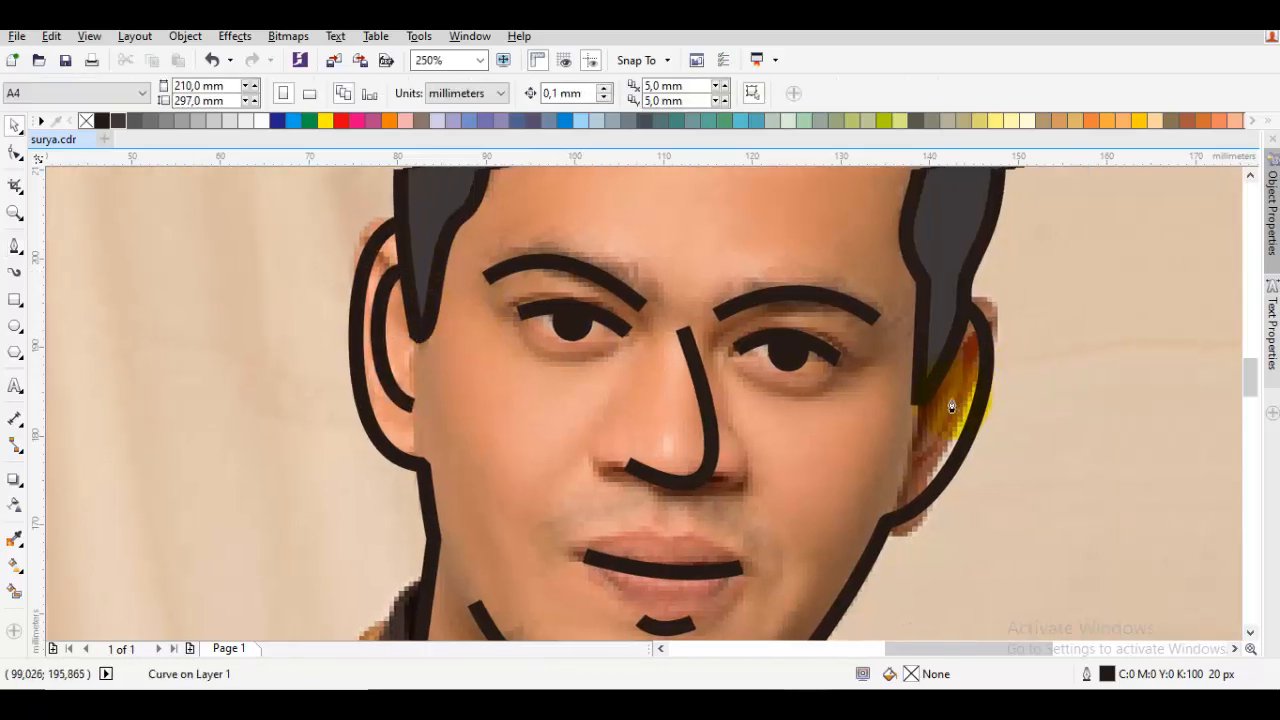
key("space")
left_click_drag(905, 460, 962, 447)
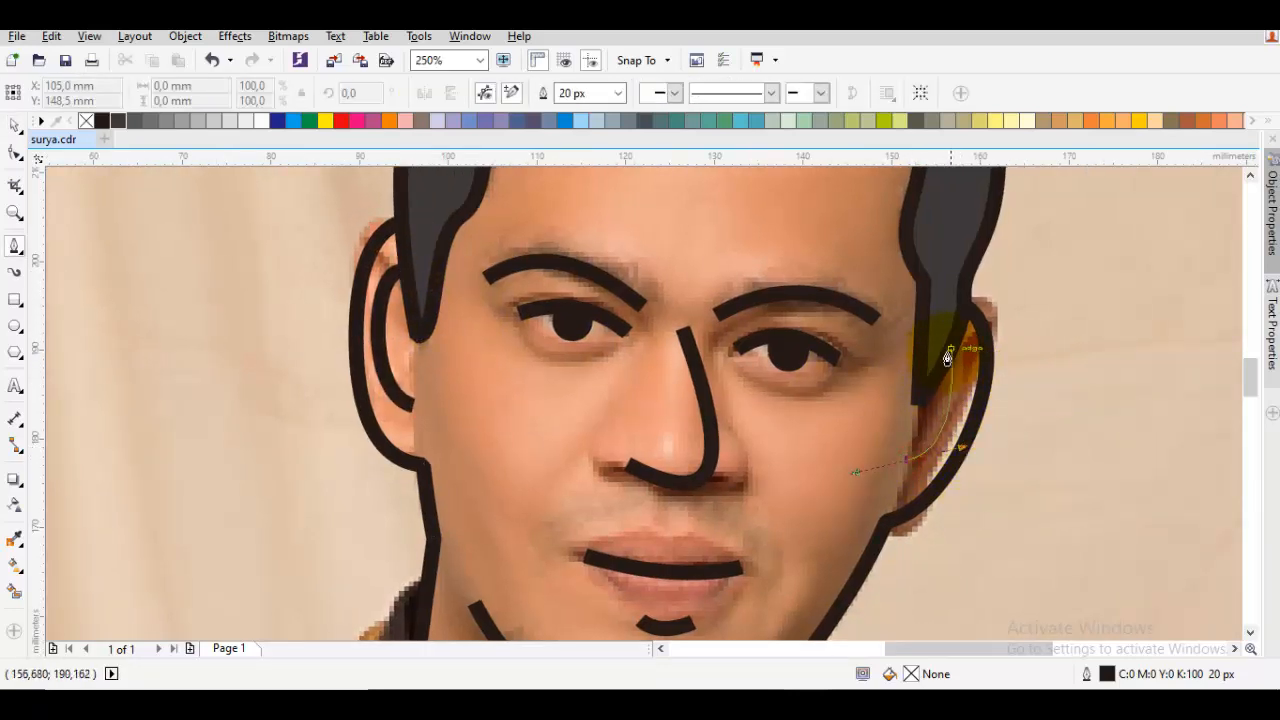
left_click_drag(953, 348, 921, 361)
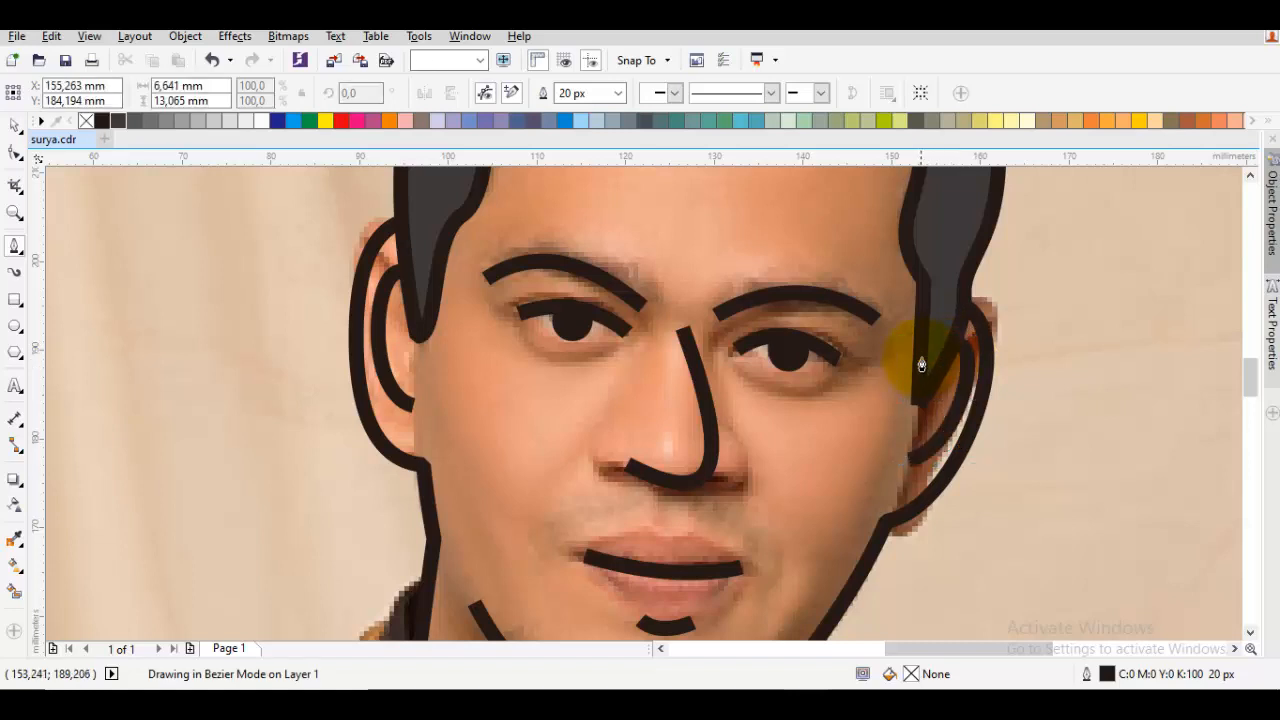
key("space")
key("Escape")
Fill the face outline with light peach, C:0 M:24 Y:28 K:0
left_click(826, 469)
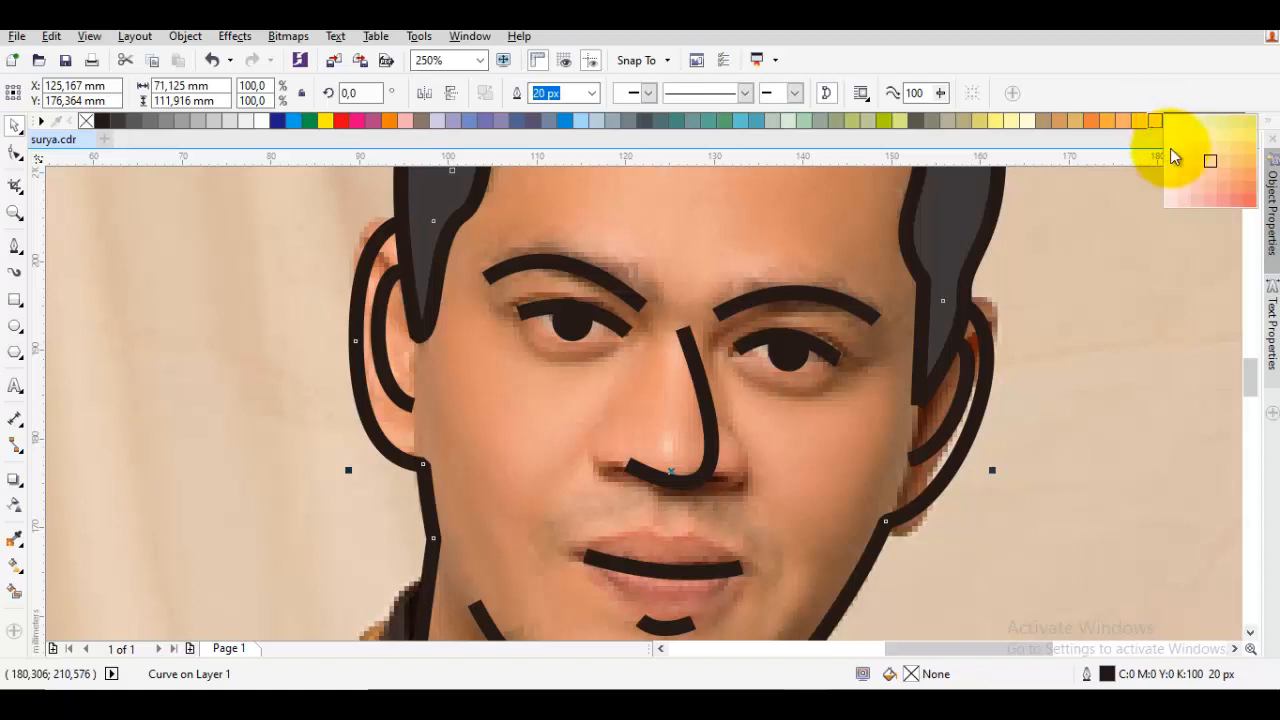
left_click(1198, 176)
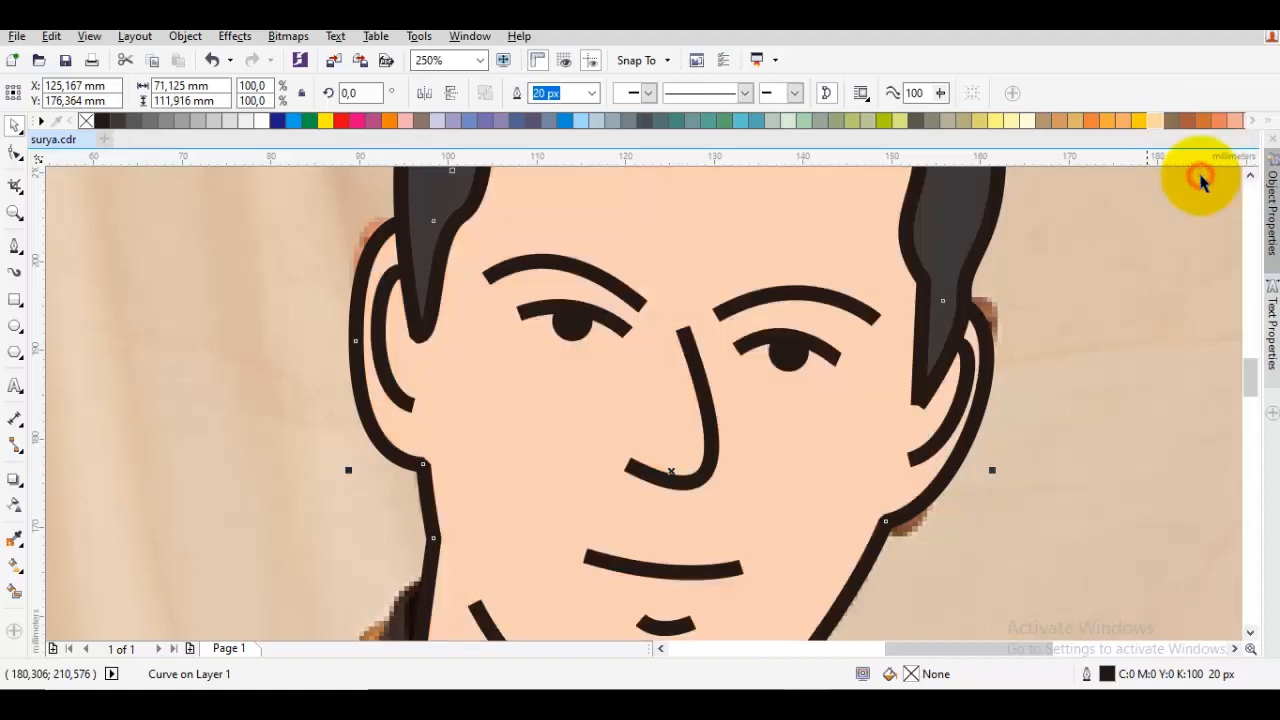
scroll(1128, 280, "down", 5)
left_click(1071, 377)
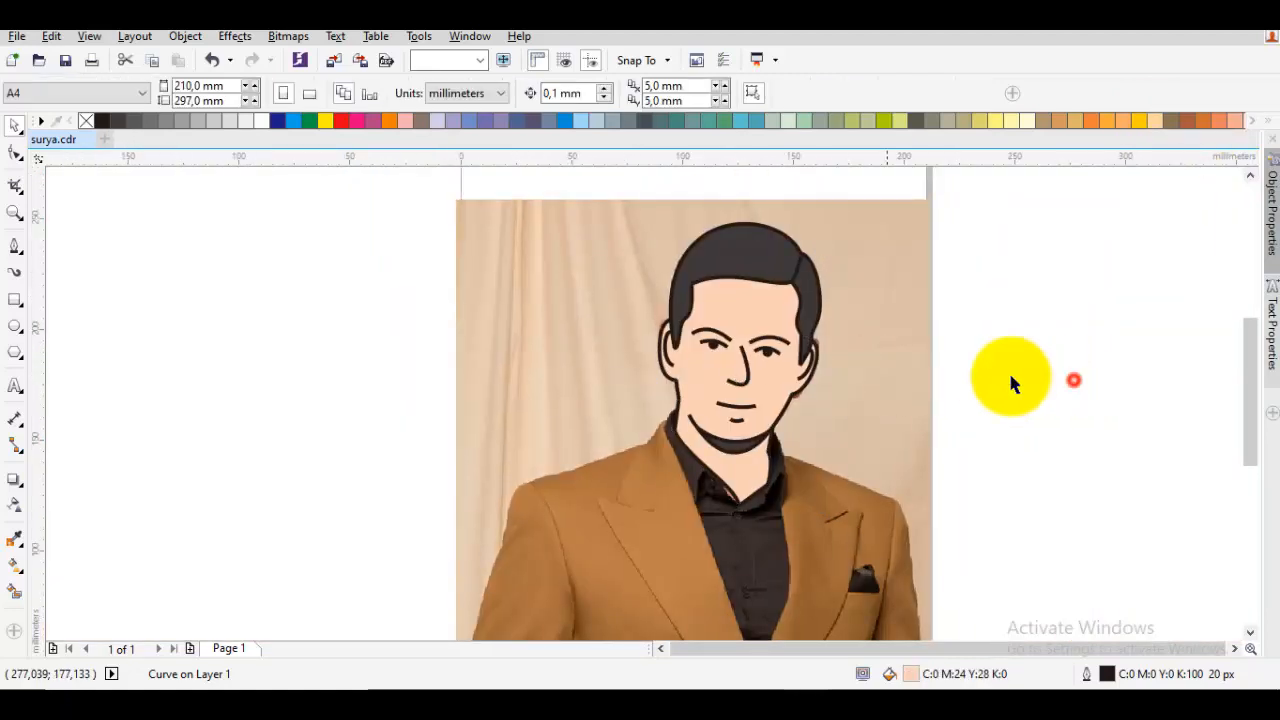
Move the photo aside to check the cartoon face on its own, and undo the move
left_click_drag(877, 391, 434, 400)
left_click(839, 437)
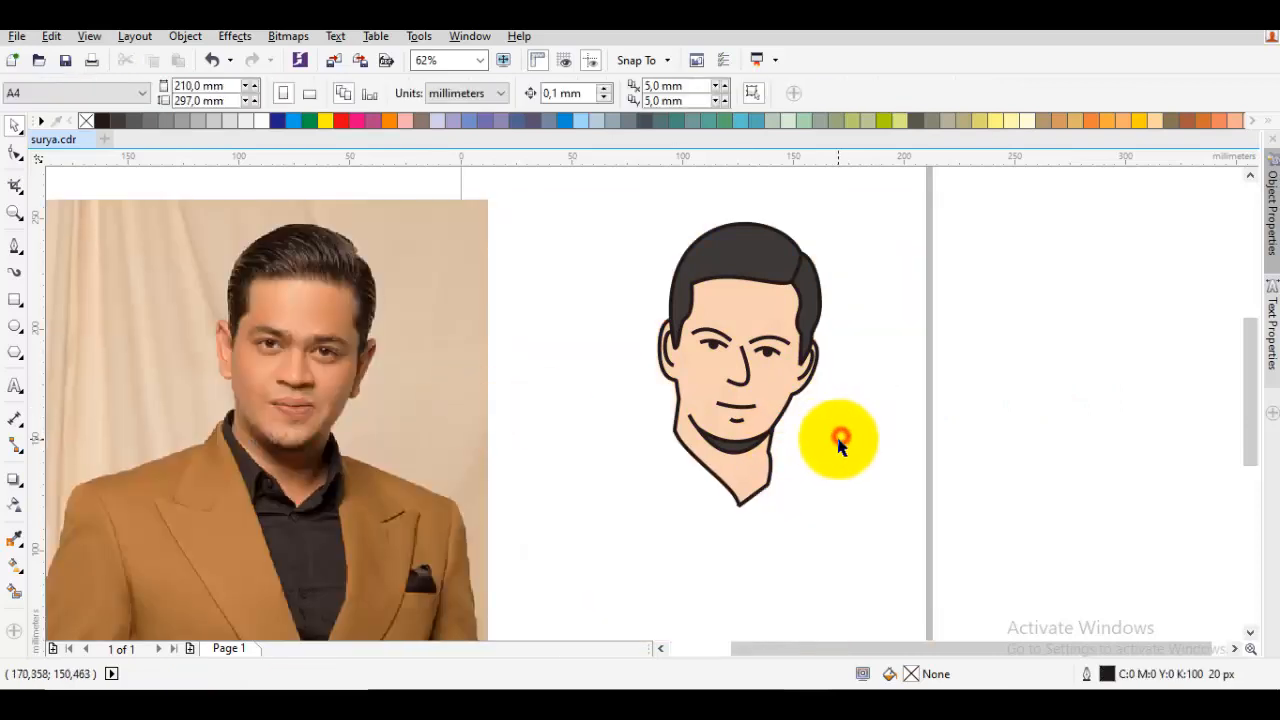
left_click_drag(846, 428, 985, 411)
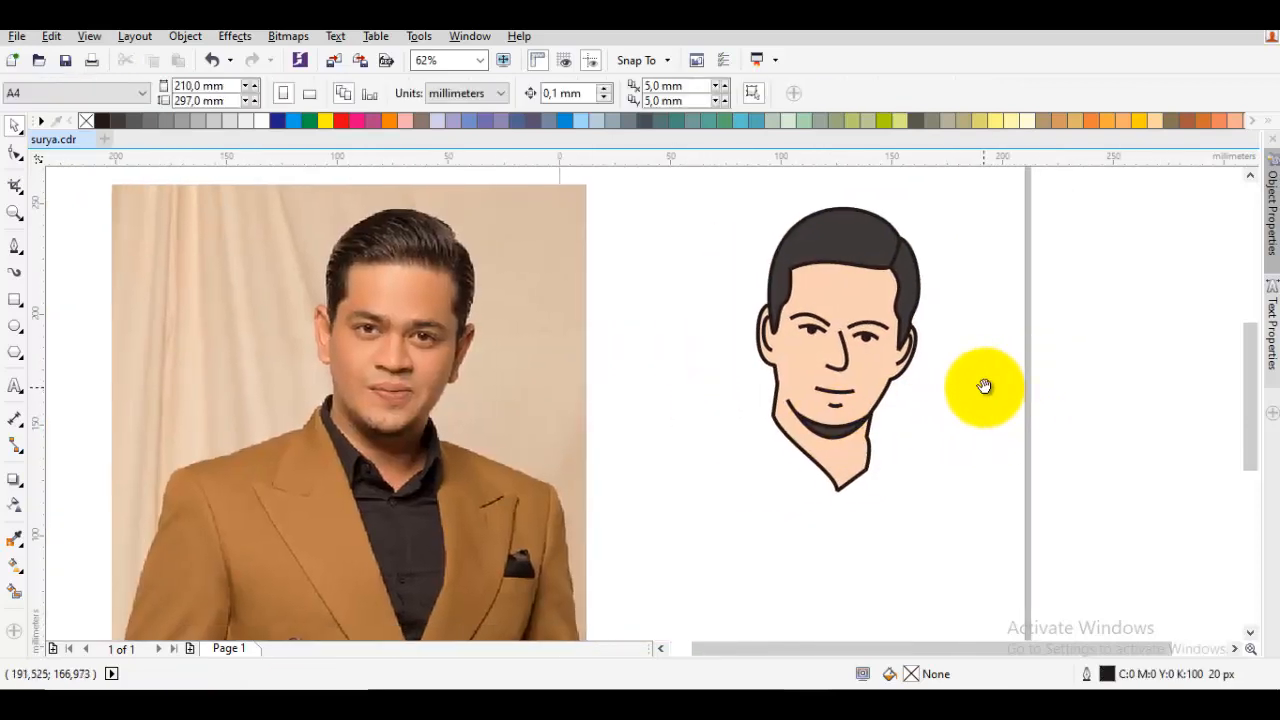
key("ctrl+z")
Start the shirt outline on the lower left cheek and trace it around the collar and down the left jacket edge to the V's bottom point
key("F5")
scroll(790, 465, "up", 2)
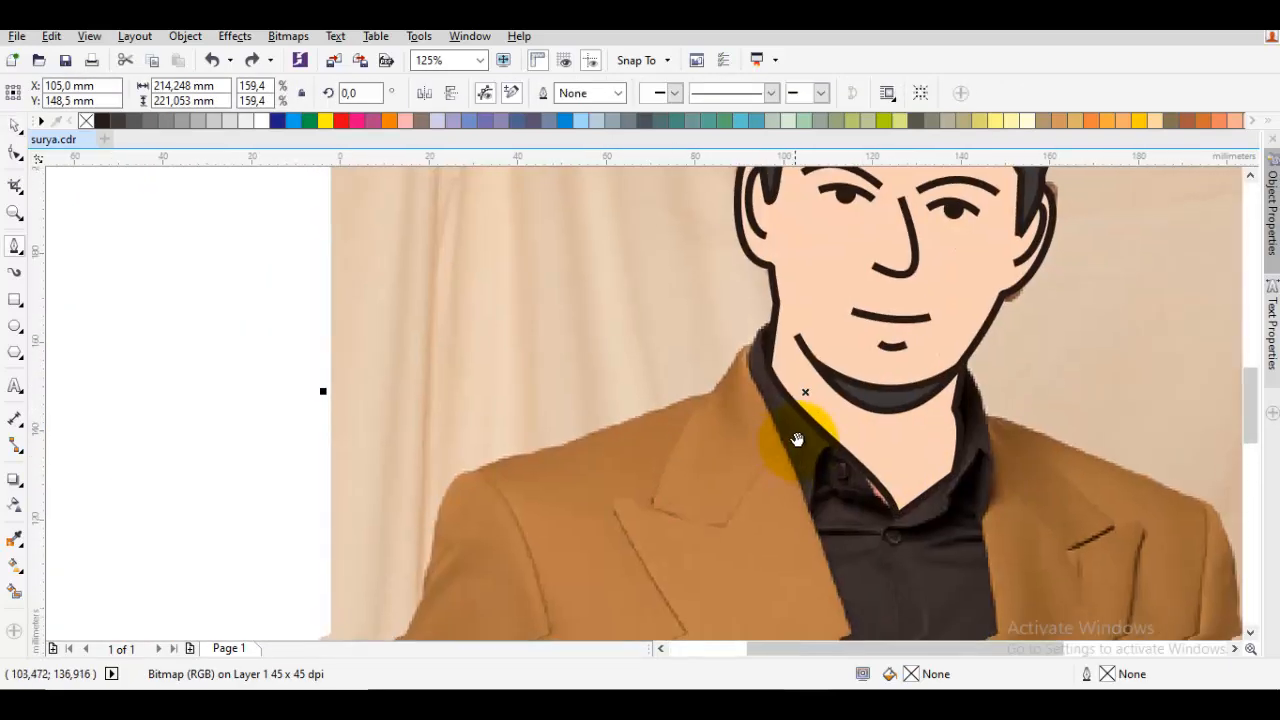
scroll(771, 337, "up", 2)
scroll(805, 333, "down", 2)
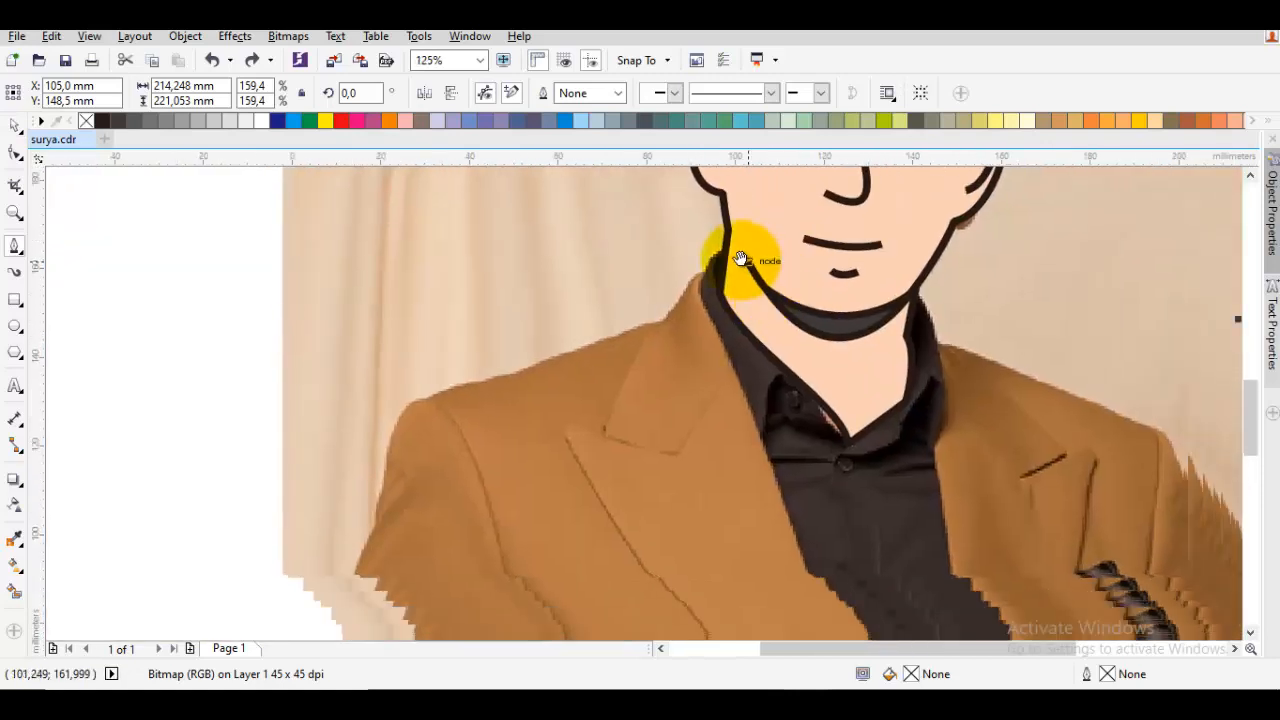
left_click_drag(752, 232, 676, 245)
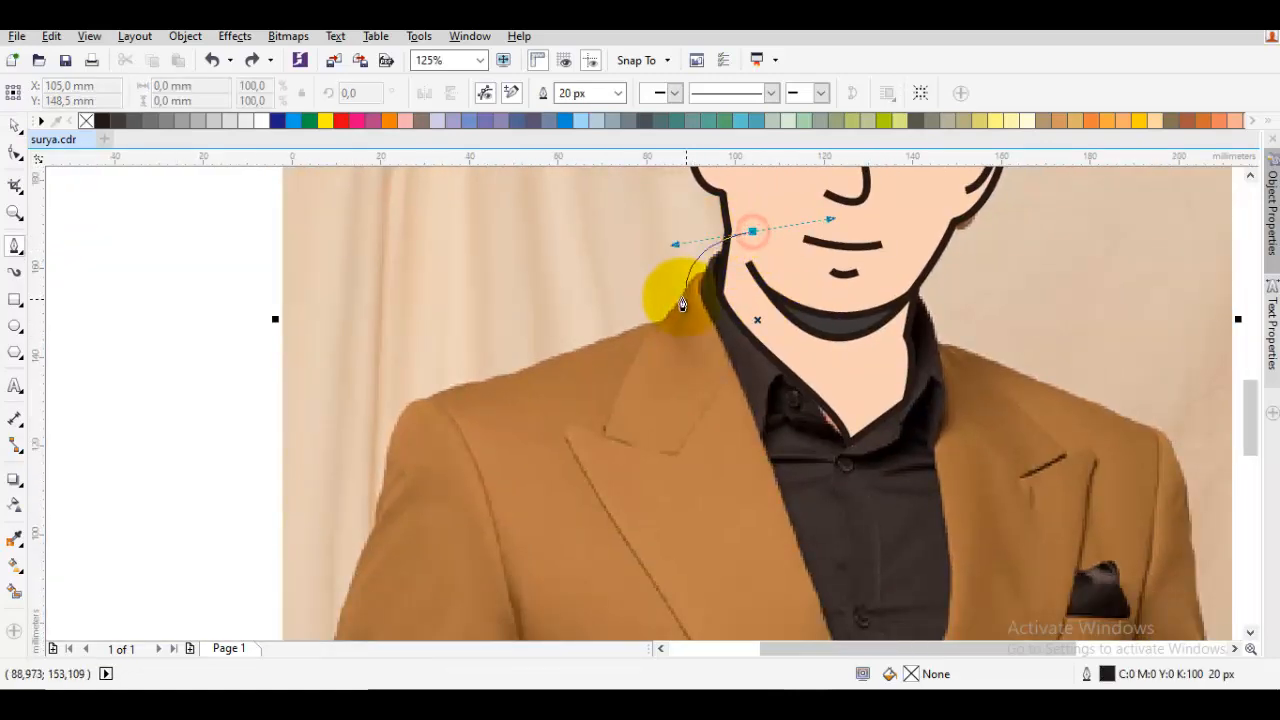
left_click_drag(730, 380, 688, 320)
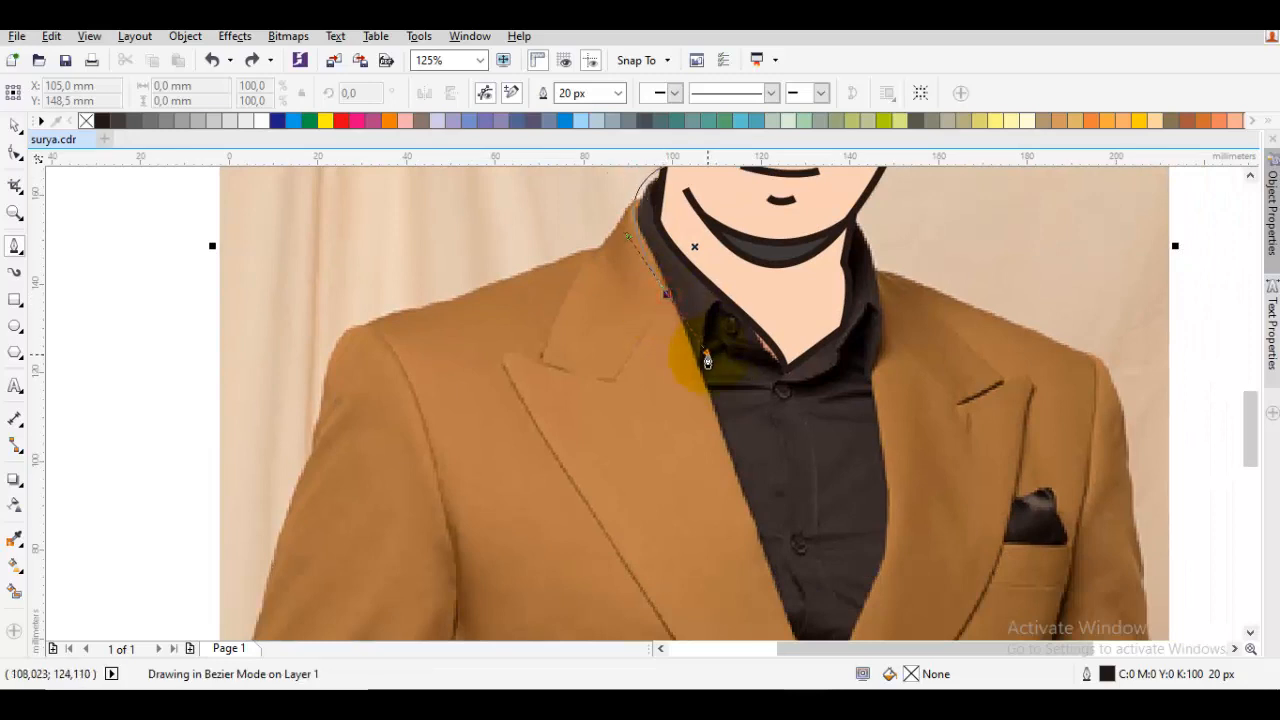
left_click_drag(708, 373, 705, 358)
left_click_drag(755, 570, 738, 378)
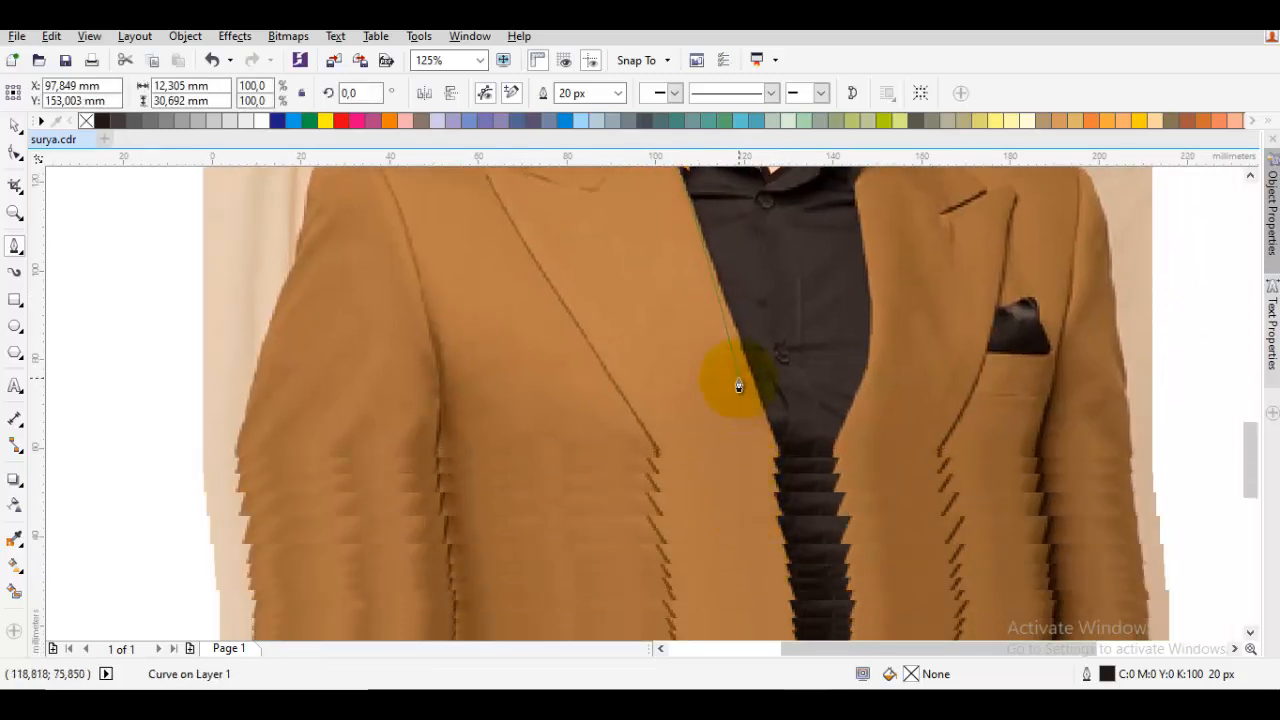
left_click(804, 523)
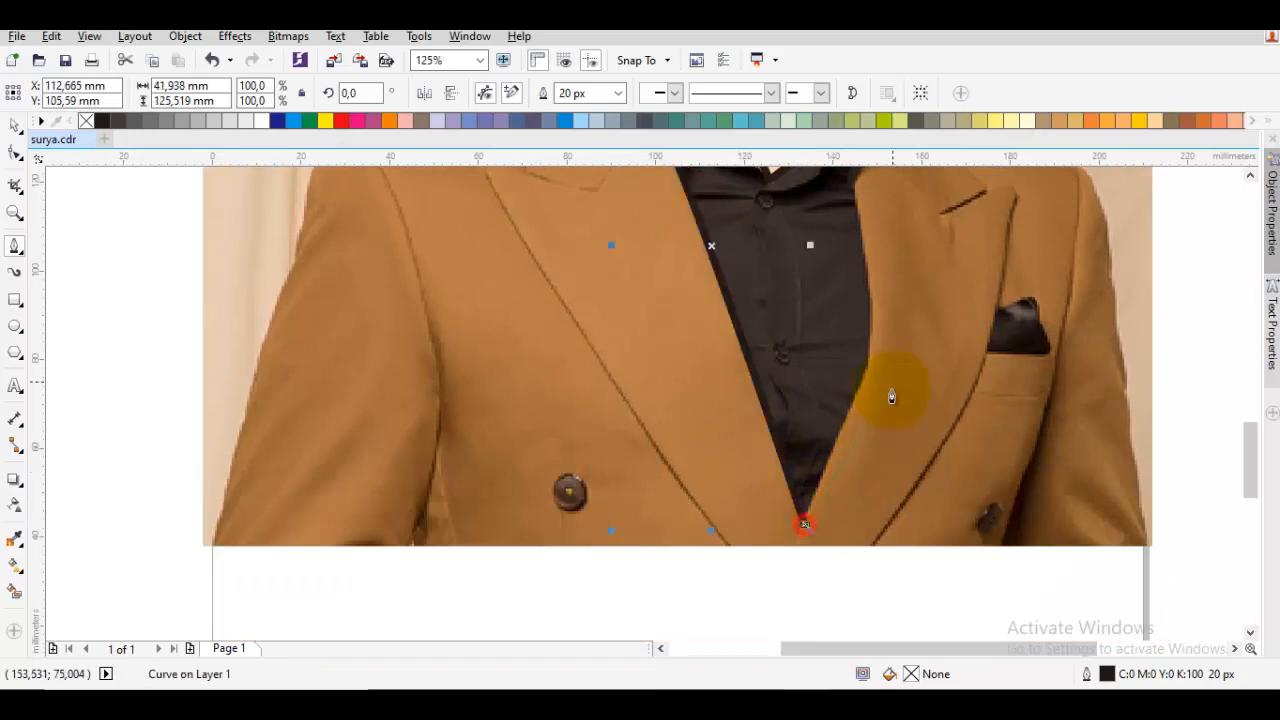
Continue the shirt outline up the right jacket edge and collar and close it across the chin, about 57 by 126 mm overall
mouse_move(888, 376)
left_mouse_down()
mouse_move(816, 491)
mouse_move(810, 392)
left_mouse_up()
left_click_drag(774, 307, 785, 376)
left_click_drag(789, 272, 674, 239)
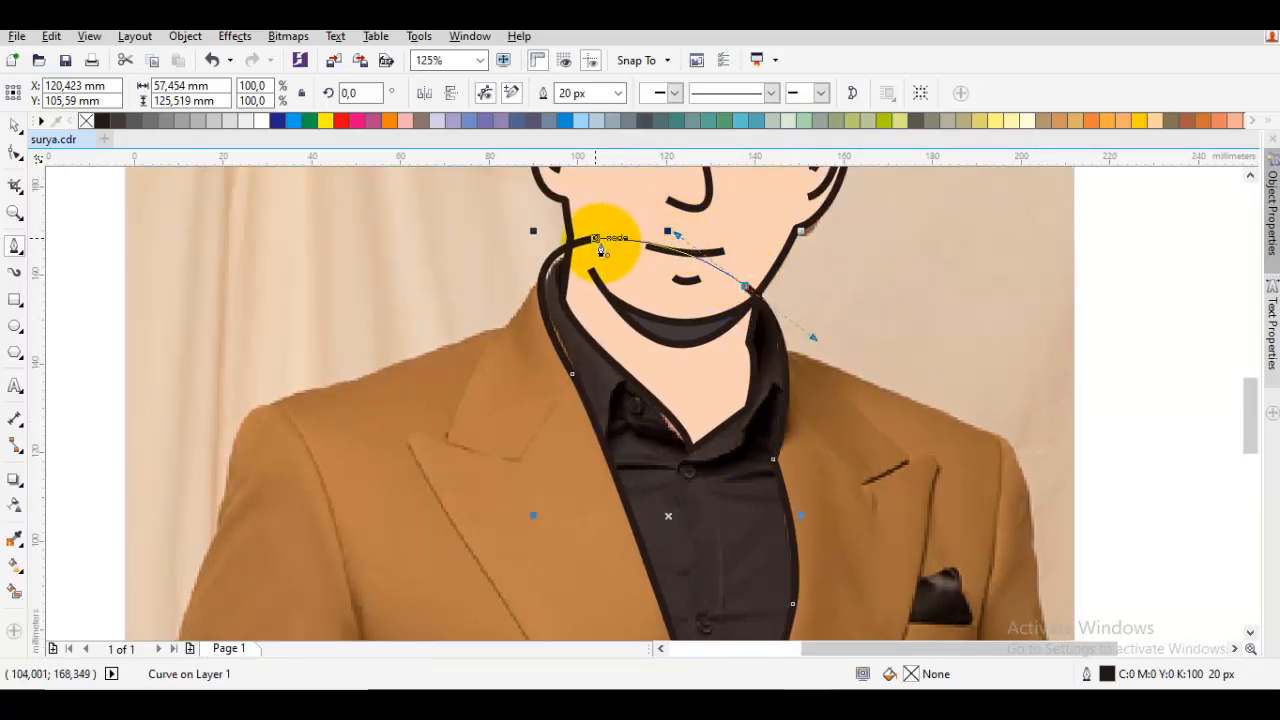
left_click_drag(595, 239, 708, 391)
Order the shirt outline directly in front of the photo so it sits behind the face
right_click(708, 392)
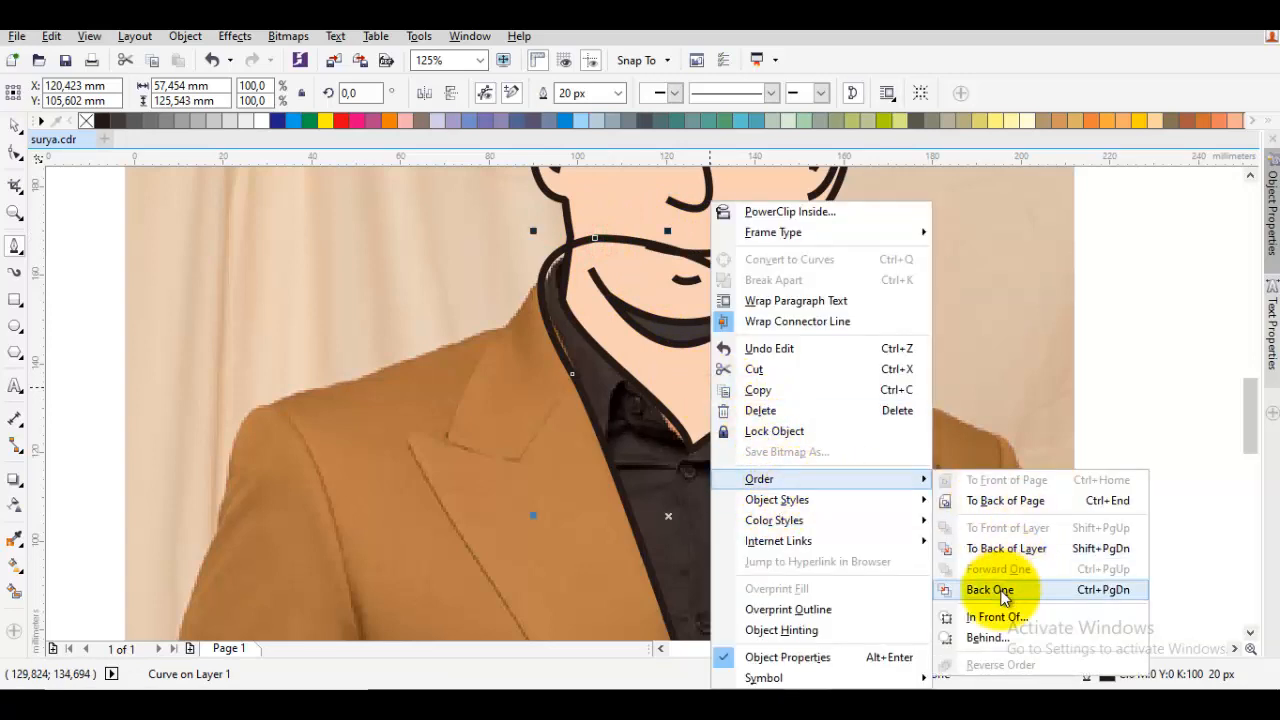
left_click(1003, 611)
left_click(945, 497)
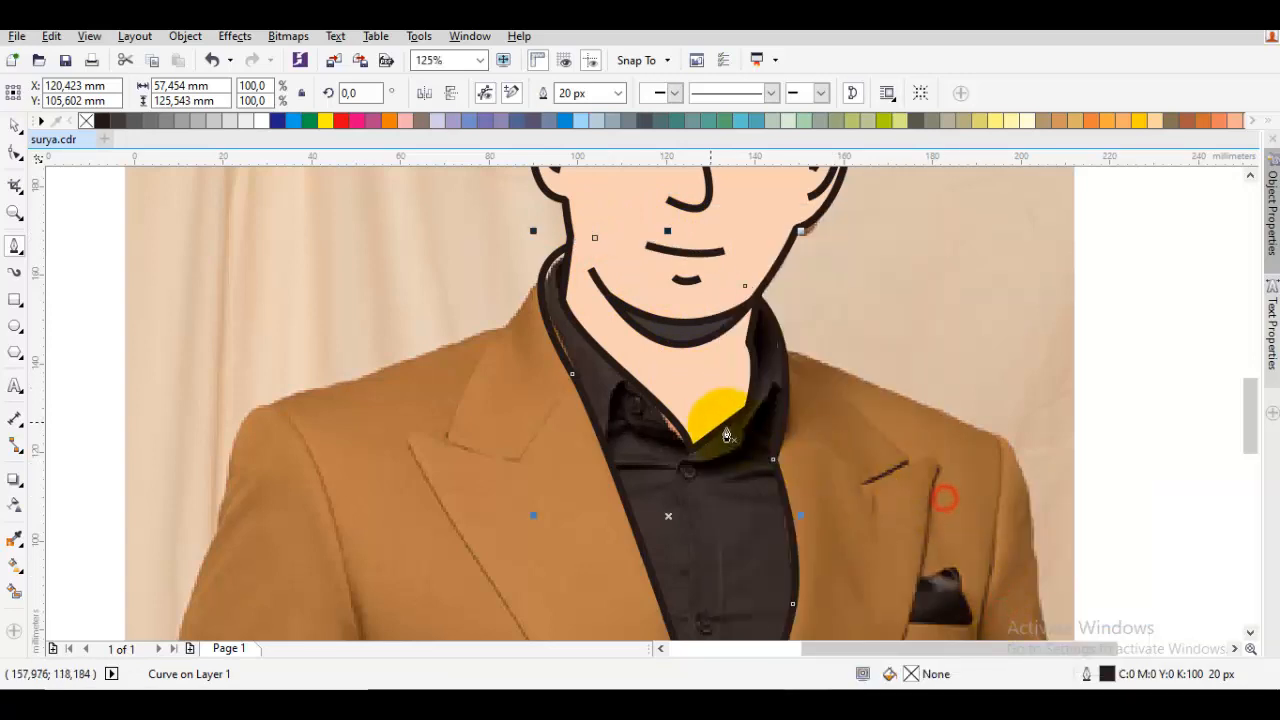
key("space")
key("Escape")
Draw the collar curves, one from the left shirt edge up to the collar tip and one from the neckline point to the right shirt edge
key("F10")
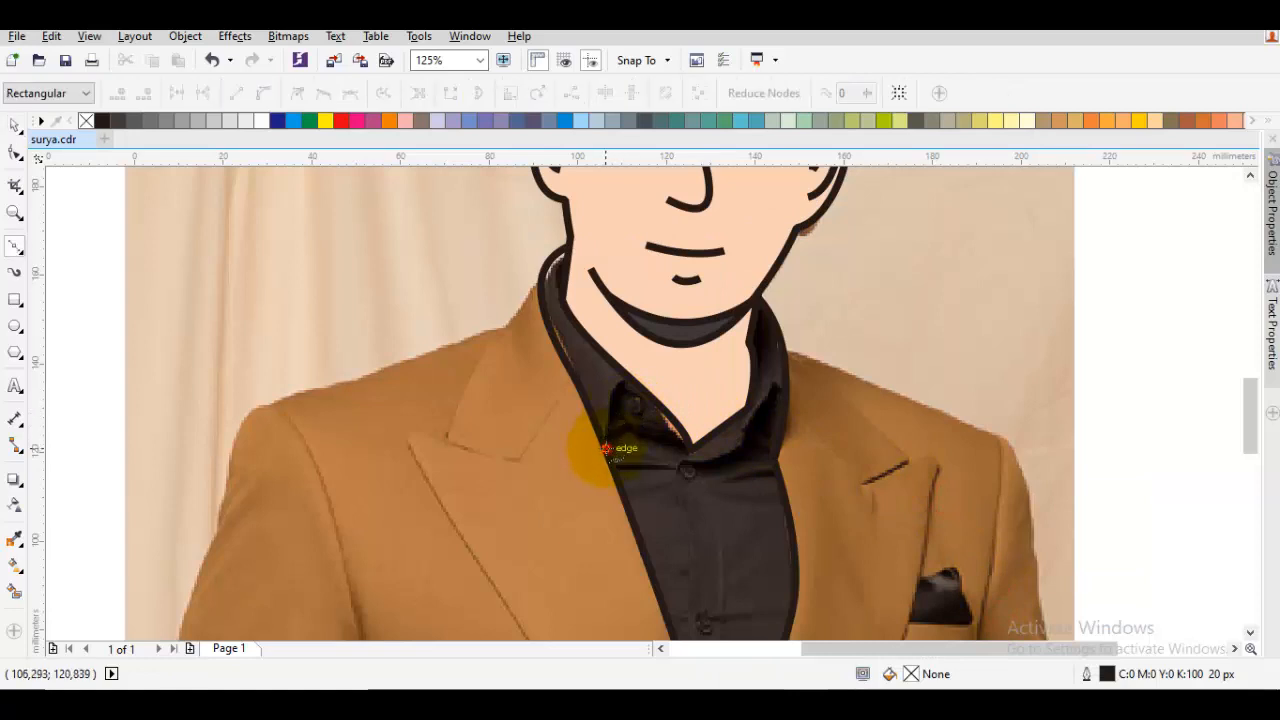
left_click_drag(605, 448, 632, 380)
key("Escape")
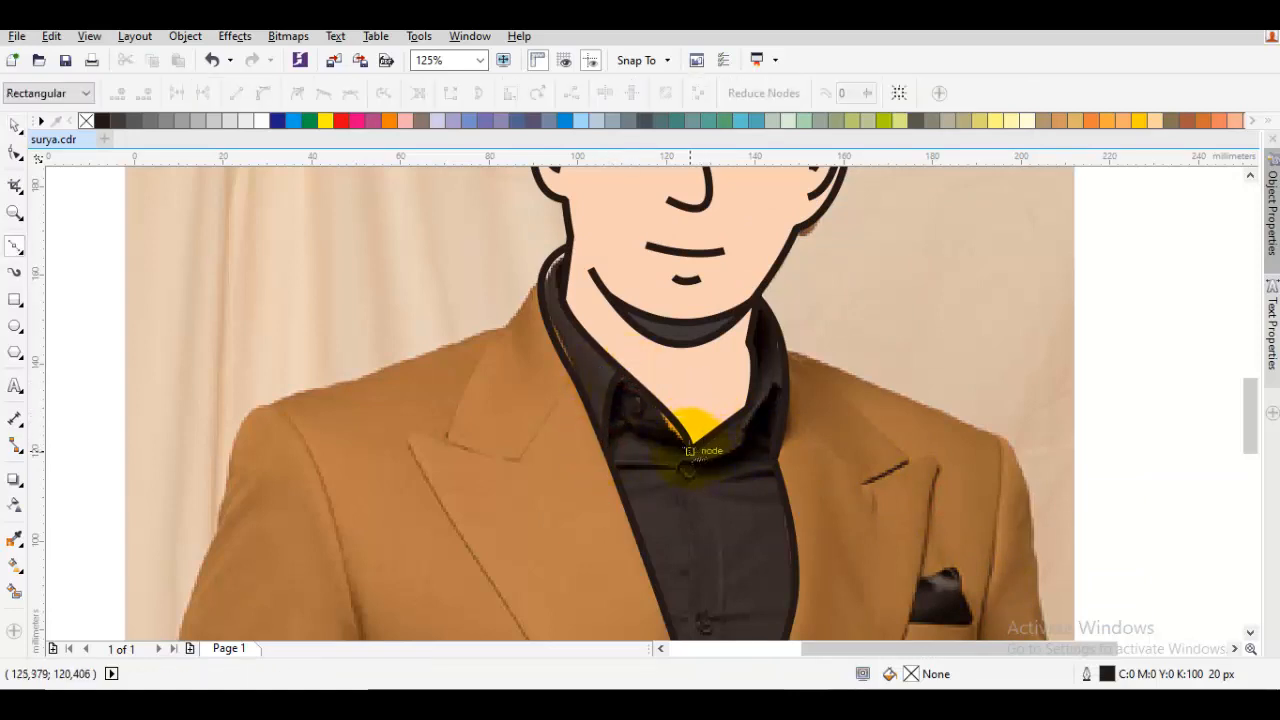
left_click_drag(689, 450, 713, 487)
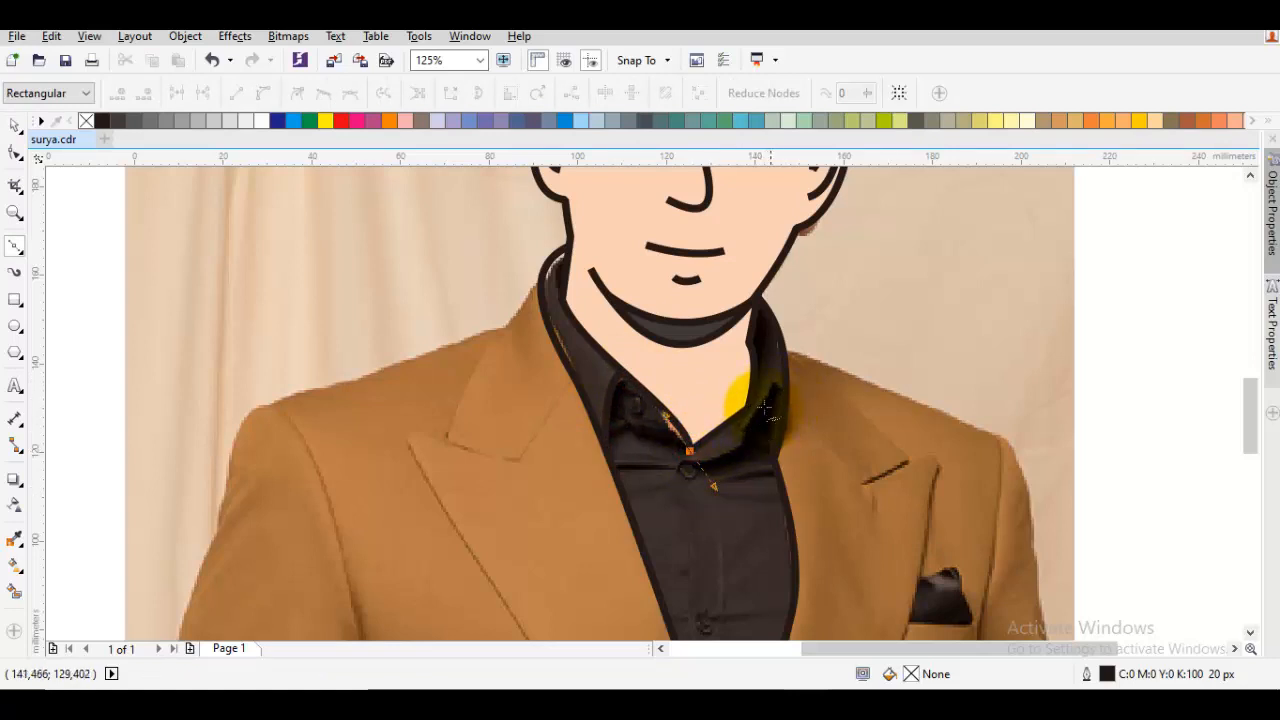
left_click_drag(785, 393, 797, 414)
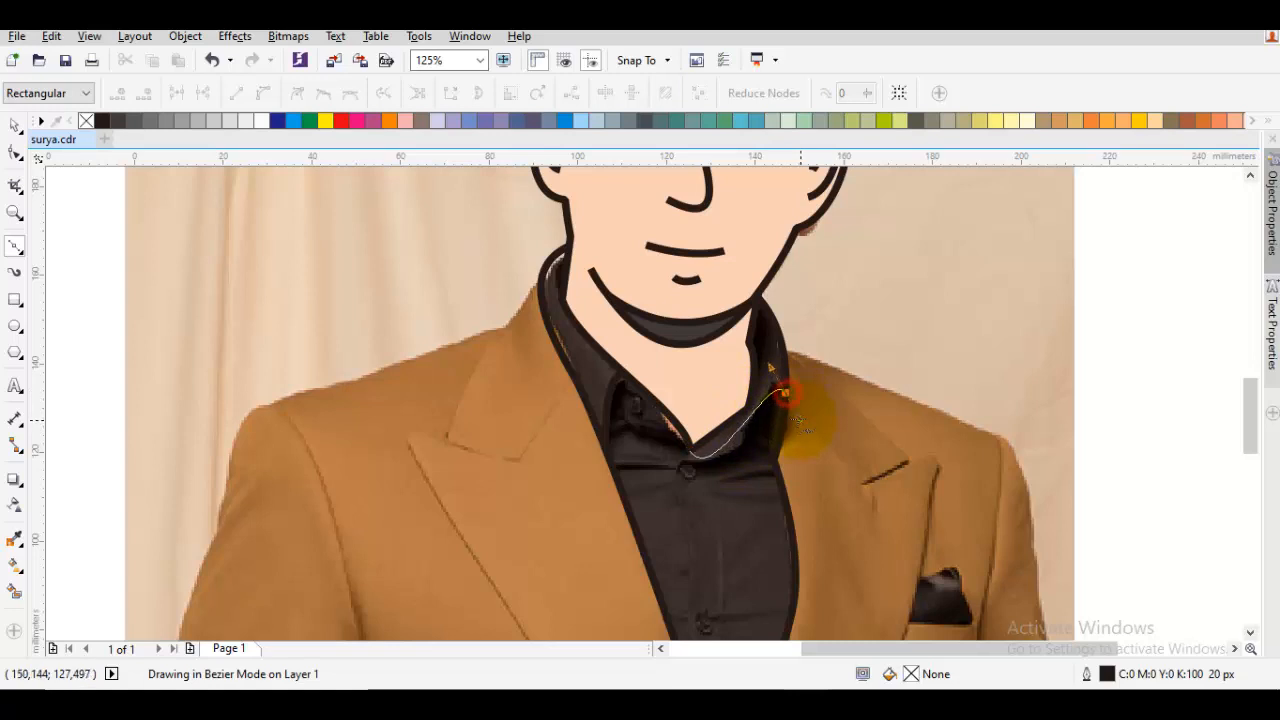
Draw the shirt's front placket curve from the neckline point down to the bottom of the V, about 10 by 82 mm
left_click_drag(717, 499, 791, 360)
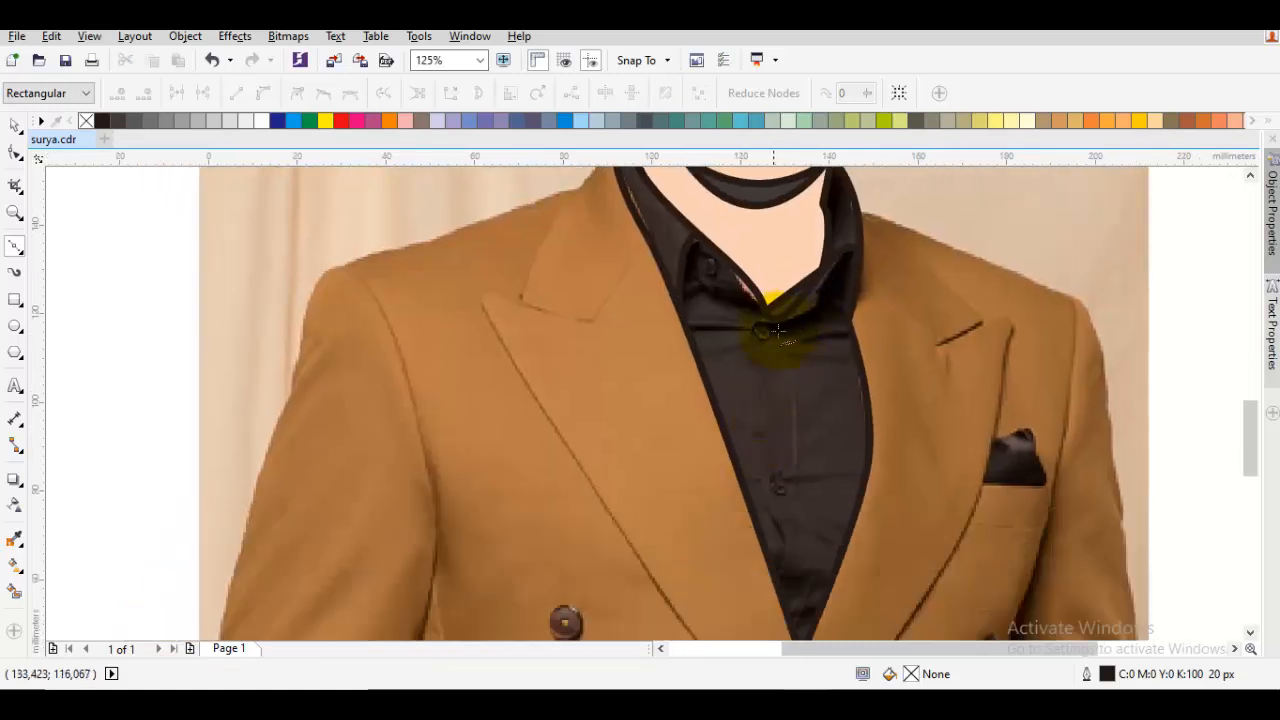
left_click_drag(764, 314, 736, 388)
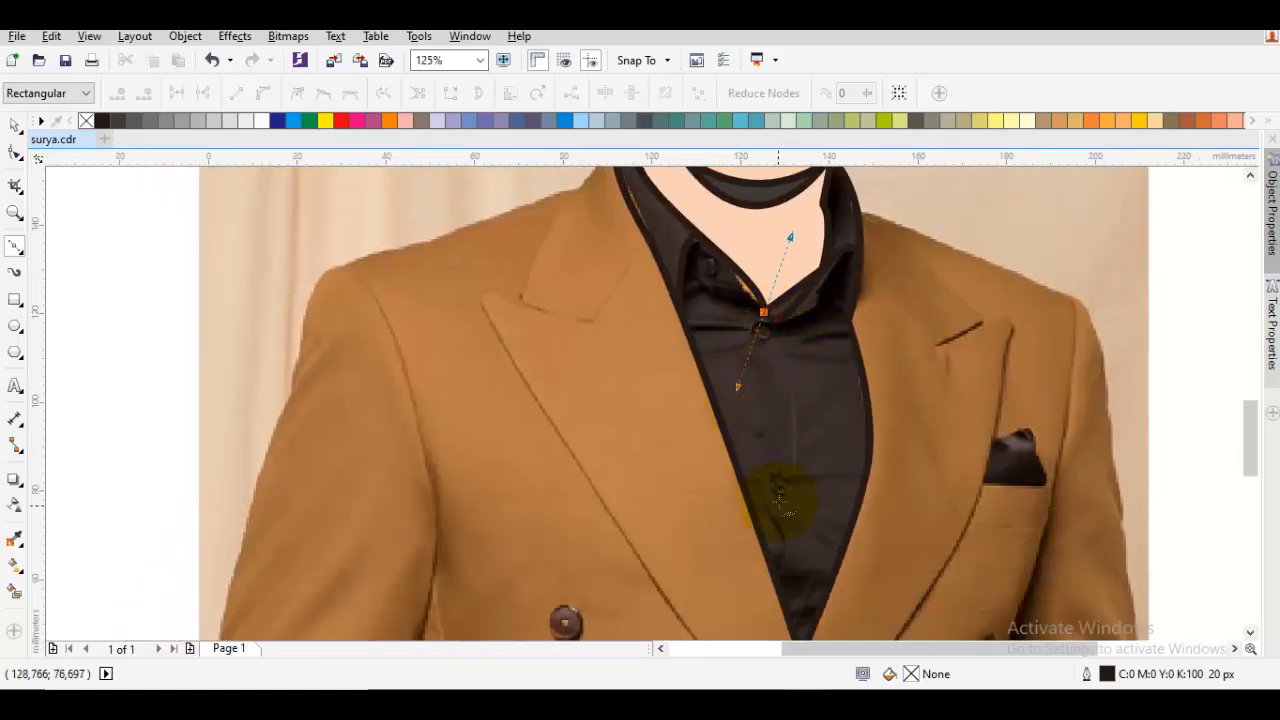
left_click_drag(778, 505, 806, 282)
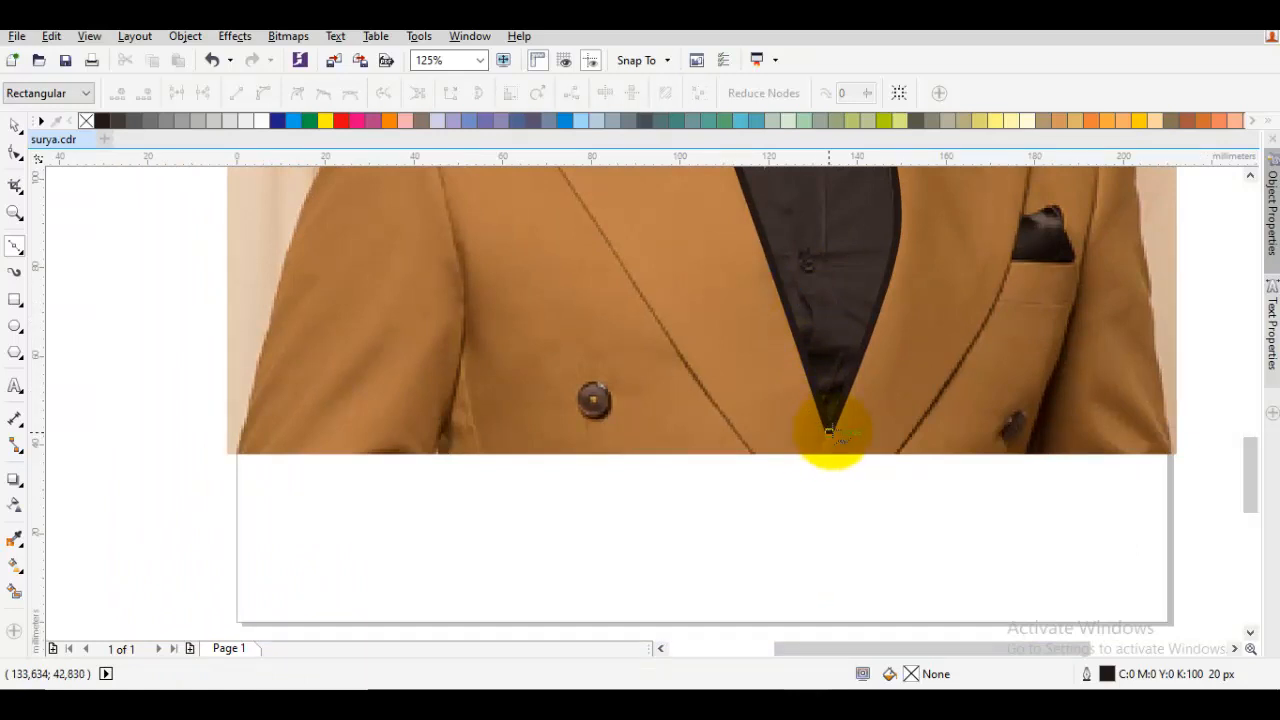
left_click_drag(829, 430, 821, 448)
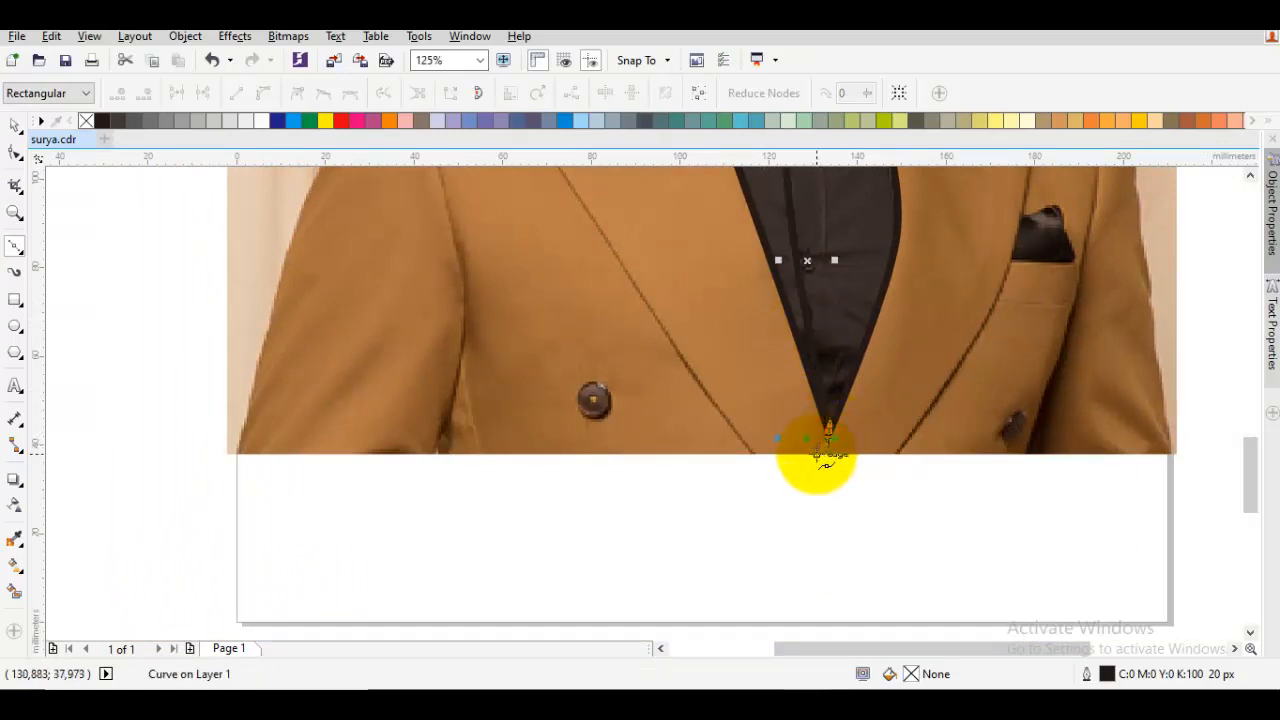
left_click(823, 455)
key("space")
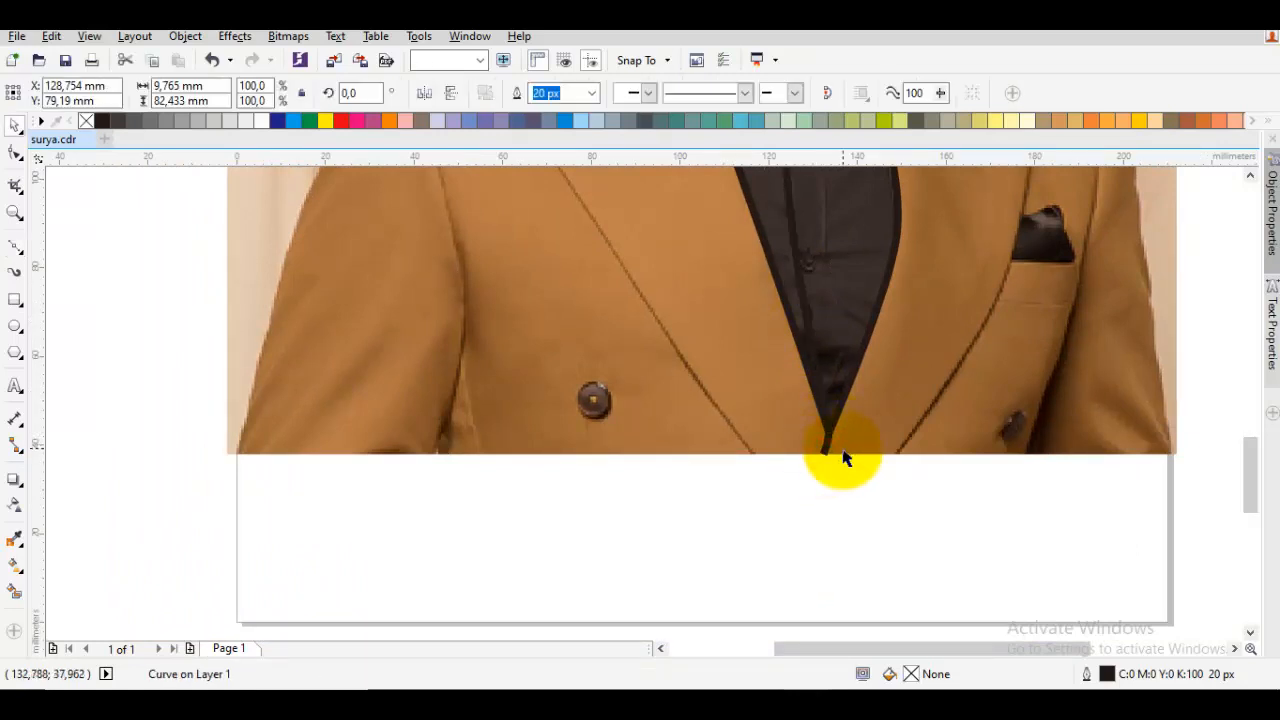
left_click(845, 458)
Try a dark grey fill on the shirt outline, and undo it
scroll(834, 404, "down", 1)
left_click(783, 405)
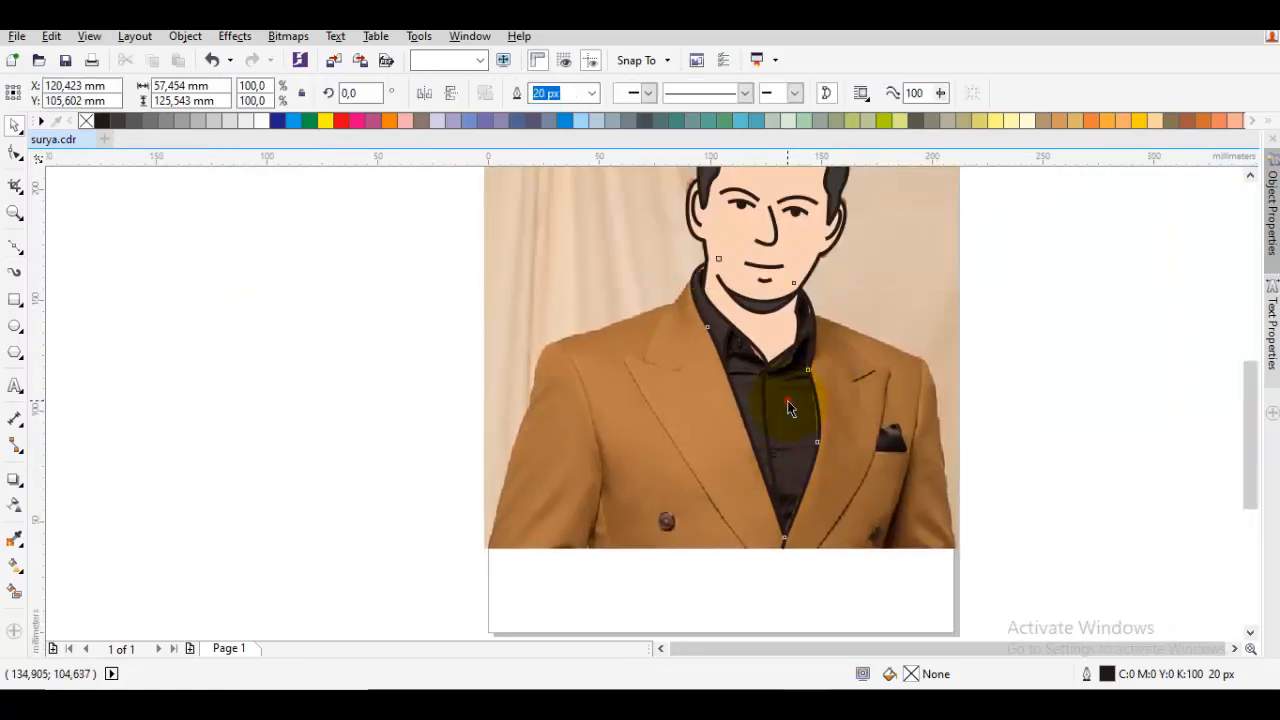
left_click(117, 125)
left_click(183, 229)
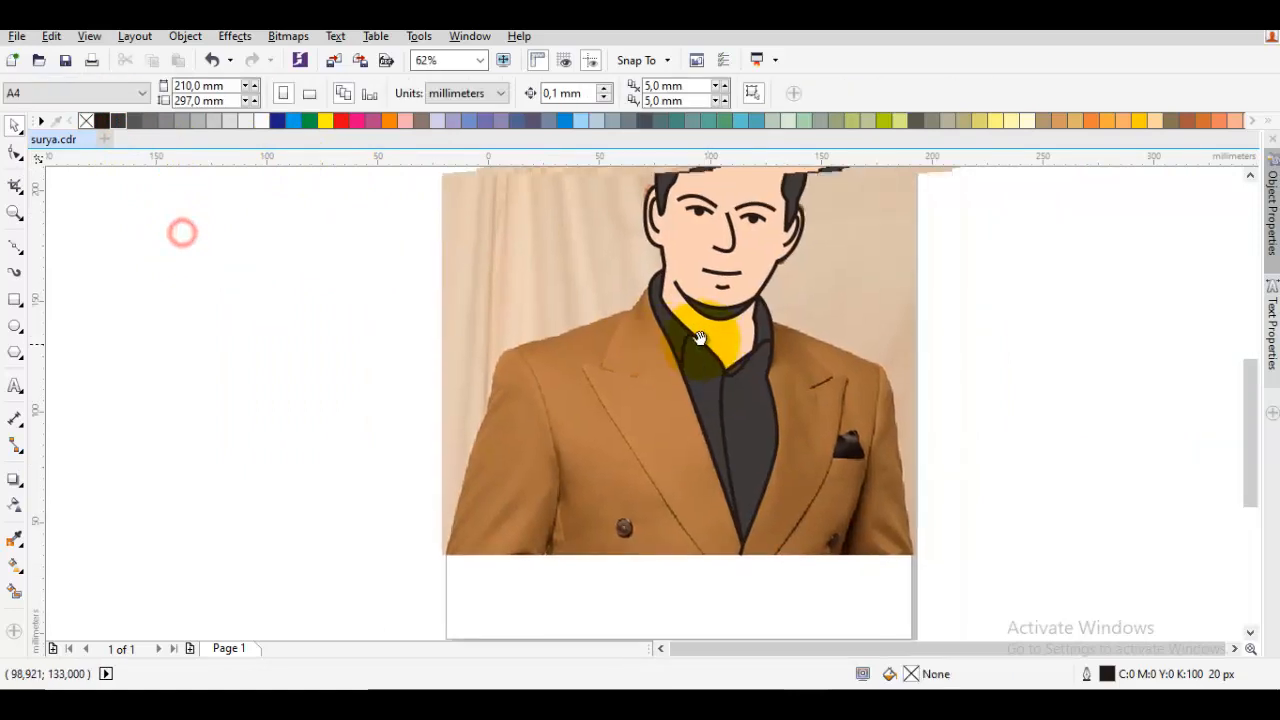
scroll(741, 378, "up", 1)
left_click(741, 378)
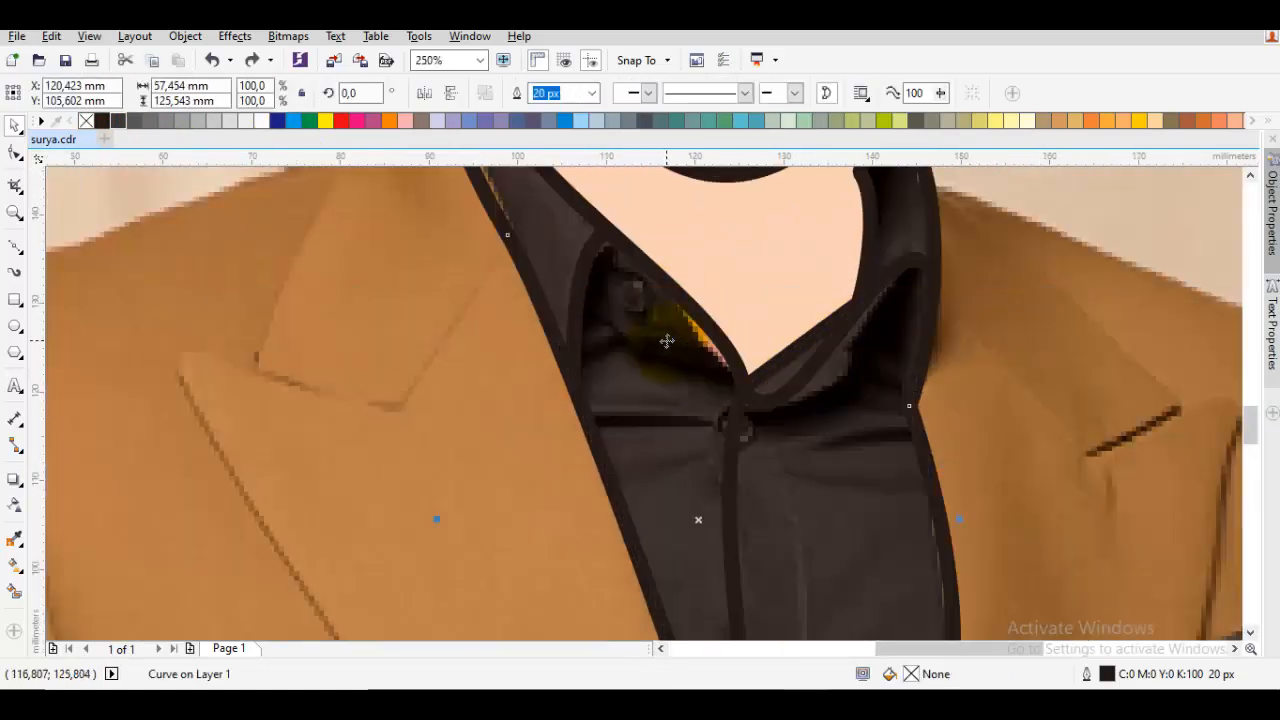
Draw the inner collar fold as a curve from below the collar button to the neckline point
scroll(666, 340, "up", 1)
key("F10")
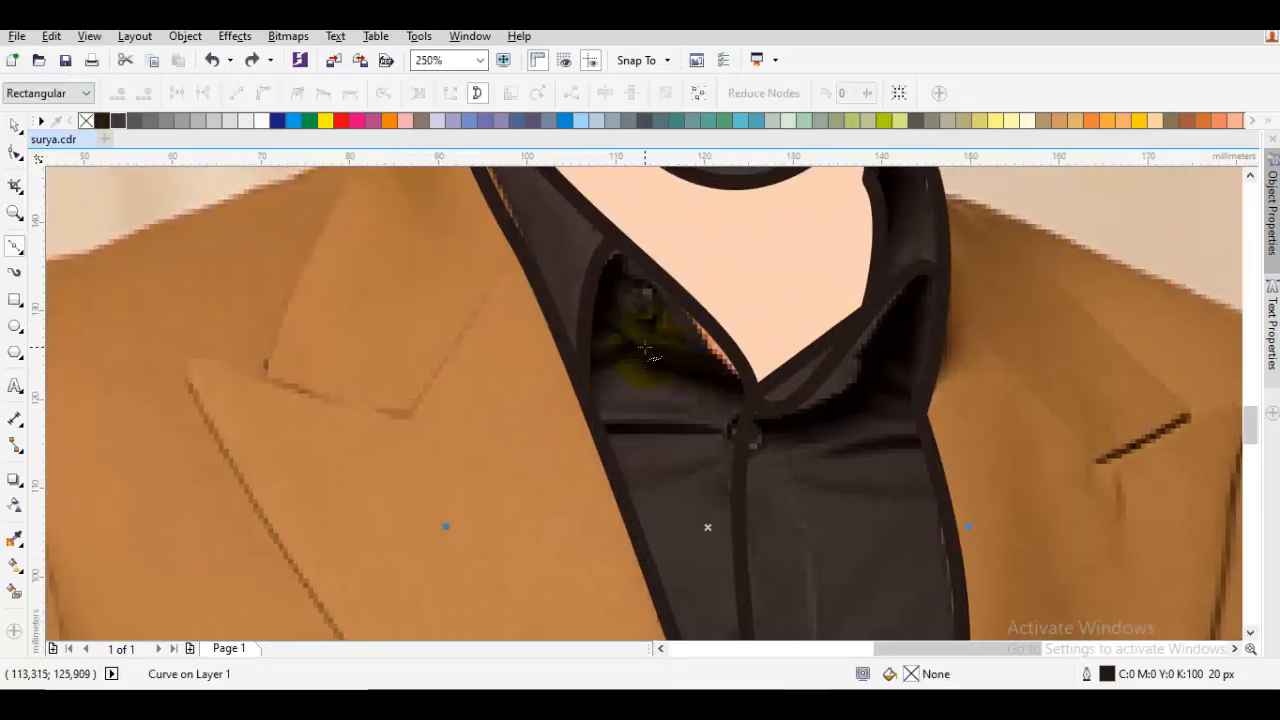
left_click_drag(645, 347, 702, 394)
left_click(751, 396)
key("space")
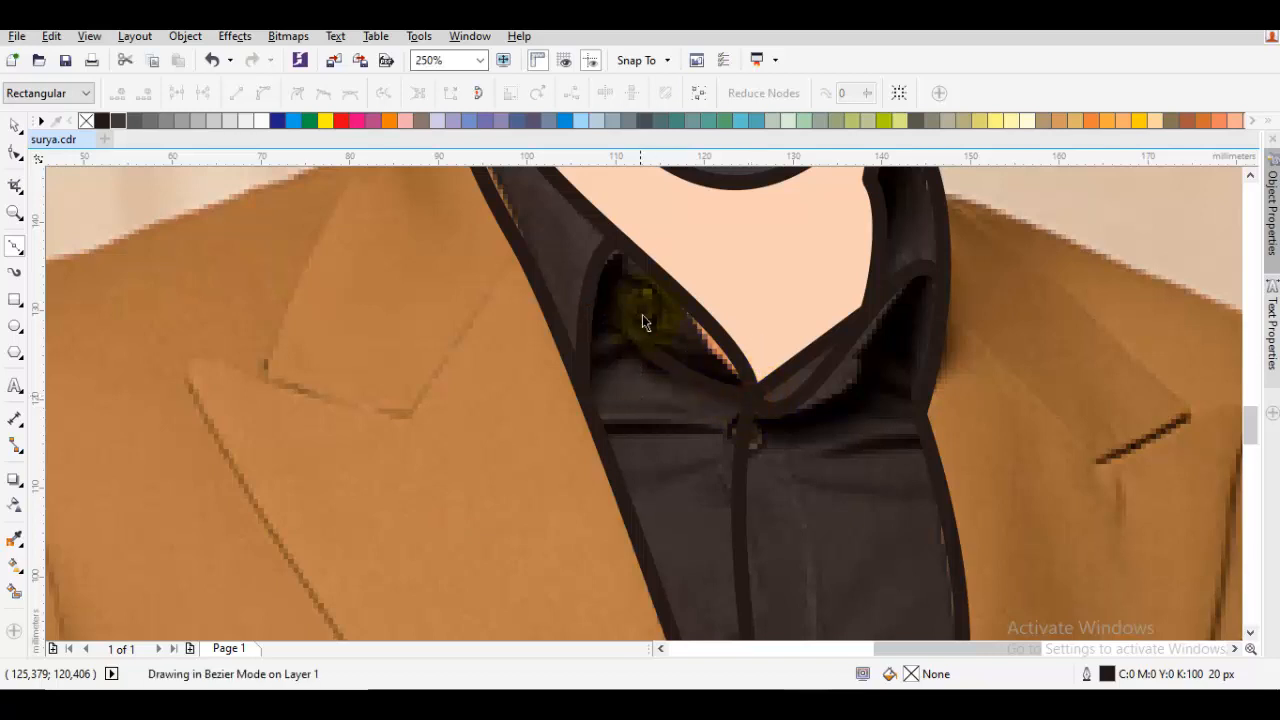
Draw two short horizontal crease lines across the upper shirt, one on each side of the placket
key("space")
left_click_drag(621, 297, 629, 332)
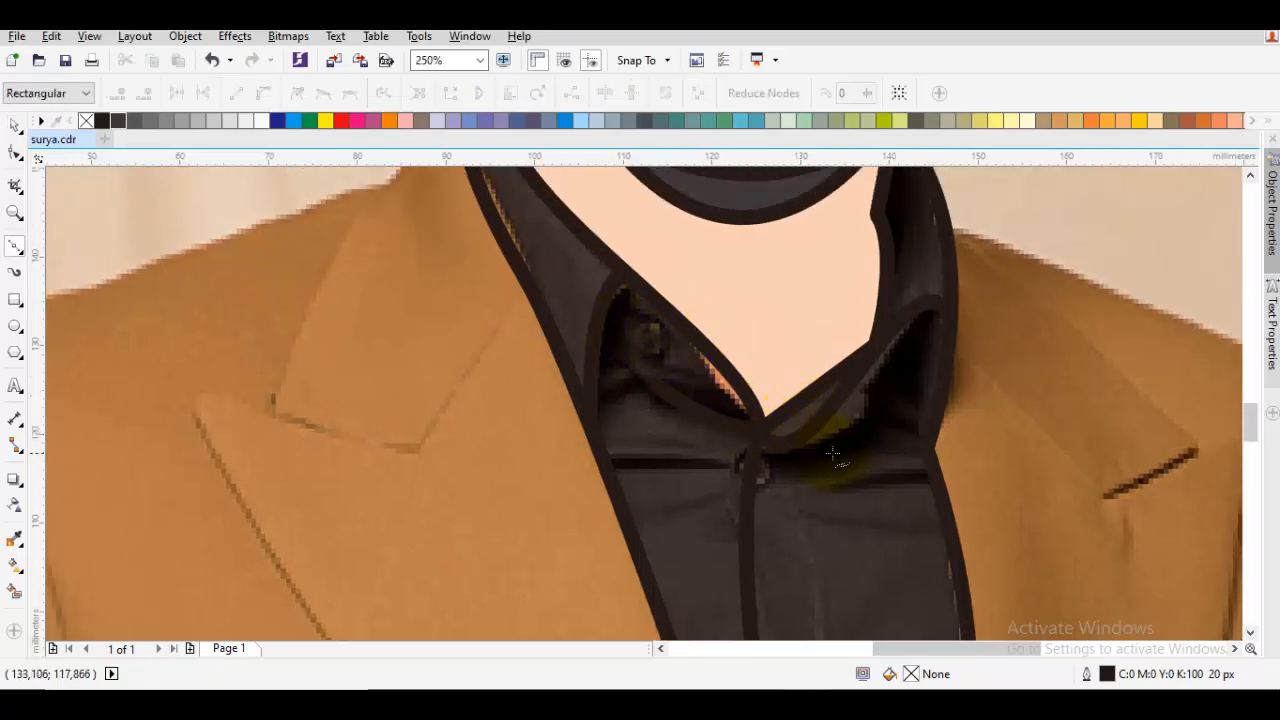
scroll(832, 454, "down", 2)
scroll(776, 406, "up", 2)
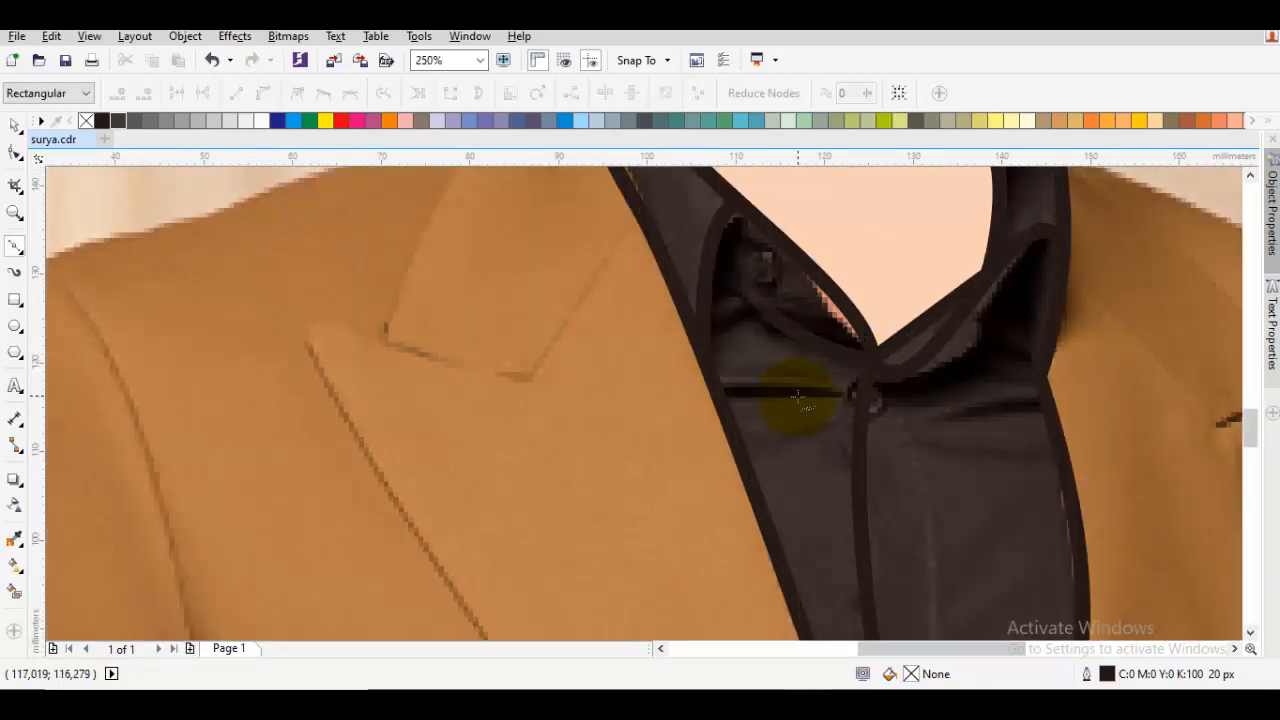
left_click_drag(798, 398, 753, 388)
left_click(718, 398)
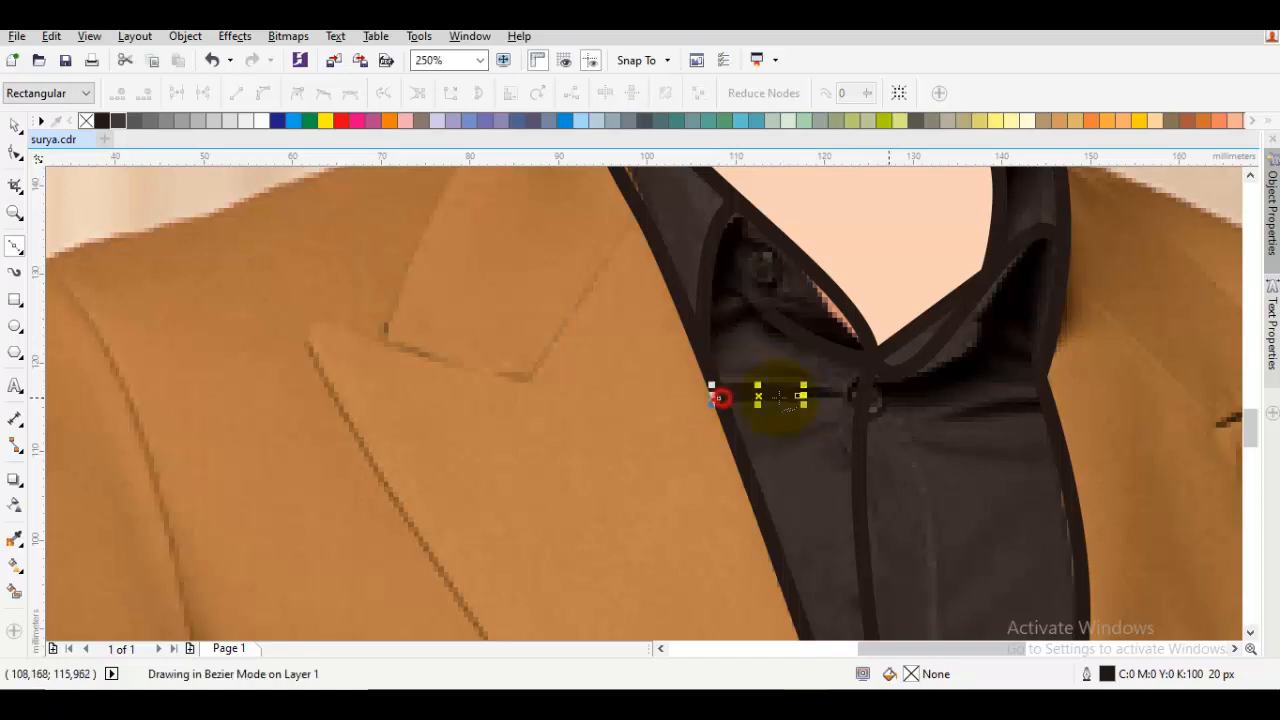
key("space")
key("space")
left_click_drag(960, 424, 1023, 303)
key("space")
Draw a long vertical fold curve on the shirt to the right of the placket, about 7 by 57 mm
scroll(1046, 411, "down", 1)
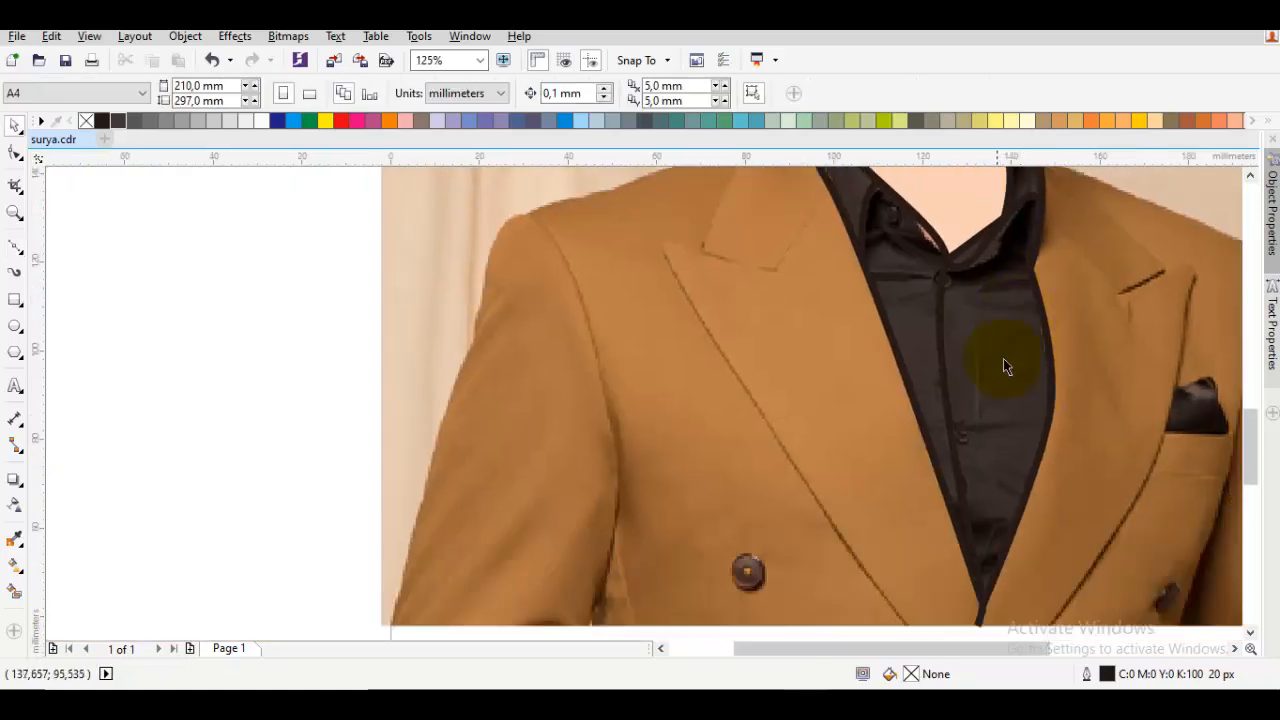
left_click_drag(1004, 386, 1023, 414)
key("space")
left_click_drag(993, 342, 1006, 400)
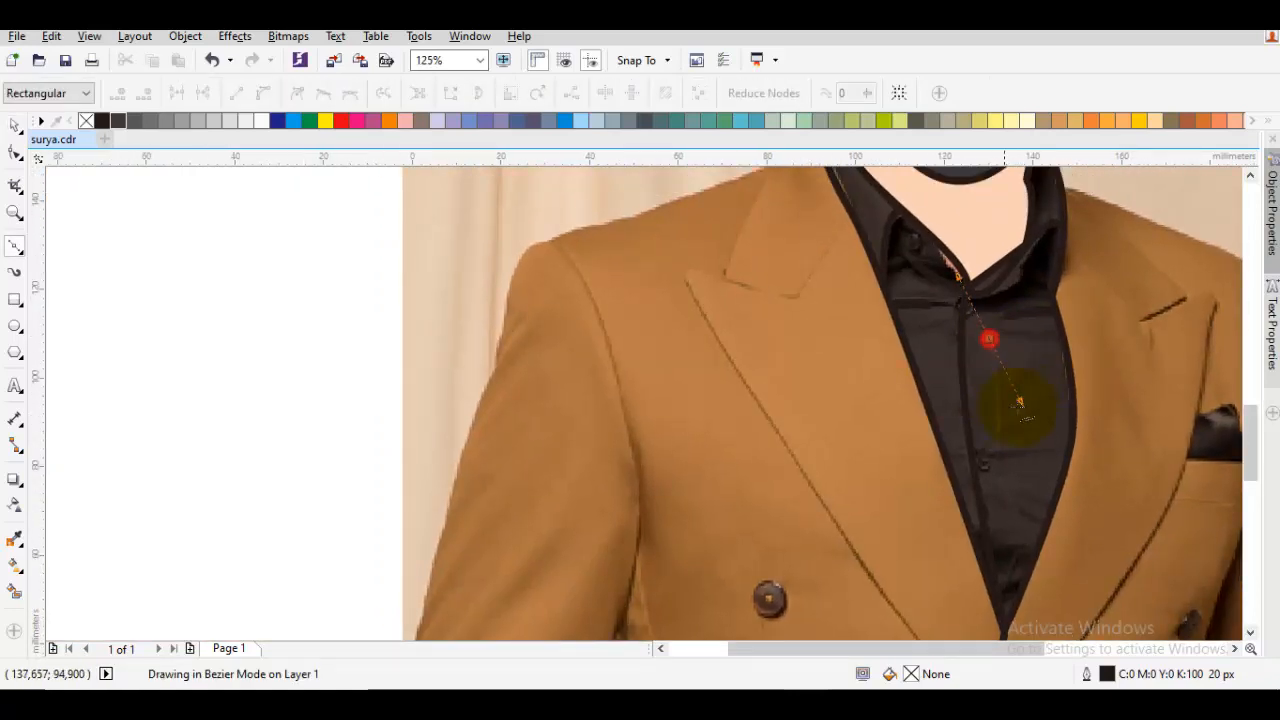
scroll(1006, 486, "down", 2)
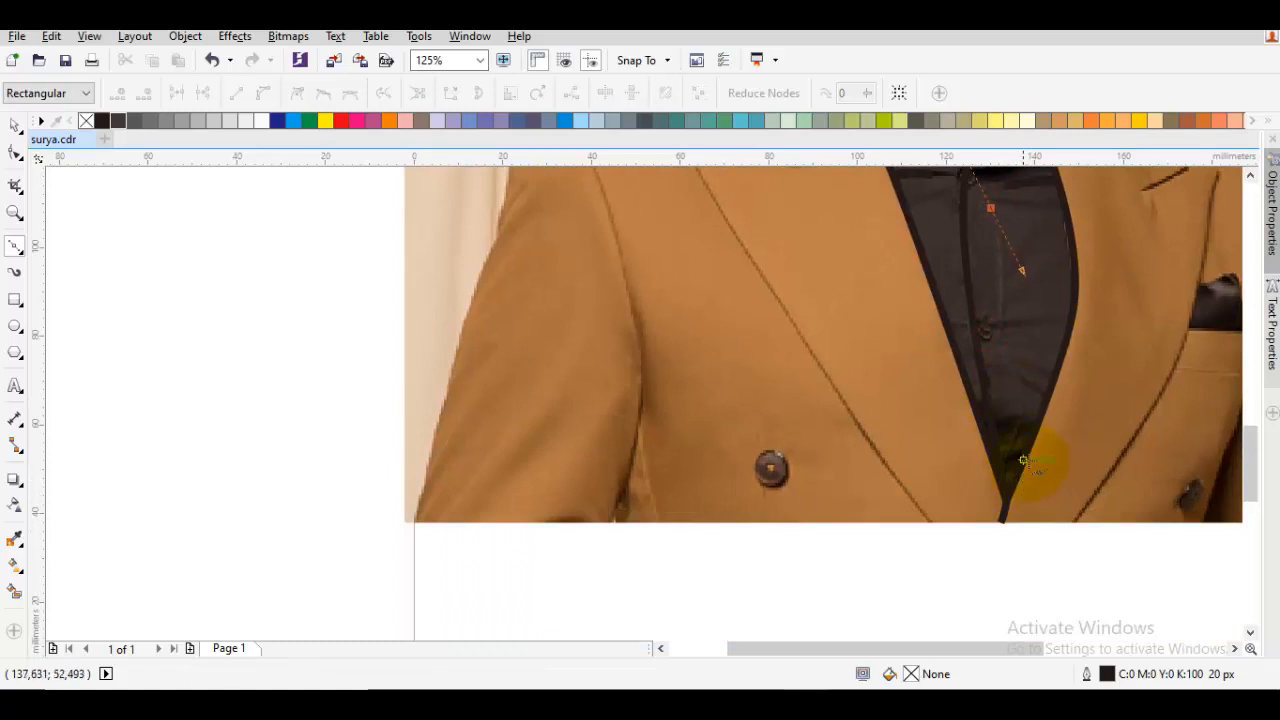
key("space")
scroll(1041, 440, "up", 2)
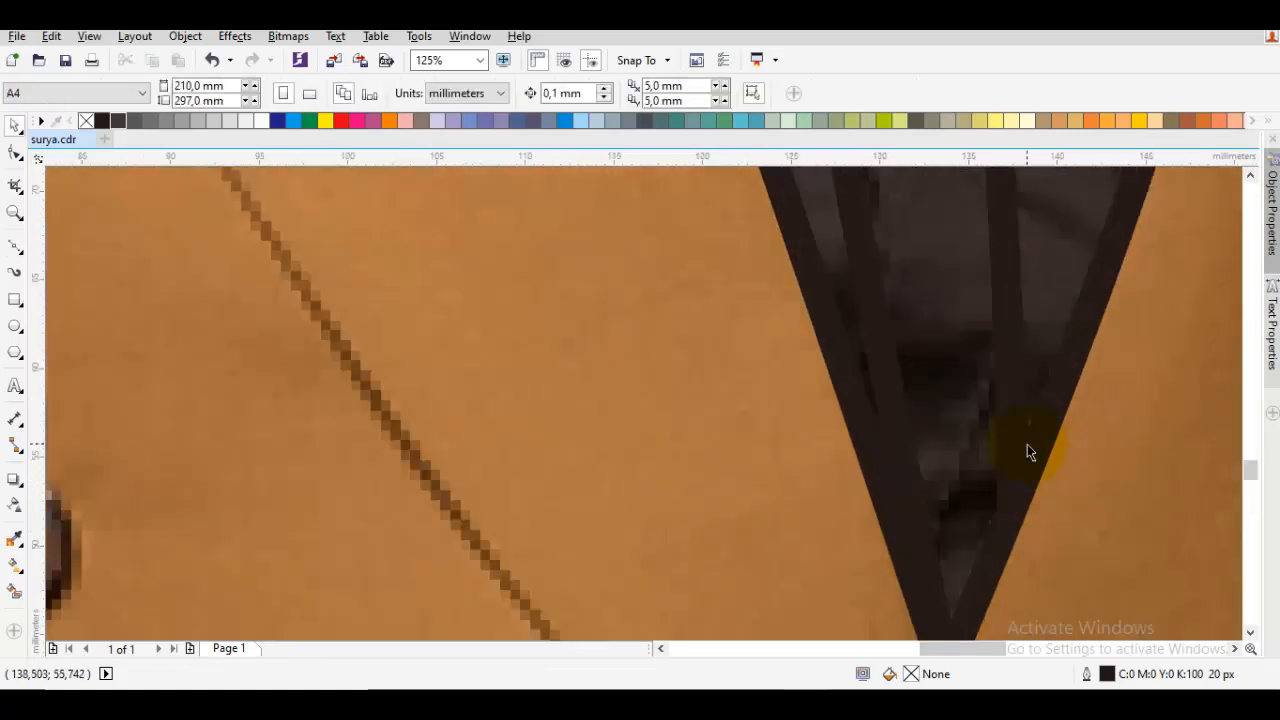
double_click(1017, 441)
key("space")
scroll(1012, 468, "down", 2)
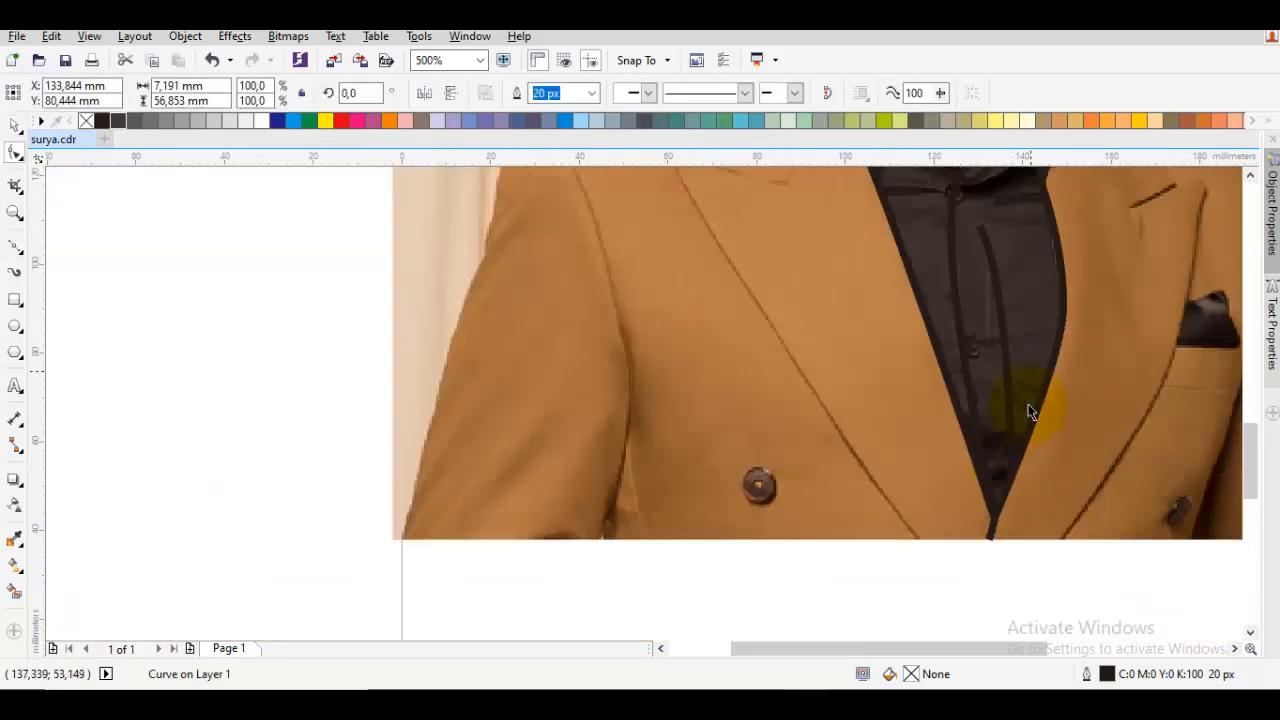
Fill the shirt outline with dark grey
key("Escape")
left_click(1035, 331)
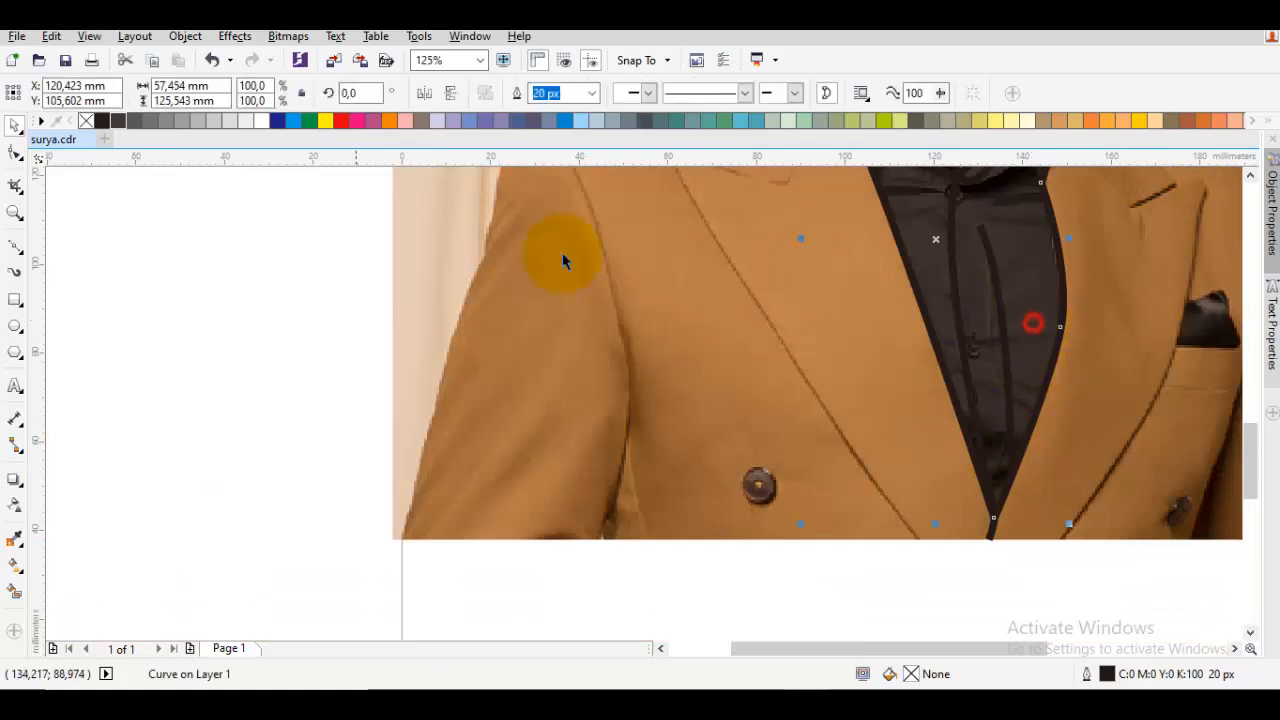
left_click(116, 121)
scroll(557, 337, "down", 1)
key("Escape")
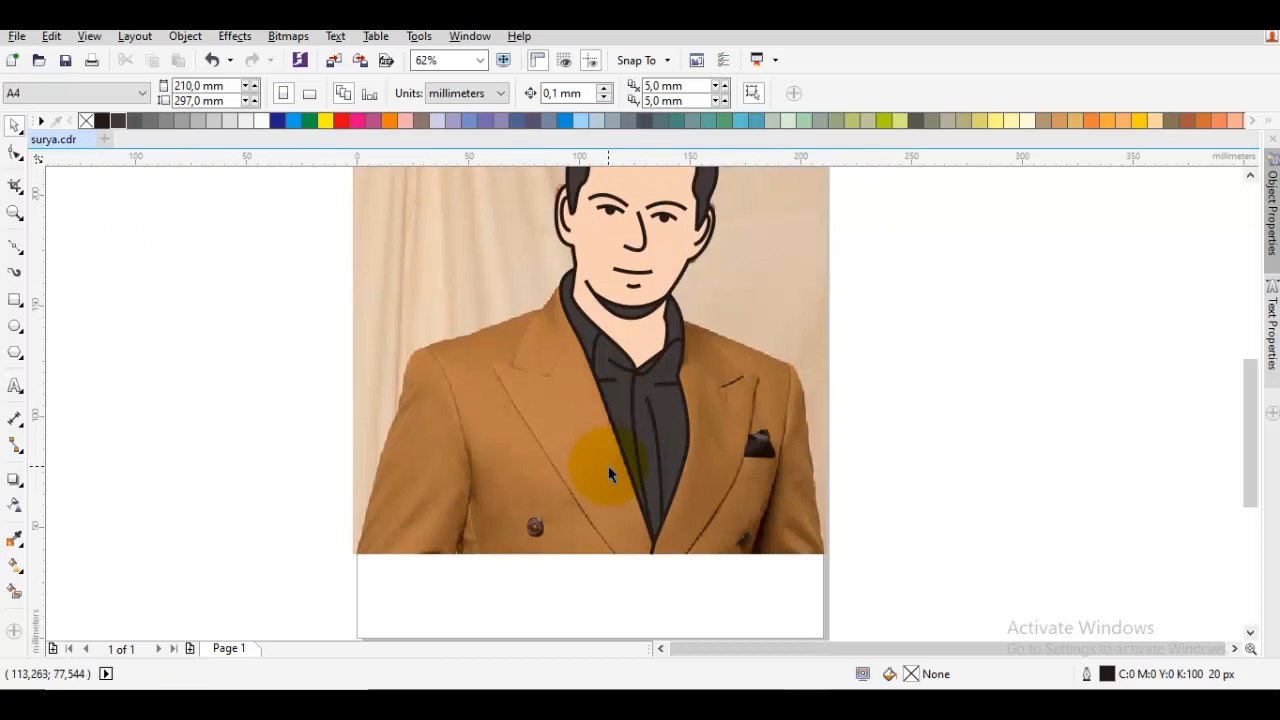
Start the jacket outline at the chin, curving it around the left side of the collar and along the left shoulder
left_click_drag(795, 276, 785, 307)
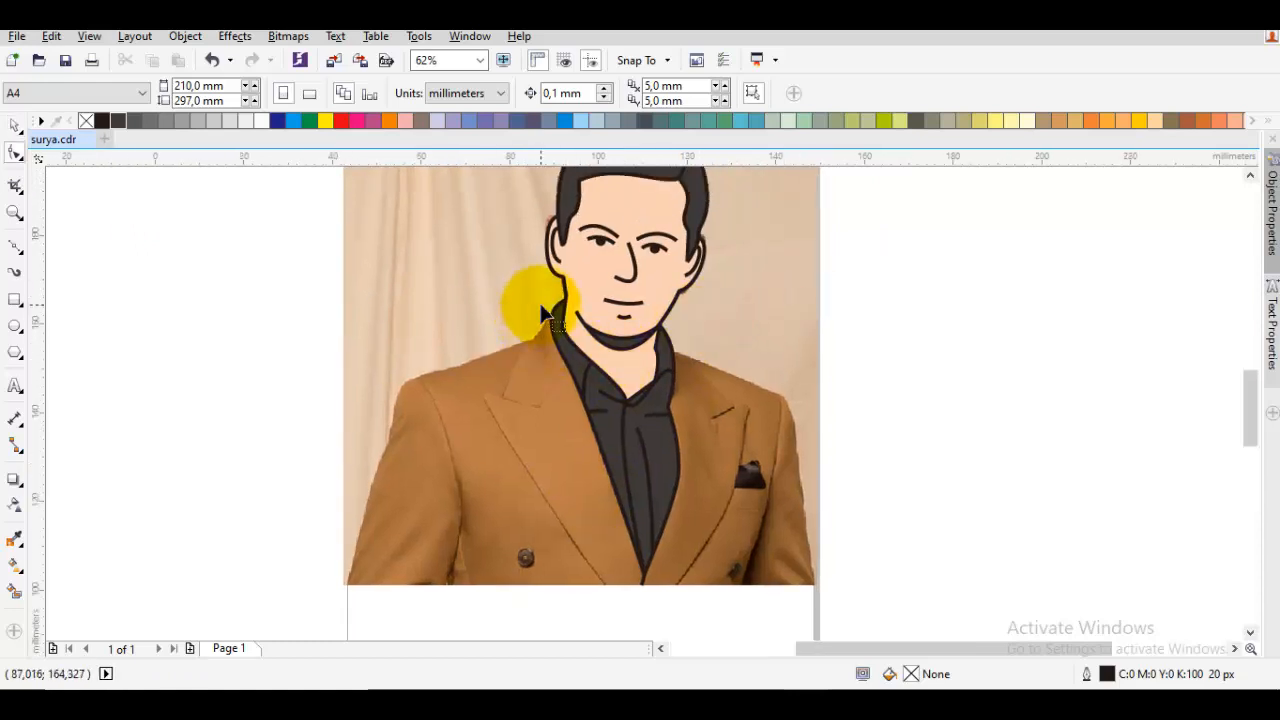
scroll(557, 330, "up", 1)
key("F5")
left_click(620, 368)
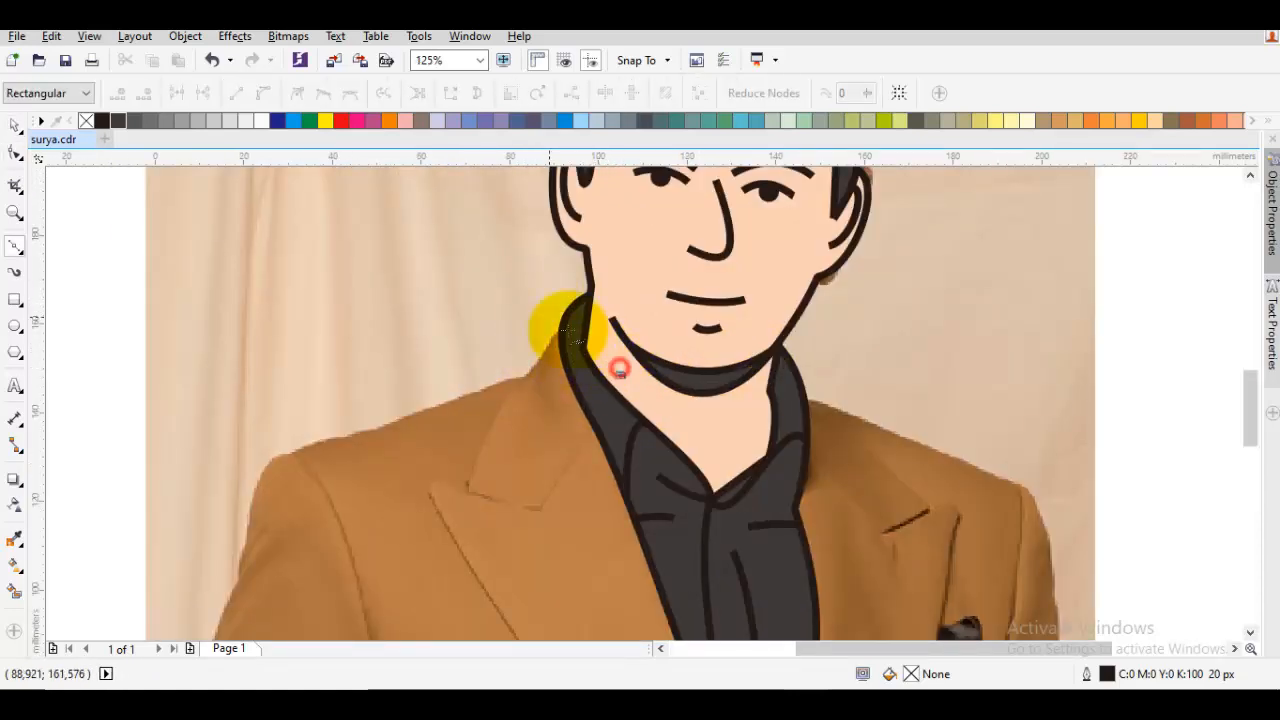
left_click_drag(659, 334, 532, 305)
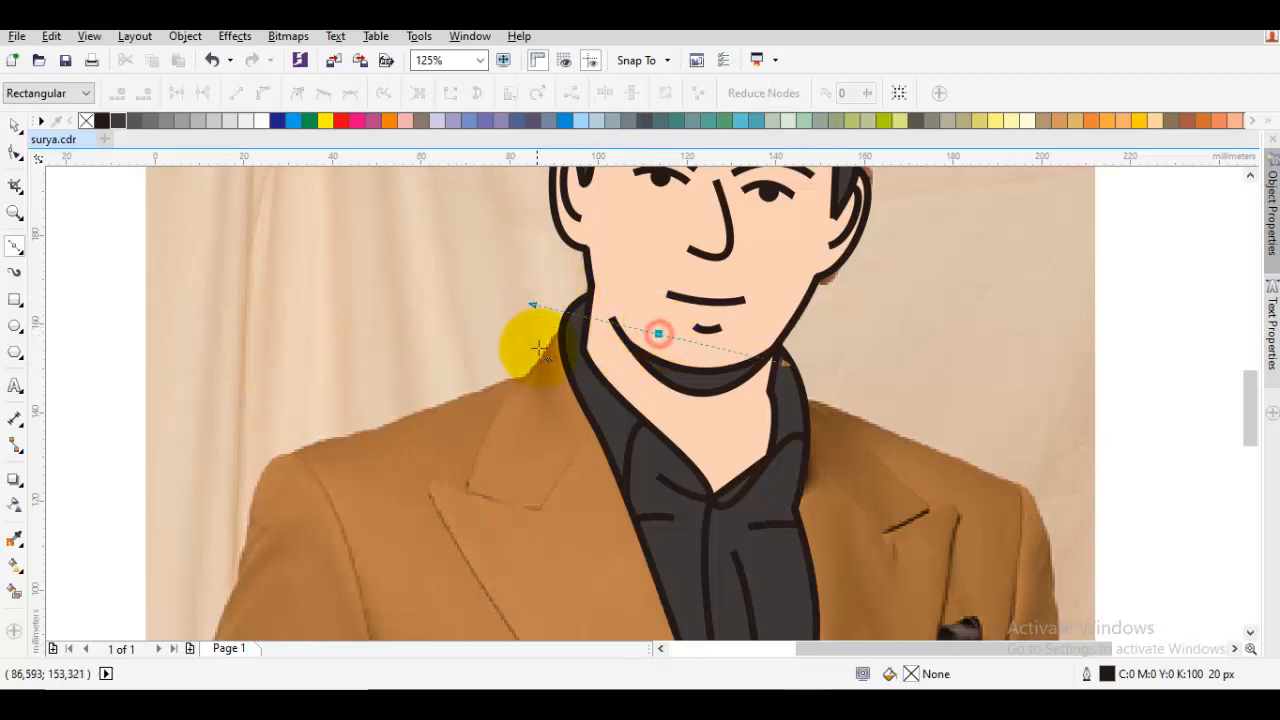
left_click(530, 377)
left_click_drag(475, 376, 762, 311)
left_click(588, 385)
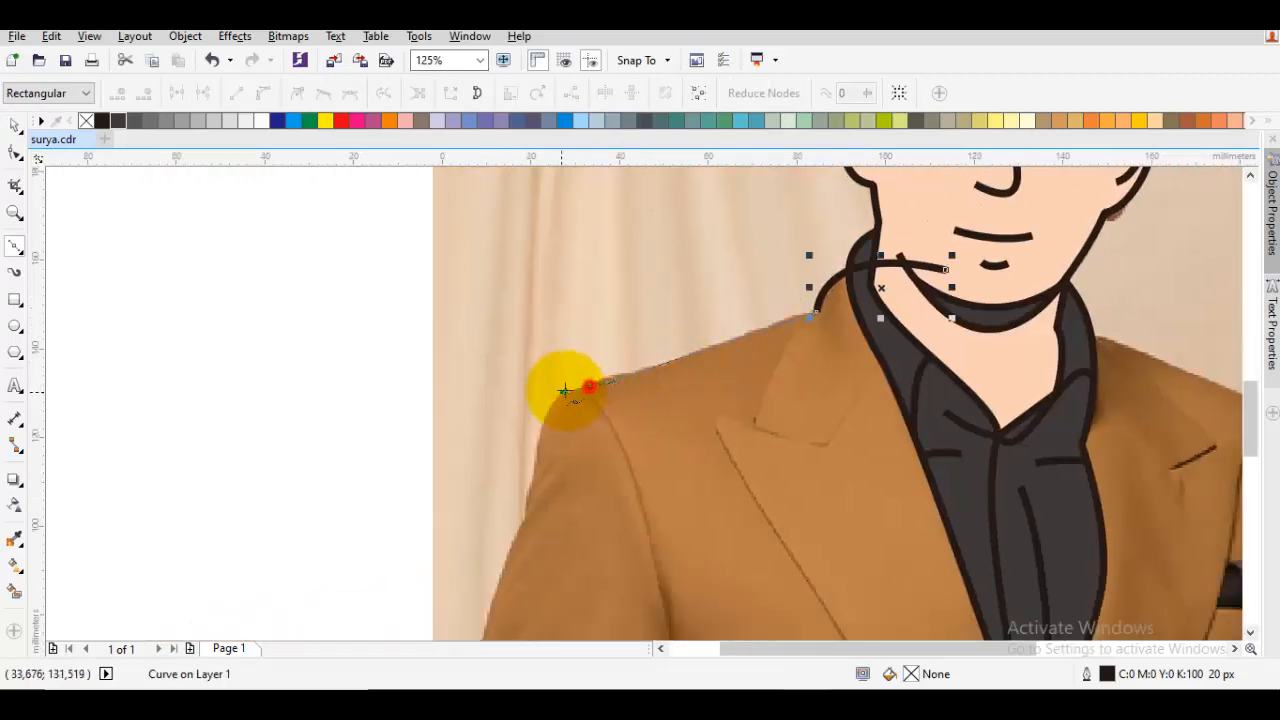
Continue the jacket outline around the left shoulder and down the sleeve to the photo's bottom edge
left_click_drag(543, 434, 623, 314)
left_click_drag(607, 373, 577, 441)
key("ctrl+z")
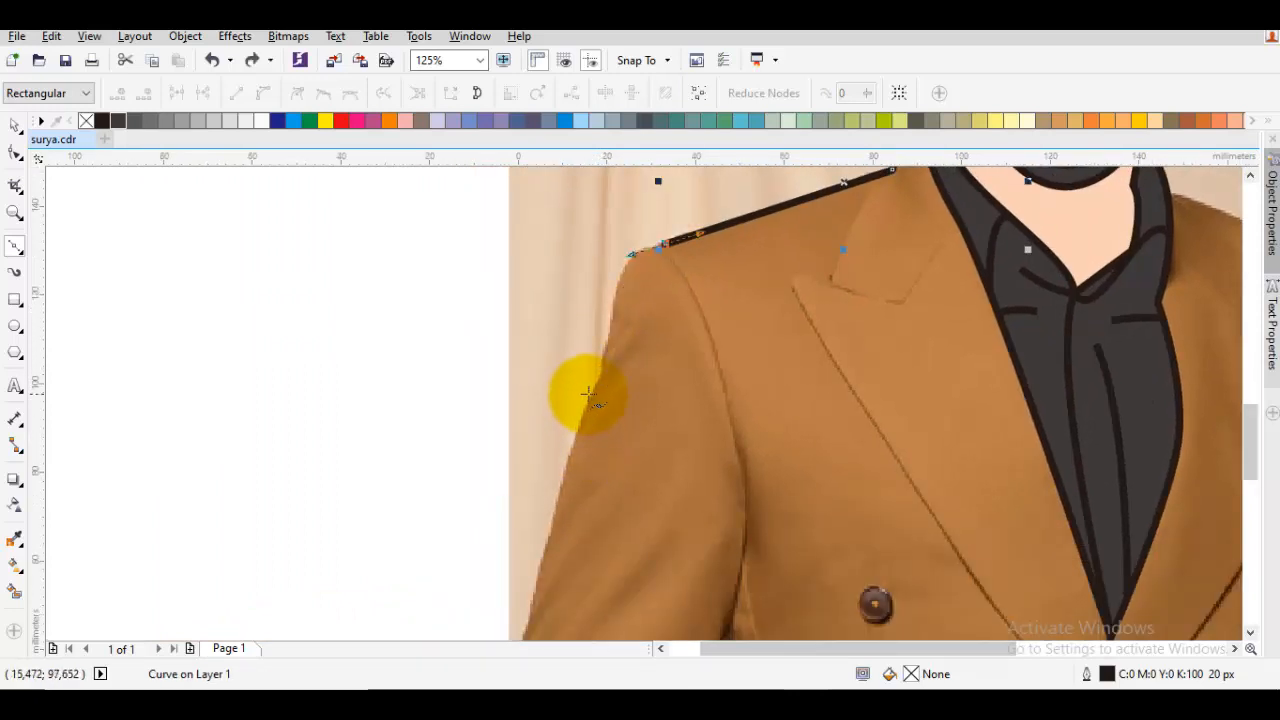
left_click(589, 393)
left_click(546, 540)
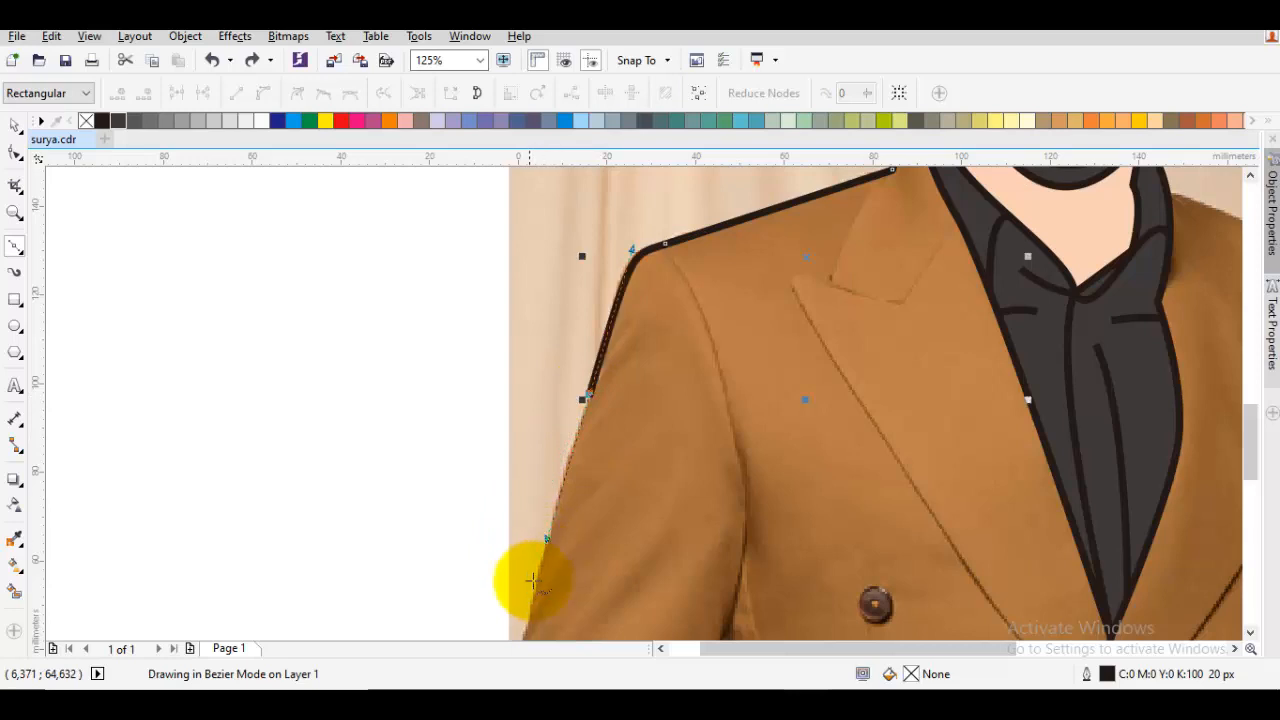
left_click_drag(521, 622, 551, 469)
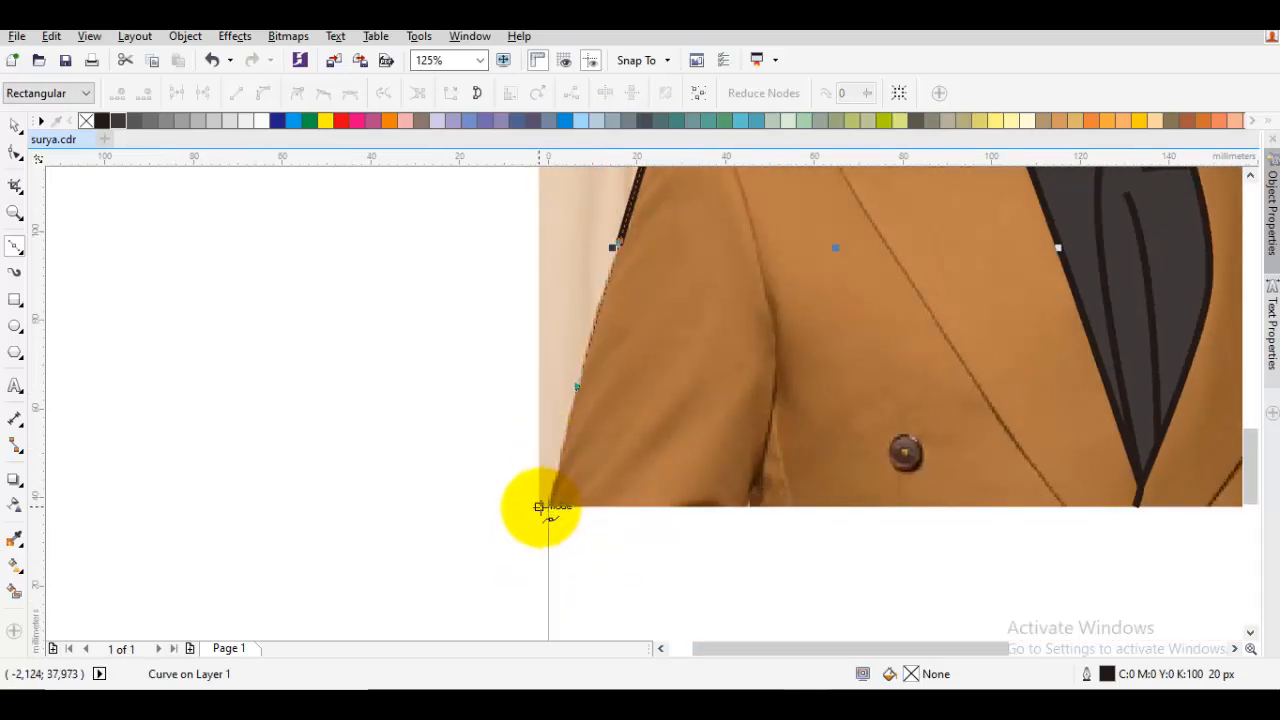
left_click(548, 507)
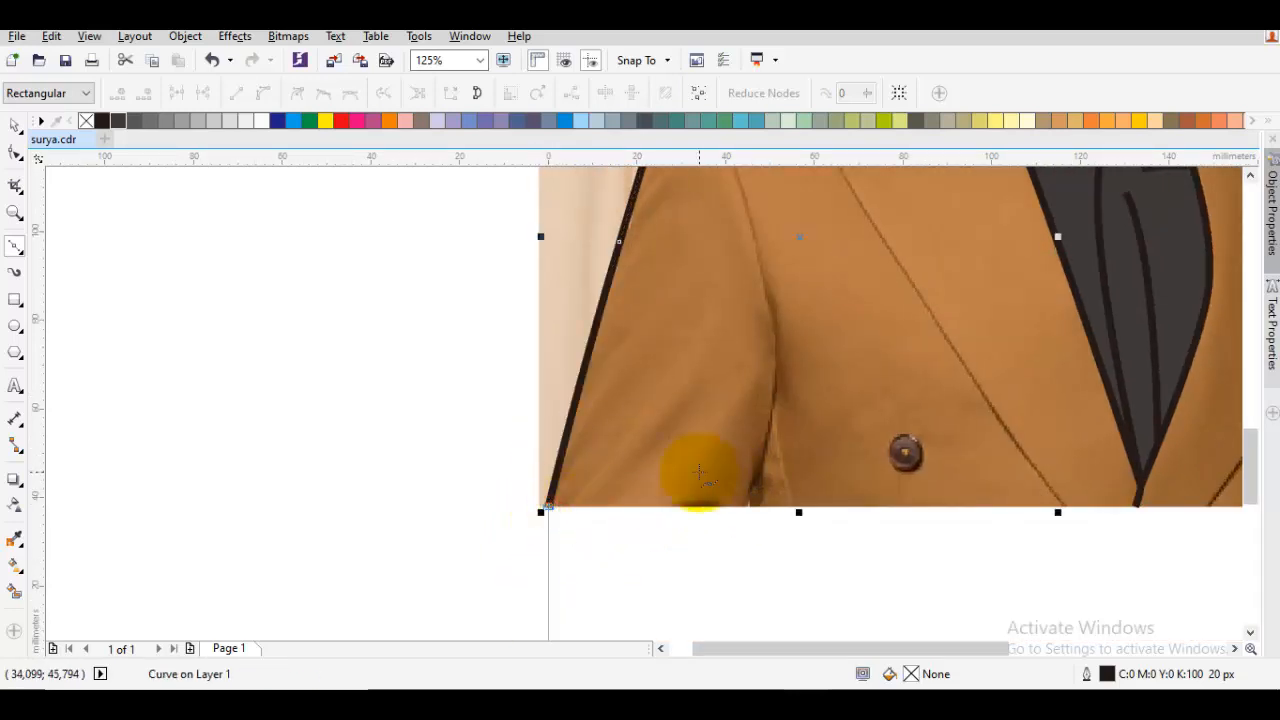
Extend the jacket outline along the photo's bottom edge to the right sleeve and partway up that sleeve
left_click_drag(851, 461, 529, 500)
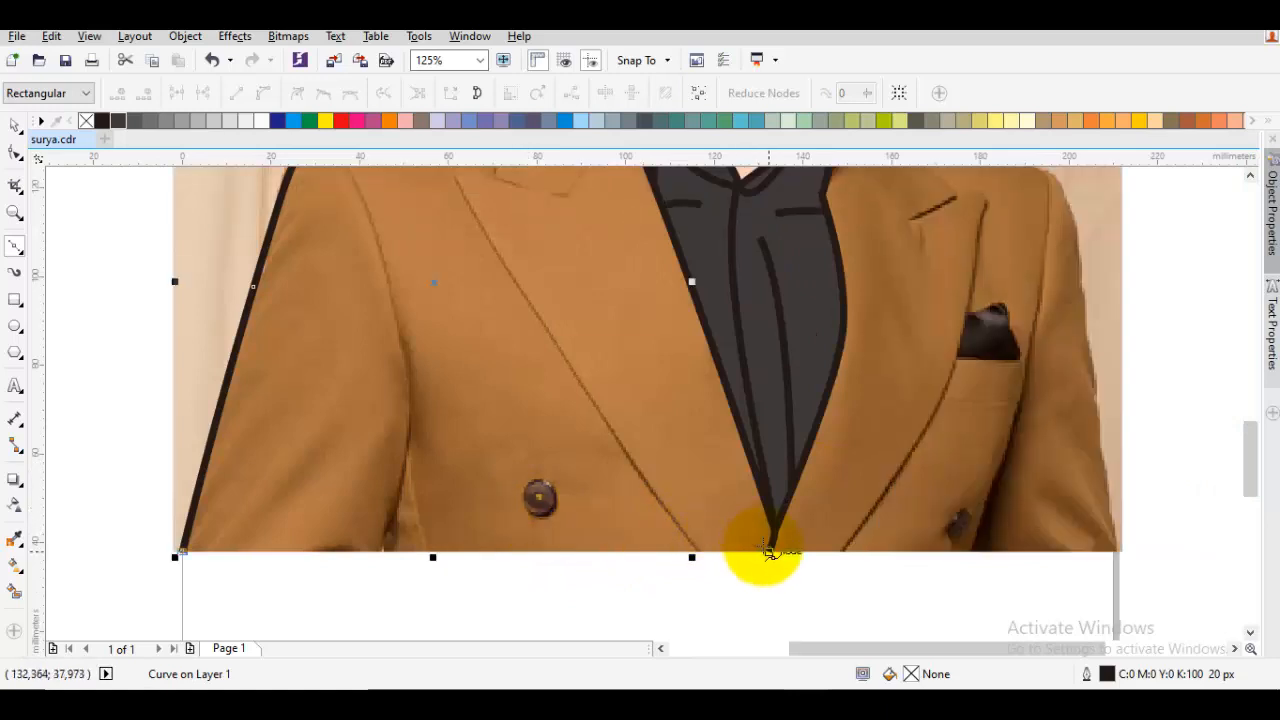
left_click_drag(972, 542, 880, 541)
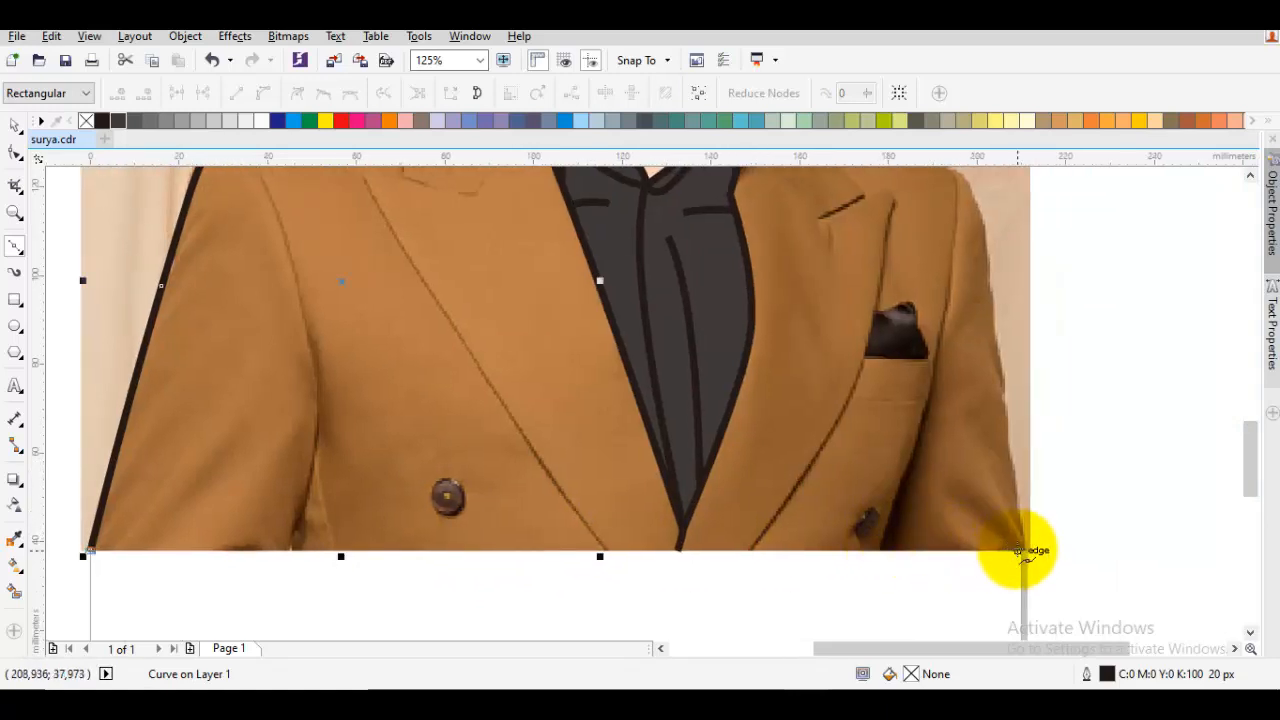
left_click(1024, 550)
left_click_drag(1012, 360, 990, 438)
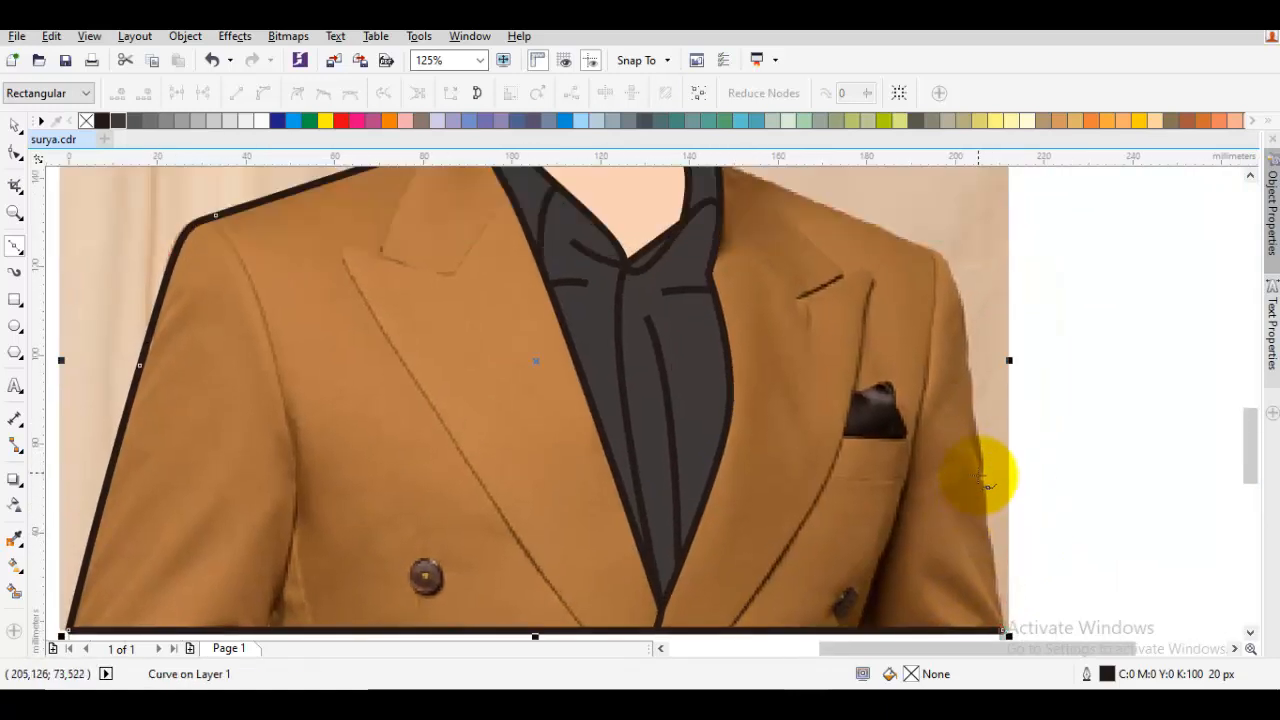
left_click(978, 472)
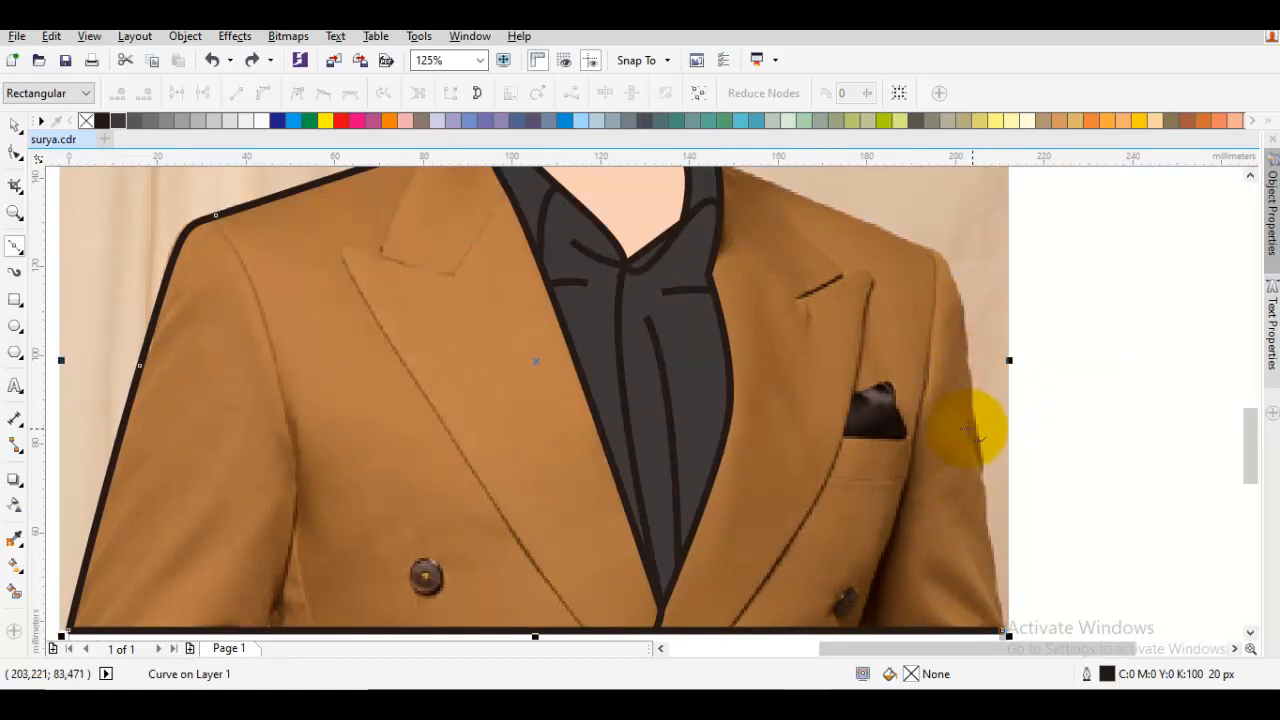
left_click_drag(979, 428, 962, 295)
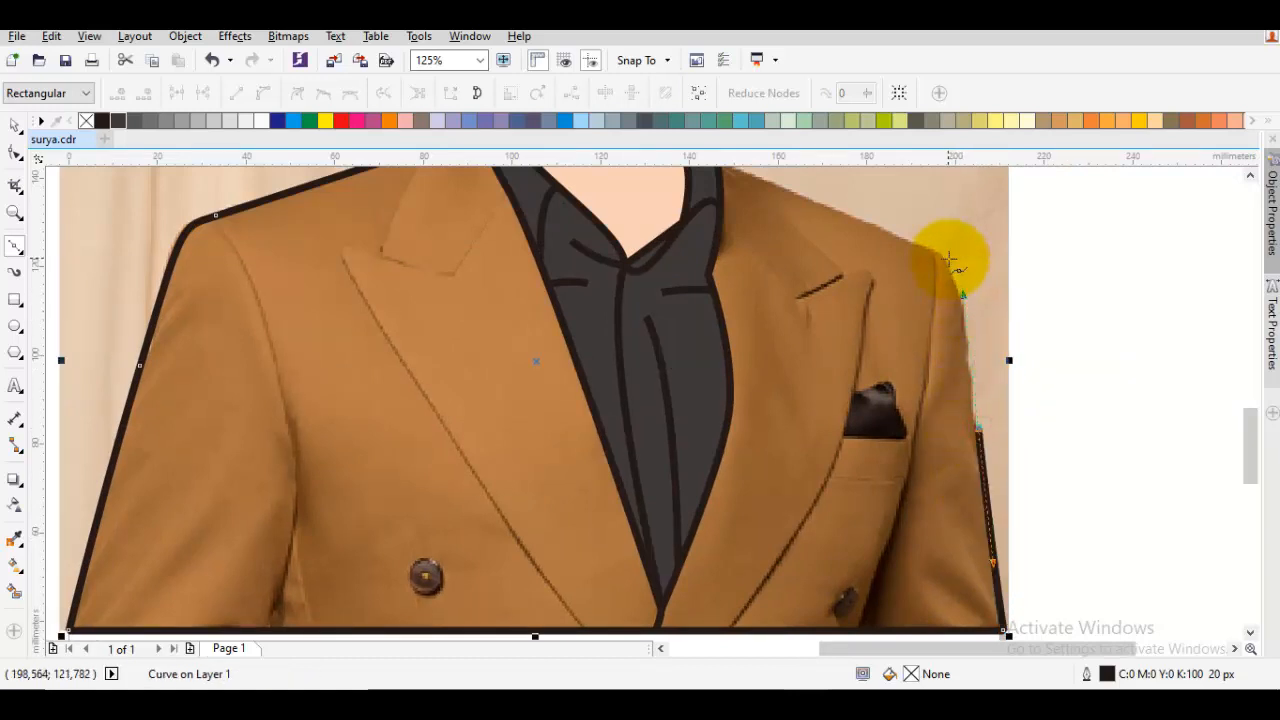
Carry the jacket outline over the right shoulder to the neck and close it at its starting point
left_click(934, 252)
left_click_drag(872, 217, 1072, 369)
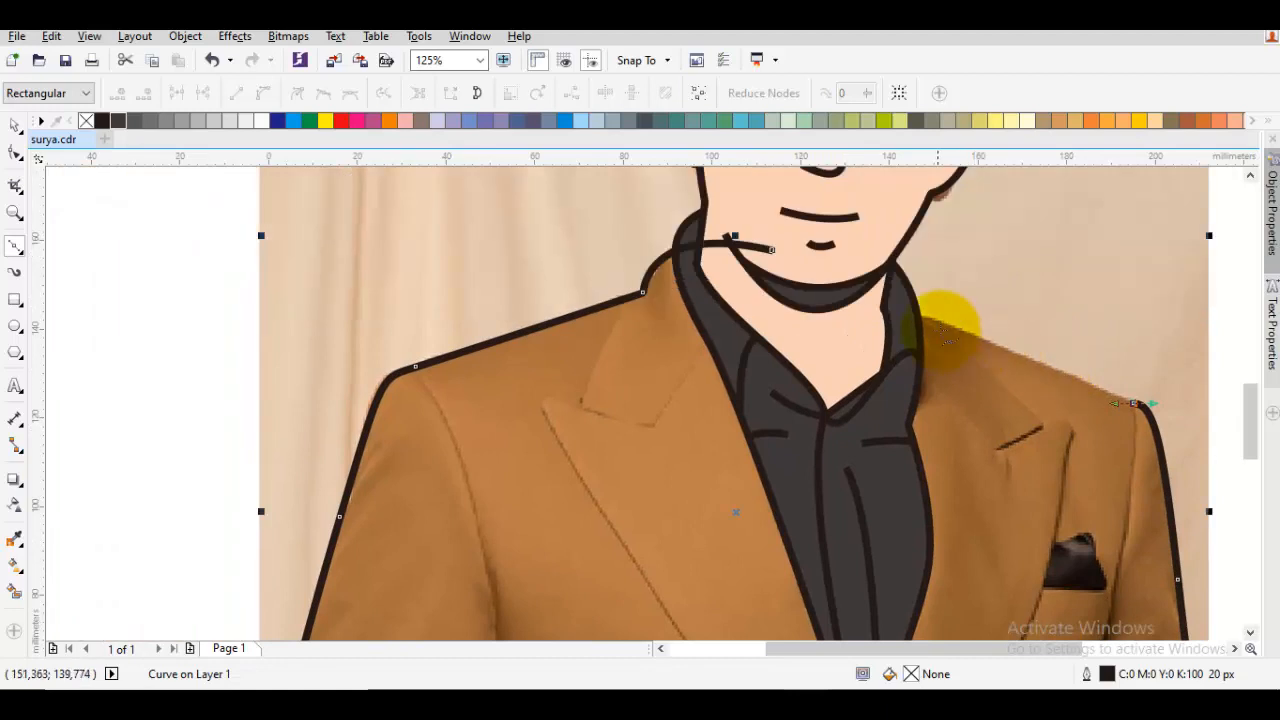
left_click_drag(885, 308, 787, 302)
left_click(769, 250)
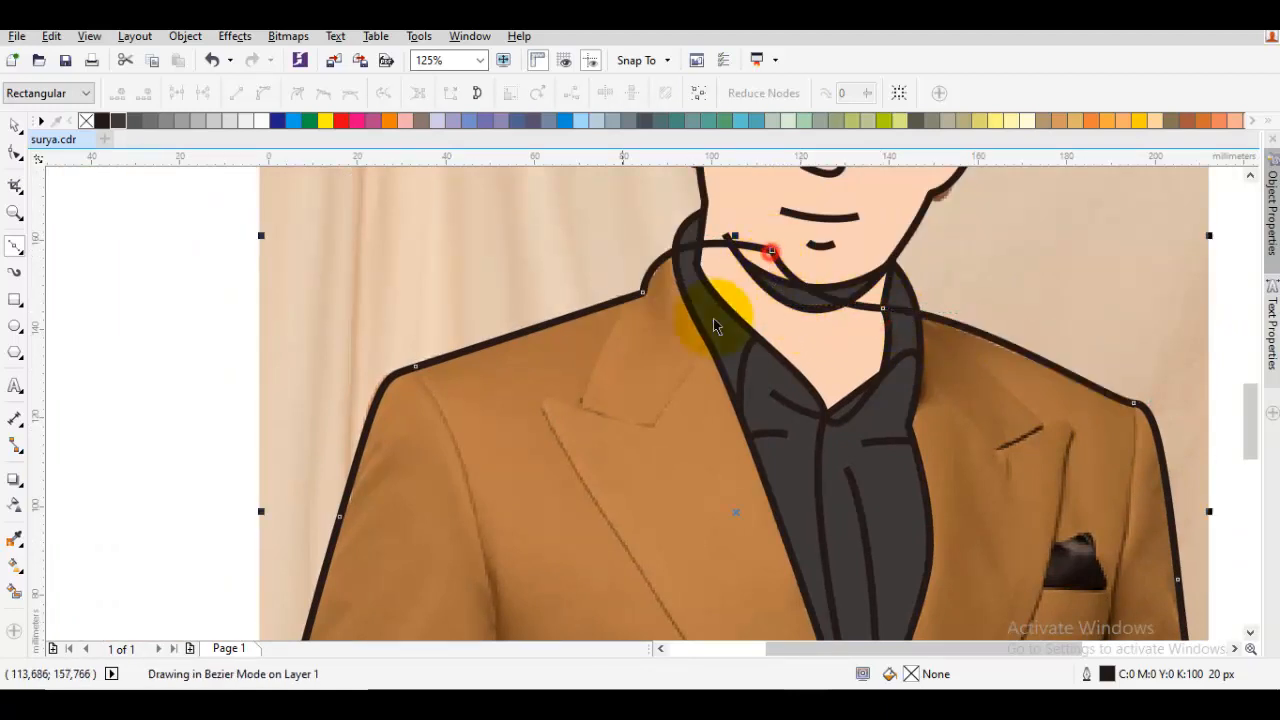
Order the jacket outline directly in front of the photo so it sits behind the face and shirt
key("space")
right_click(587, 393)
mouse_move(648, 488)
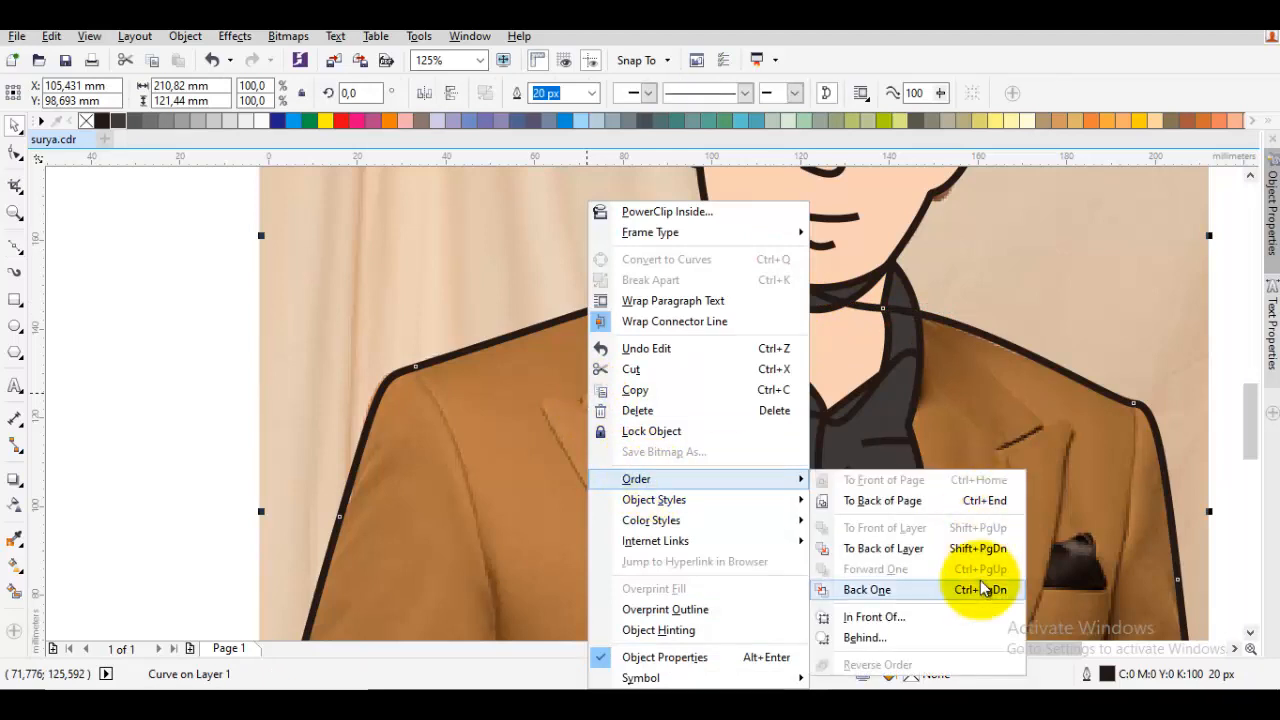
left_click(974, 612)
left_click(1049, 243)
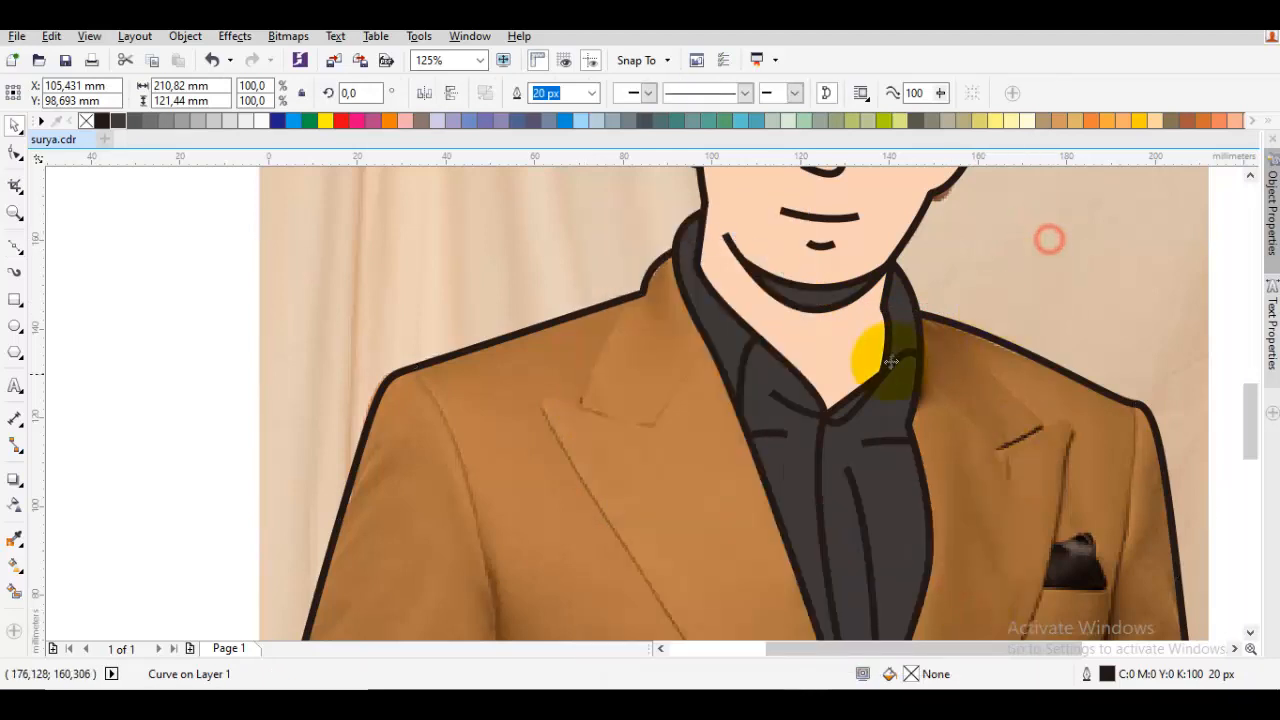
Draw the jacket's left collar curve from the shoulder down to the collar tip, along its lower edge and up to the shirt edge
scroll(760, 390, "down", 2)
scroll(723, 403, "up", 2)
key("space")
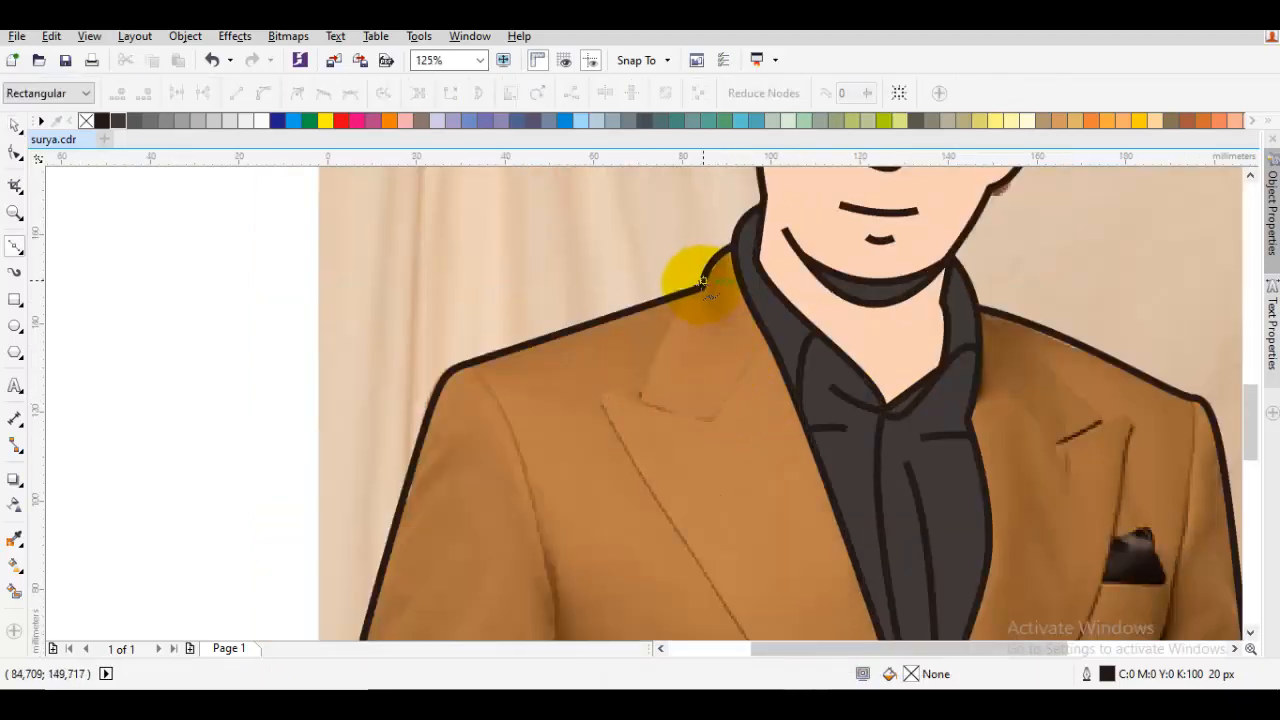
left_click_drag(702, 287, 661, 300)
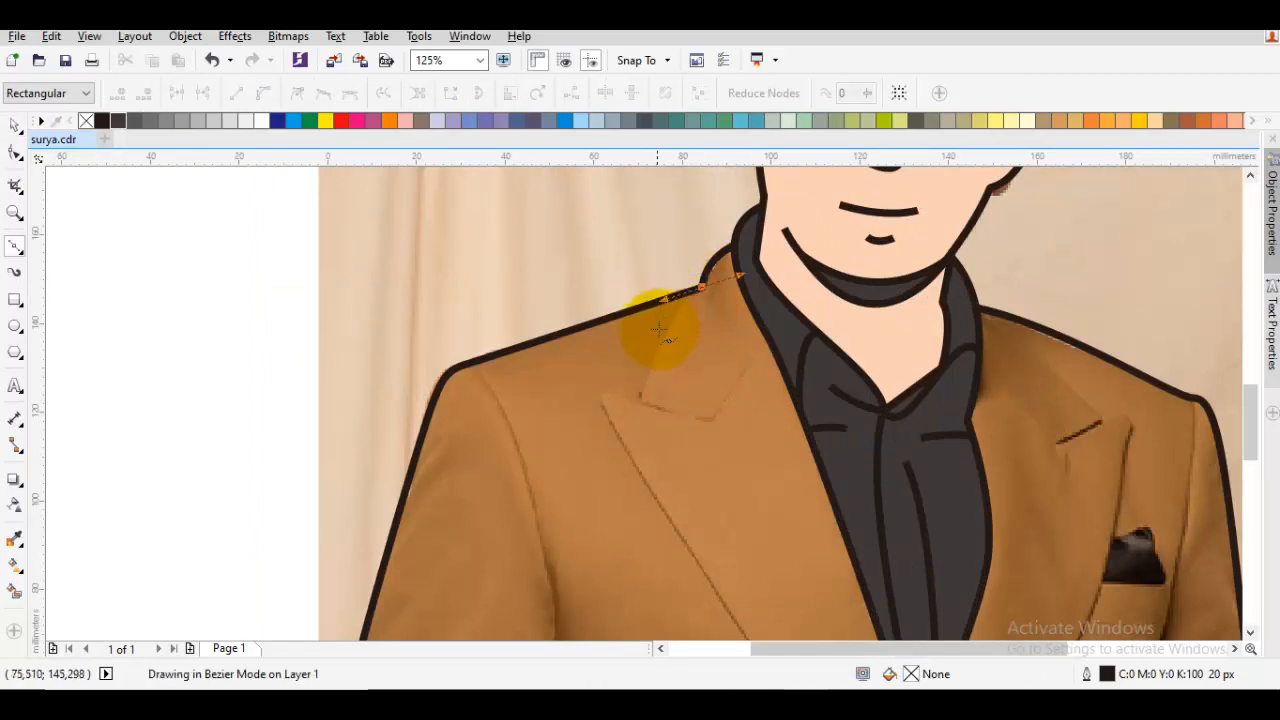
left_click_drag(640, 403, 704, 424)
left_click(704, 424)
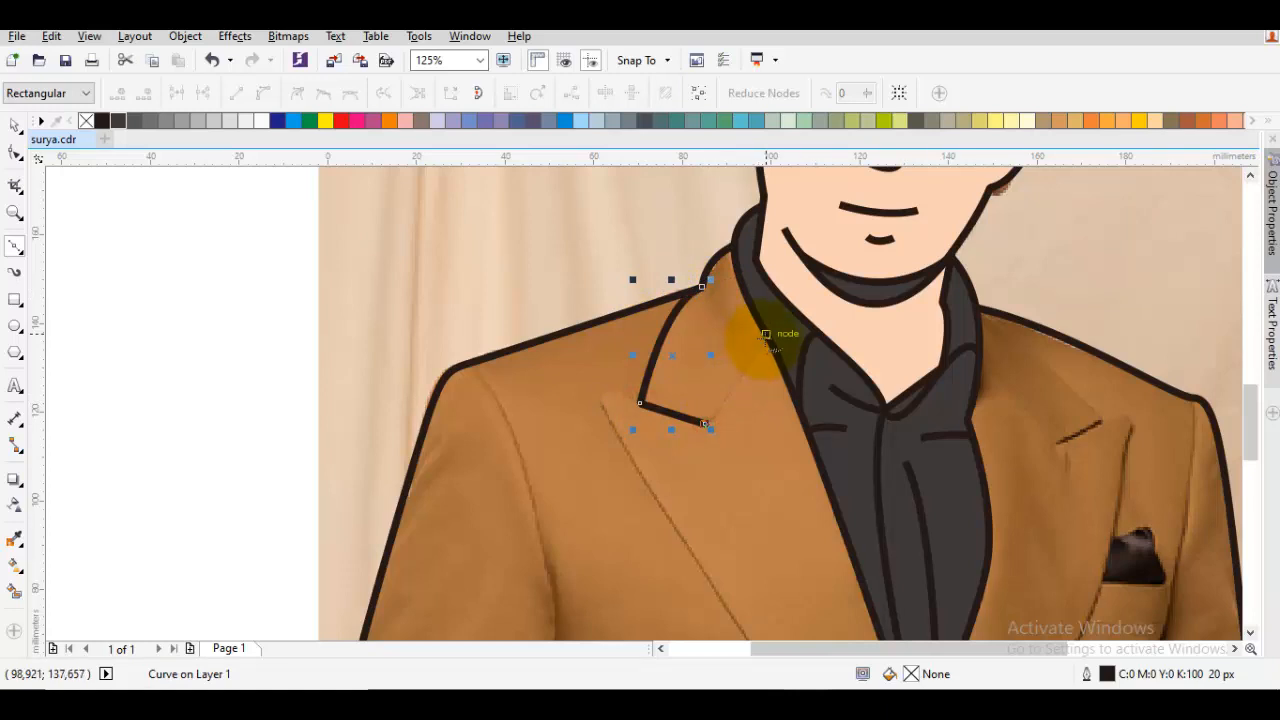
left_click_drag(769, 339, 792, 336)
key("Escape")
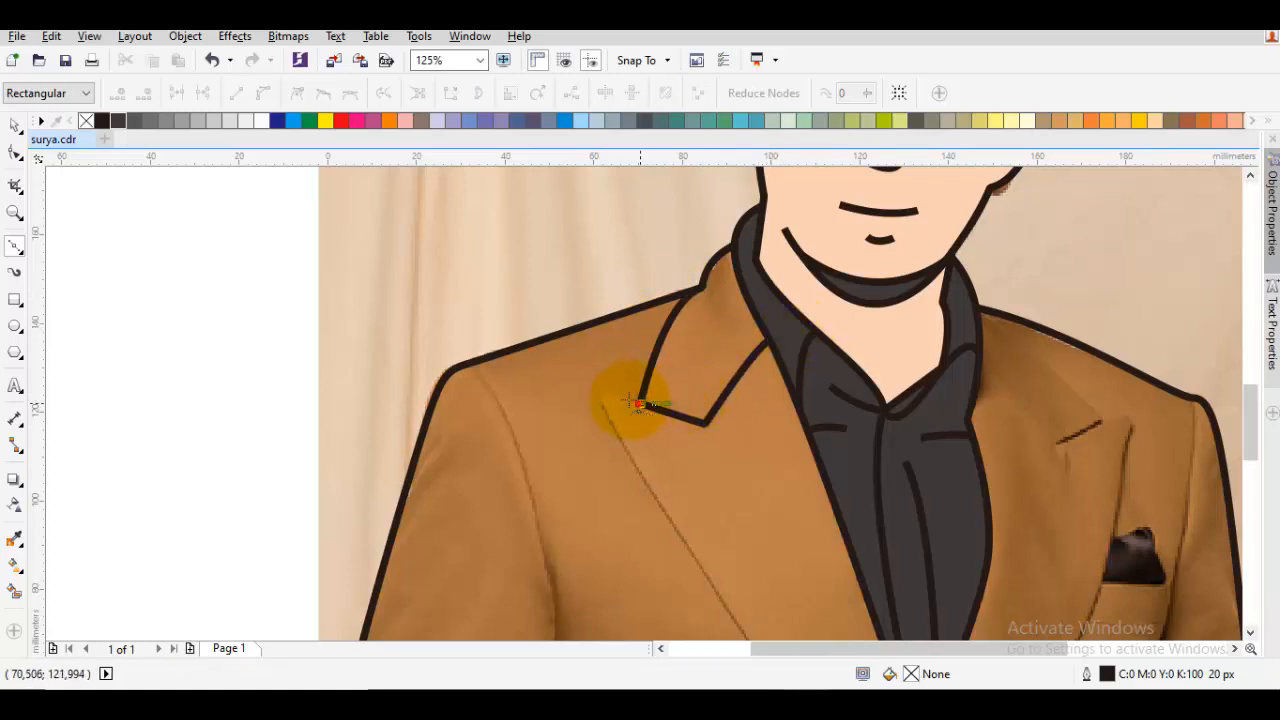
Draw the left lapel line from the collar tip out to the lapel point and down to the jacket's bottom edge
left_click(594, 391)
scroll(652, 467, "down", 1)
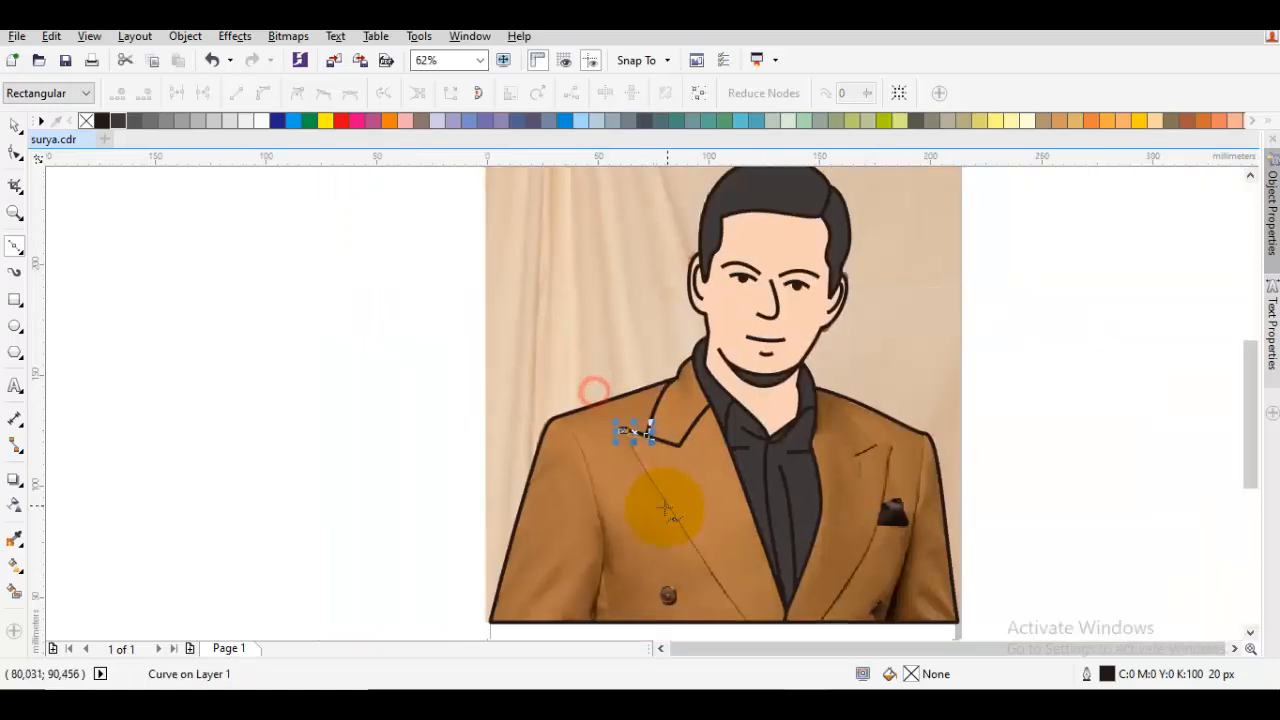
left_click_drag(665, 508, 620, 376)
left_click_drag(703, 490, 757, 533)
key("space")
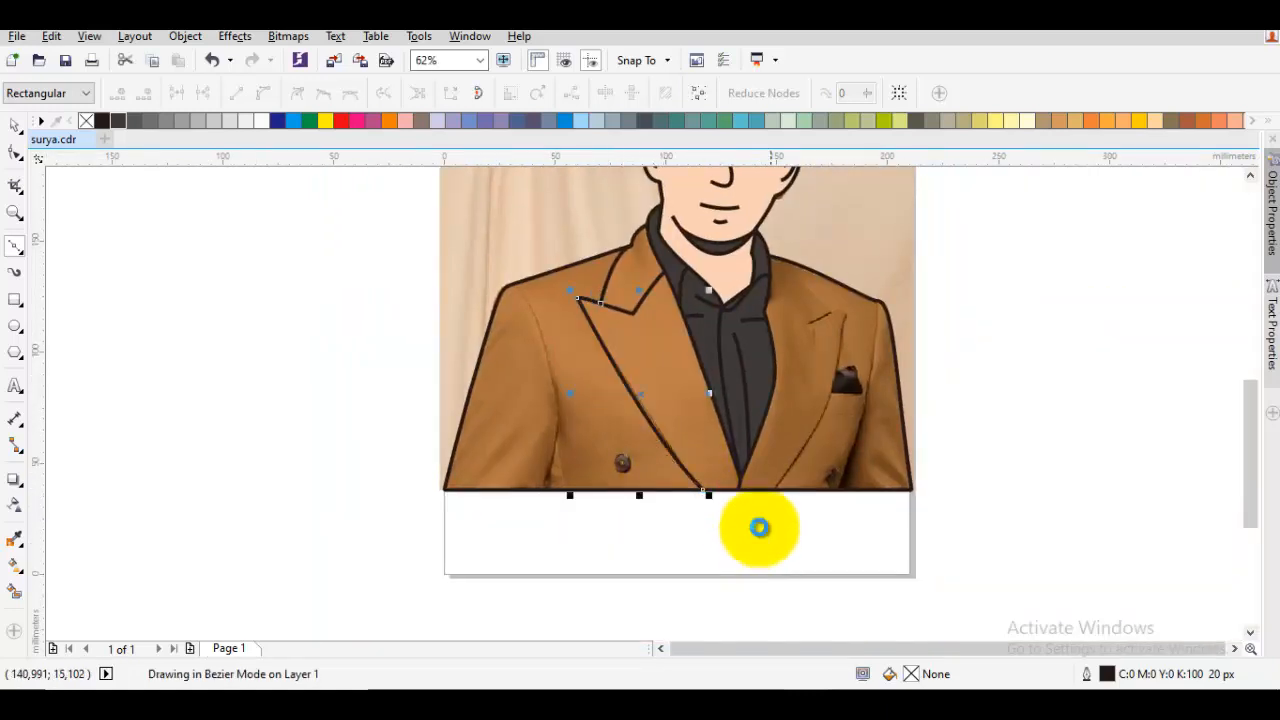
Draw the jacket's right collar curve from the neck down to the collar tip, along its lower edge and back up to the shirt edge
key("Escape")
left_click_drag(770, 328, 732, 384)
scroll(722, 348, "up", 1)
key("space")
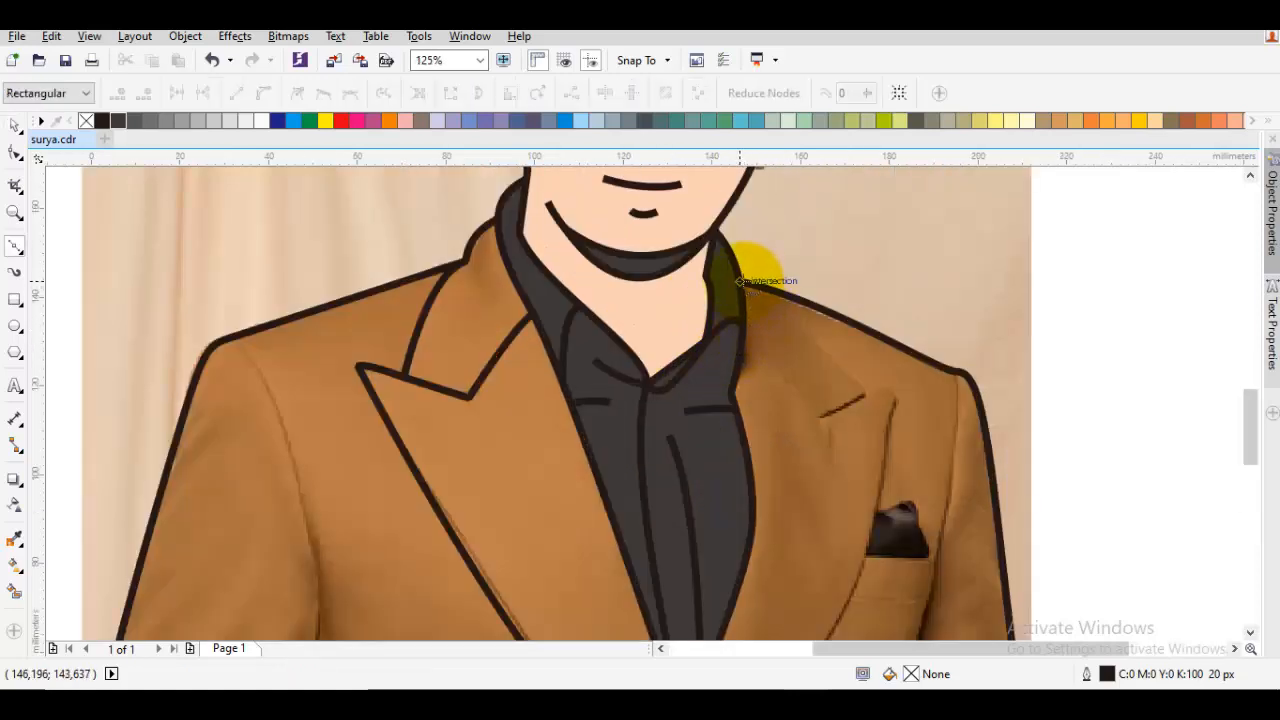
left_click_drag(740, 281, 865, 380)
left_click(866, 399)
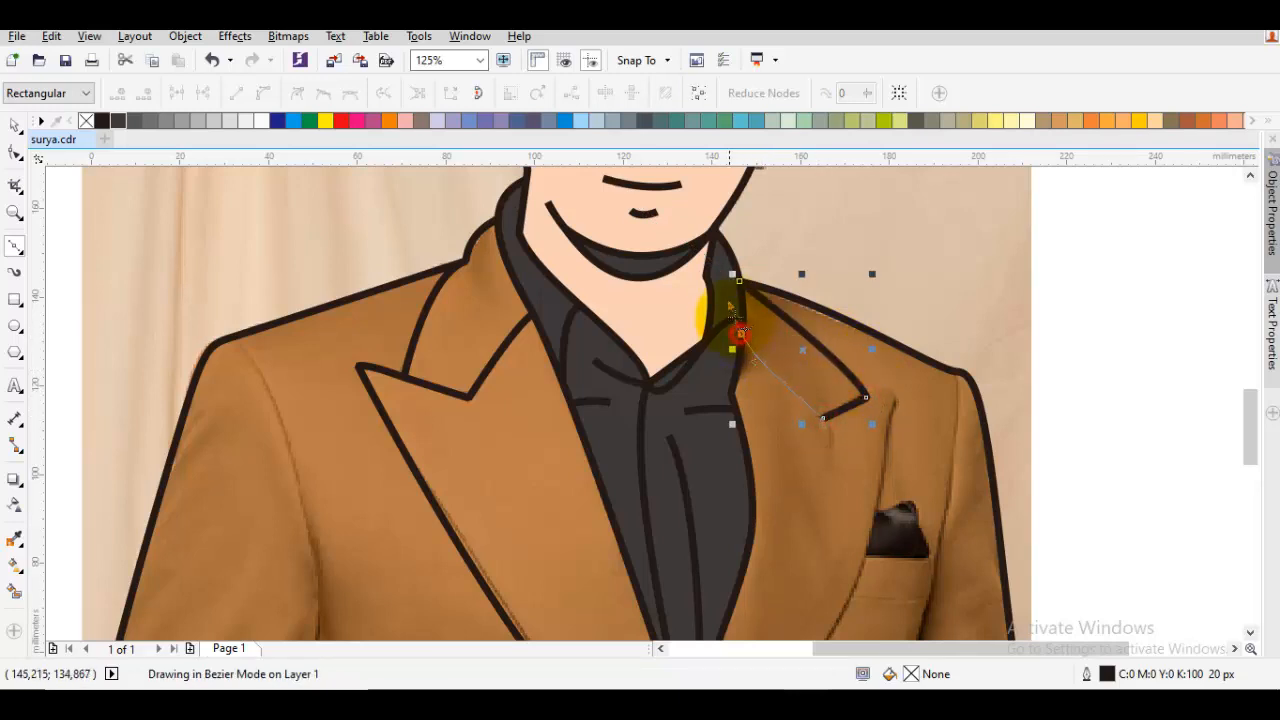
left_click_drag(730, 299, 729, 298)
key("space")
key("Escape")
Draw the right lapel line from the collar edge out to the lapel point and curving down to the jacket's bottom edge
left_click_drag(946, 424, 811, 349)
key("space")
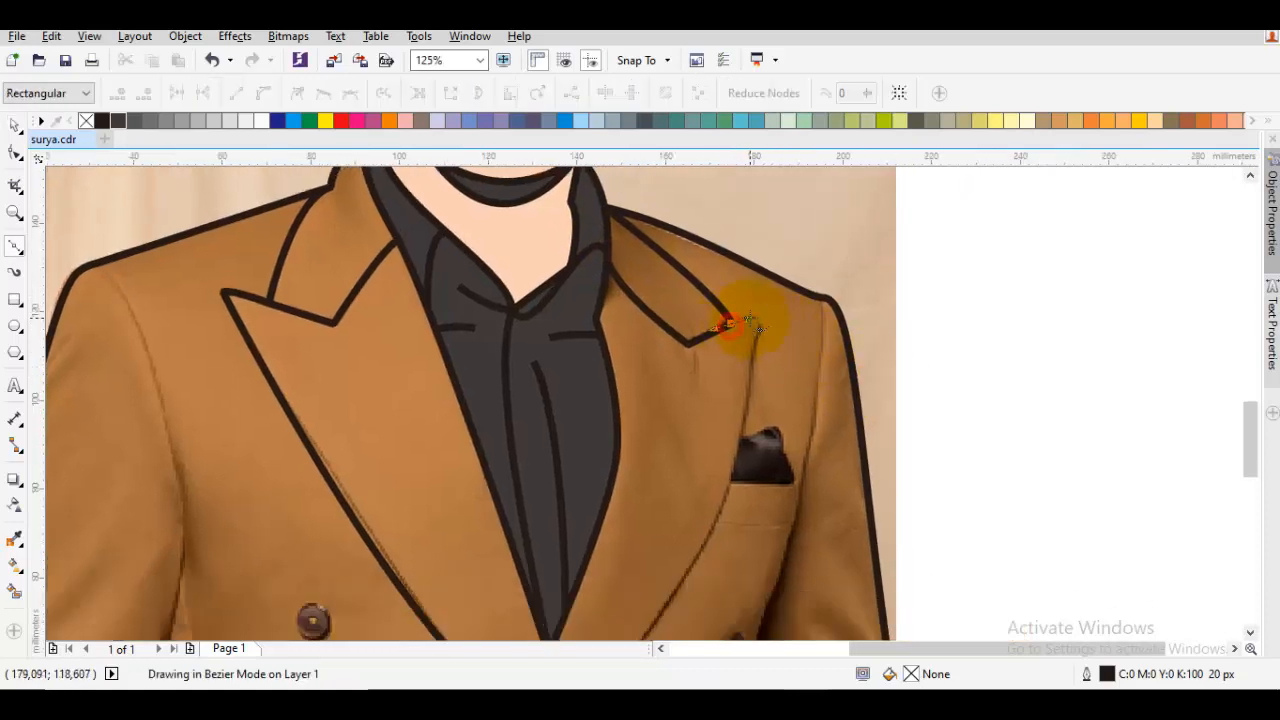
left_click_drag(757, 315, 759, 315)
left_click(767, 319)
left_click_drag(753, 443, 809, 280)
scroll(791, 320, "down", 1)
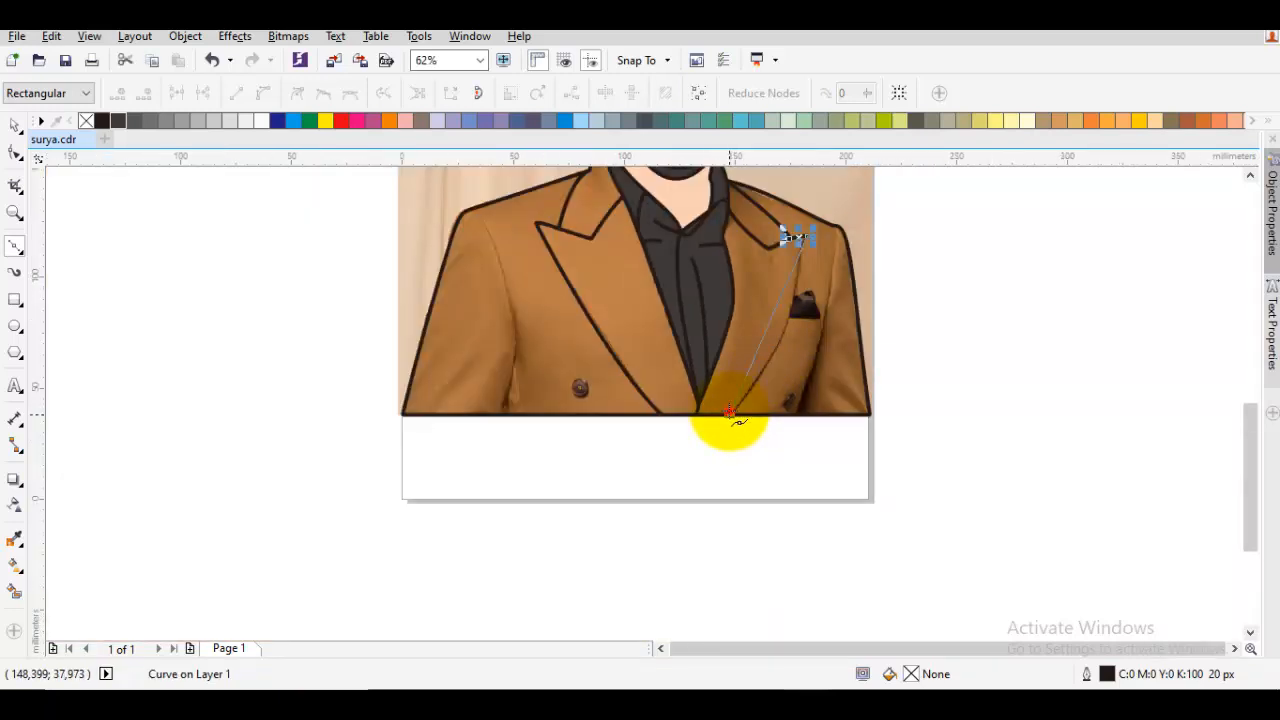
left_click_drag(730, 412, 676, 458)
key("space")
key("Escape")
Trace the pocket square beside the right lapel as a closed outline starting and ending on the lapel line
left_click_drag(828, 302, 766, 340)
scroll(746, 354, "up", 1)
scroll(750, 375, "up", 1)
key("space")
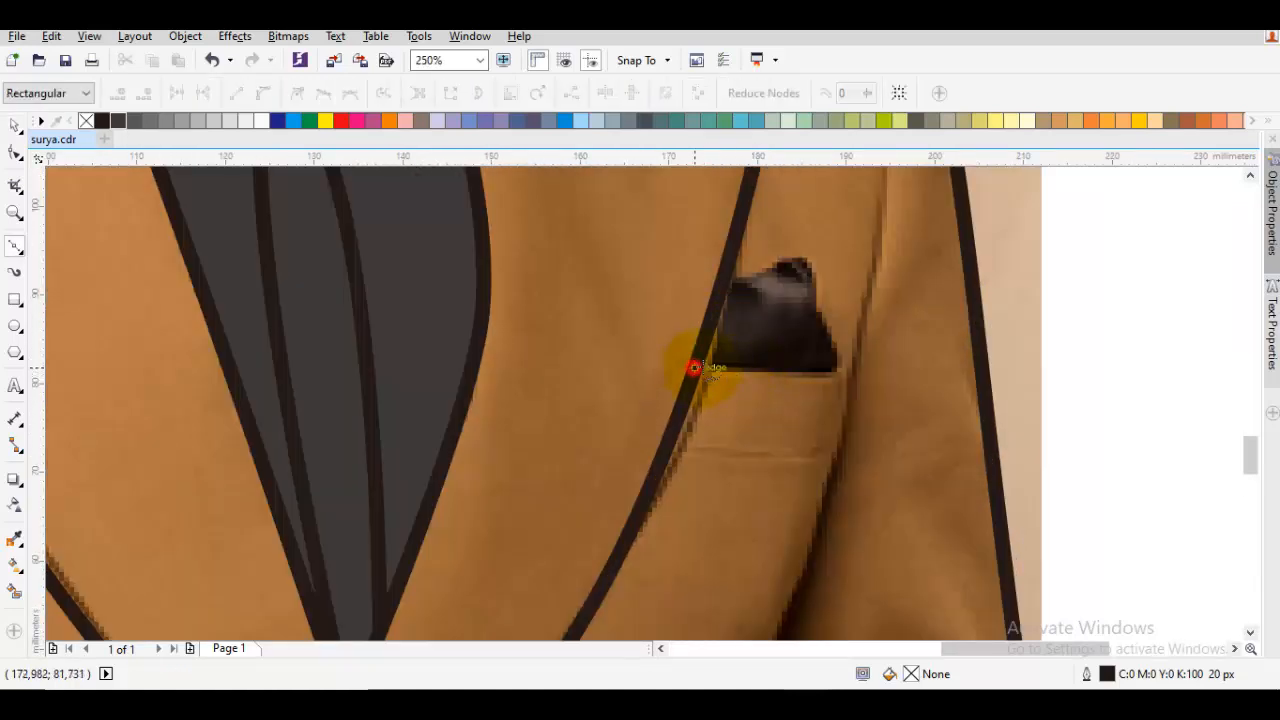
left_click_drag(694, 367, 795, 367)
left_click(843, 372)
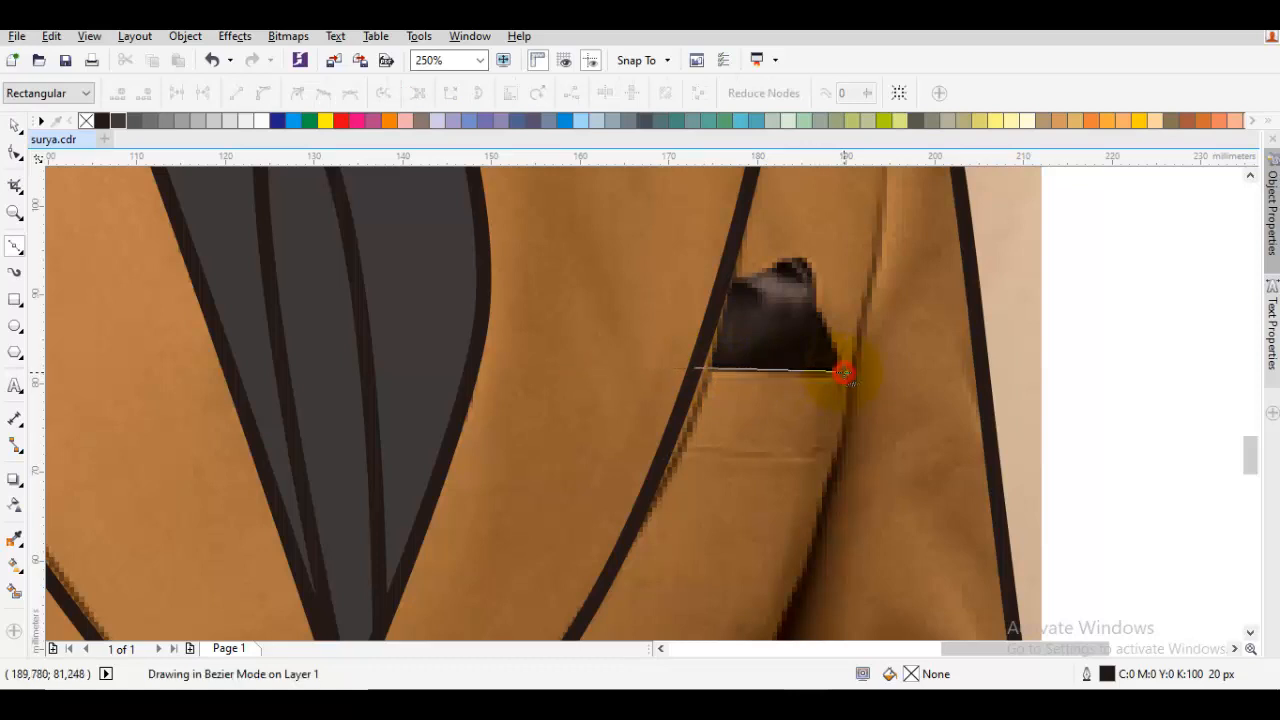
left_click(811, 314)
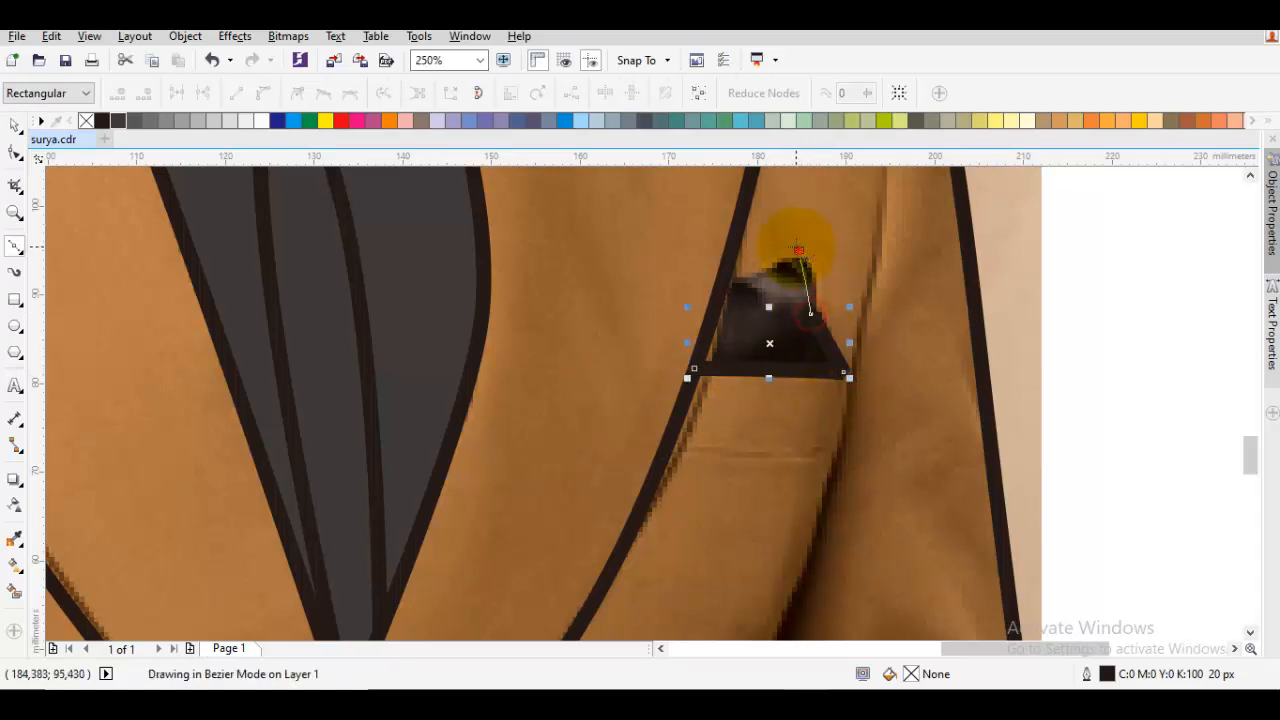
left_click(798, 250)
left_click(720, 287)
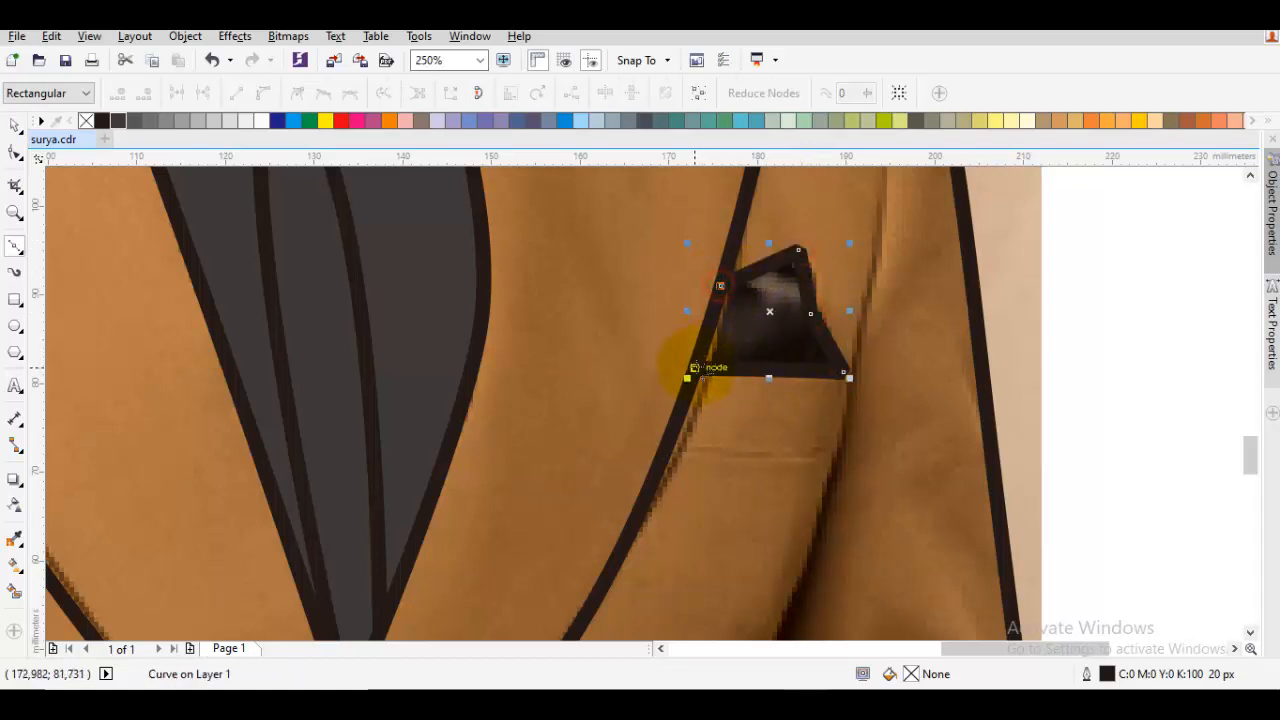
left_click(695, 368)
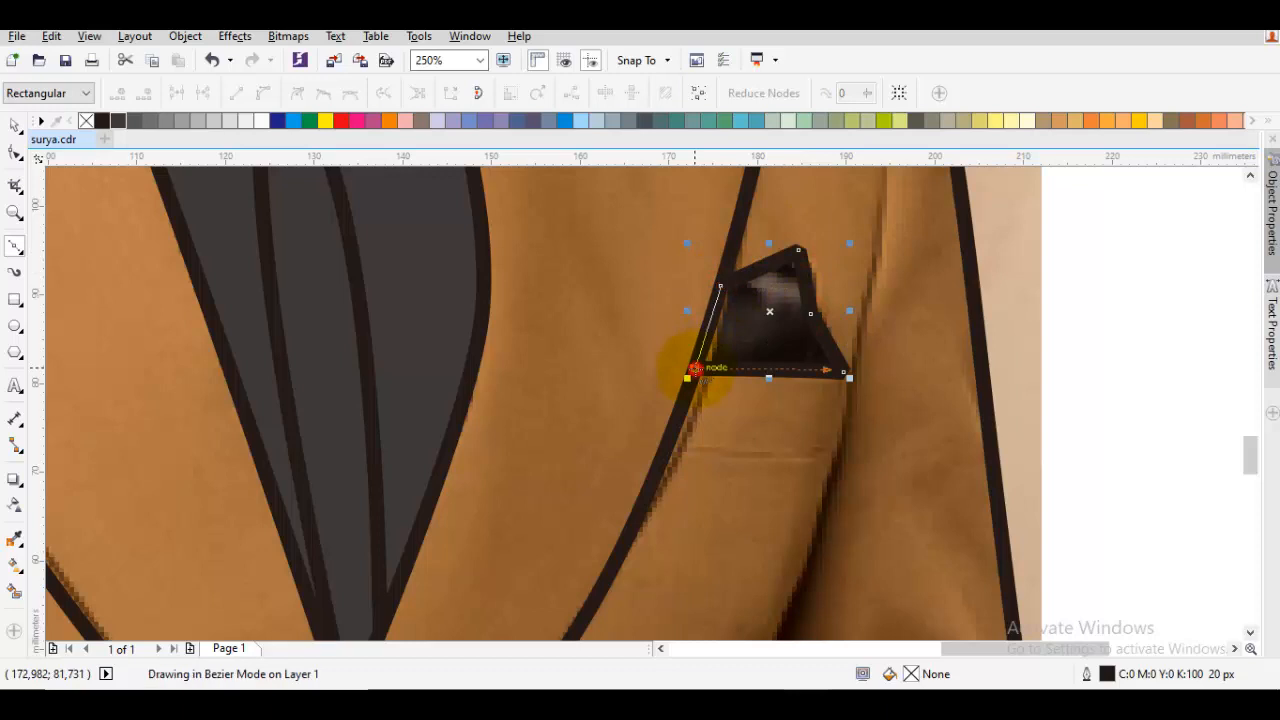
Fill the pocket square with the same dark grey as the shirt
left_click(116, 125)
key("space")
key("Escape")
Draw the breast pocket's lower edge from the right lapel line across below the pocket square
left_click_drag(726, 448, 657, 394)
key("space")
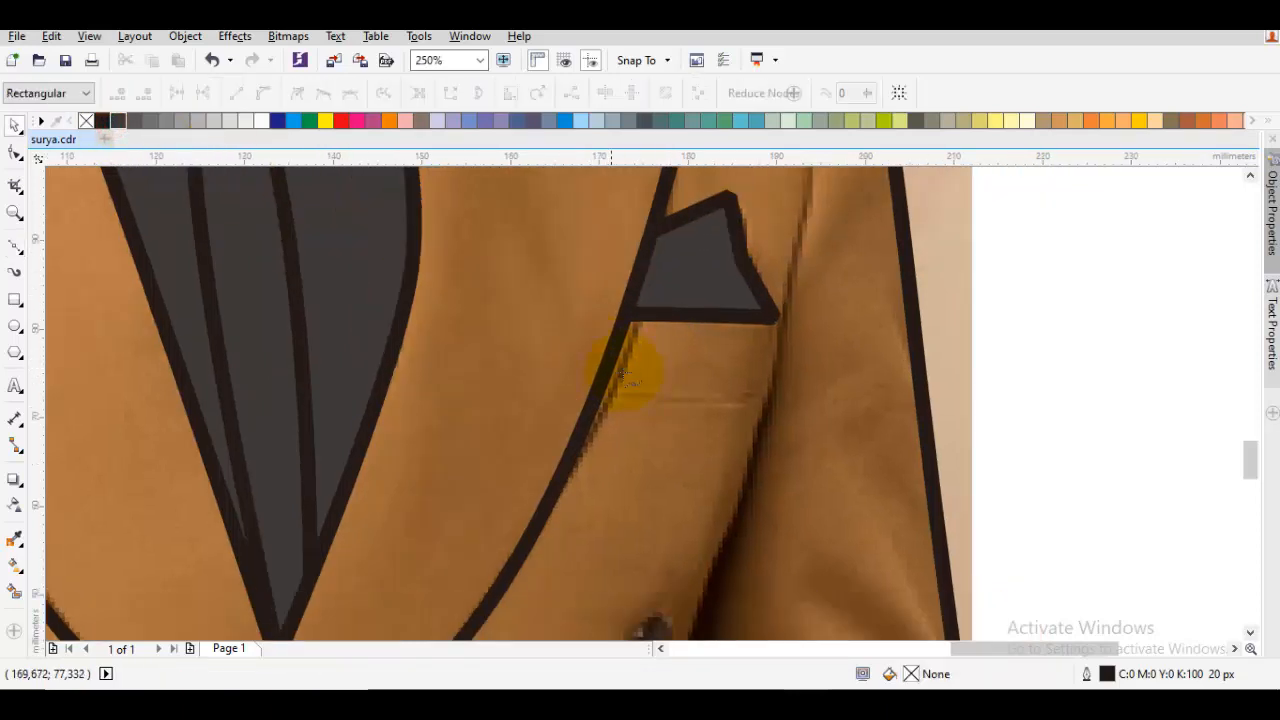
left_click(758, 401)
key("space")
key("Escape")
scroll(757, 400, "down", 1)
Draw the right sleeve seam from just below the shoulder past the pocket to the jacket's bottom edge
key("space")
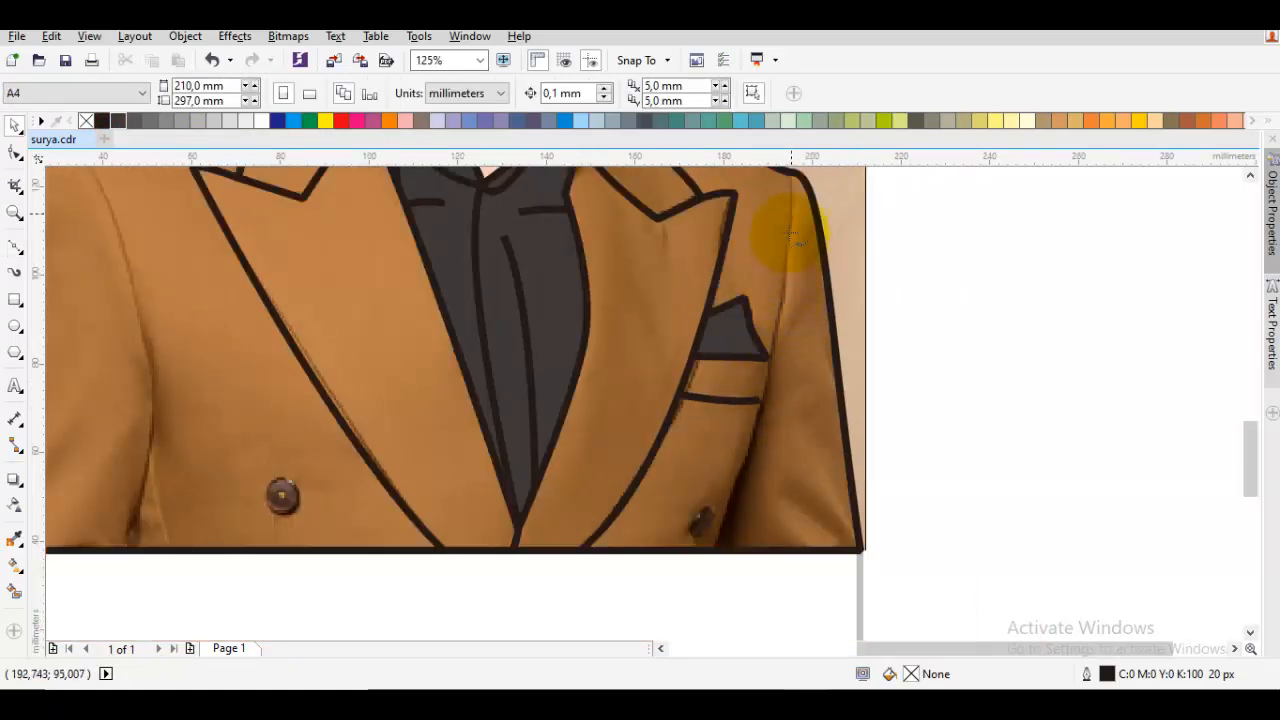
left_click(793, 200)
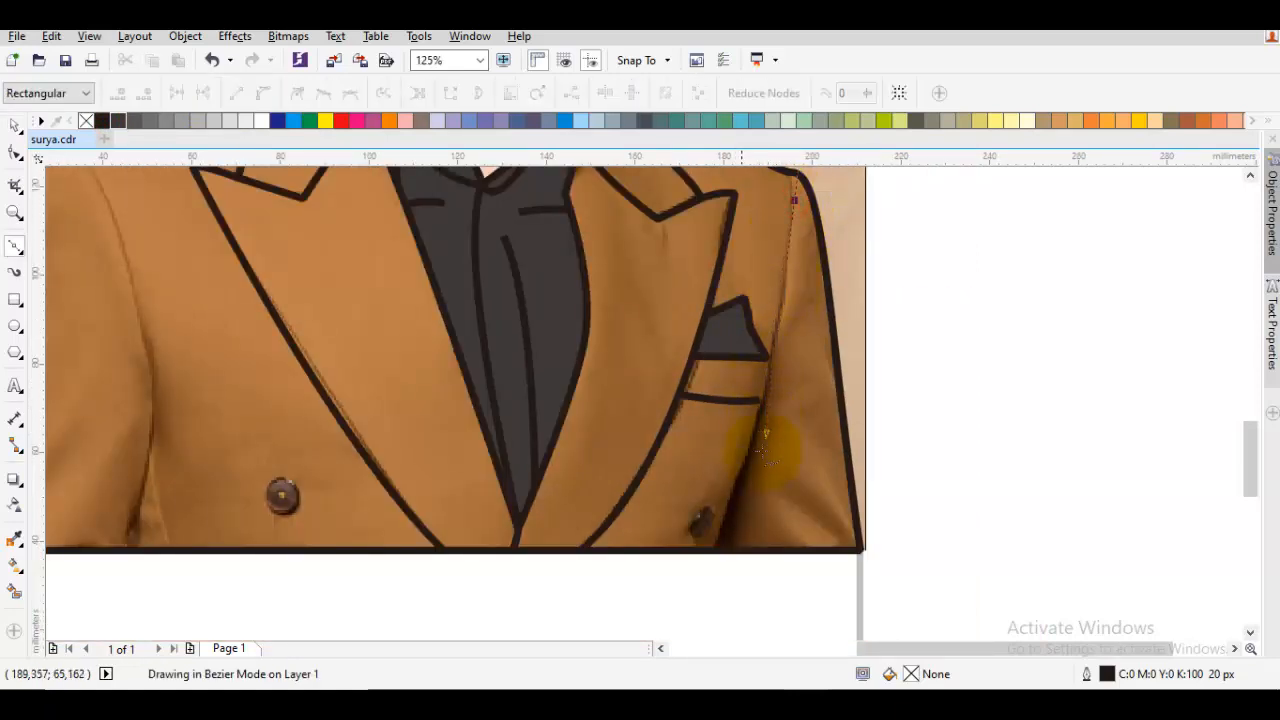
left_click(718, 549)
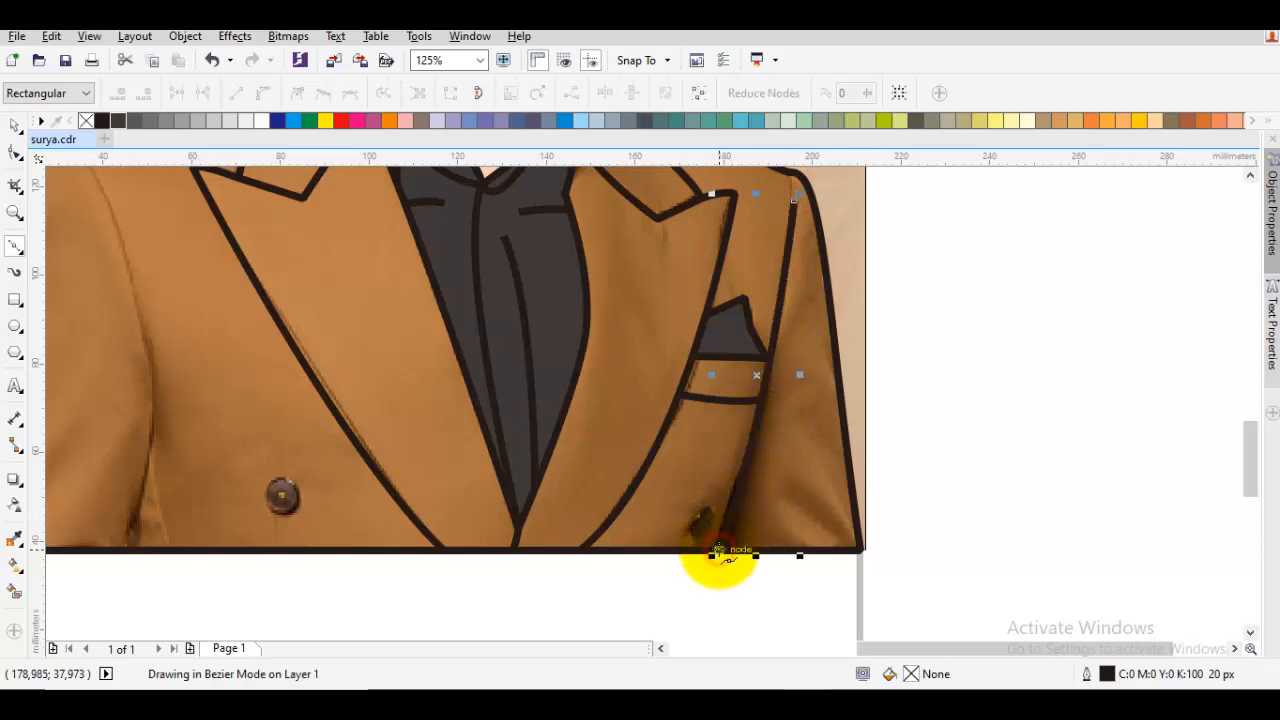
key("space")
key("Escape")
Draw the left sleeve seam as a curve from just below the shoulder down to the jacket's bottom edge
scroll(770, 410, "down", 3)
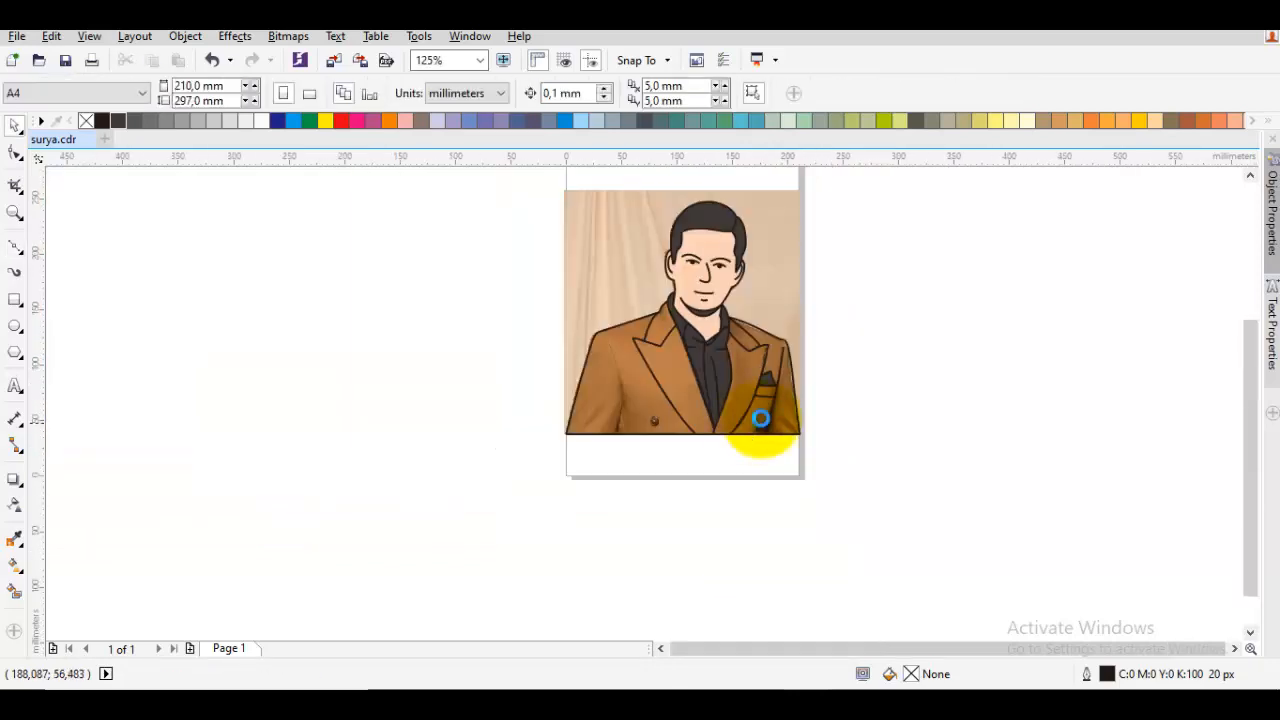
scroll(680, 428, "up", 2)
key("F10")
left_click_drag(583, 272, 614, 355)
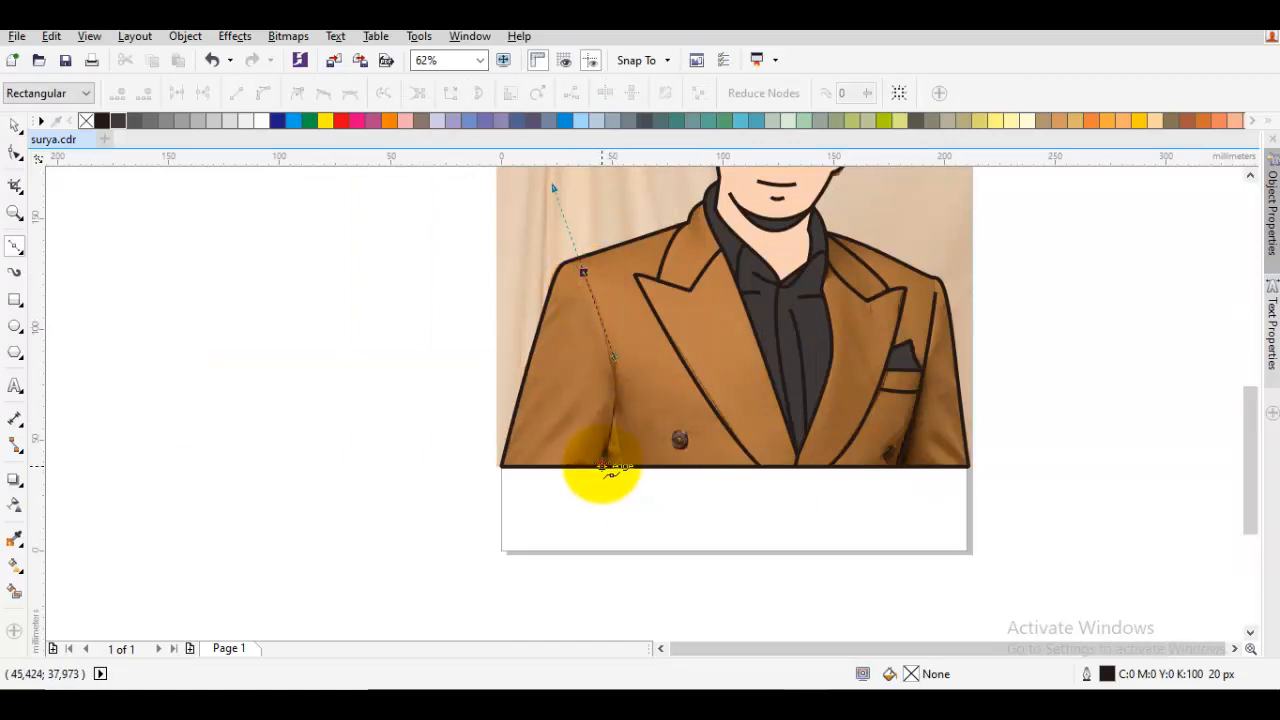
left_click(602, 464)
key("space")
key("Escape")
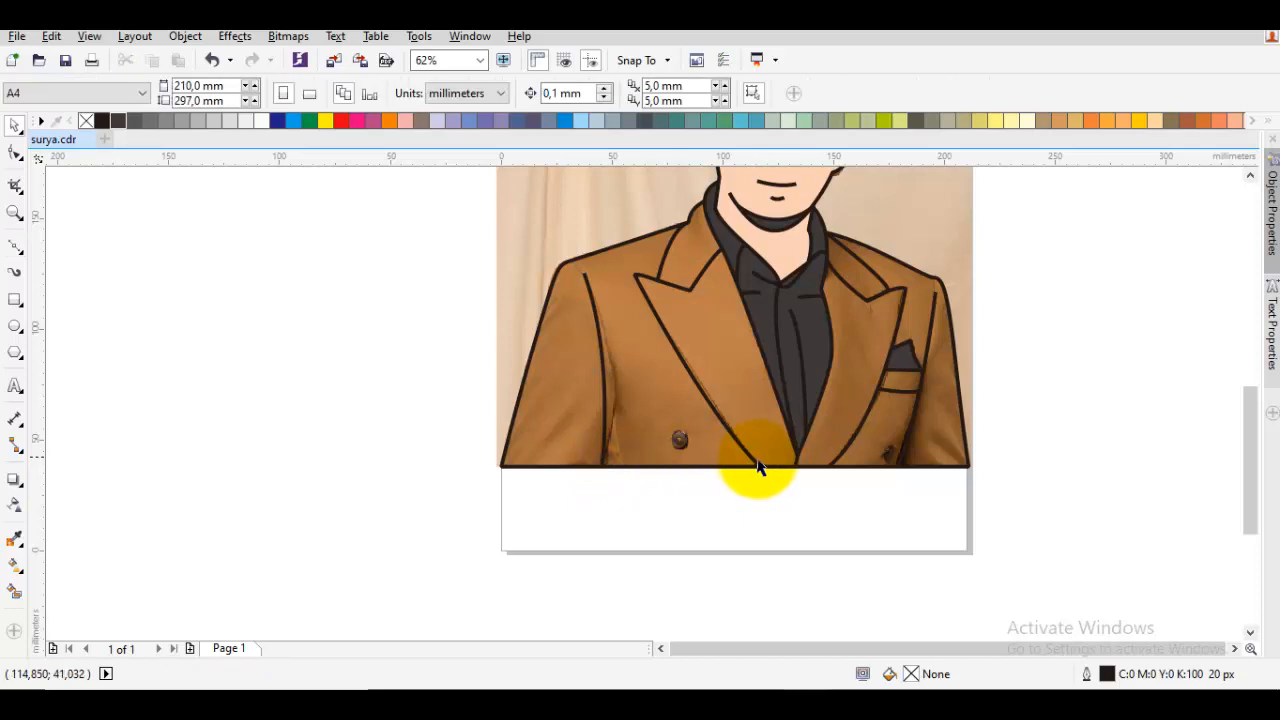
Fill the jacket outline with the reddish brown C:0 M:60 Y:60 K:40
left_click_drag(780, 452, 723, 452)
left_click(666, 388)
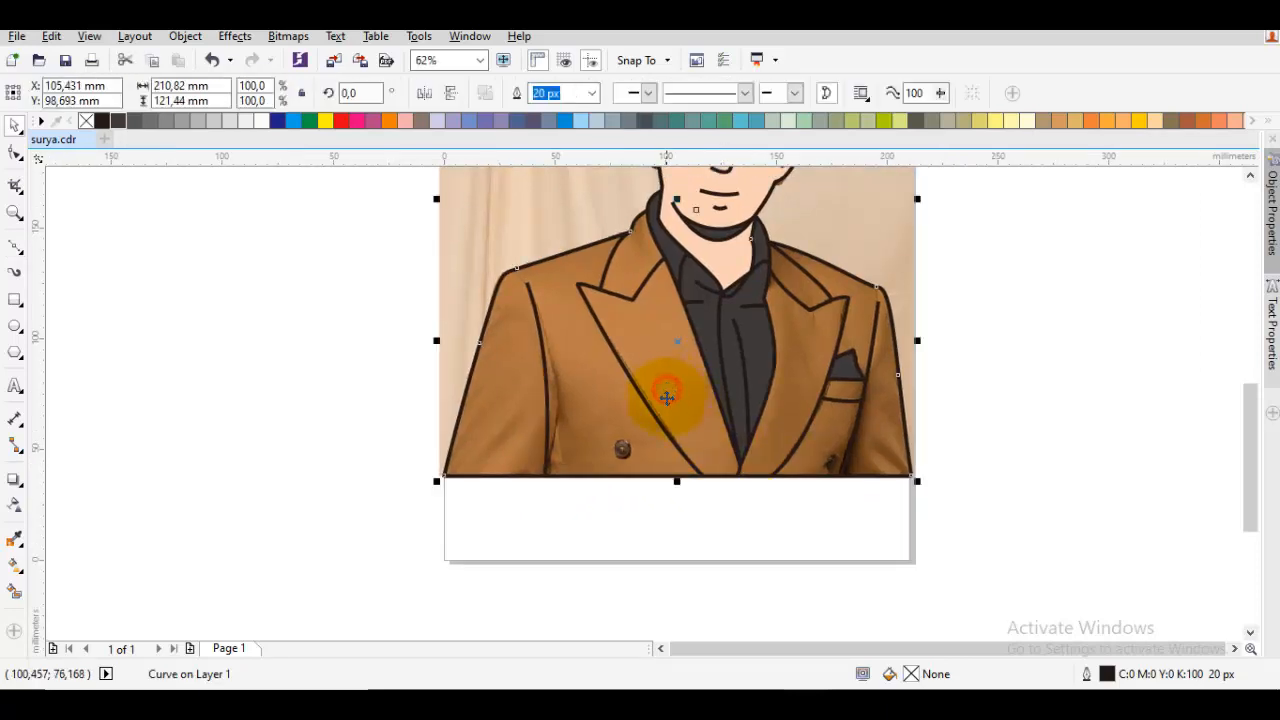
key("Escape")
left_click(508, 400)
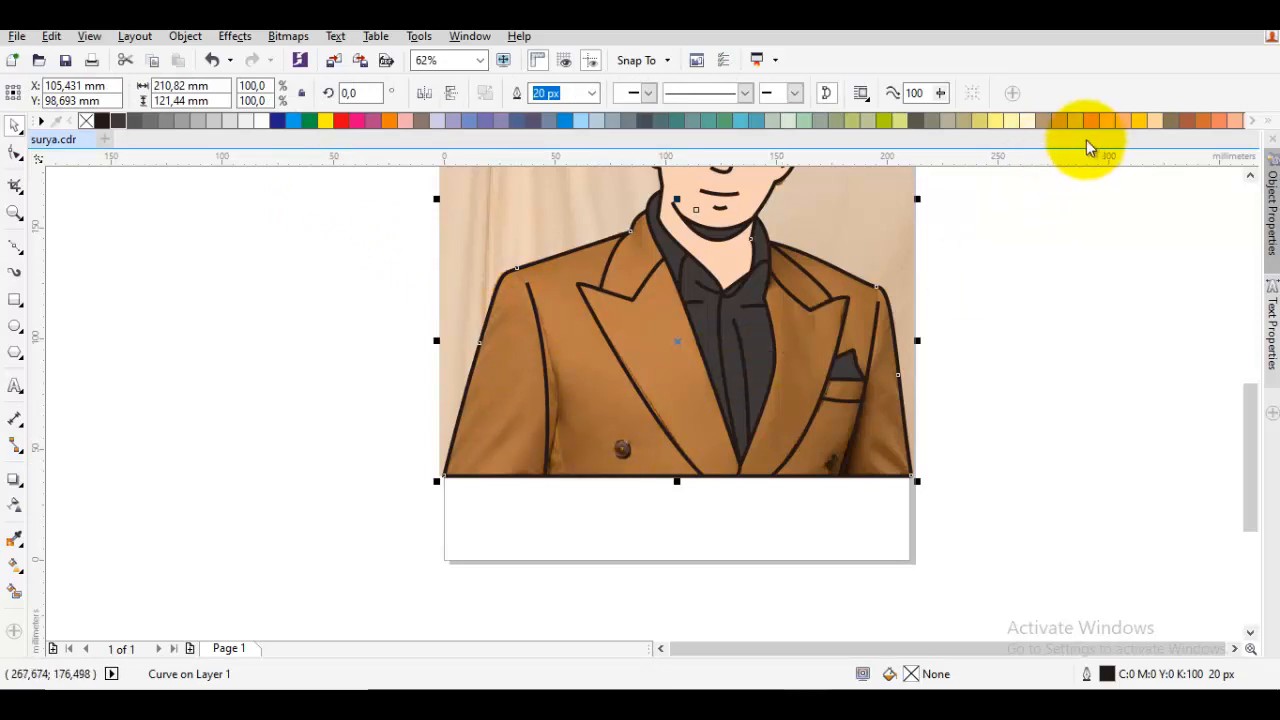
left_click(1180, 122)
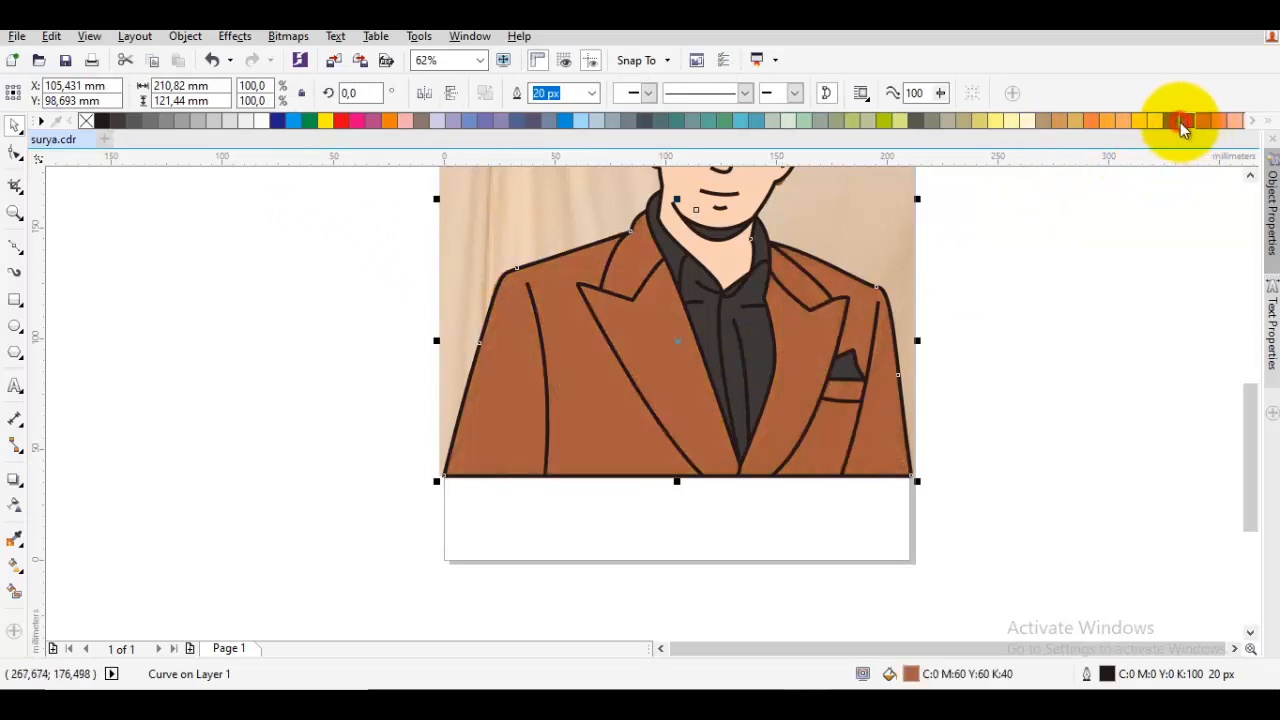
left_click(1034, 292)
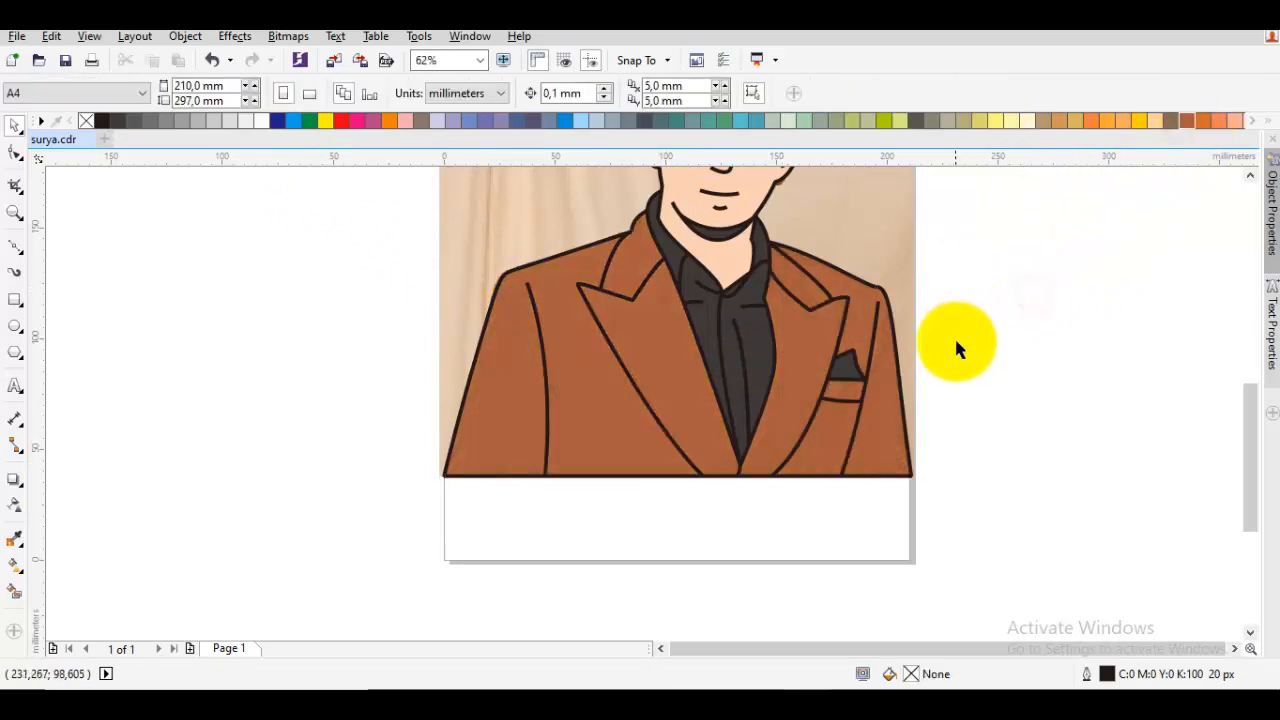
Draw a curved fold line on the right sleeve from mid-sleeve down to the lower end of the sleeve seam
scroll(950, 339, "down", 2)
scroll(925, 397, "up", 2)
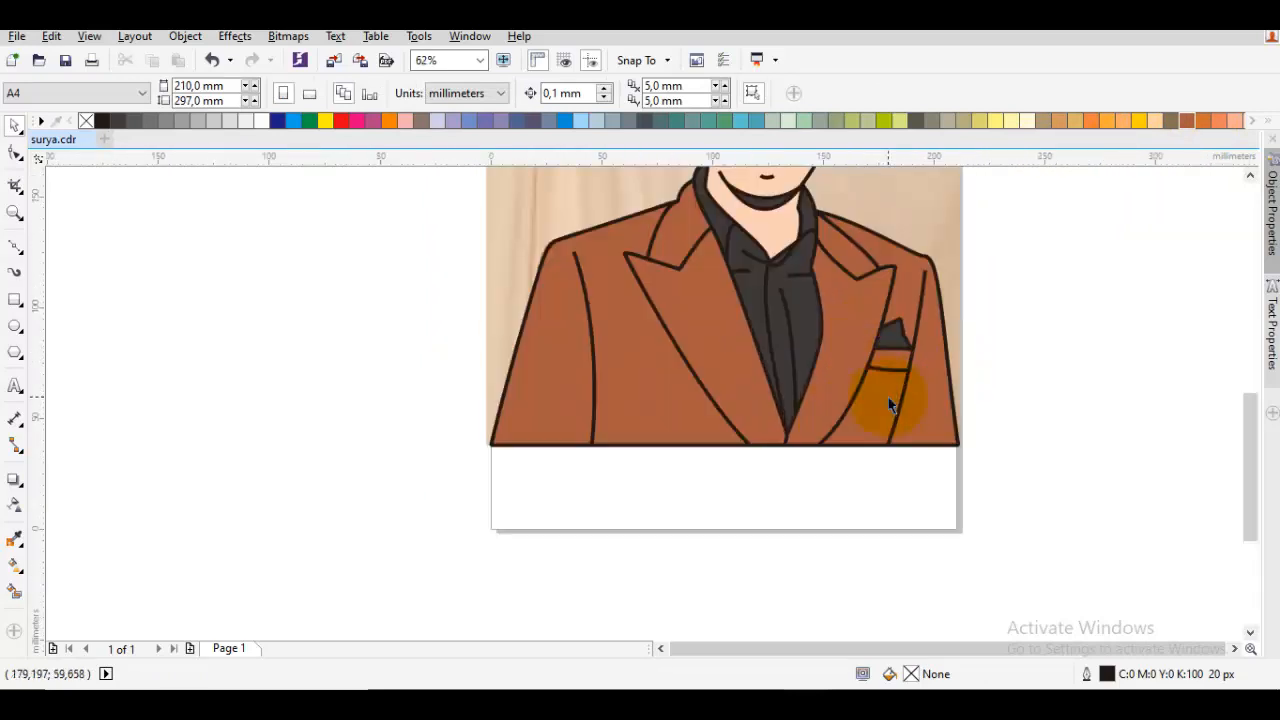
key("F10")
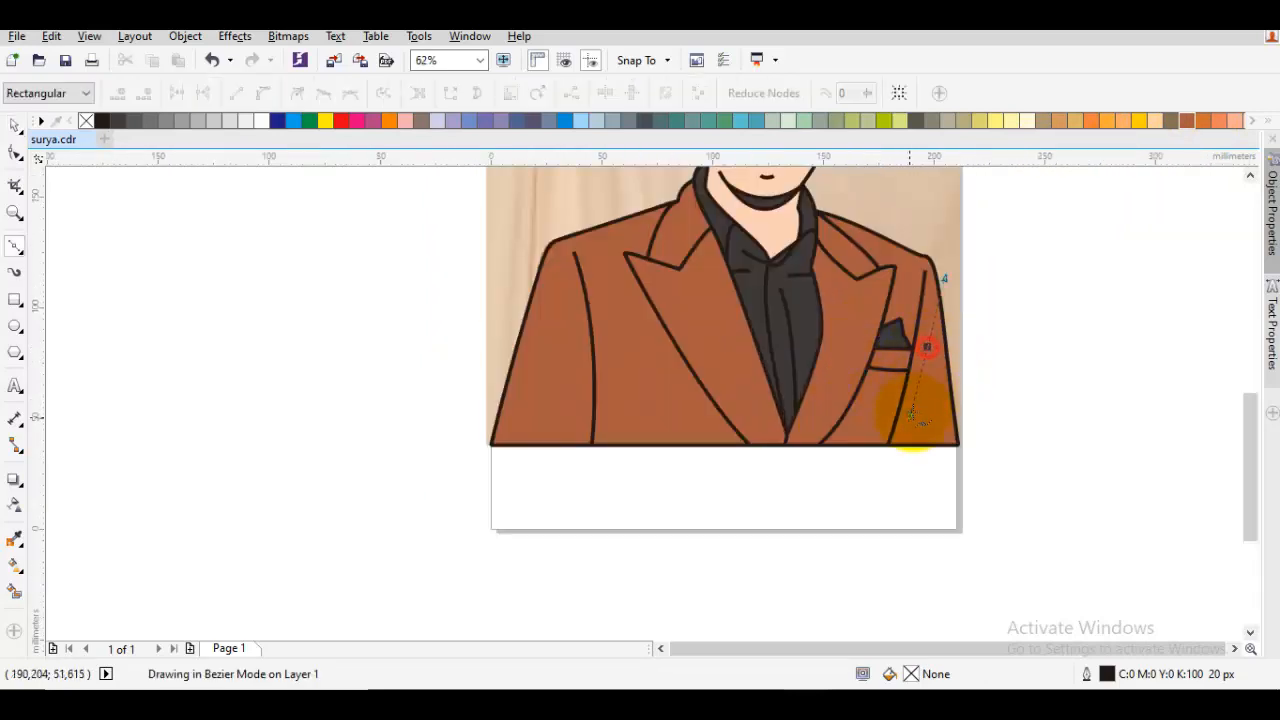
left_click_drag(911, 413, 905, 425)
key("space")
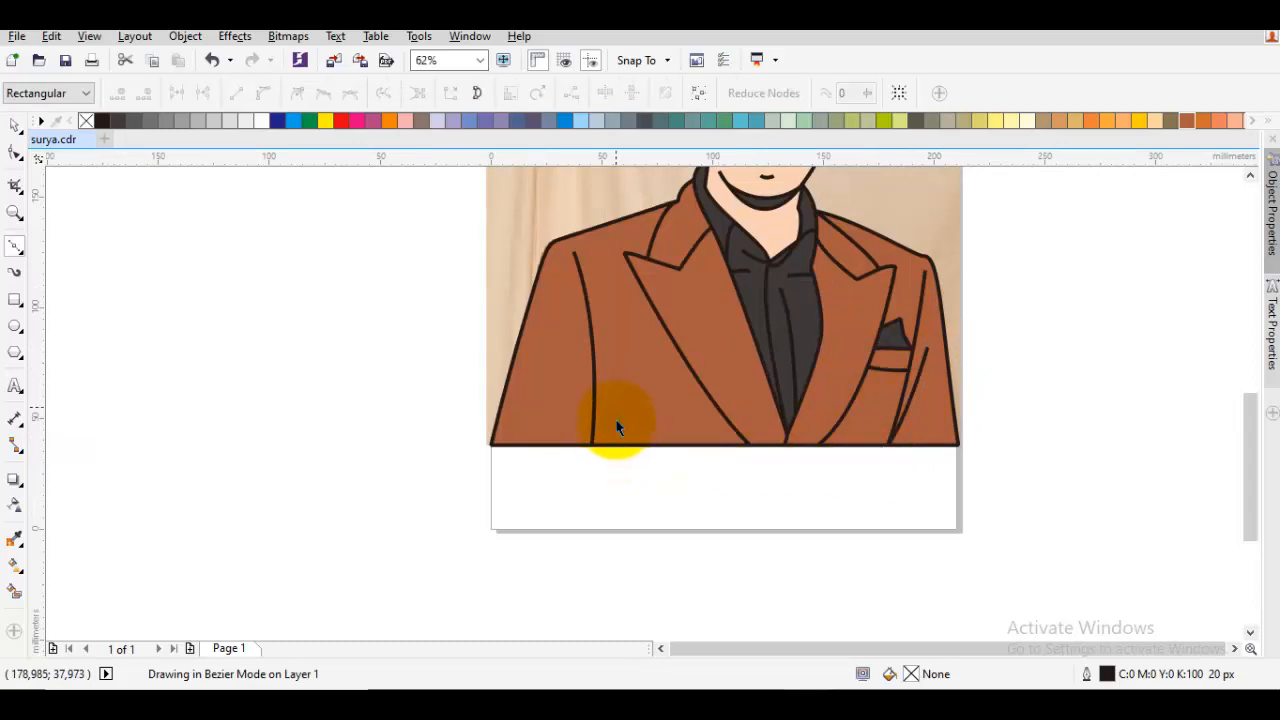
Draw a long and a shorter fold line on the left sleeve, both meeting the lower end of the sleeve seam
left_click_drag(573, 333, 590, 452)
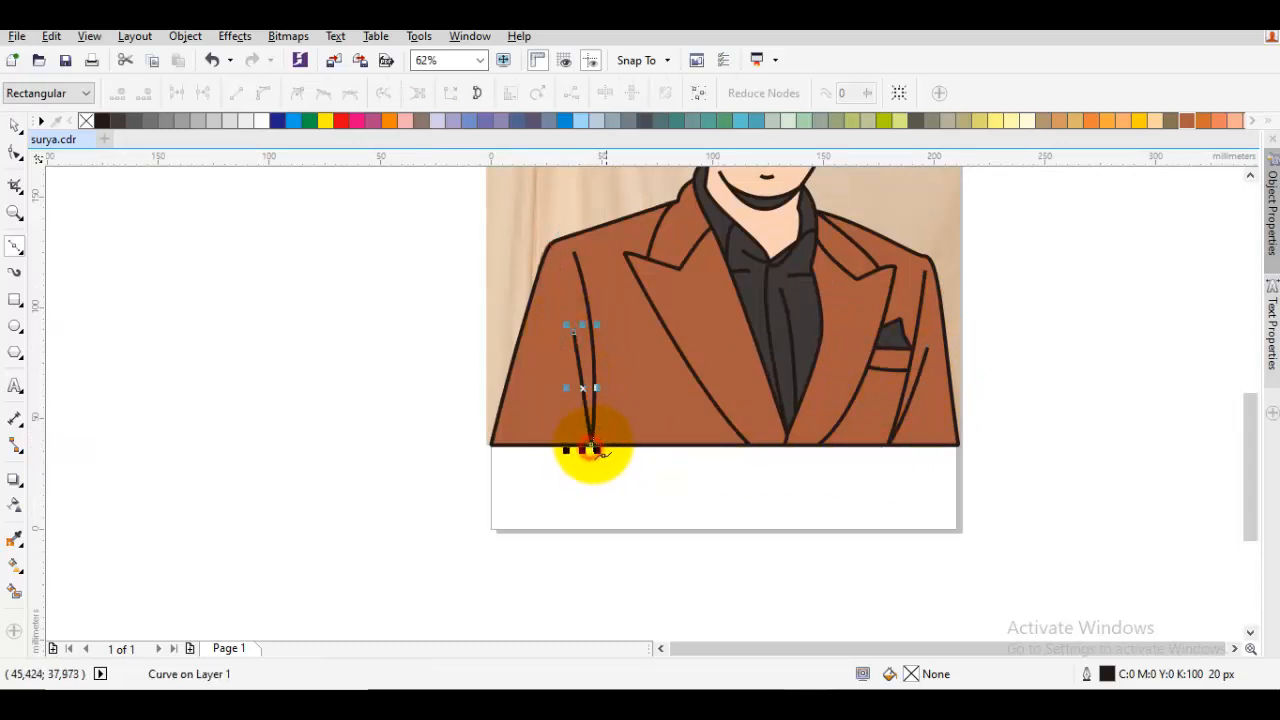
key("space")
key("space")
scroll(594, 404, "up", 1)
scroll(594, 404, "up", 2)
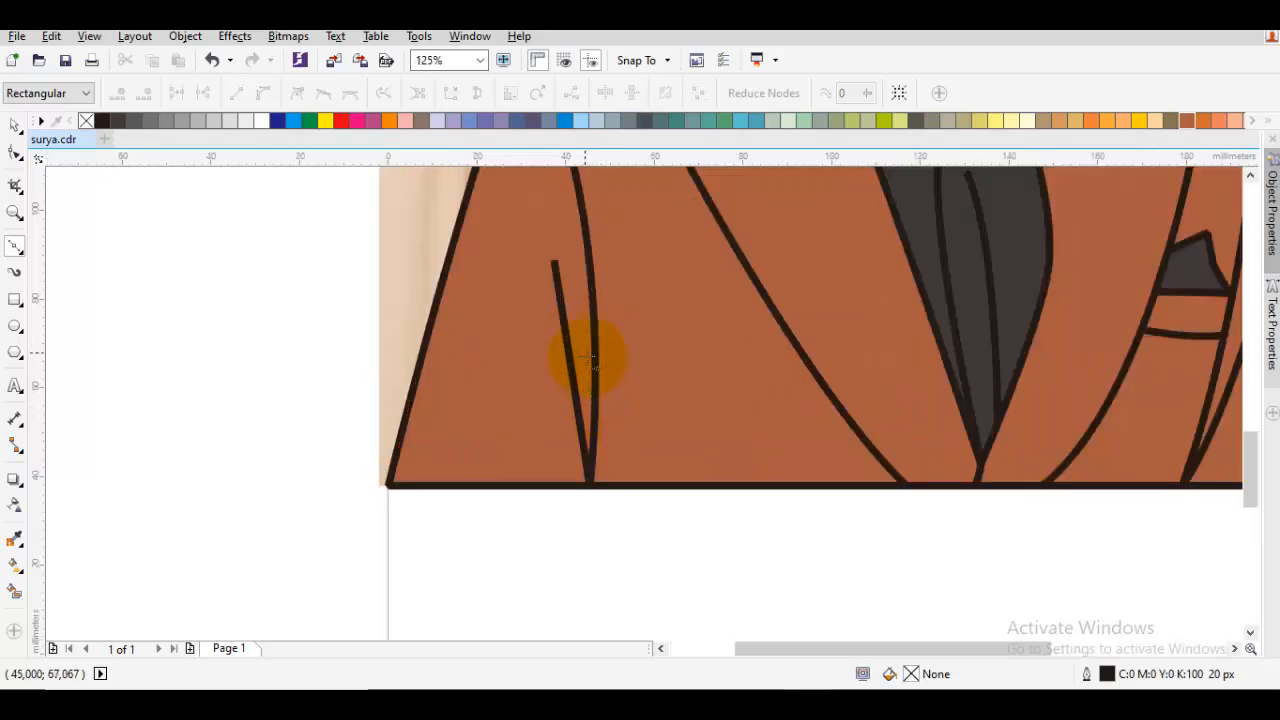
left_click(591, 470)
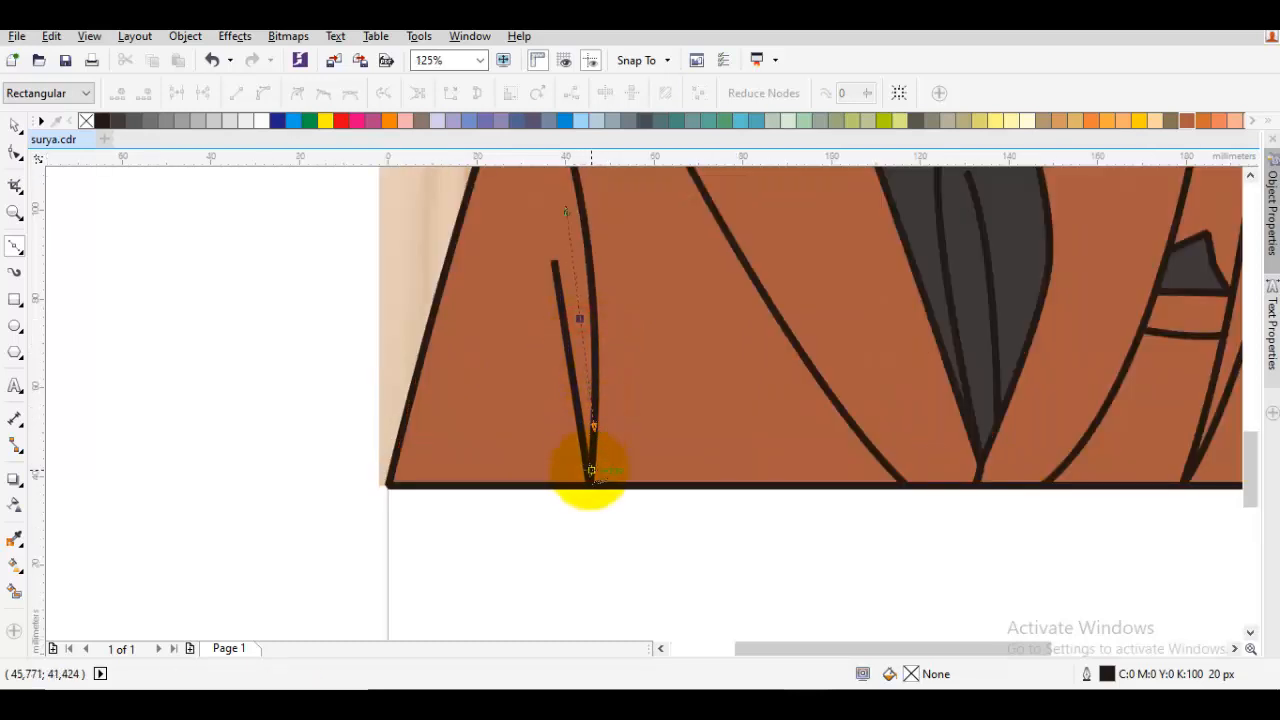
key("space")
Add a second, shorter fold line on the right sleeve running down to the lower end of the sleeve seam
scroll(871, 440, "down", 3)
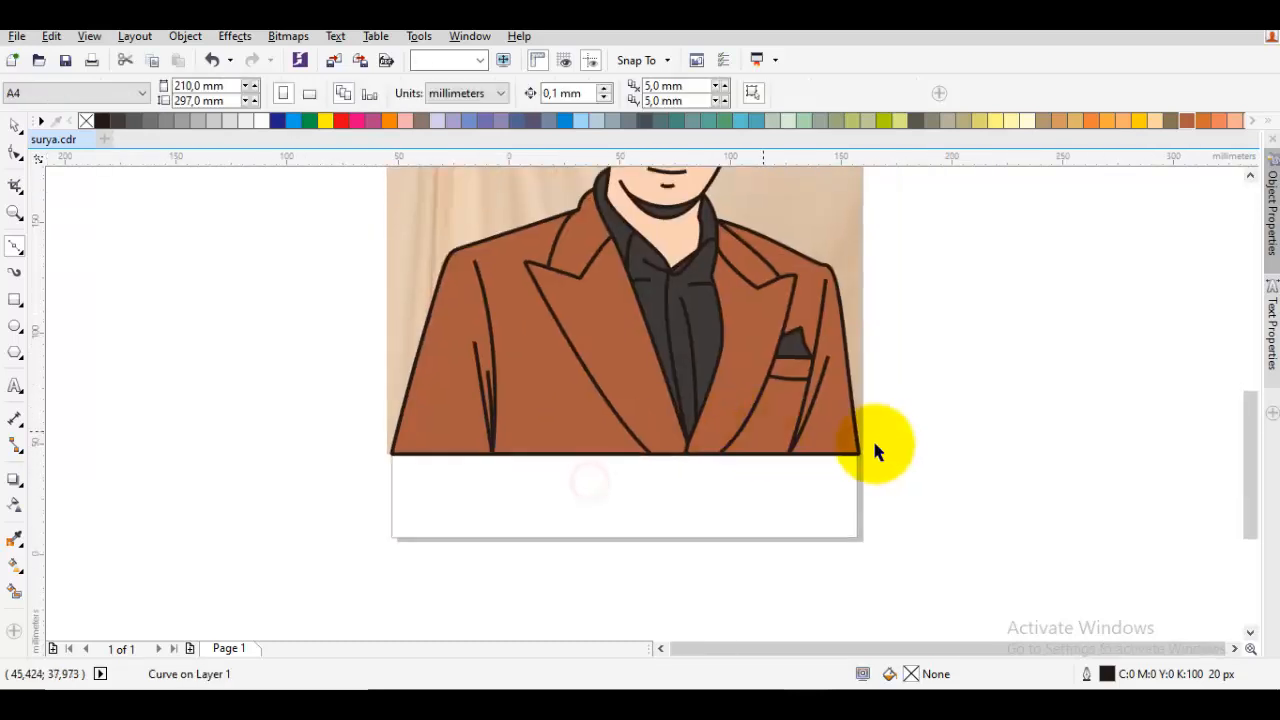
scroll(784, 413, "up", 2)
key("space")
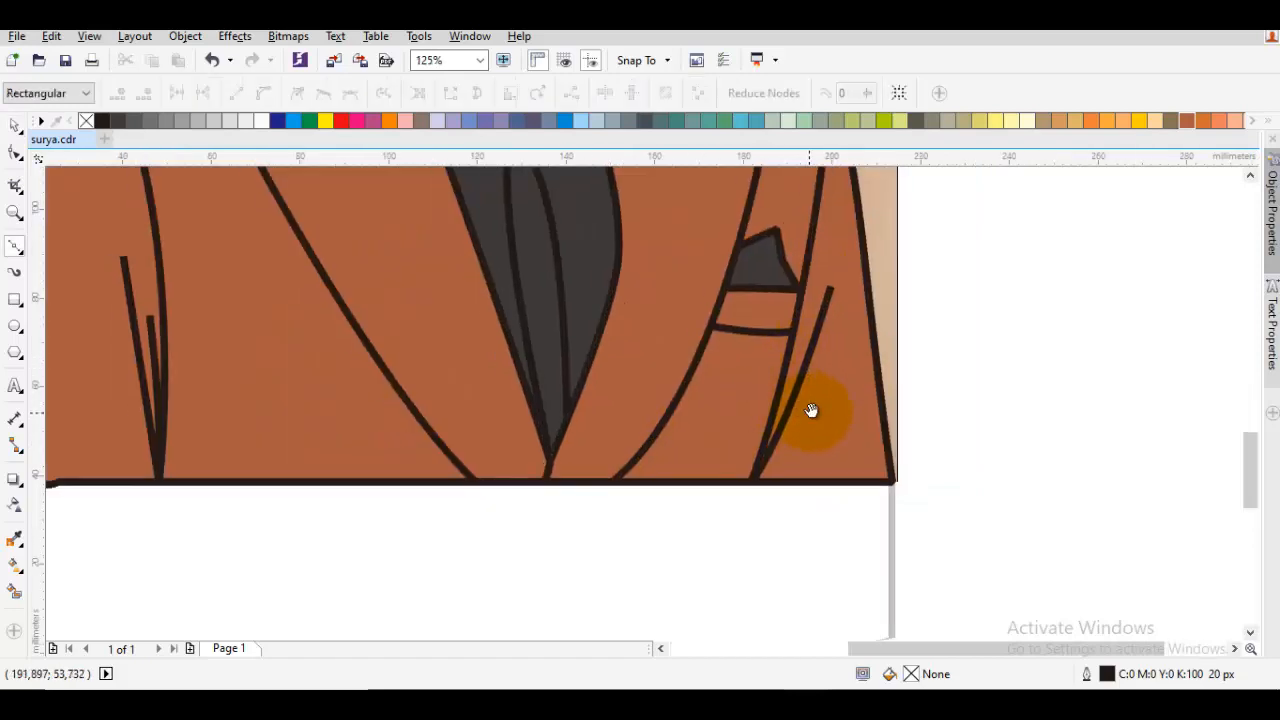
left_click(840, 400)
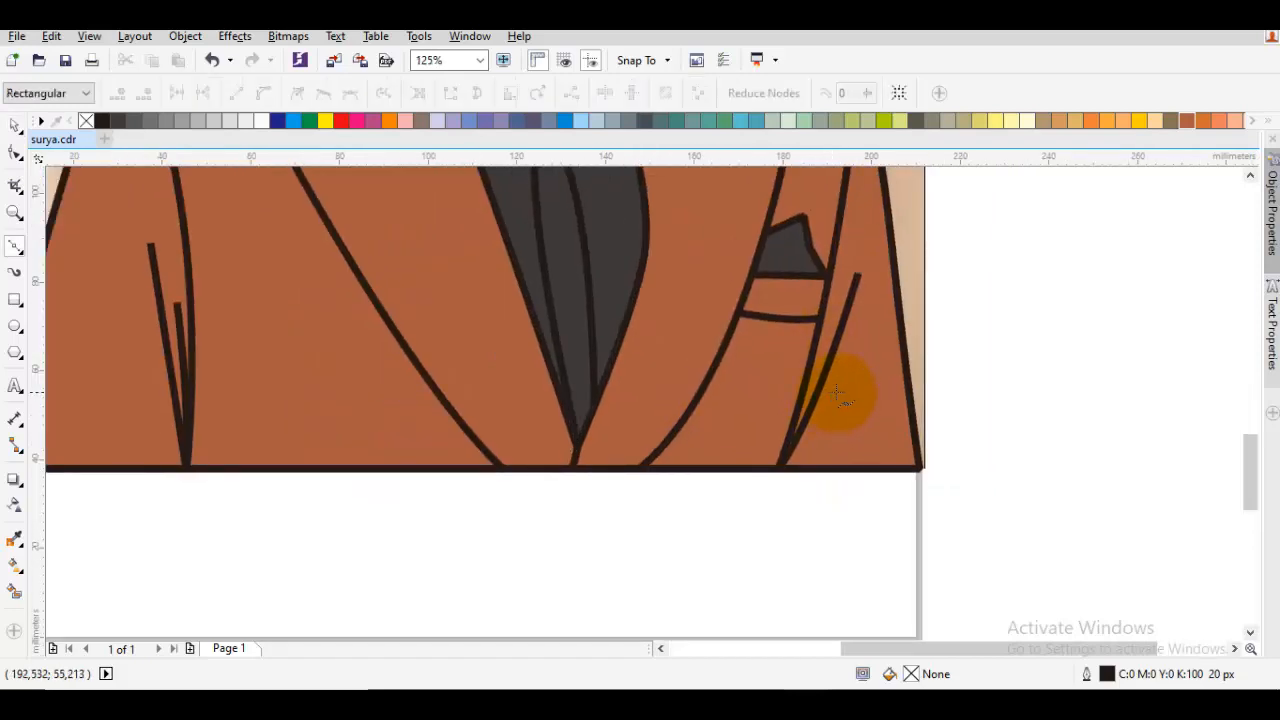
left_click_drag(800, 440, 787, 455)
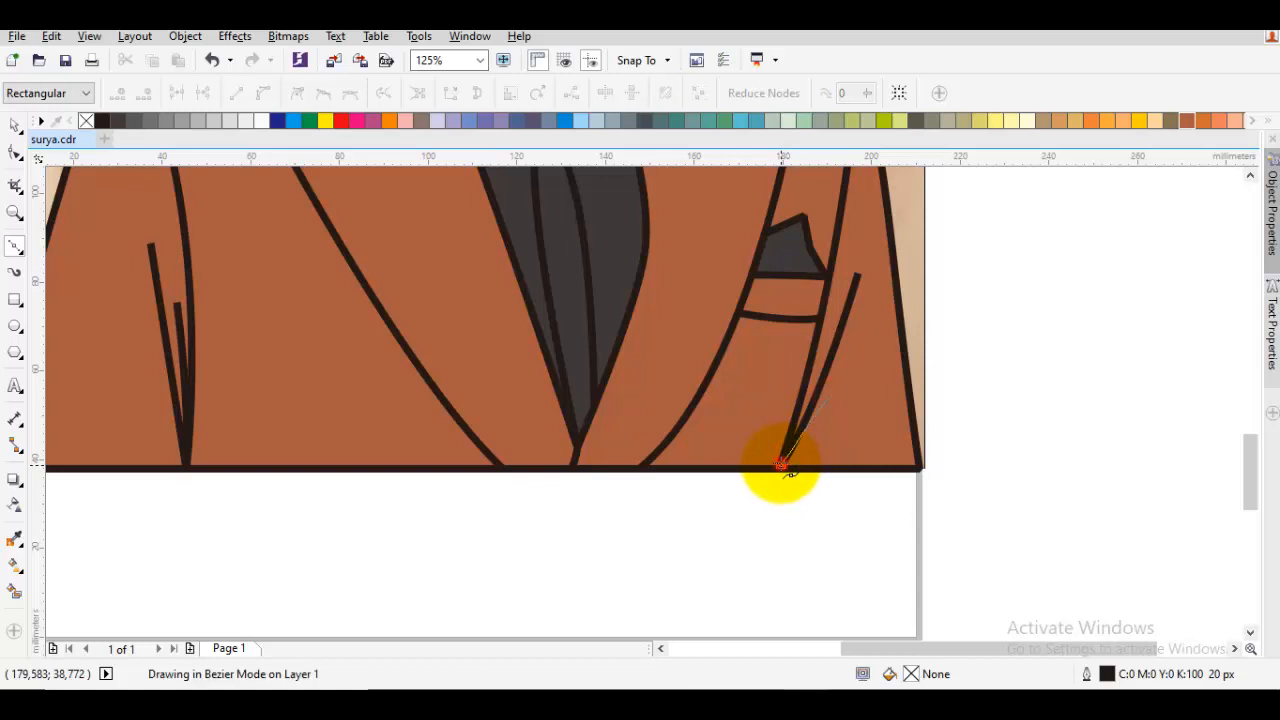
key("space")
Duplicate all the traced cartoon objects without the photo into the empty area right of the page and group the copy
scroll(860, 470, "down", 6)
left_click_drag(907, 492, 553, 234)
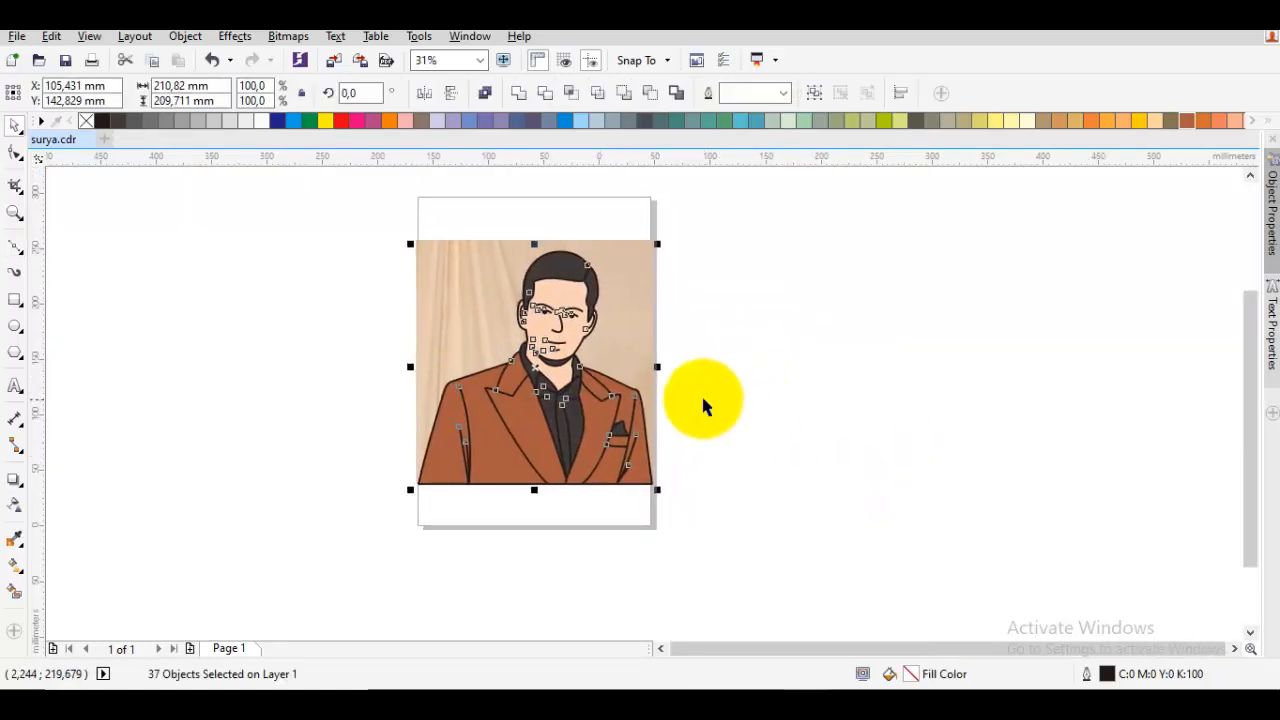
mouse_move(596, 403)
left_mouse_down()
mouse_move(970, 405)
mouse_move(805, 428)
left_mouse_up()
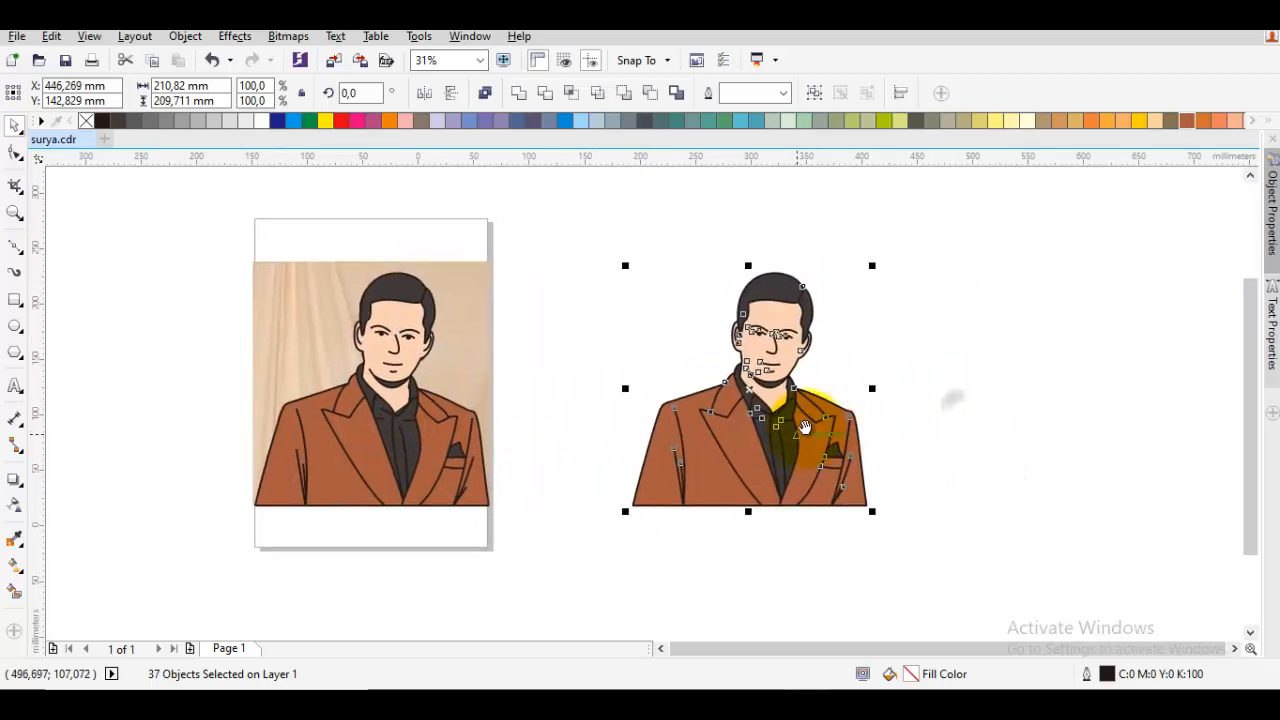
right_click(728, 436)
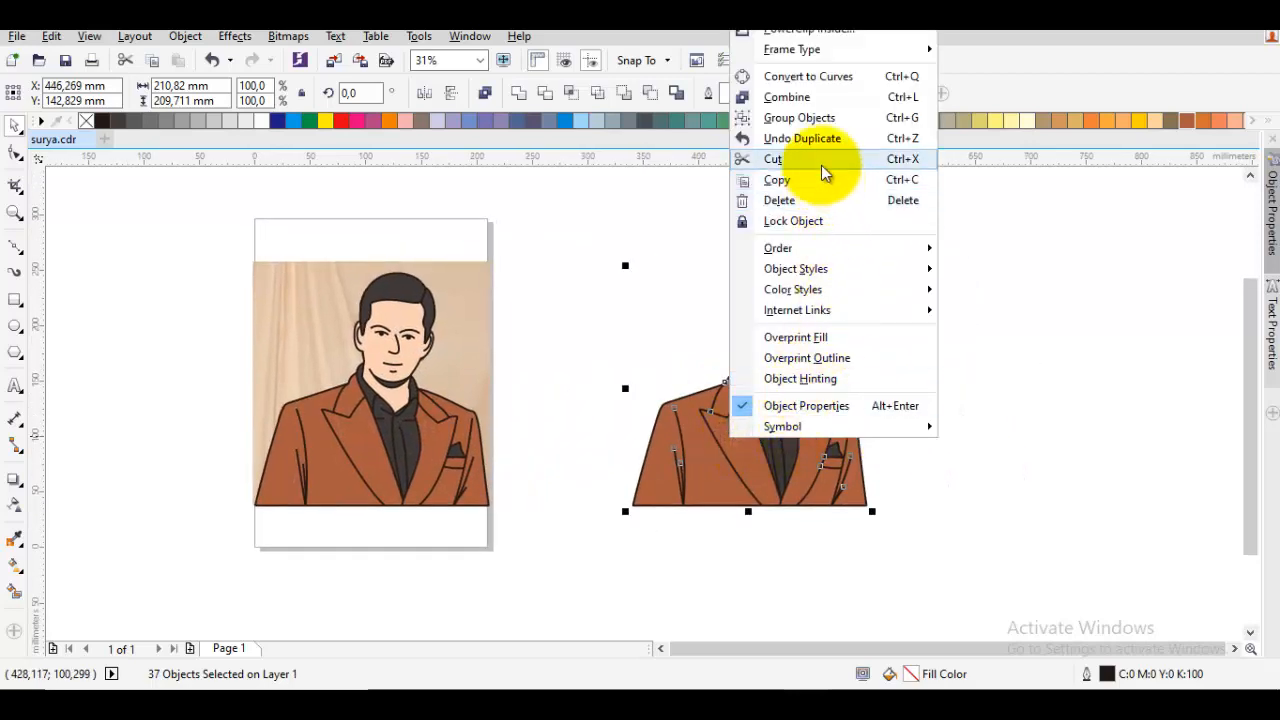
left_click(818, 117)
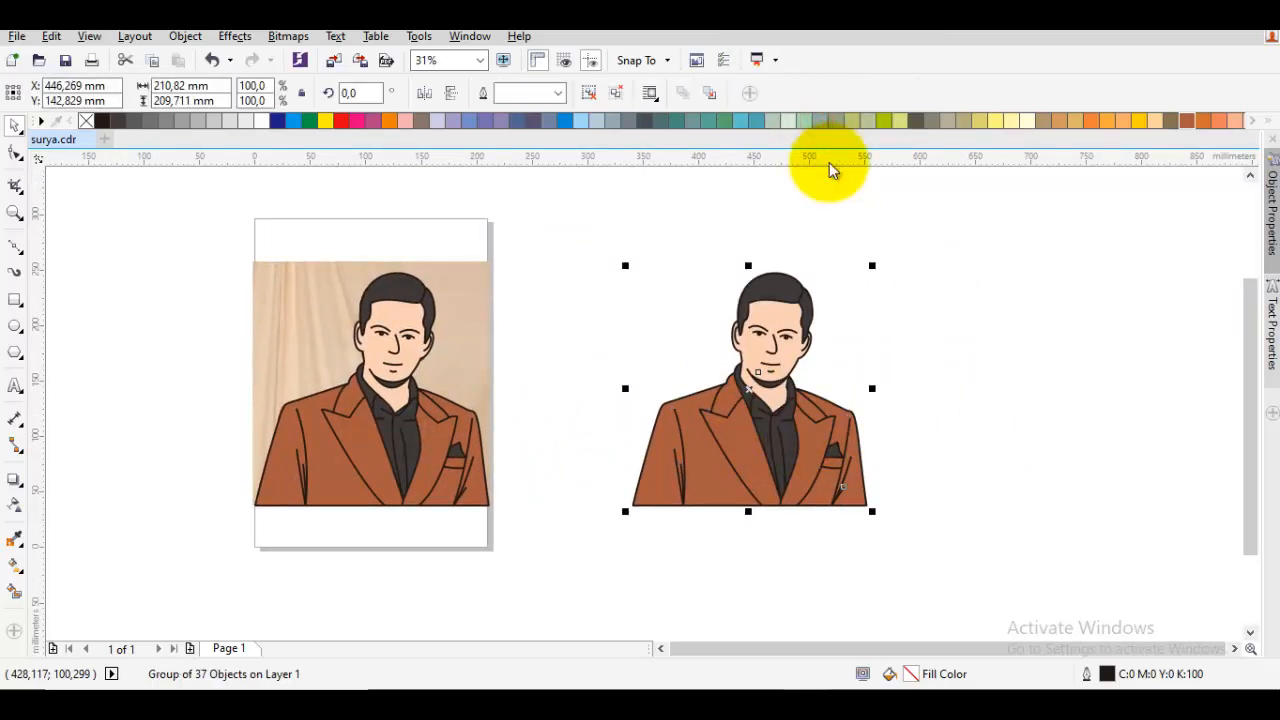
left_click(1025, 390)
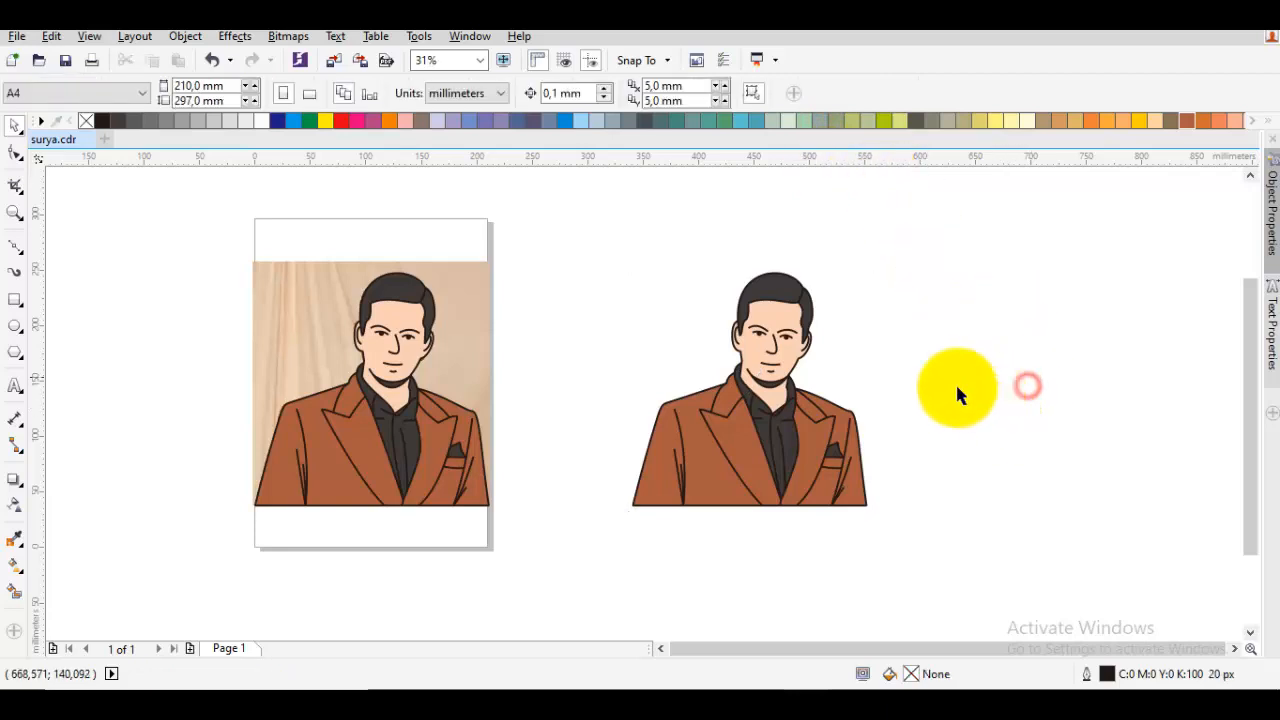
Try a lighter skin colour on the face and neck of the cartoon copy and undo it
scroll(800, 366, "up", 2)
left_click(752, 266)
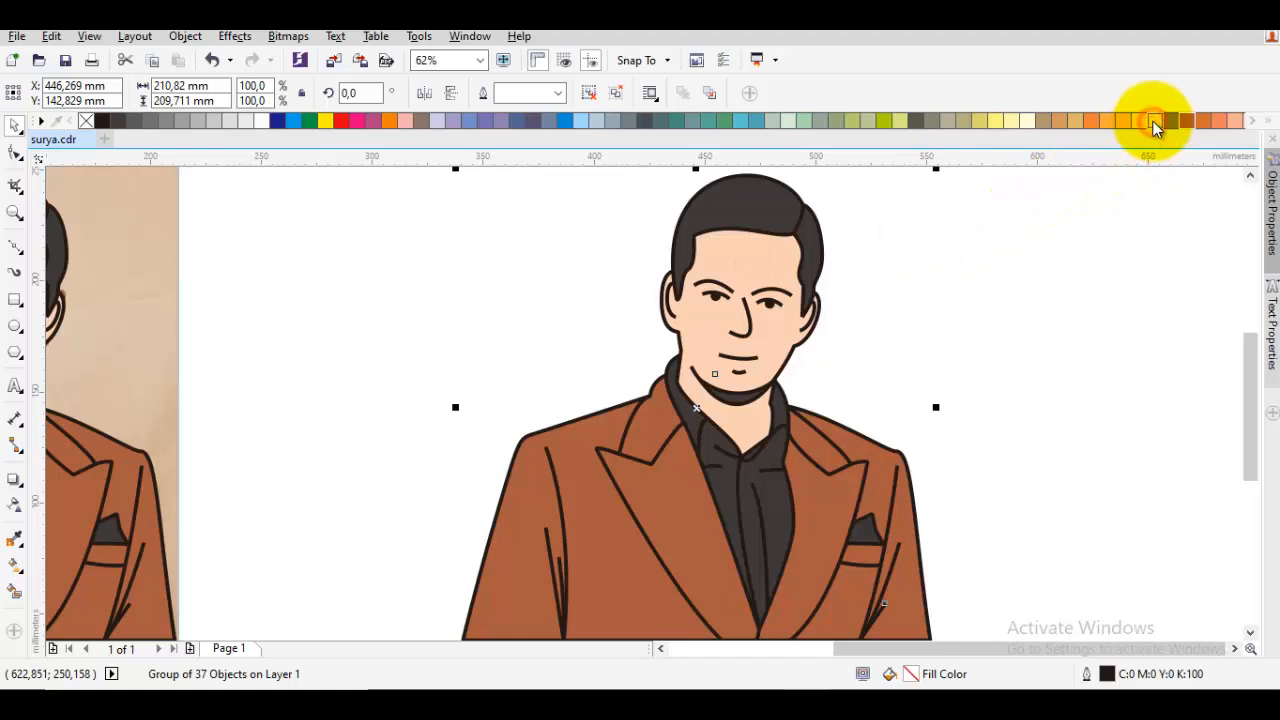
left_click_drag(1155, 127, 1190, 175)
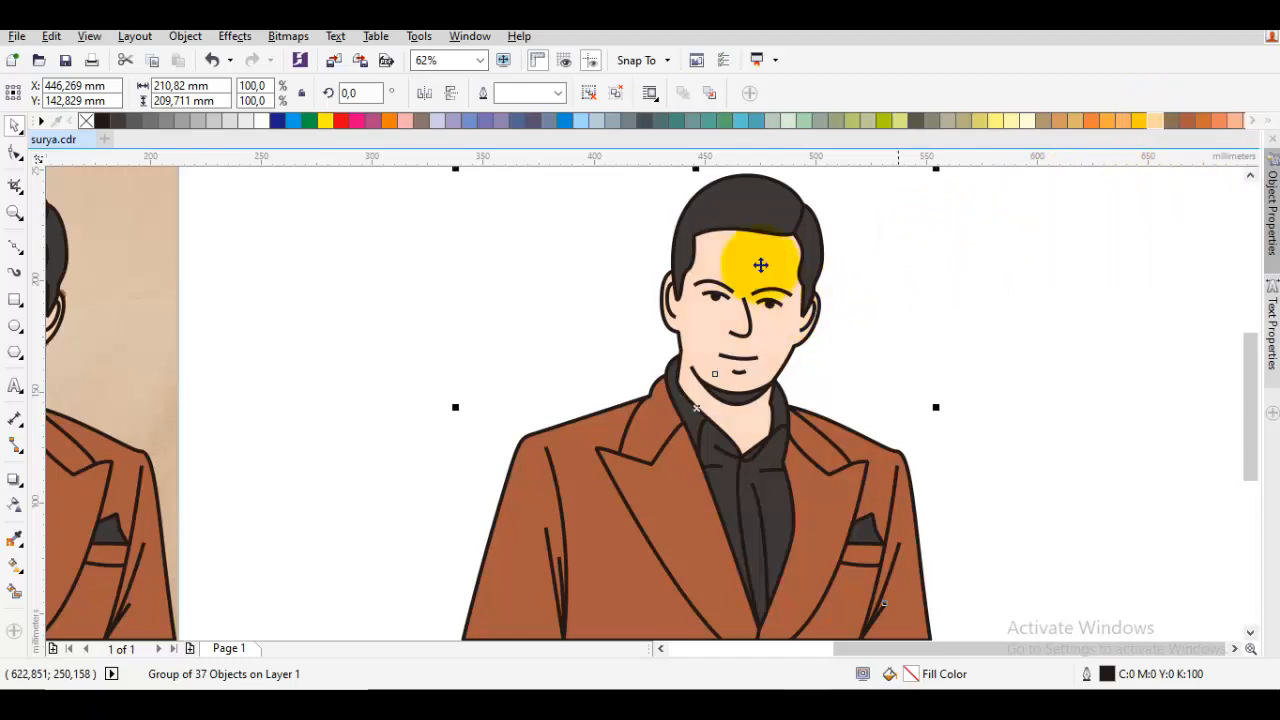
left_click(968, 335)
scroll(952, 349, "down", 1)
key("ctrl+z")
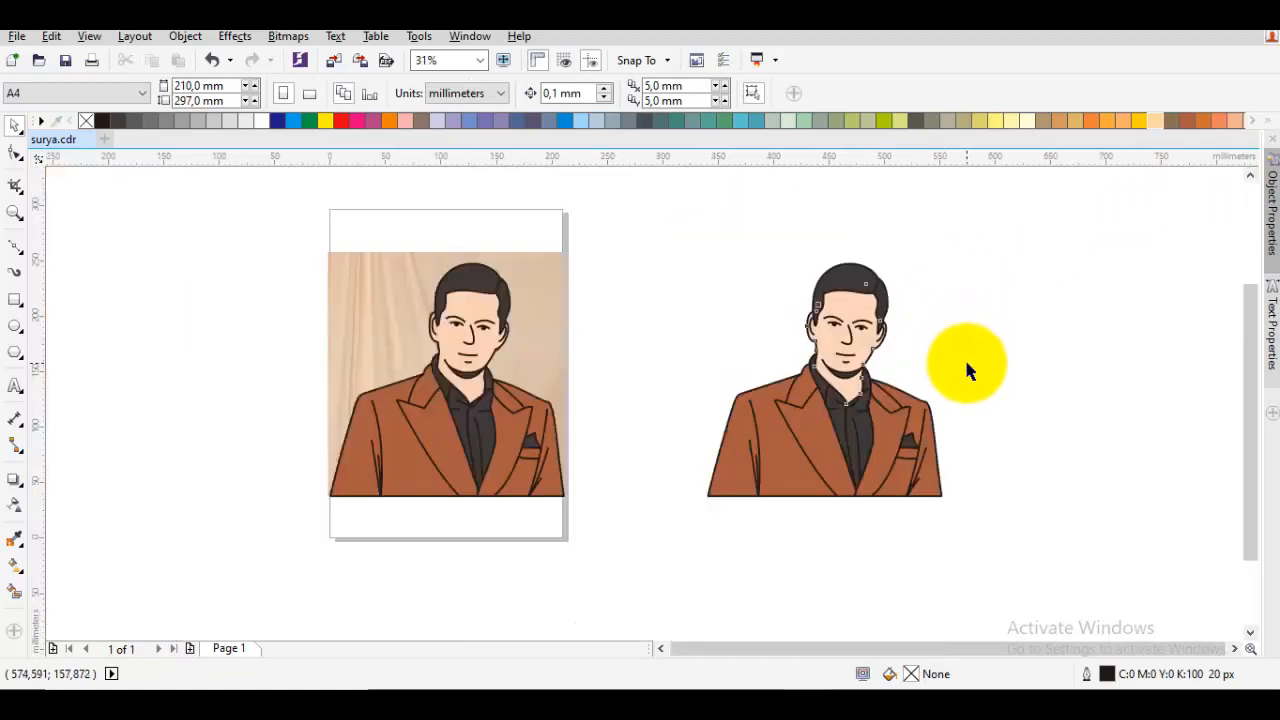
left_click(986, 370)
Draw a rectangle about 173 × 135 mm over the cartoon copy, spanning from the forehead to the chest pocket
left_click_drag(1011, 534, 686, 337)
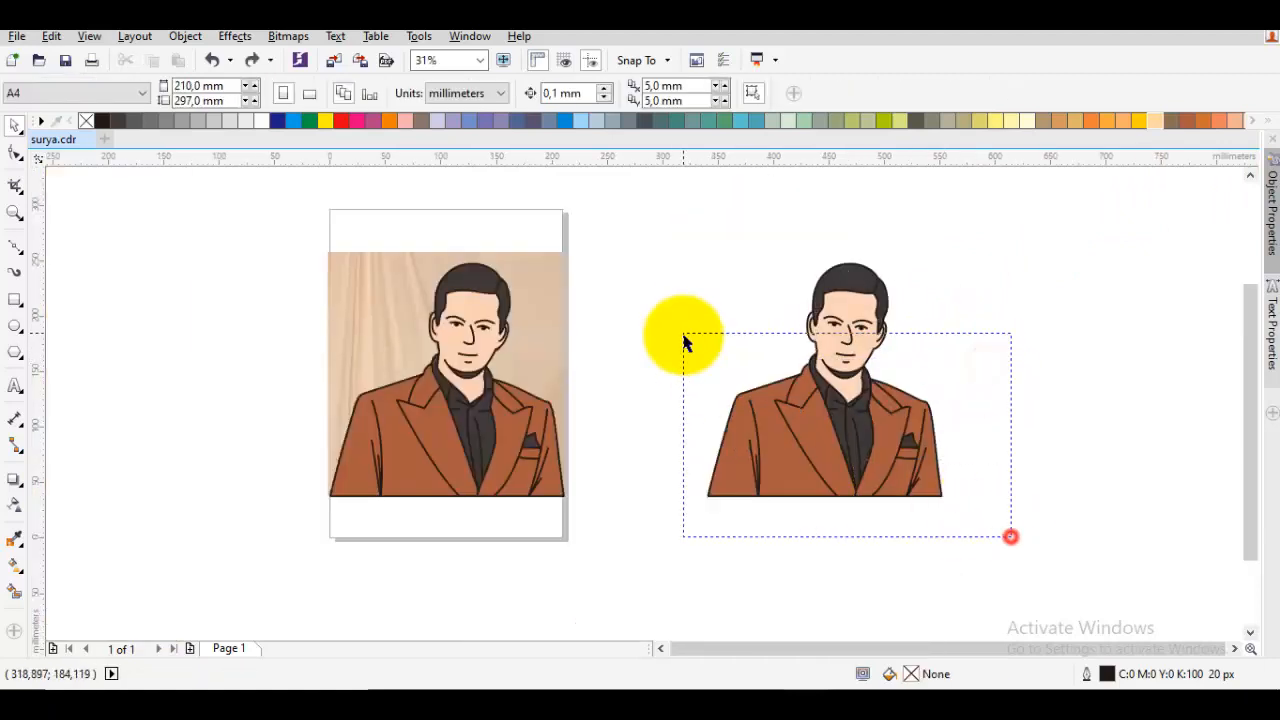
left_click(925, 452)
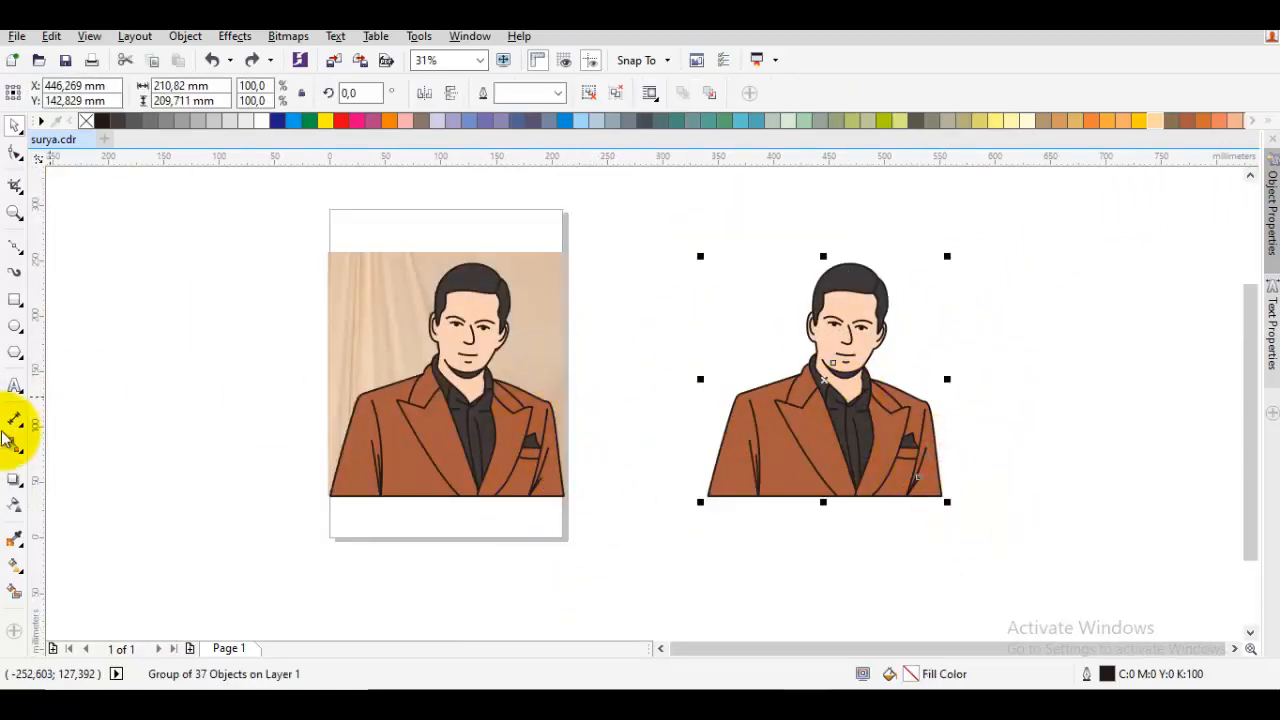
left_click(14, 299)
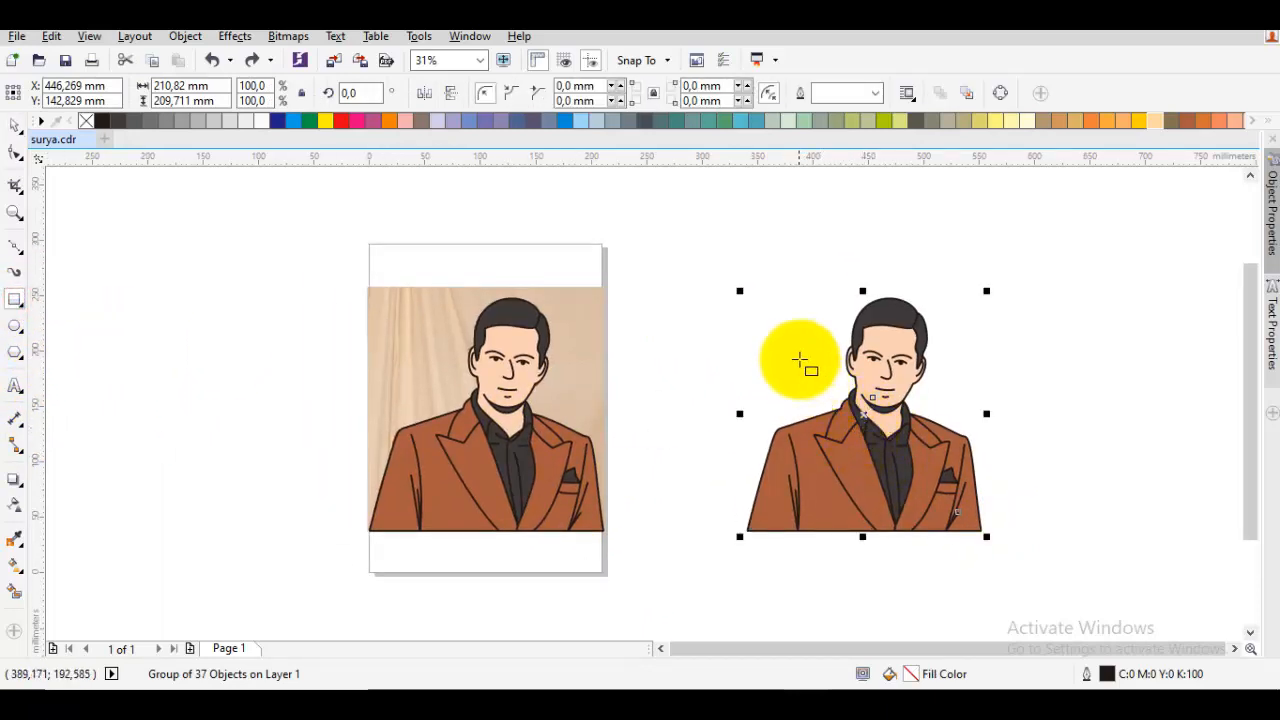
left_click_drag(773, 332, 966, 482)
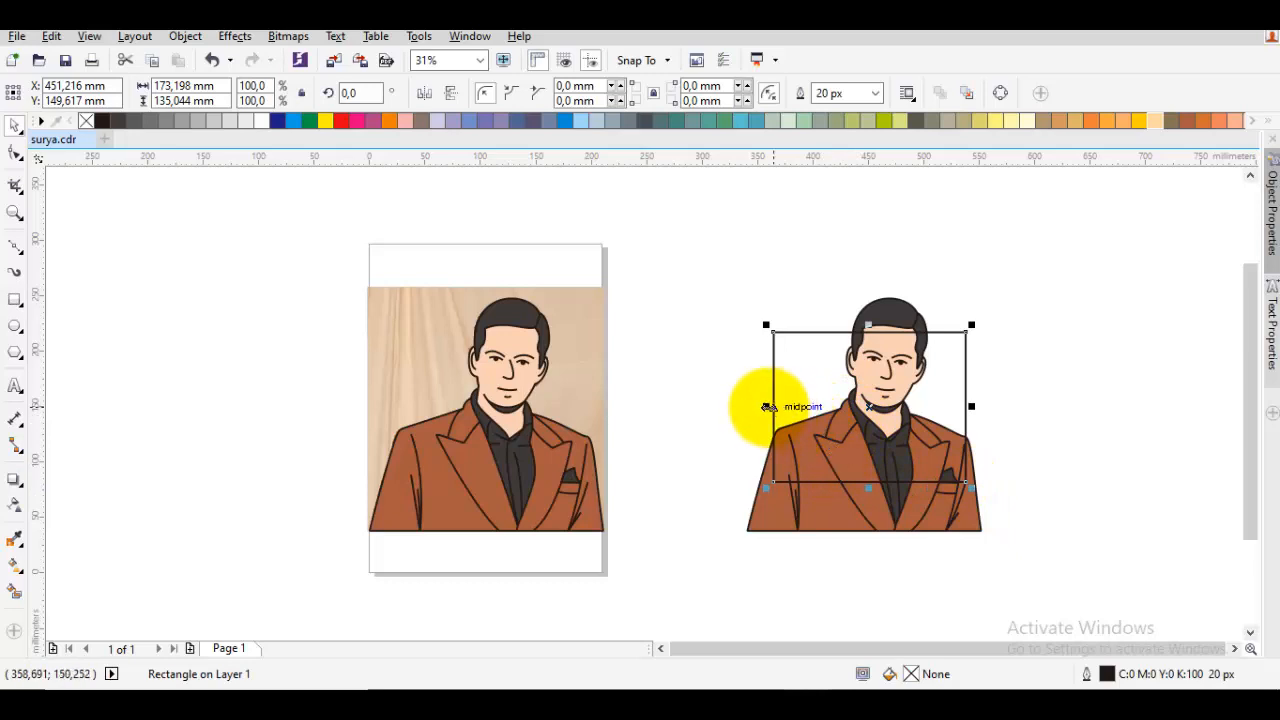
left_click_drag(767, 407, 758, 407)
left_click(710, 393)
key("F6")
key("space")
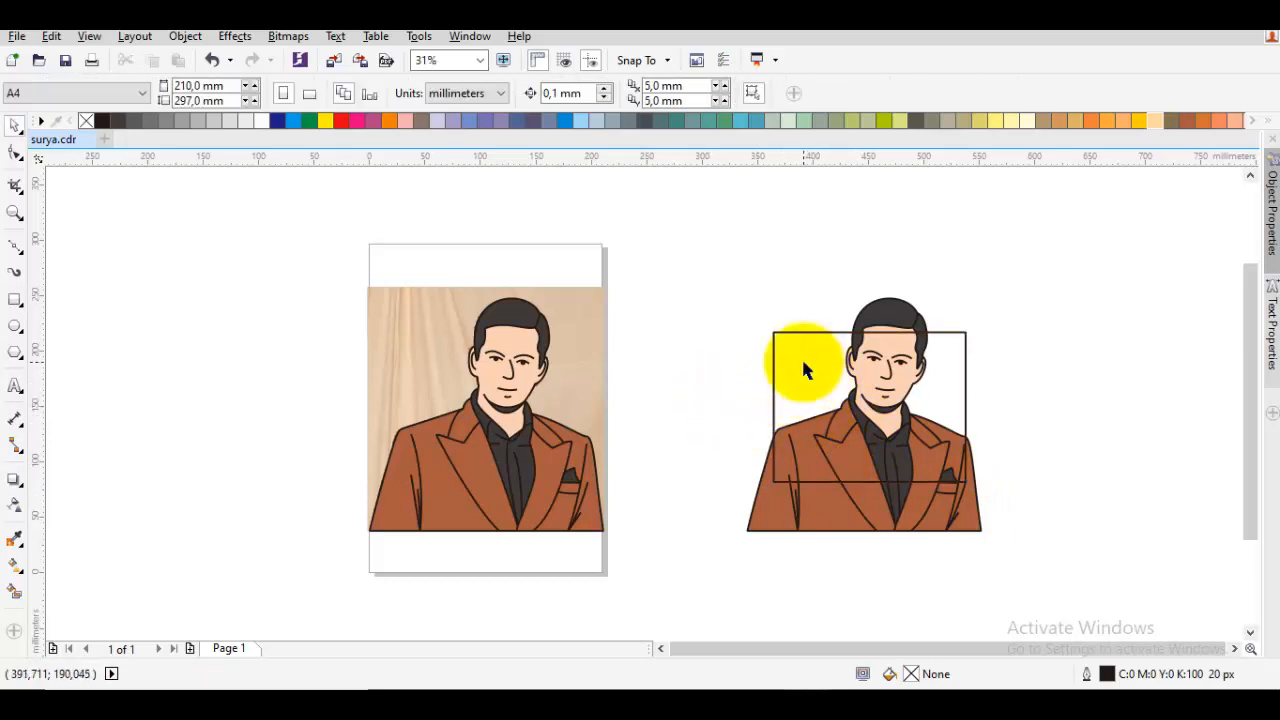
Send the rectangle to the back of the layer, behind the cartoon copy
left_click(806, 363)
right_click(804, 368)
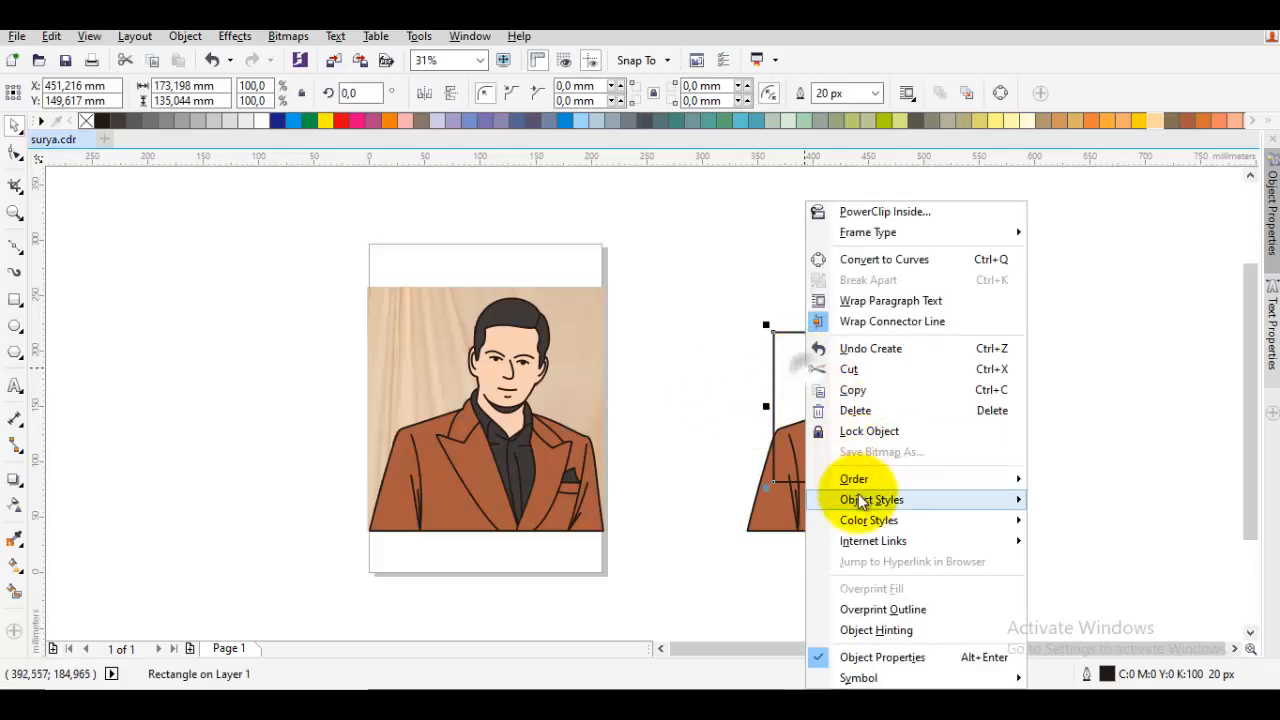
mouse_move(855, 479)
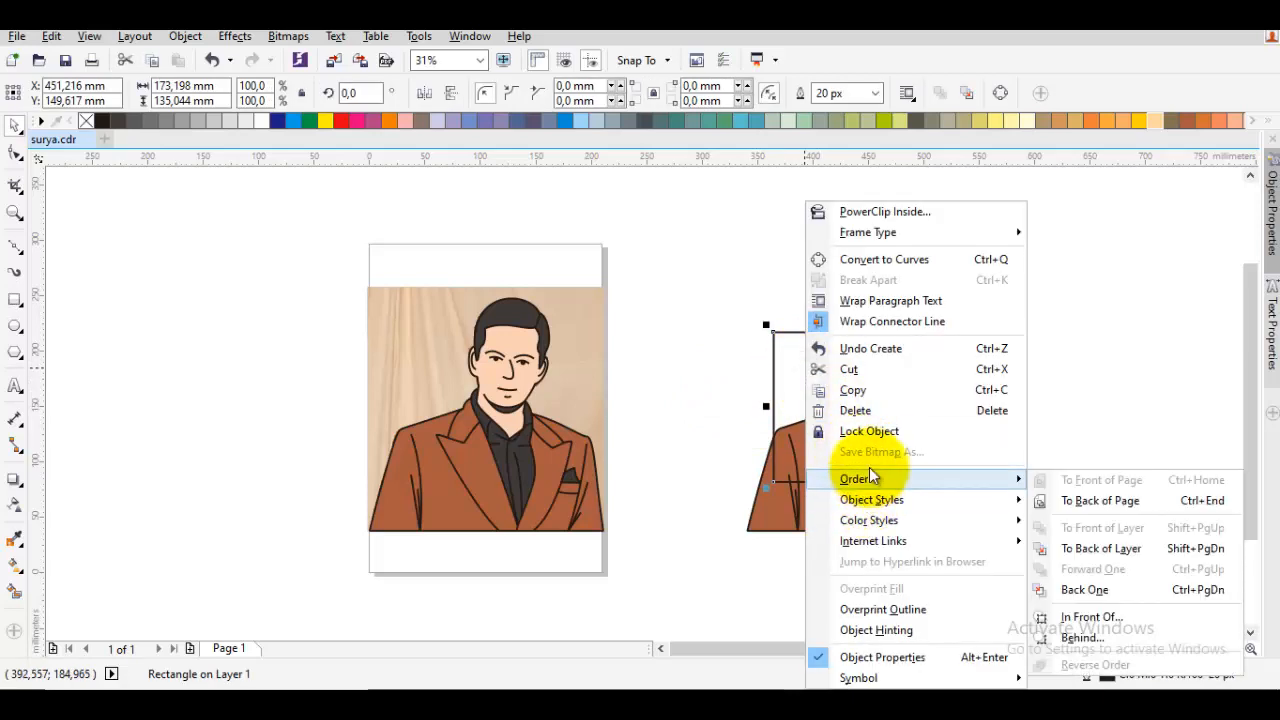
left_click(1102, 551)
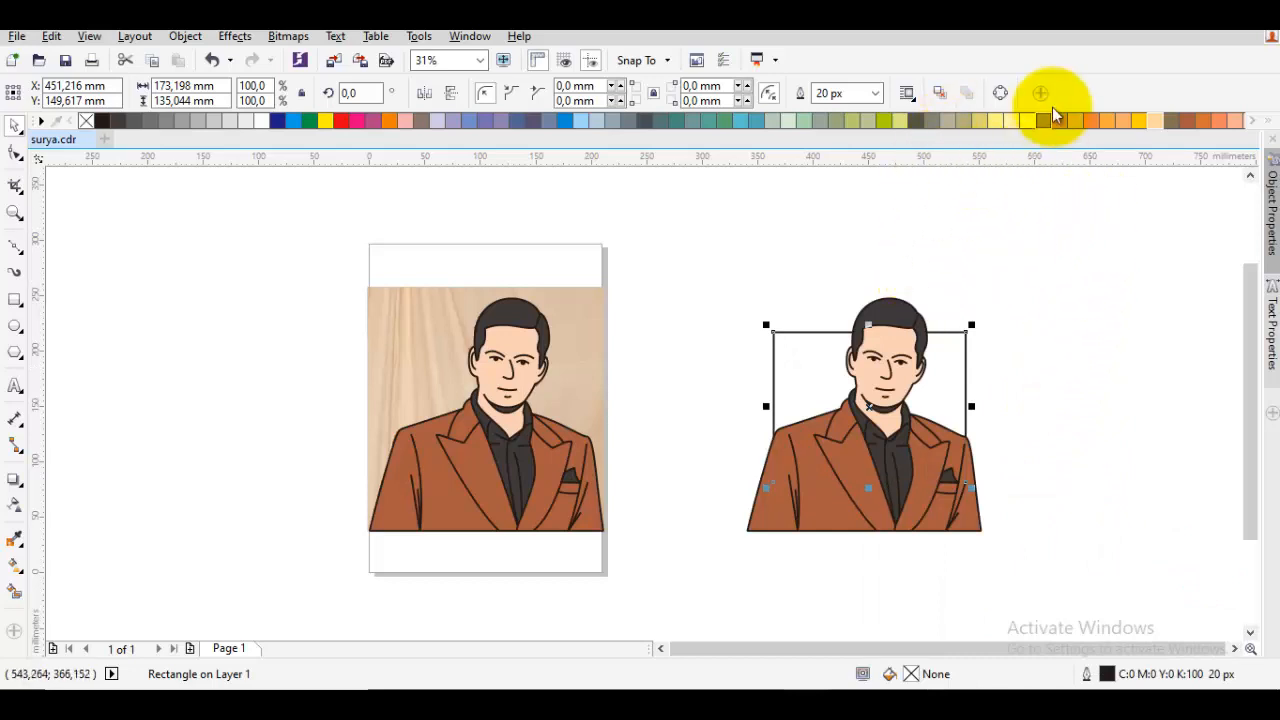
Fill the background rectangle with olive green (C20 M0 Y60 K20) and remove its outline
left_click(856, 121)
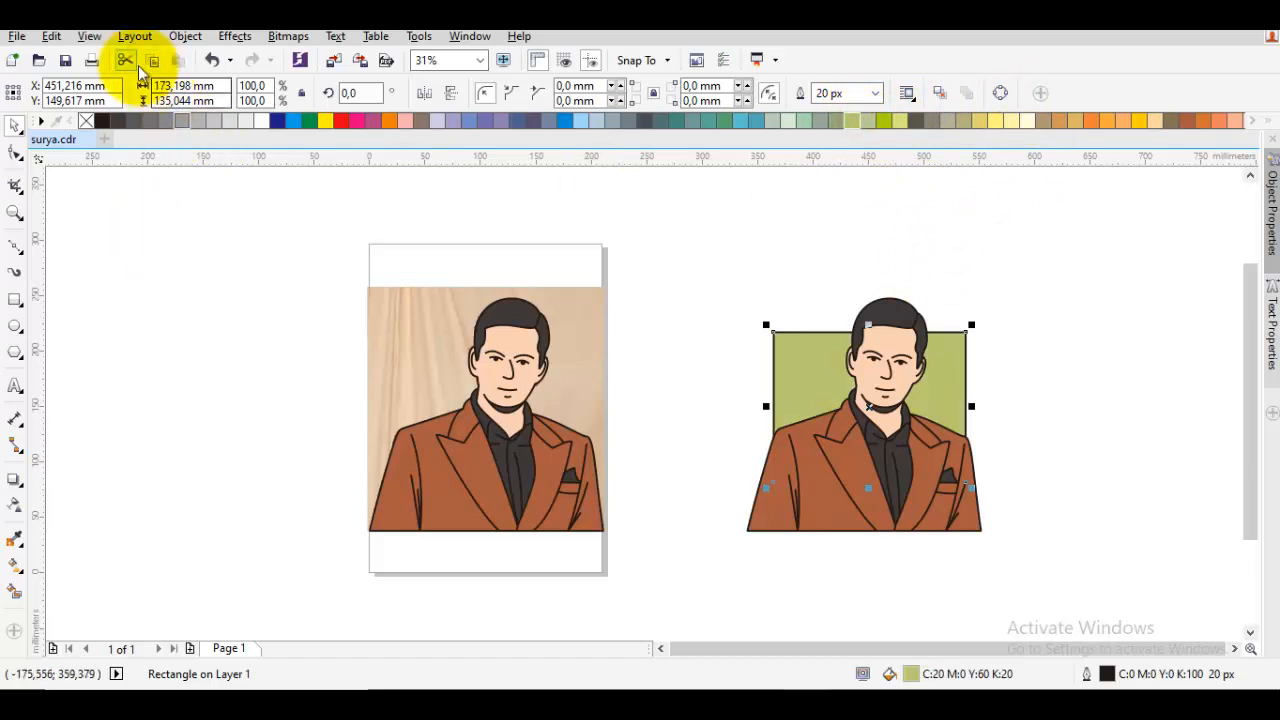
right_click(86, 121)
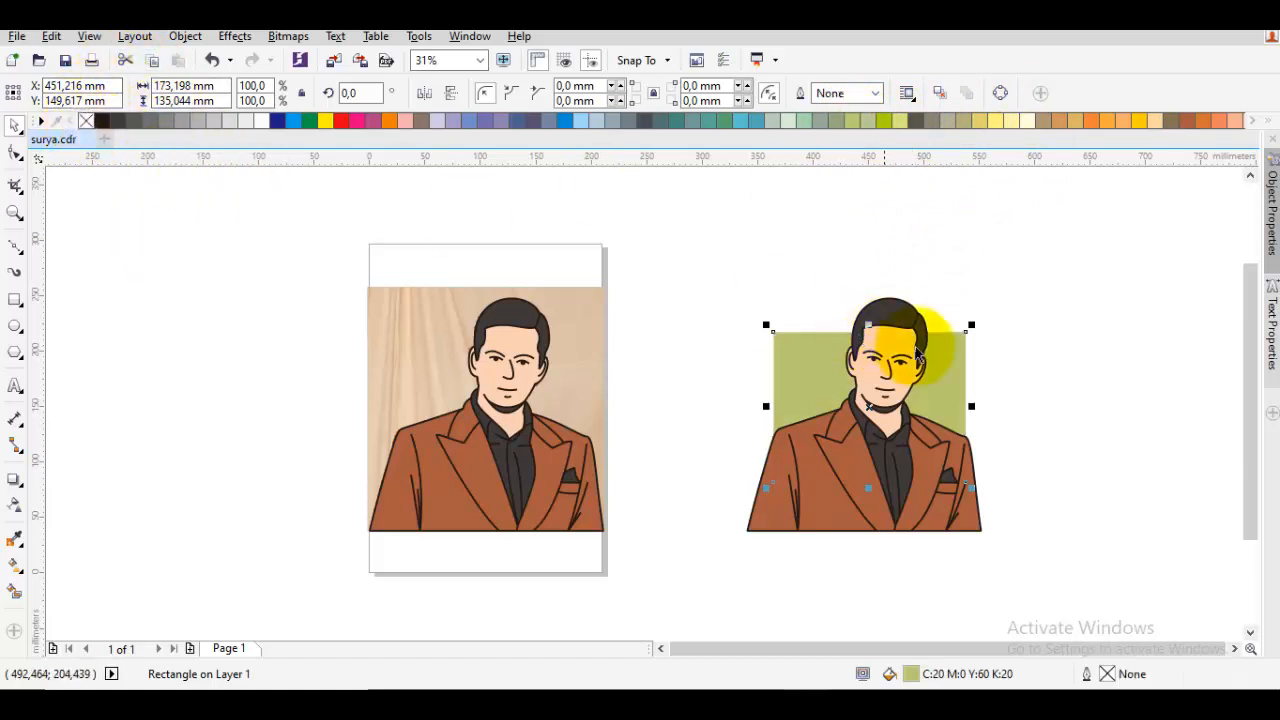
left_click(783, 272)
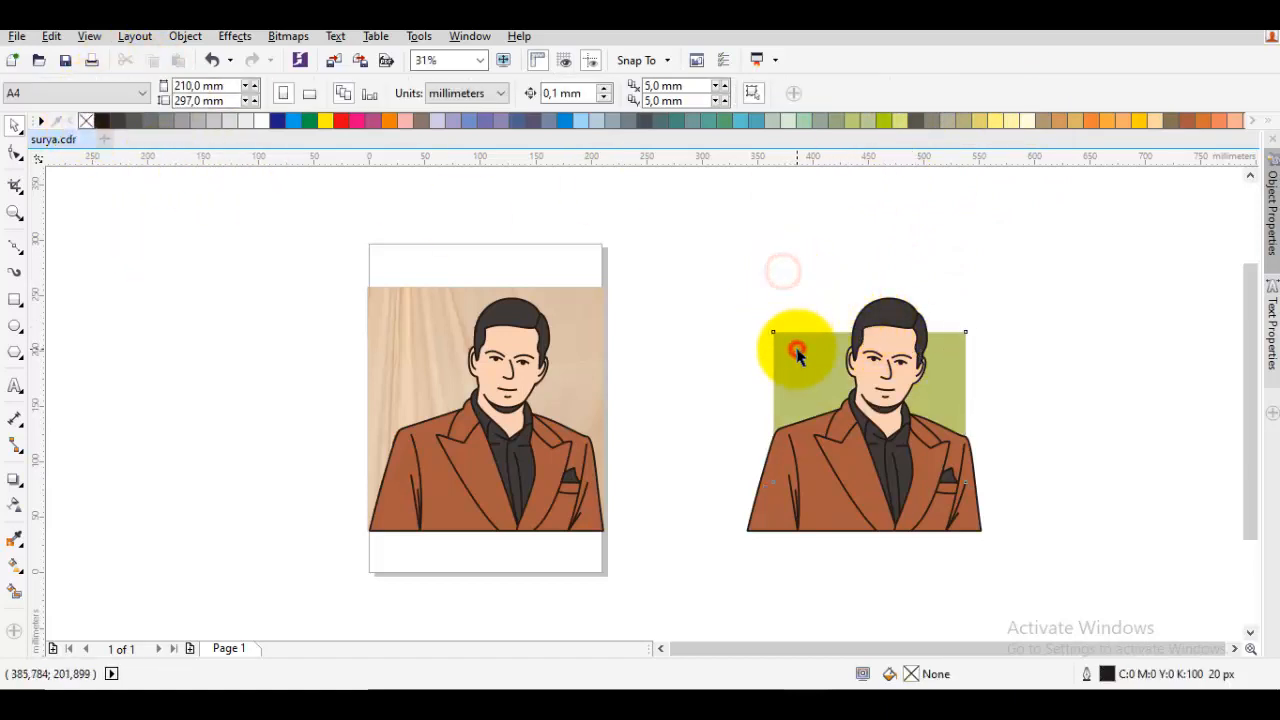
Recolour the background rectangle with light blue-grey (C20 M0 Y0 K20)
left_click(797, 352)
left_click(605, 122)
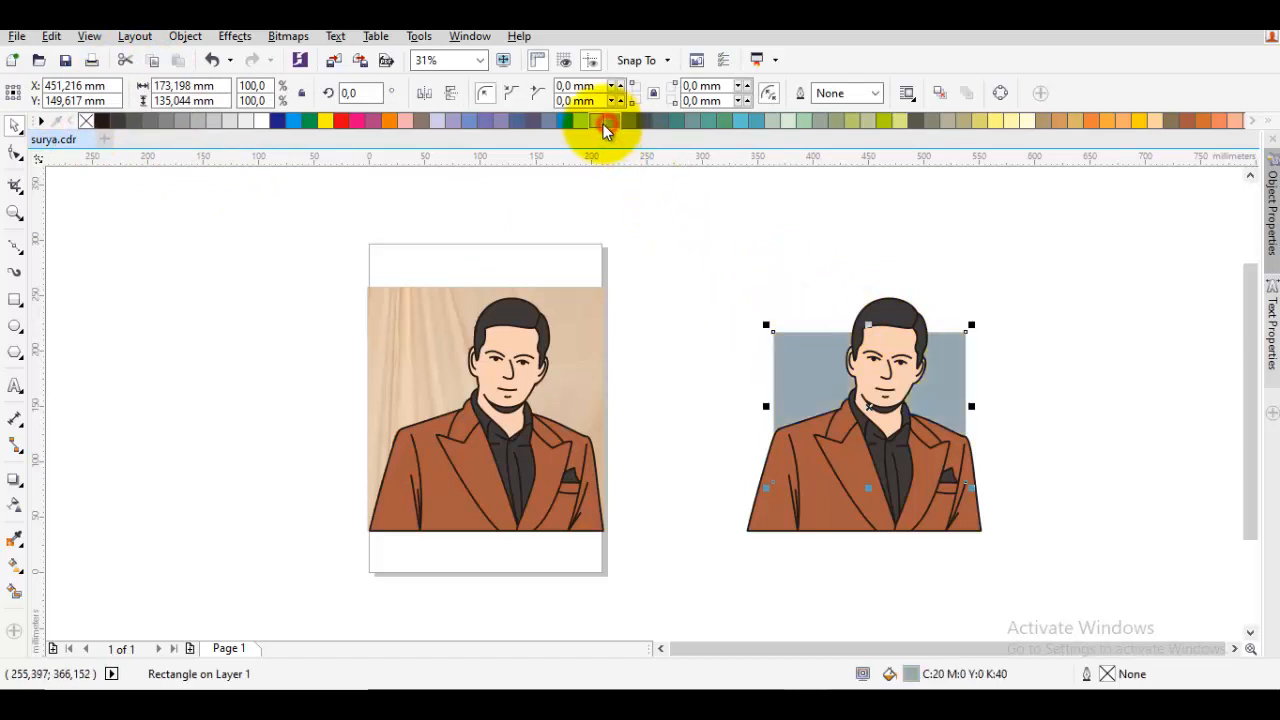
left_click(597, 122)
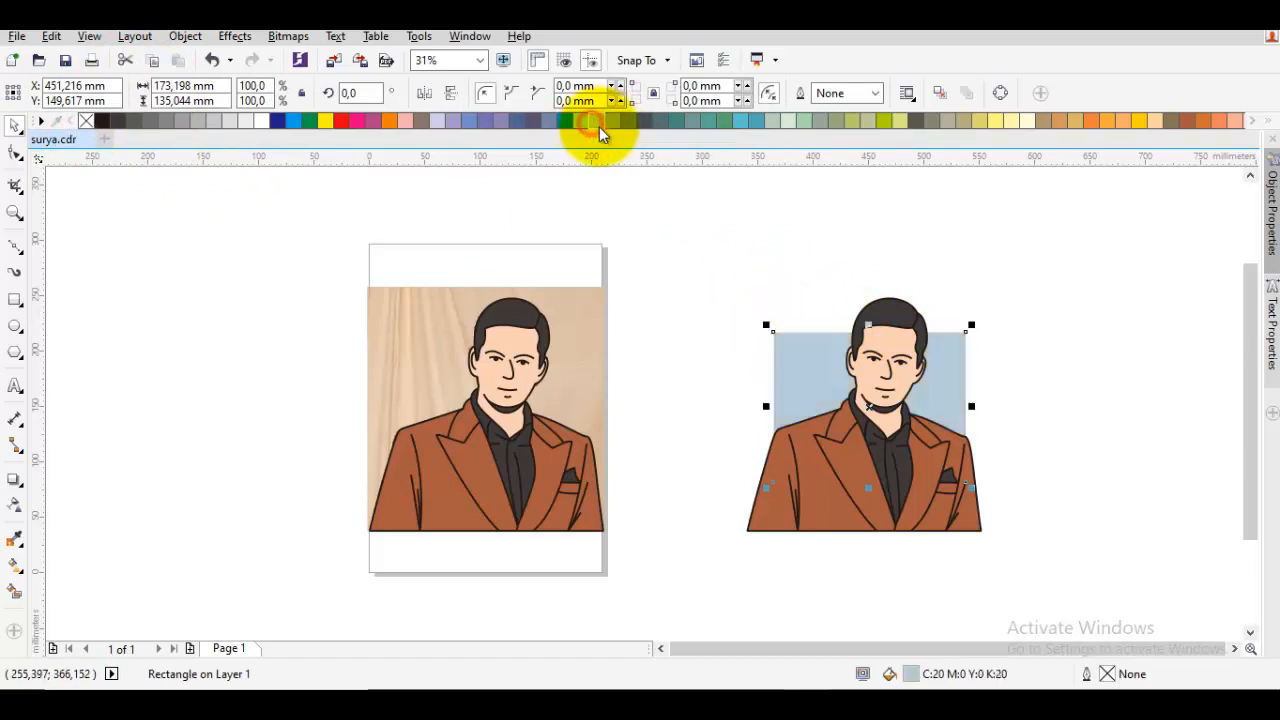
left_click(741, 228)
scroll(854, 323, "up", 1)
left_click_drag(854, 323, 725, 302)
scroll(726, 303, "down", 1)
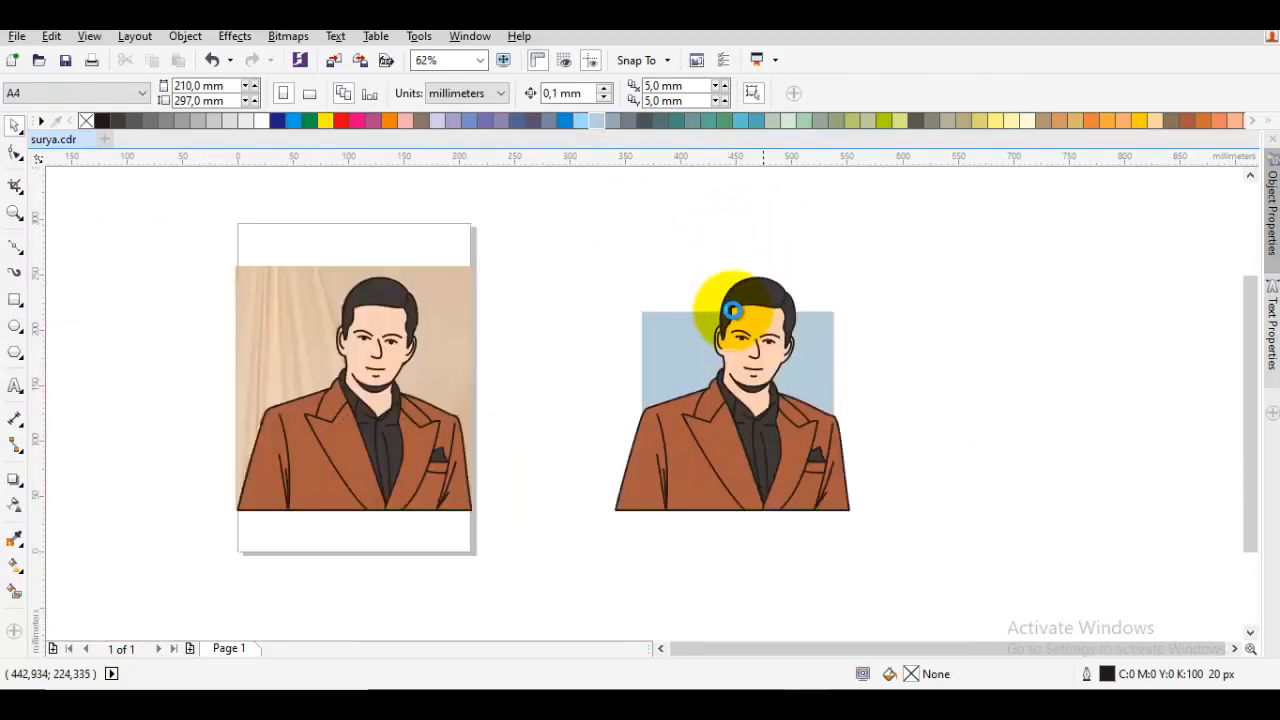
Group the cartoon copy together with its background rectangle
left_click_drag(966, 563, 529, 186)
right_click(775, 352)
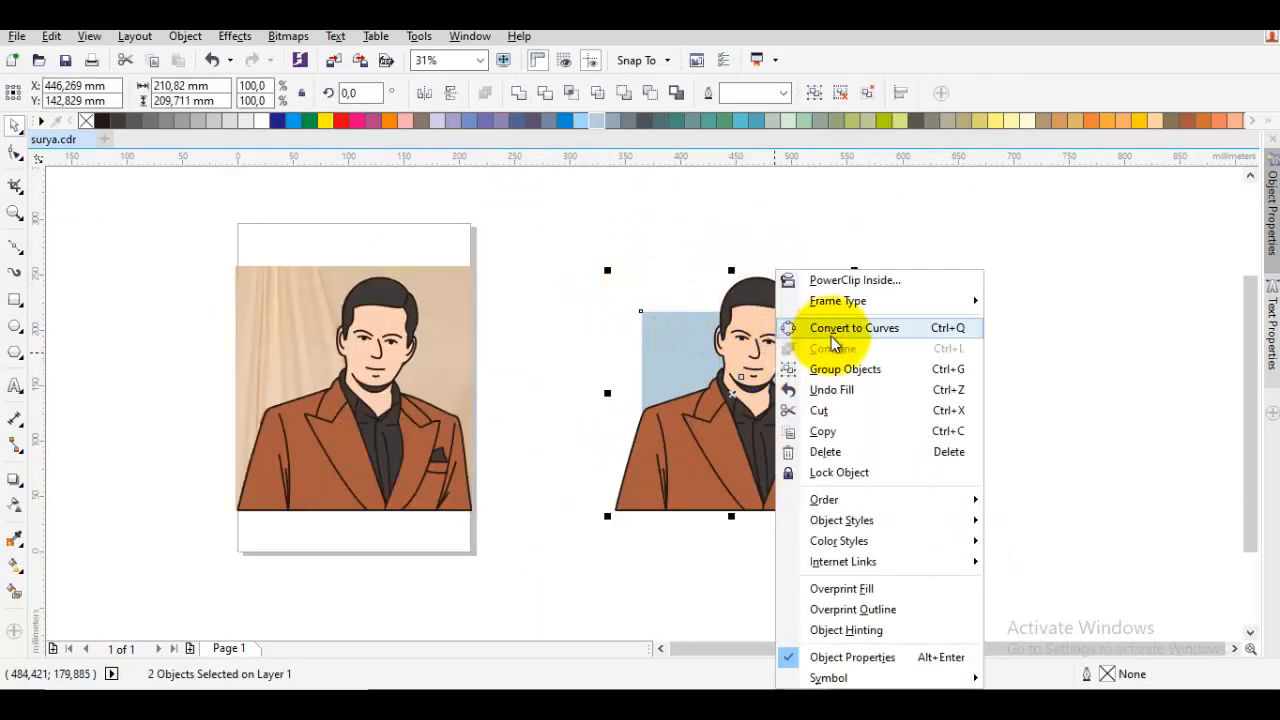
left_click(856, 368)
left_click(910, 365)
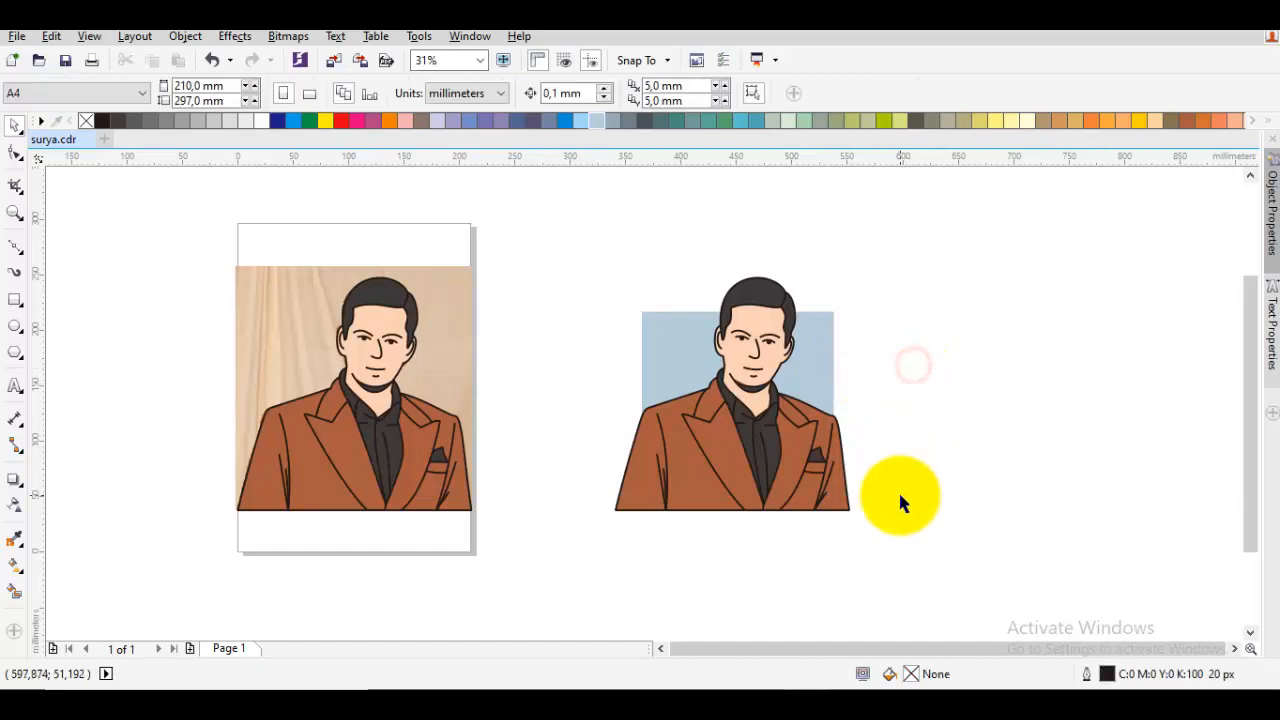